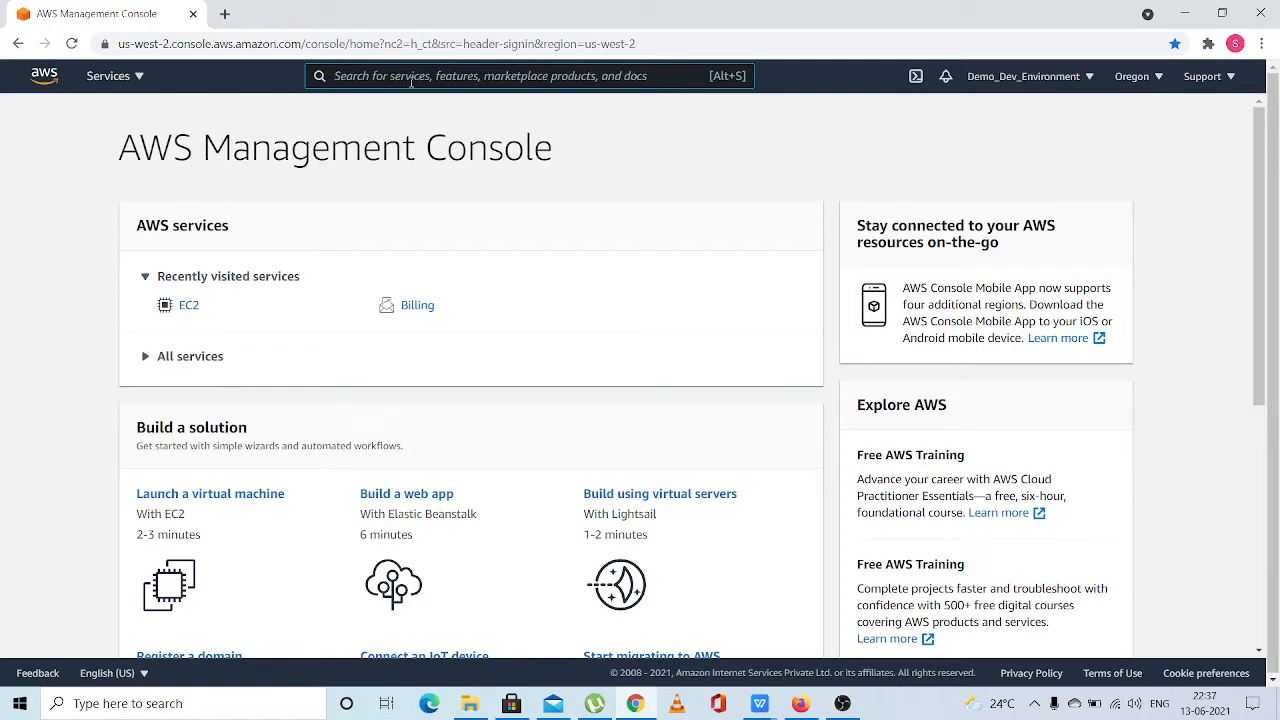
# Find the RDS managed relational database service and open its console
pyautogui.write('RDS')
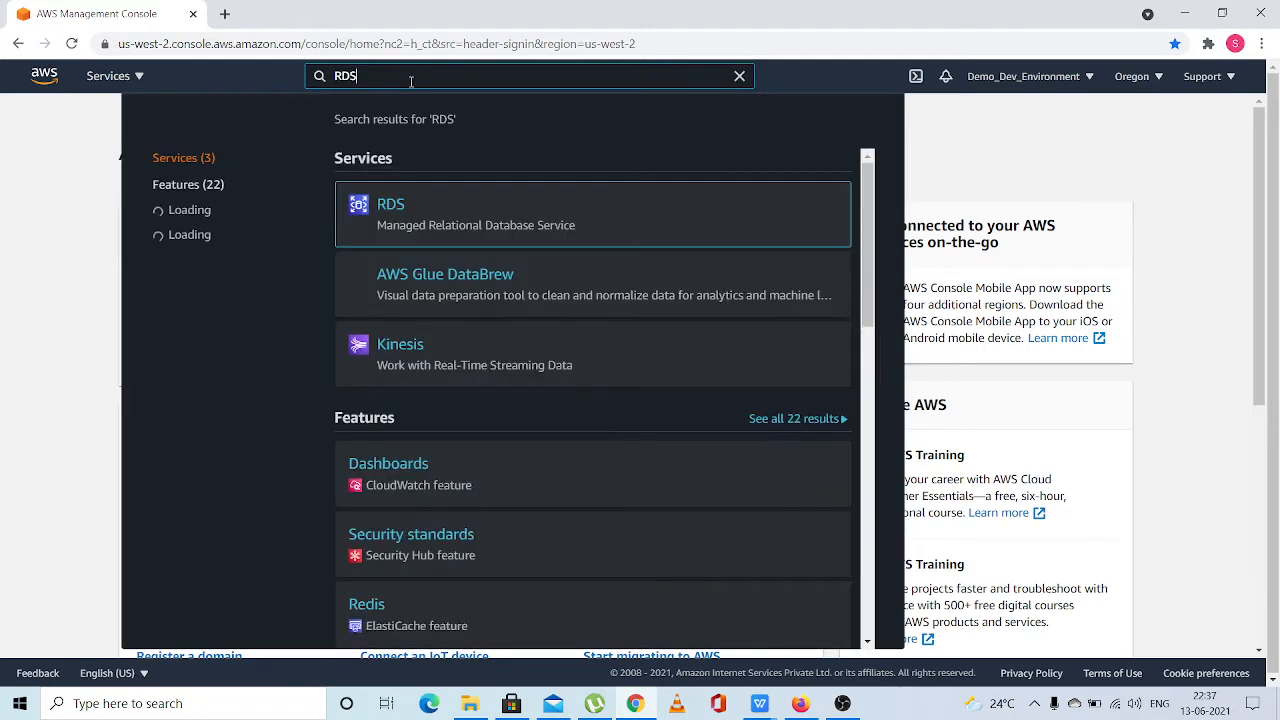
pyautogui.click(389, 208)
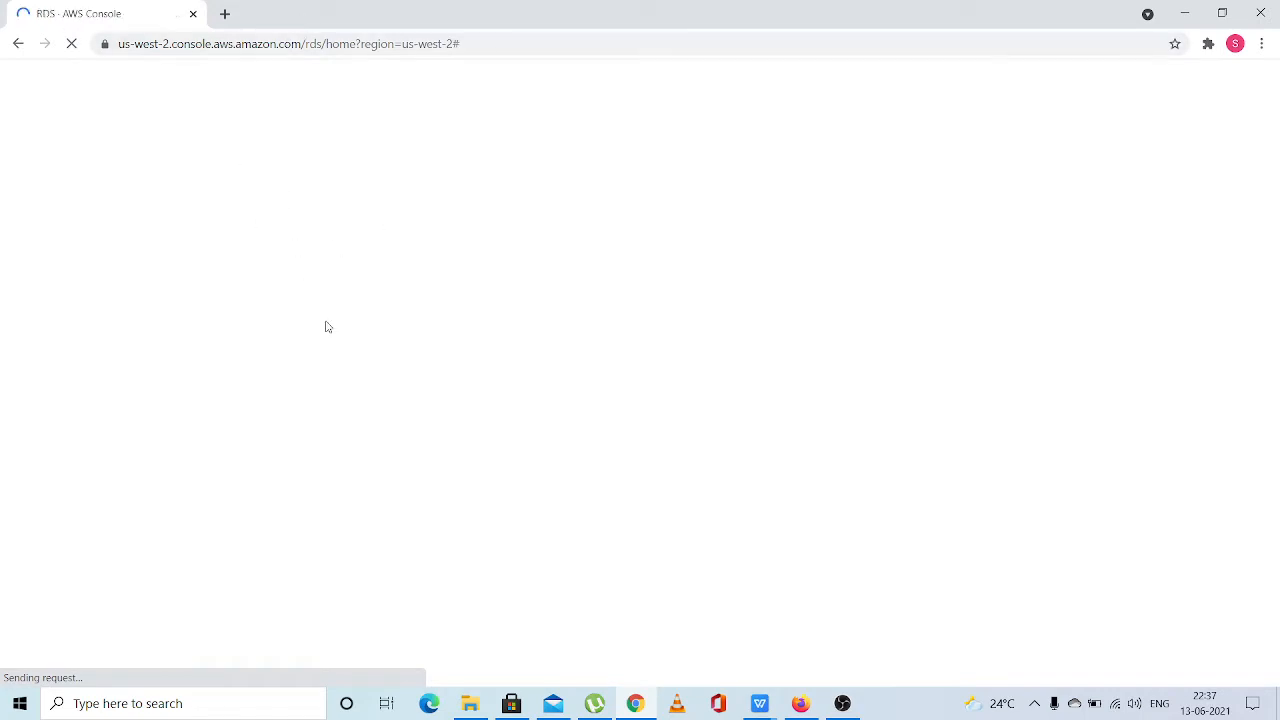
# Search Google for speedtest in a separate browser tab and run the internet speed test
pyautogui.click(224, 14)
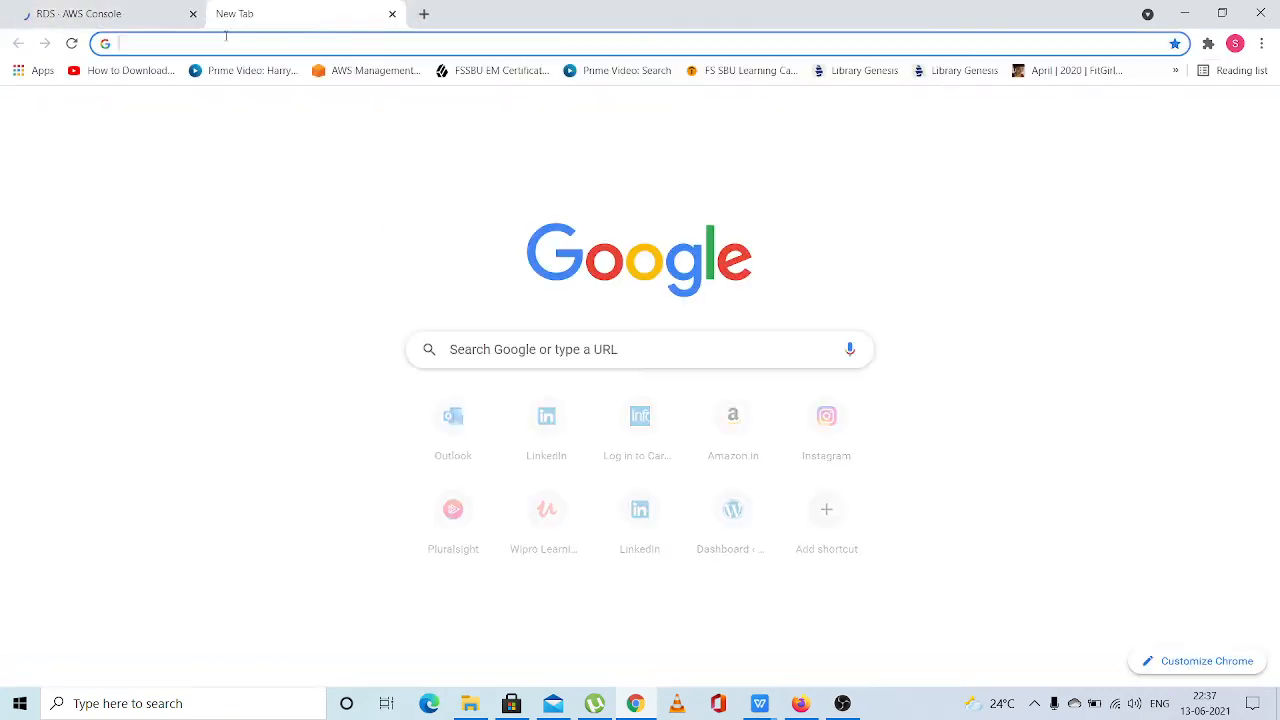
pyautogui.write('S')
pyautogui.press('Return')
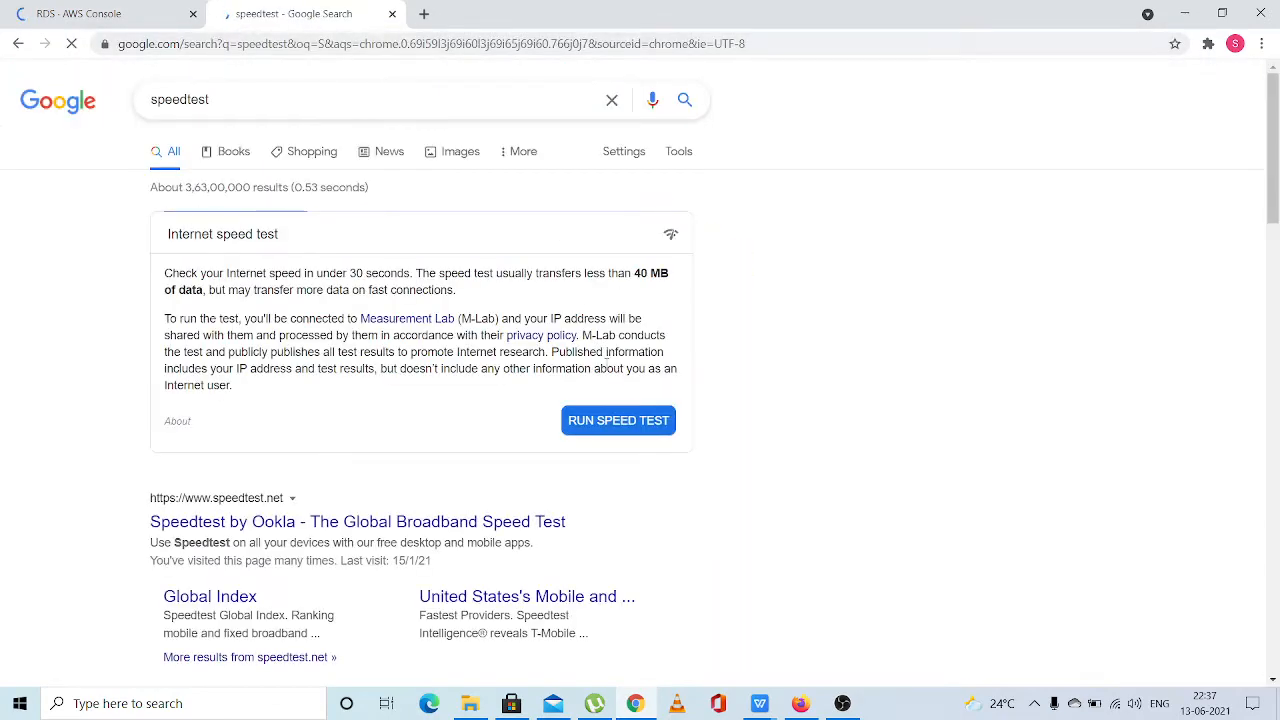
pyautogui.click(605, 422)
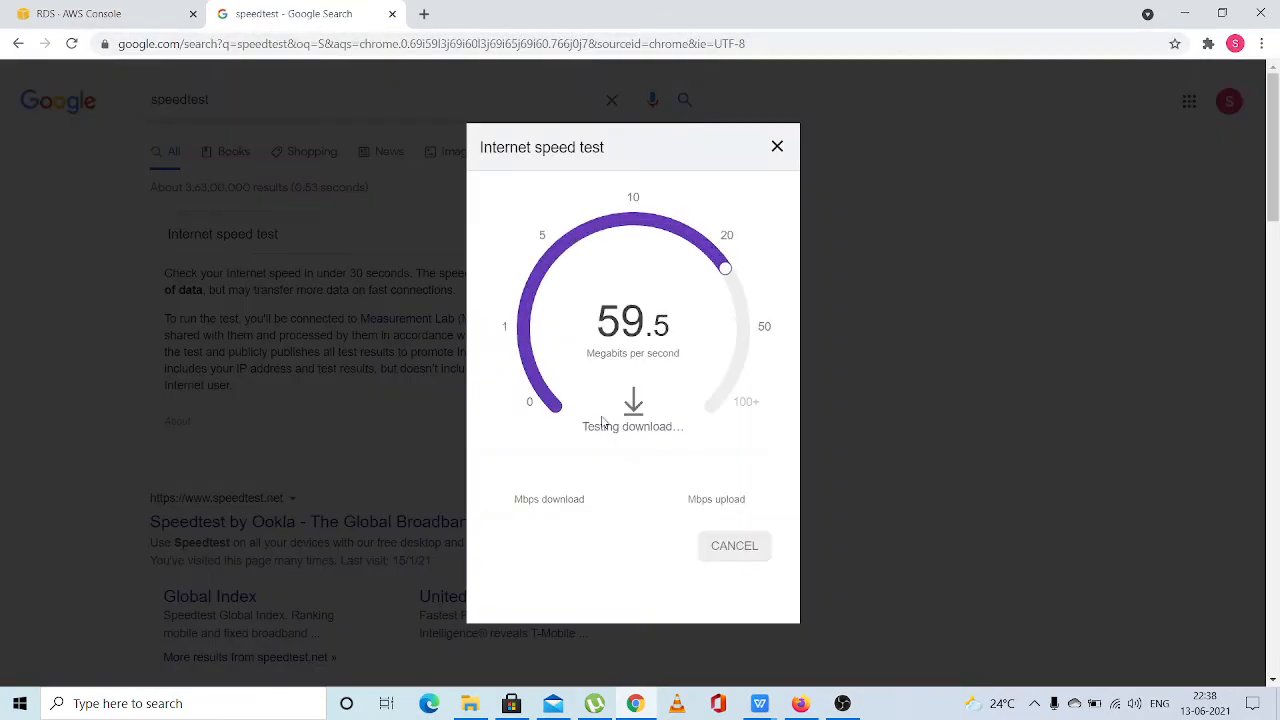
# Return to the RDS console and start creating a database
pyautogui.click(150, 16)
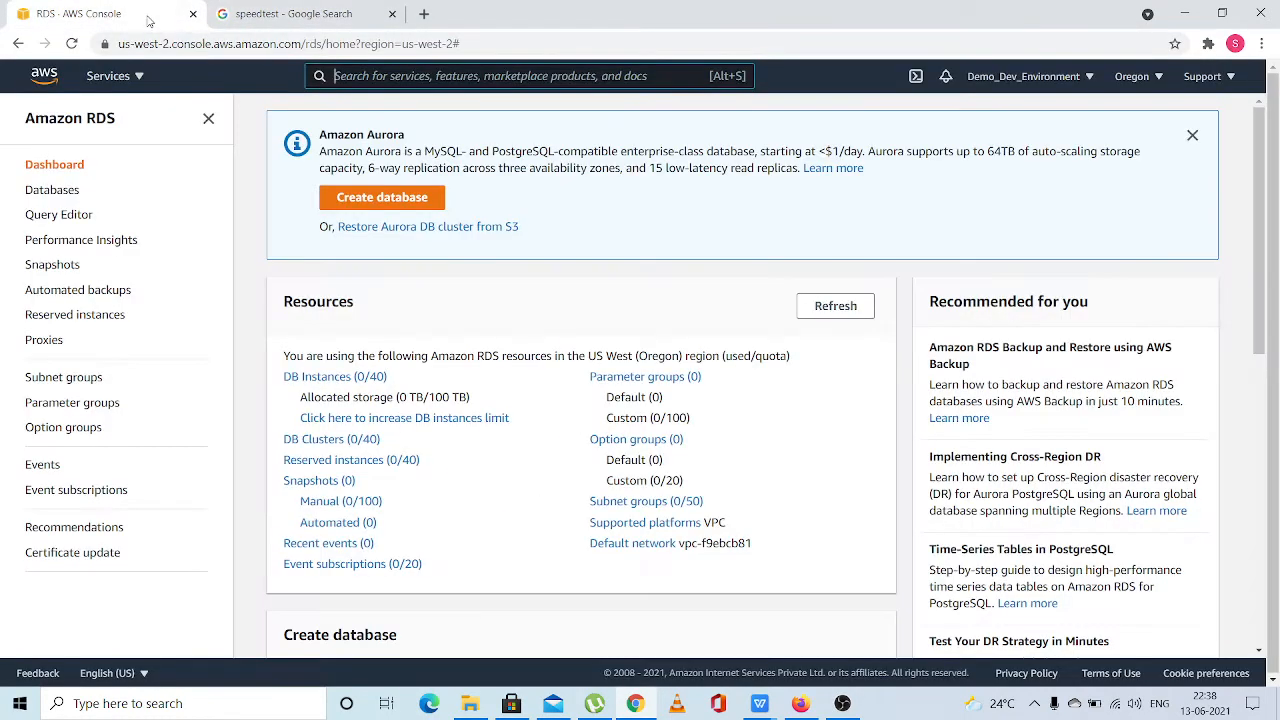
pyautogui.scroll(1, 438, 391)
pyautogui.click(402, 200)
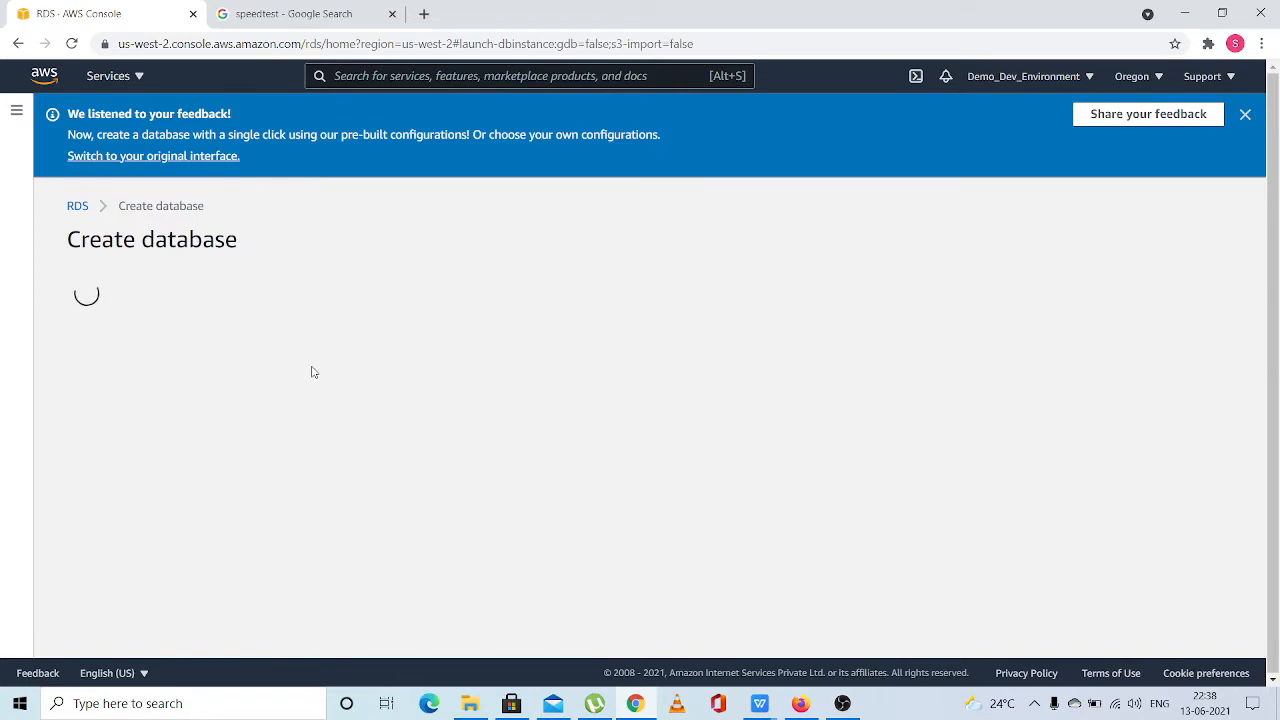
# Choose MySQL as the engine type for the database
pyautogui.scroll(-3, 313, 375)
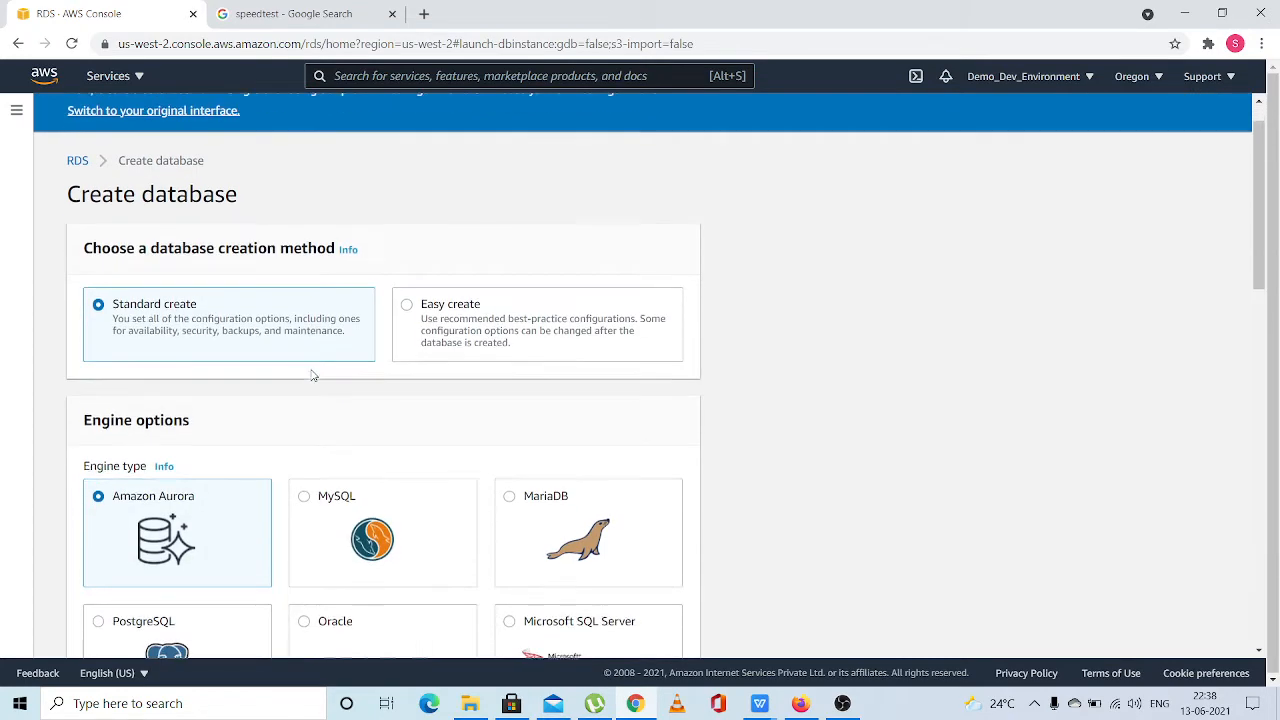
pyautogui.scroll(-1, 313, 375)
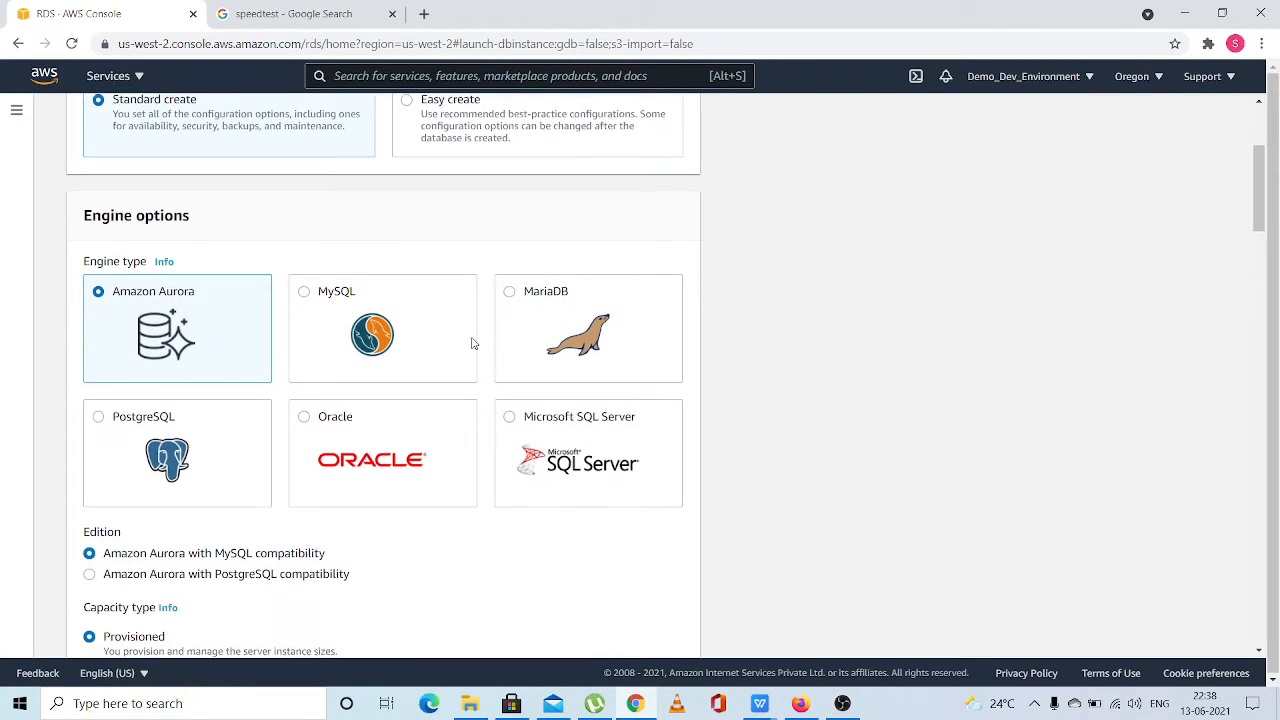
pyautogui.click(360, 290)
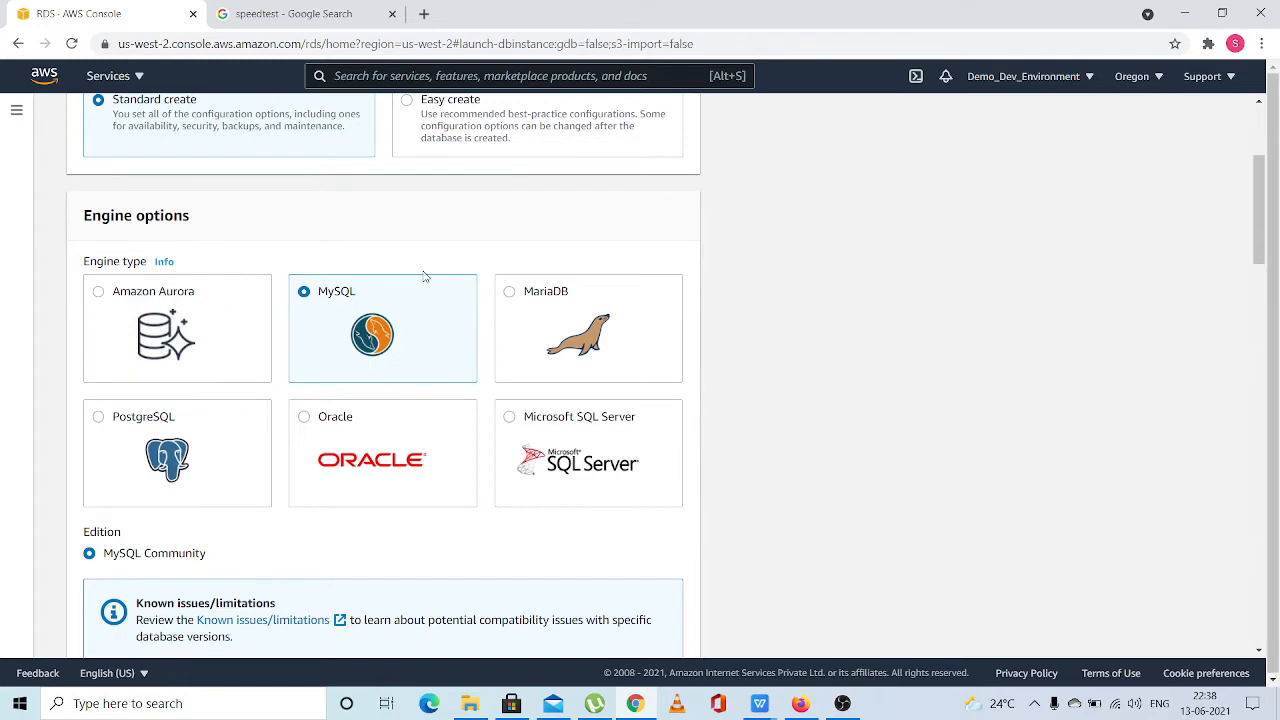
pyautogui.scroll(3, 424, 276)
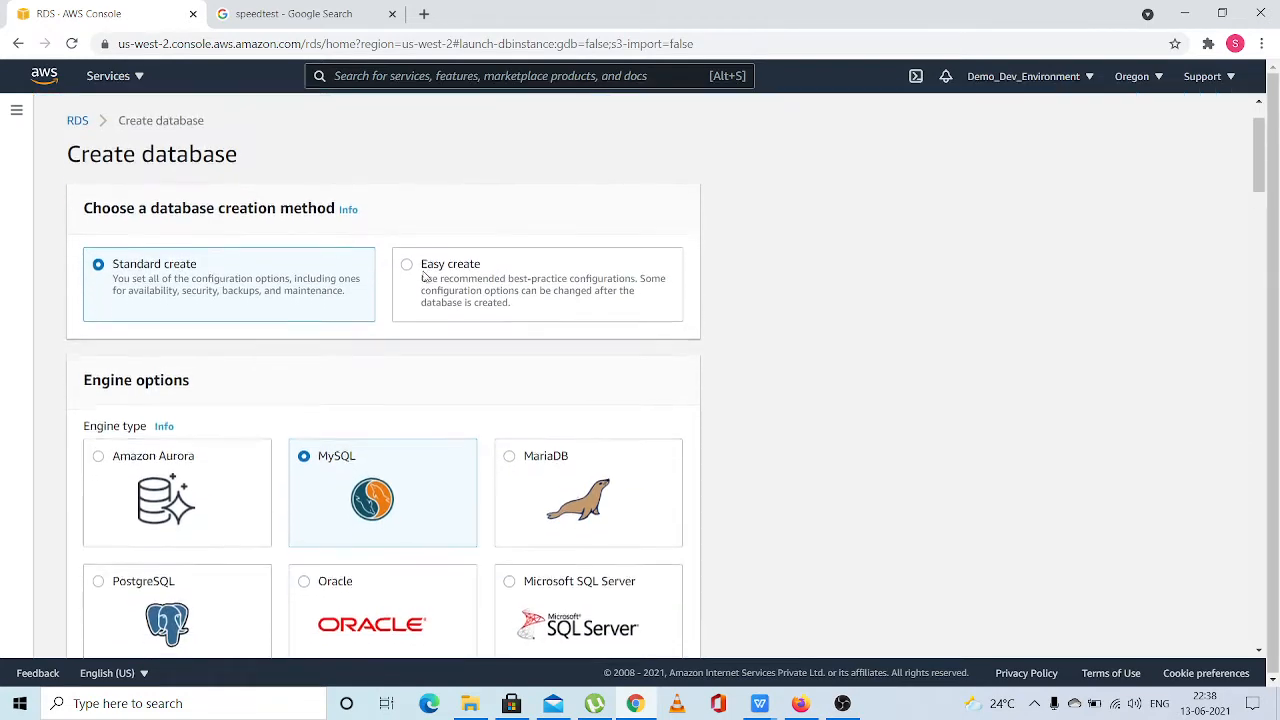
# Select version MySQL 8.0.20 and choose the Free tier template
pyautogui.scroll(-5, 424, 276)
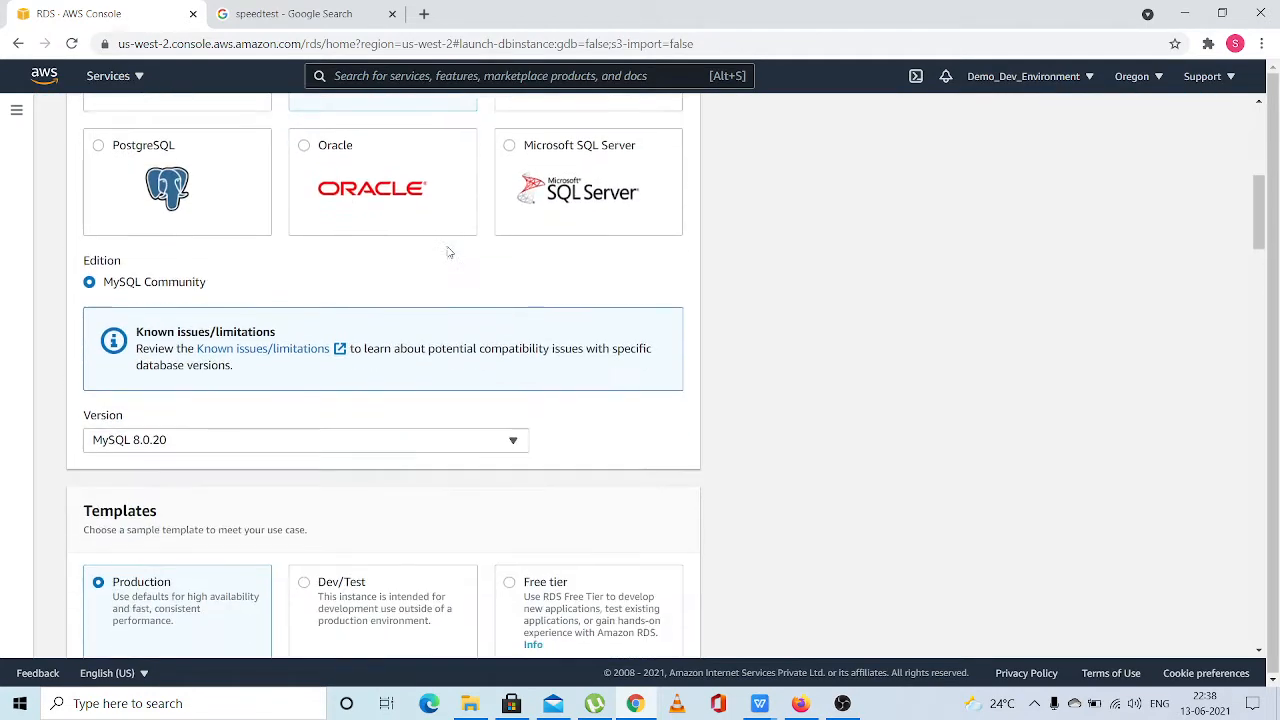
pyautogui.scroll(-2, 449, 253)
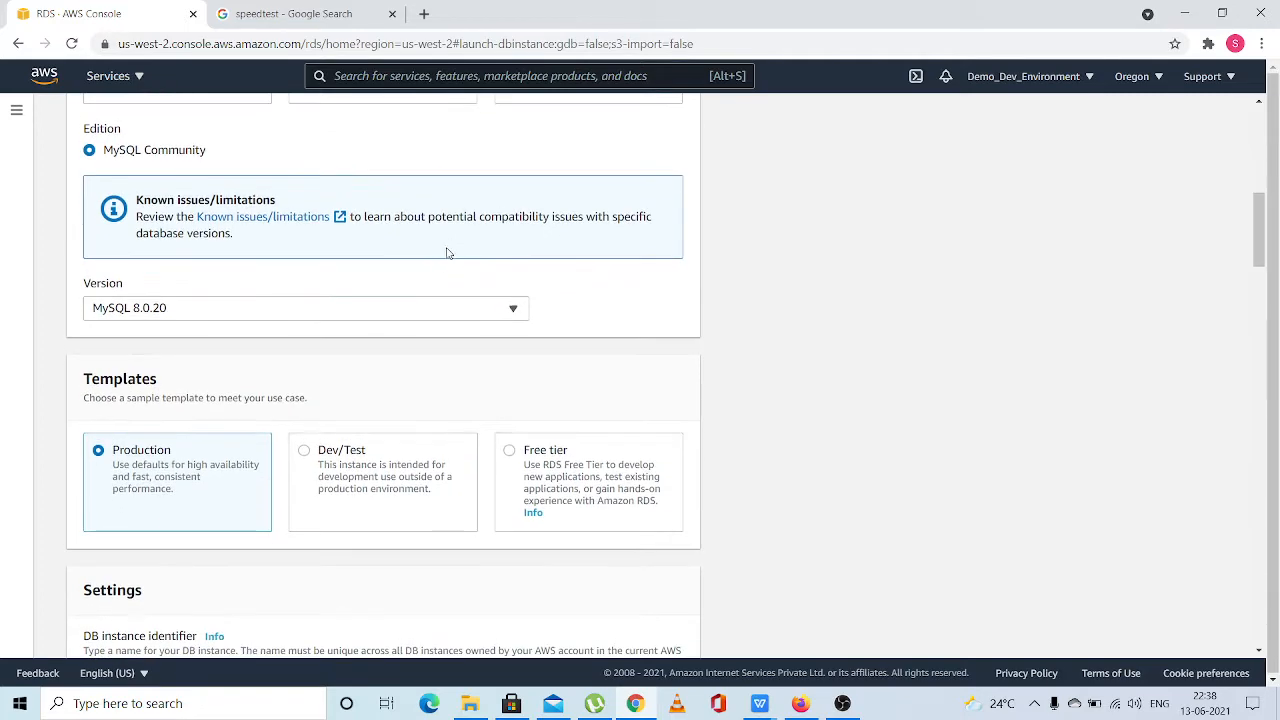
pyautogui.click(372, 306)
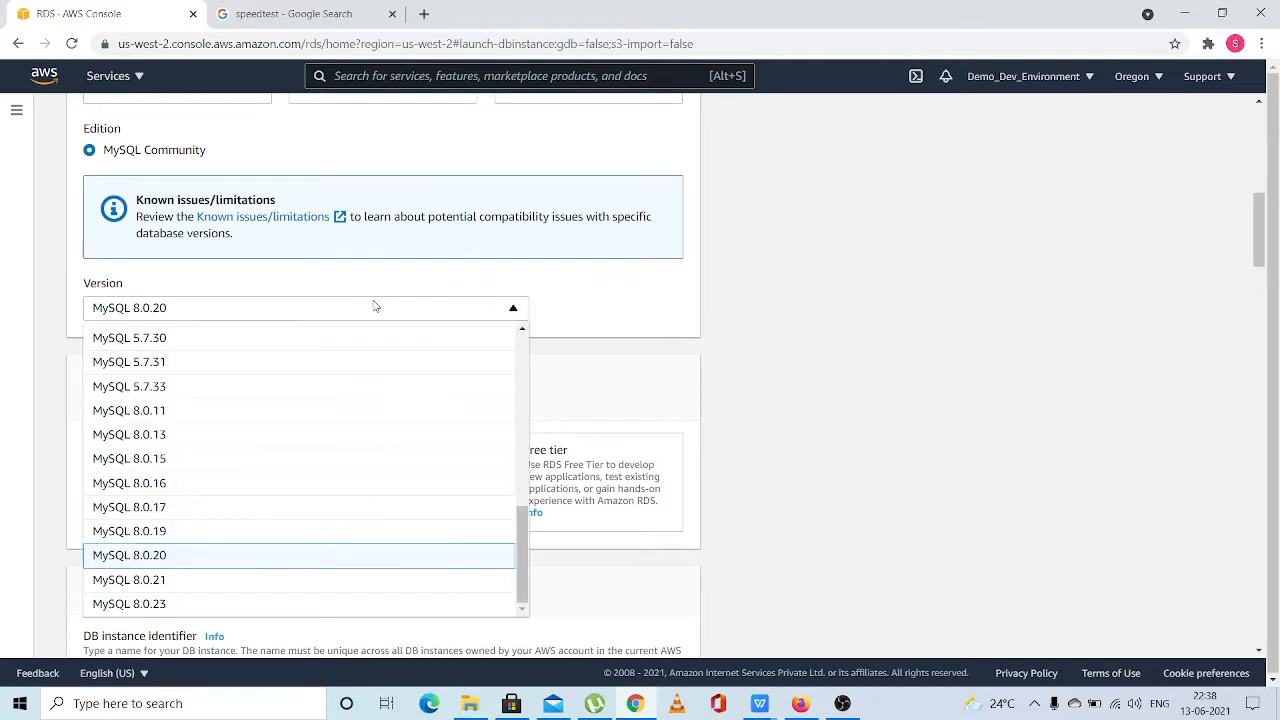
pyautogui.click(136, 556)
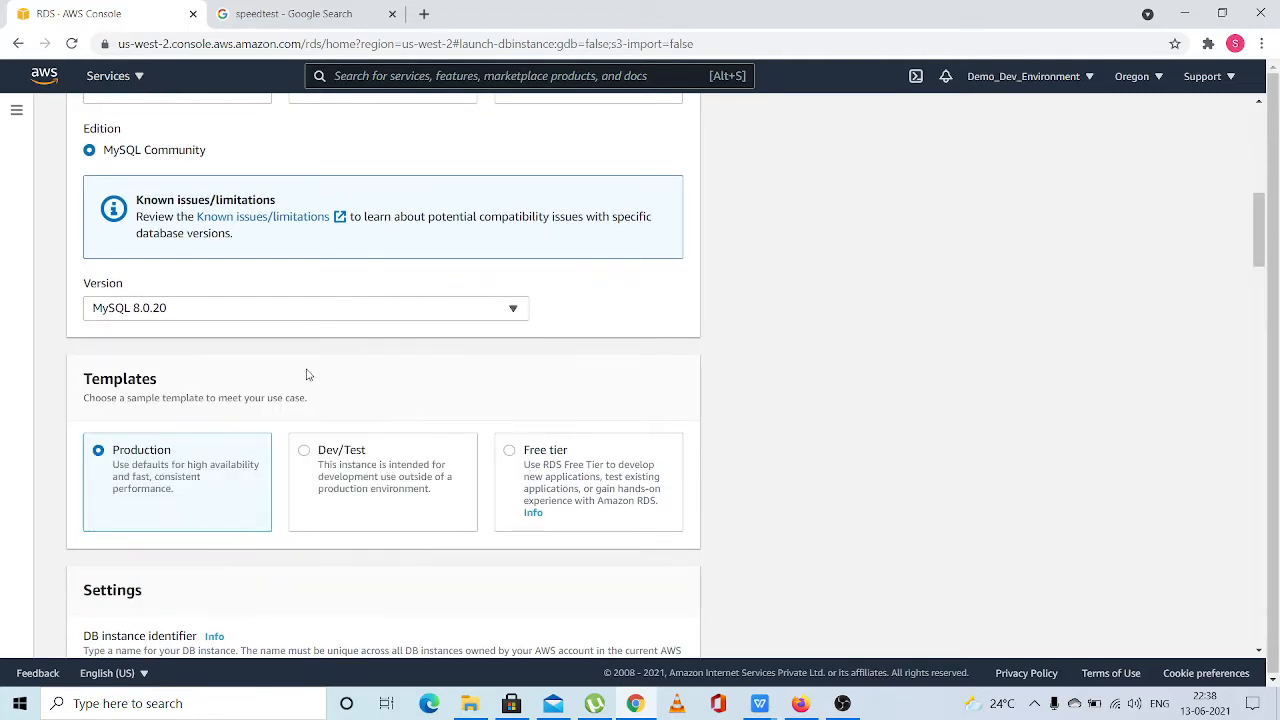
pyautogui.scroll(-2, 308, 373)
pyautogui.click(561, 288)
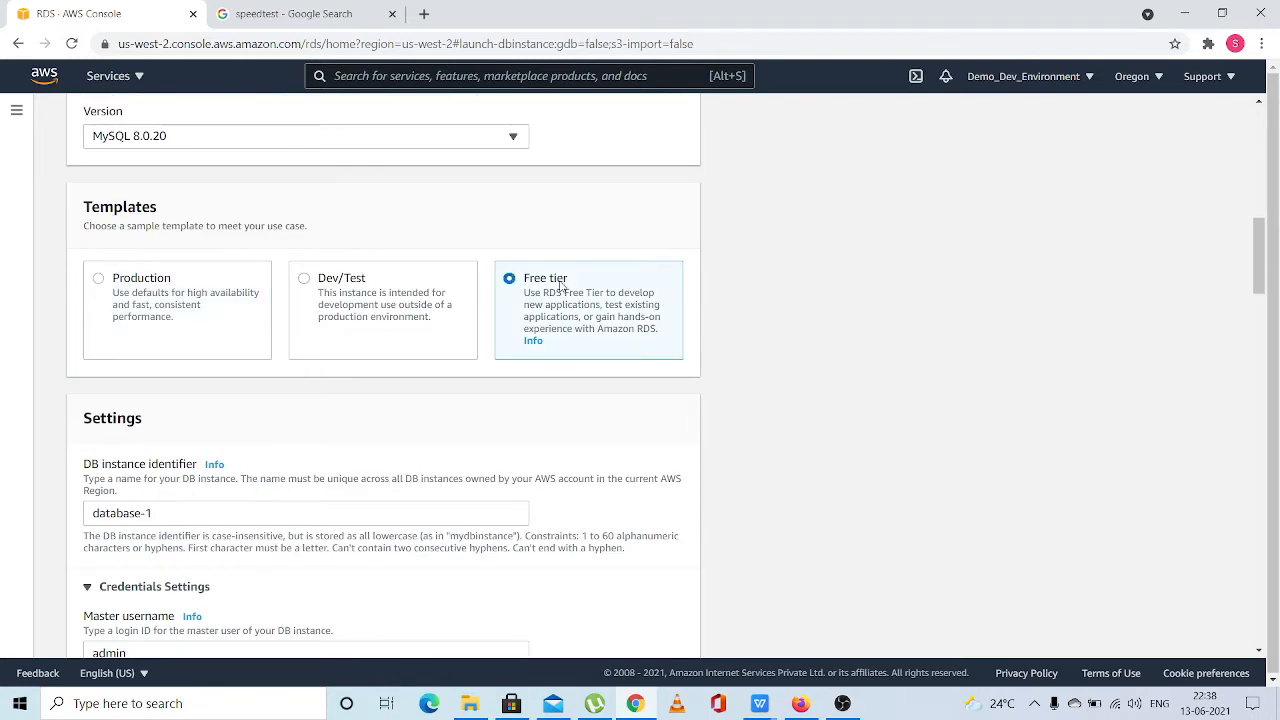
# Enter the master password for the database's admin user and repeat it as confirmation
pyautogui.scroll(-1, 480, 438)
pyautogui.scroll(-3, 478, 441)
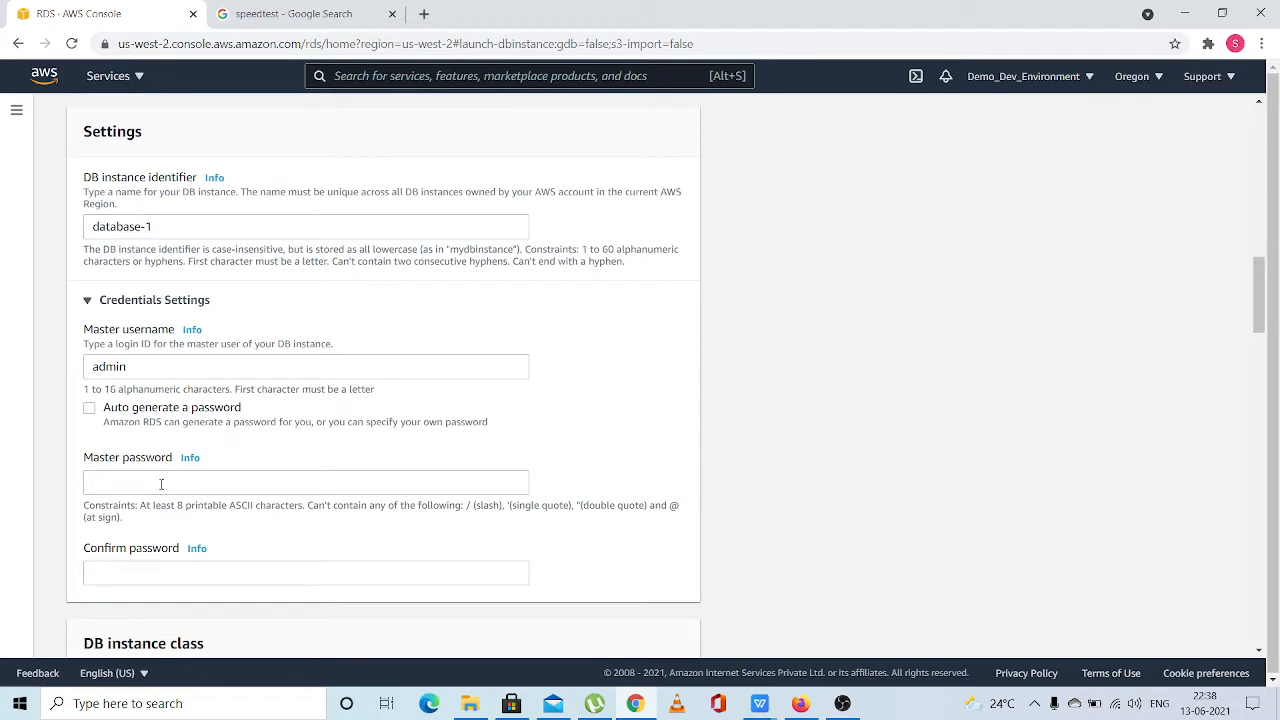
pyautogui.click(161, 484)
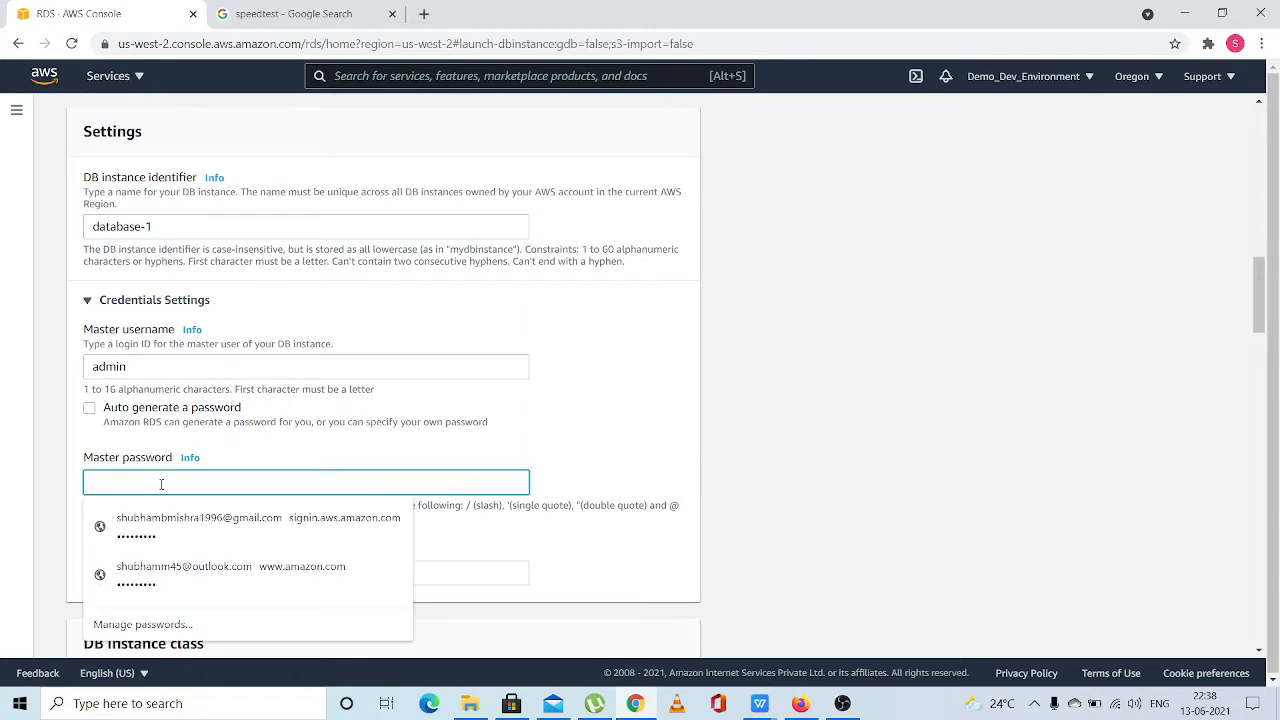
pyautogui.write('•')
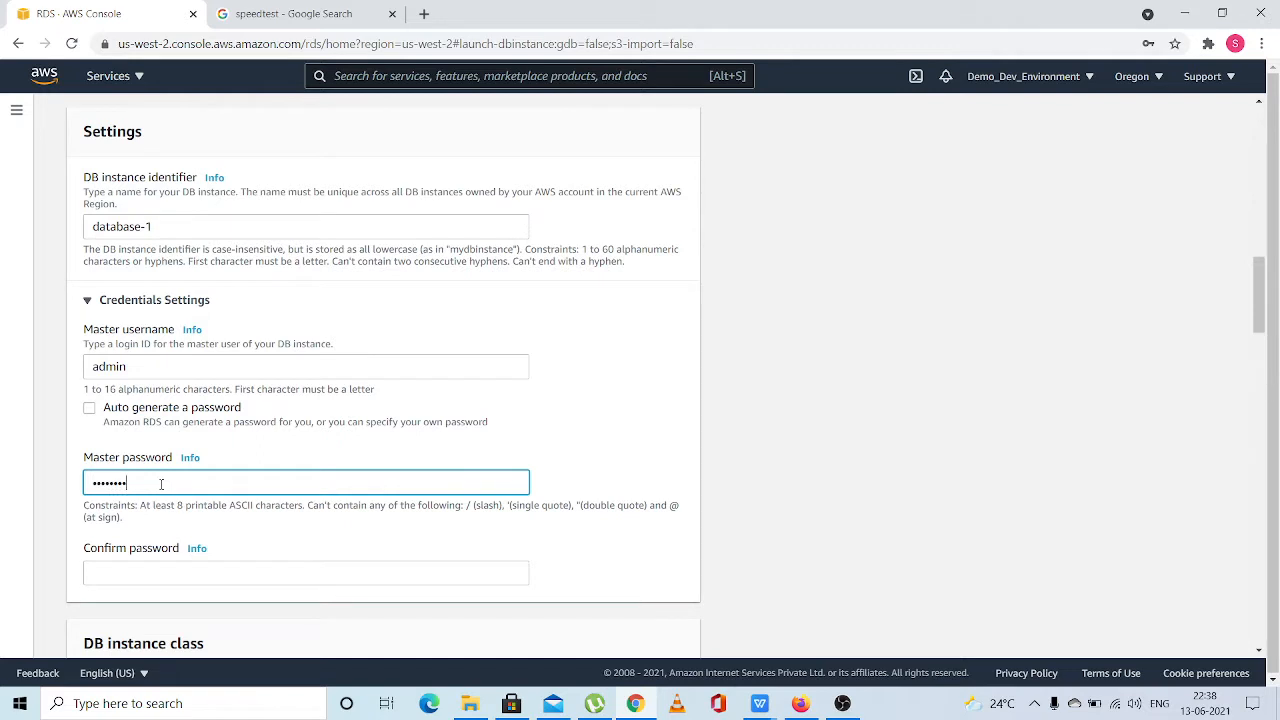
pyautogui.press('Tab')
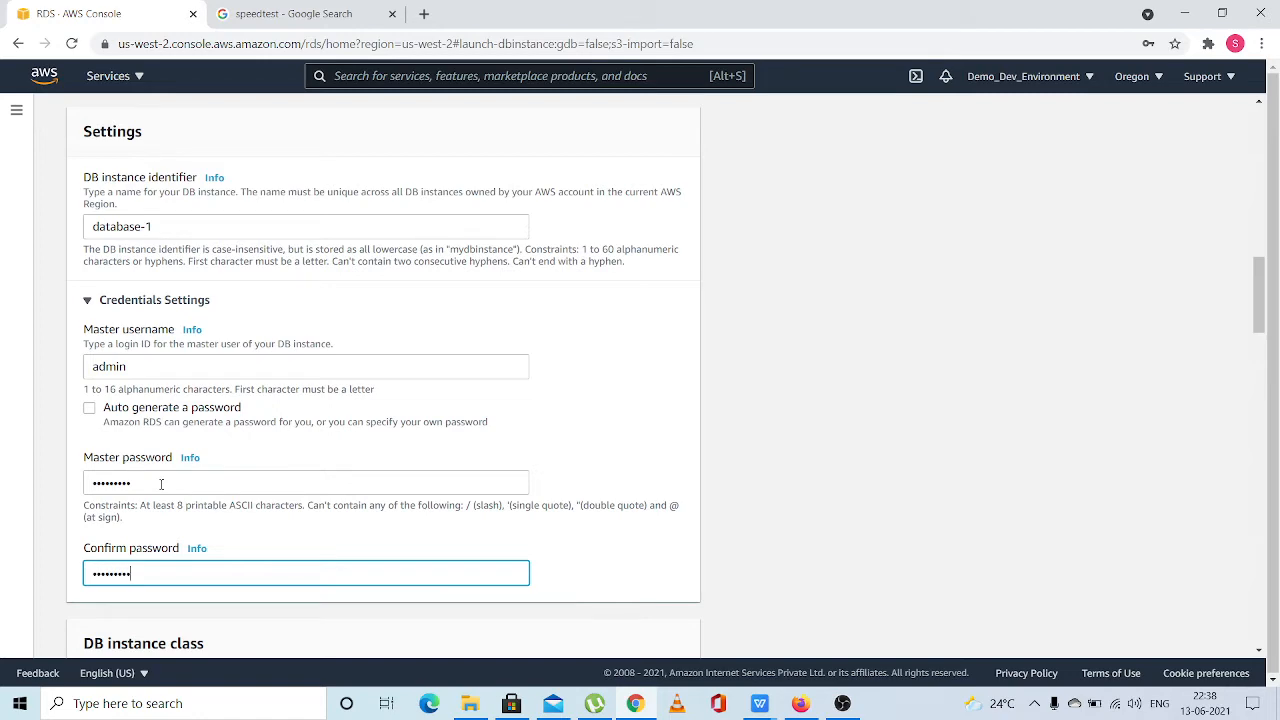
# Examine the available burstable DB instance classes and the storage, autoscaling and availability settings
pyautogui.scroll(-2, 161, 484)
pyautogui.scroll(-2, 161, 484)
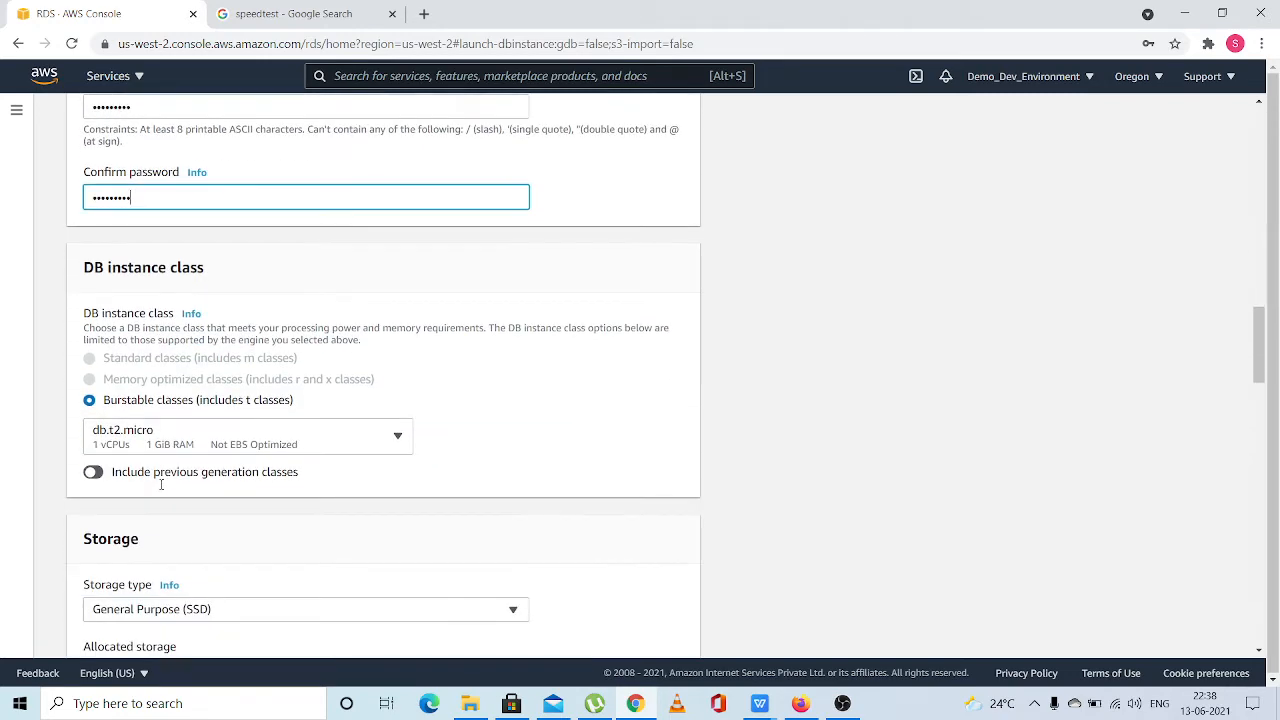
pyautogui.scroll(-1, 161, 489)
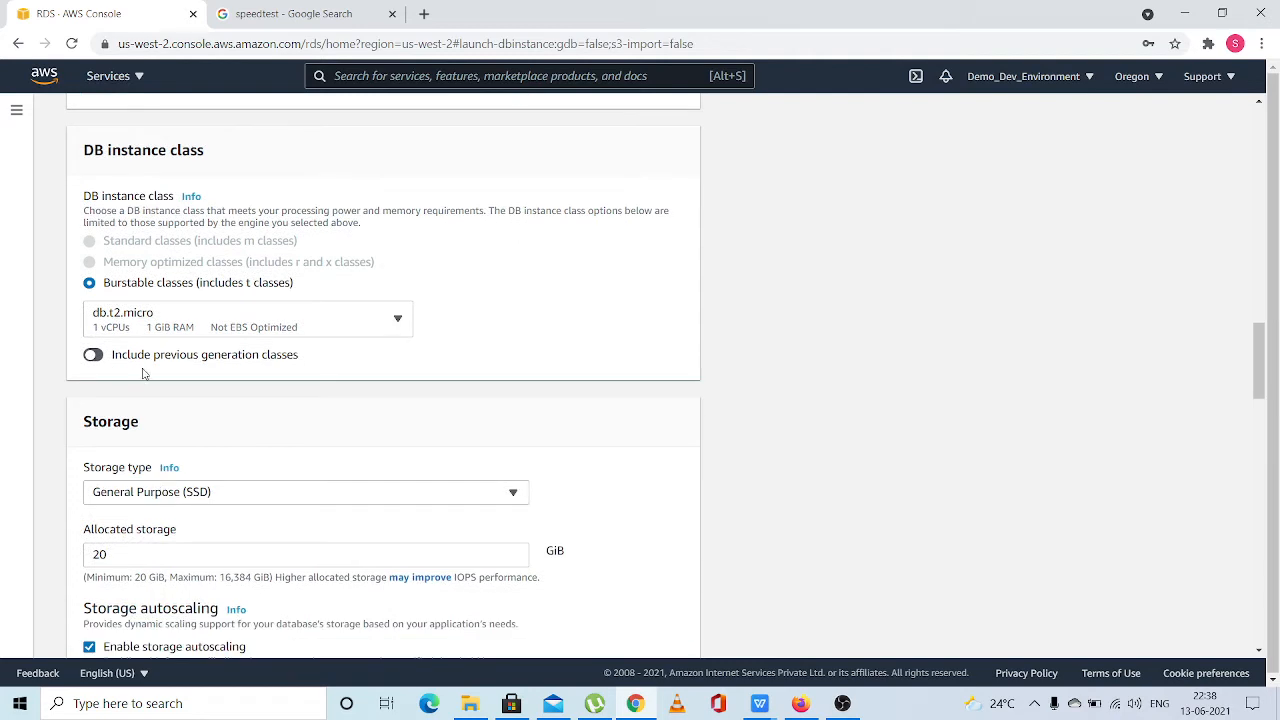
pyautogui.click(395, 330)
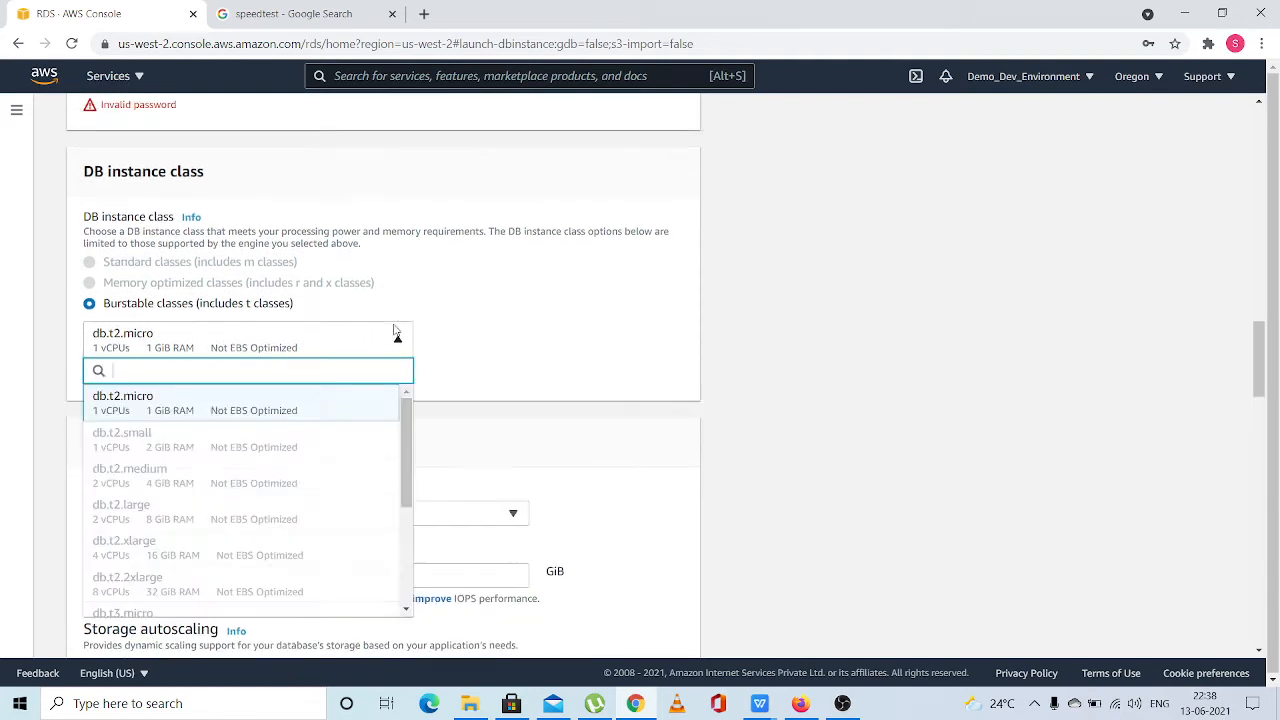
pyautogui.click(397, 340)
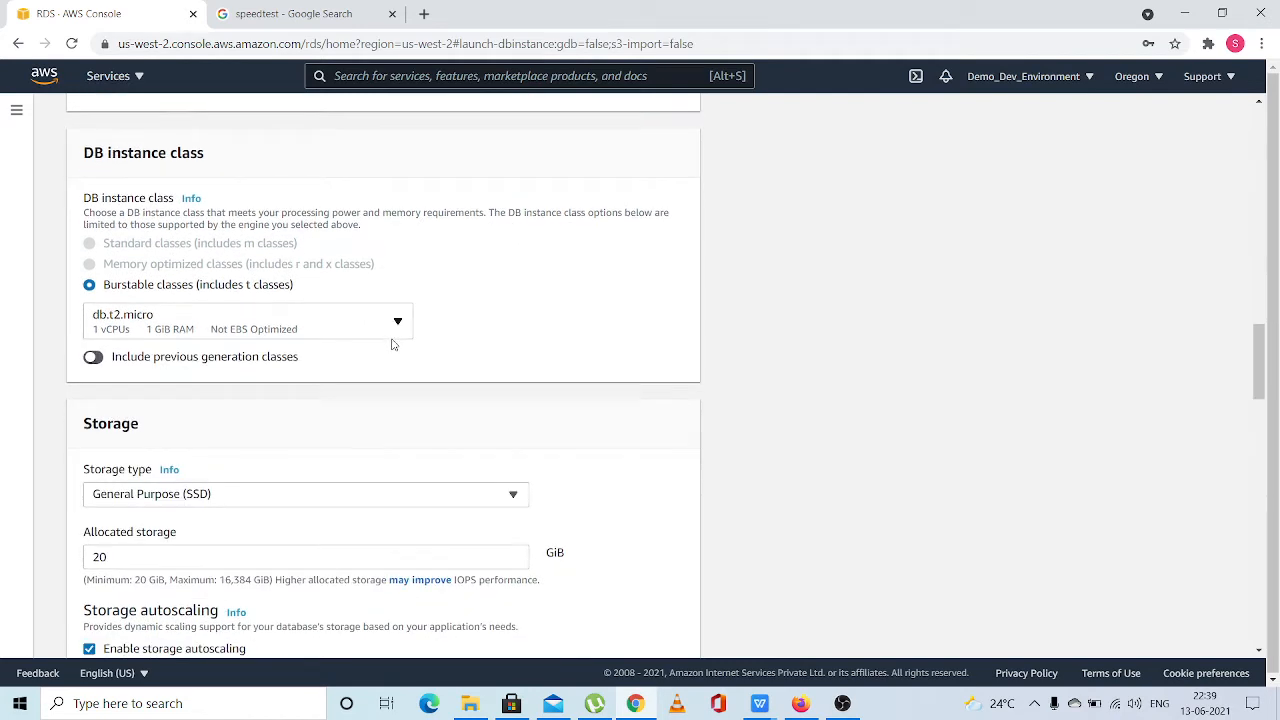
pyautogui.scroll(-2, 392, 340)
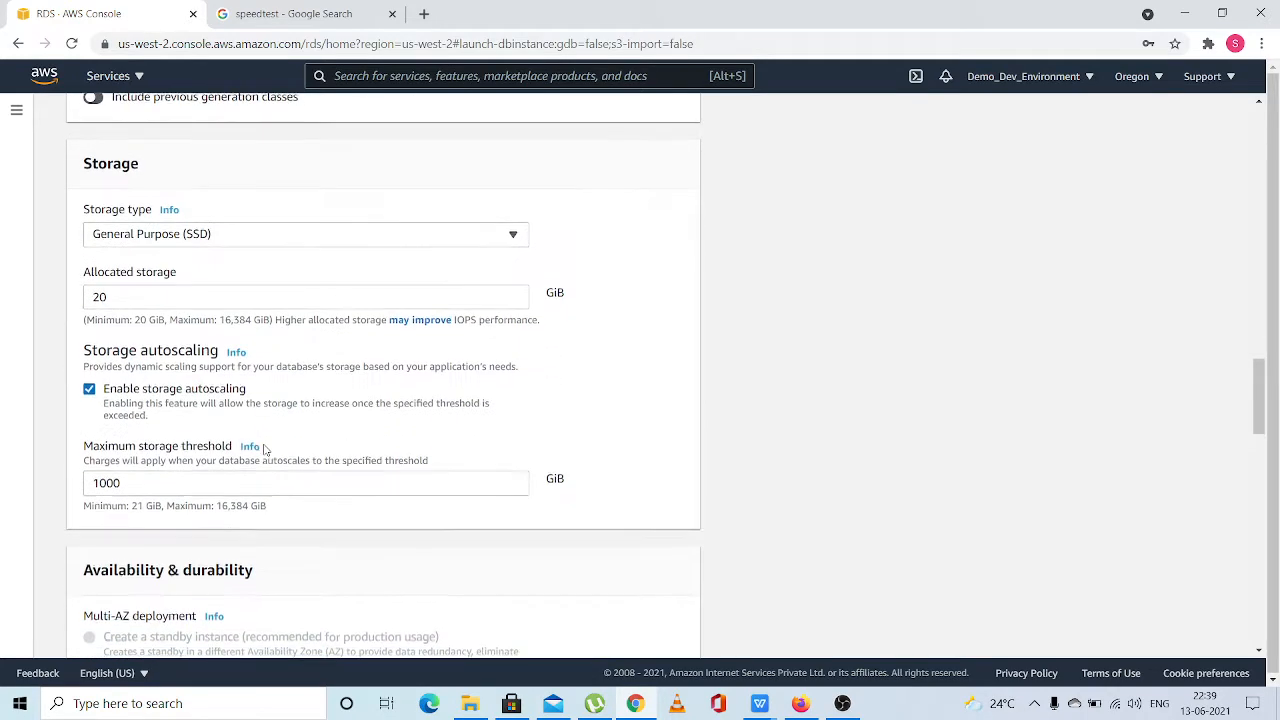
pyautogui.scroll(1, 266, 450)
pyautogui.scroll(2, 265, 450)
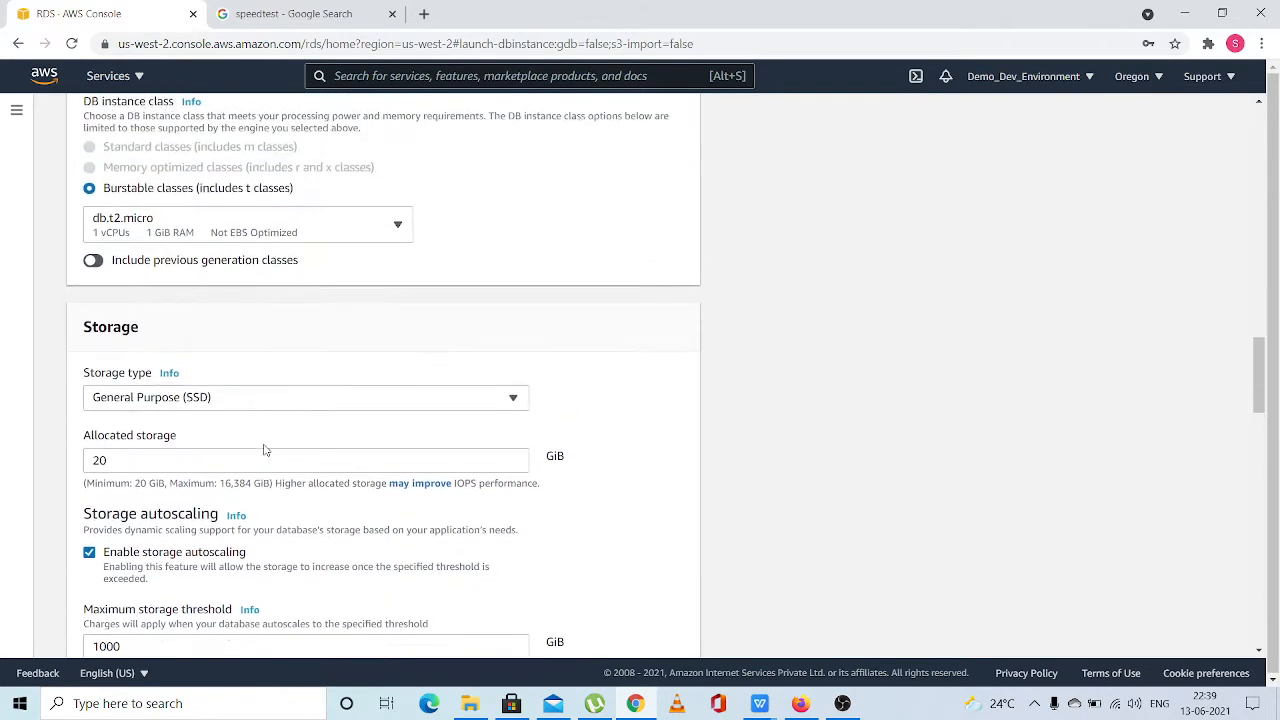
pyautogui.scroll(-2, 265, 450)
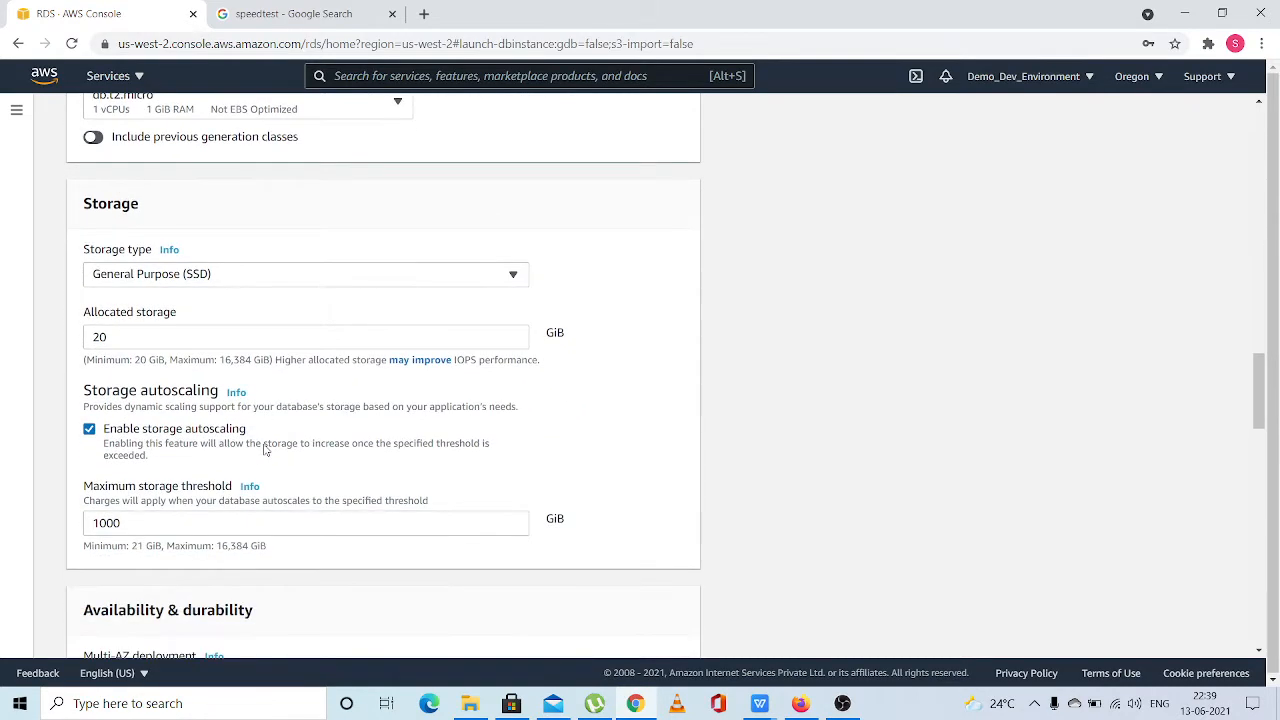
pyautogui.scroll(-5, 265, 450)
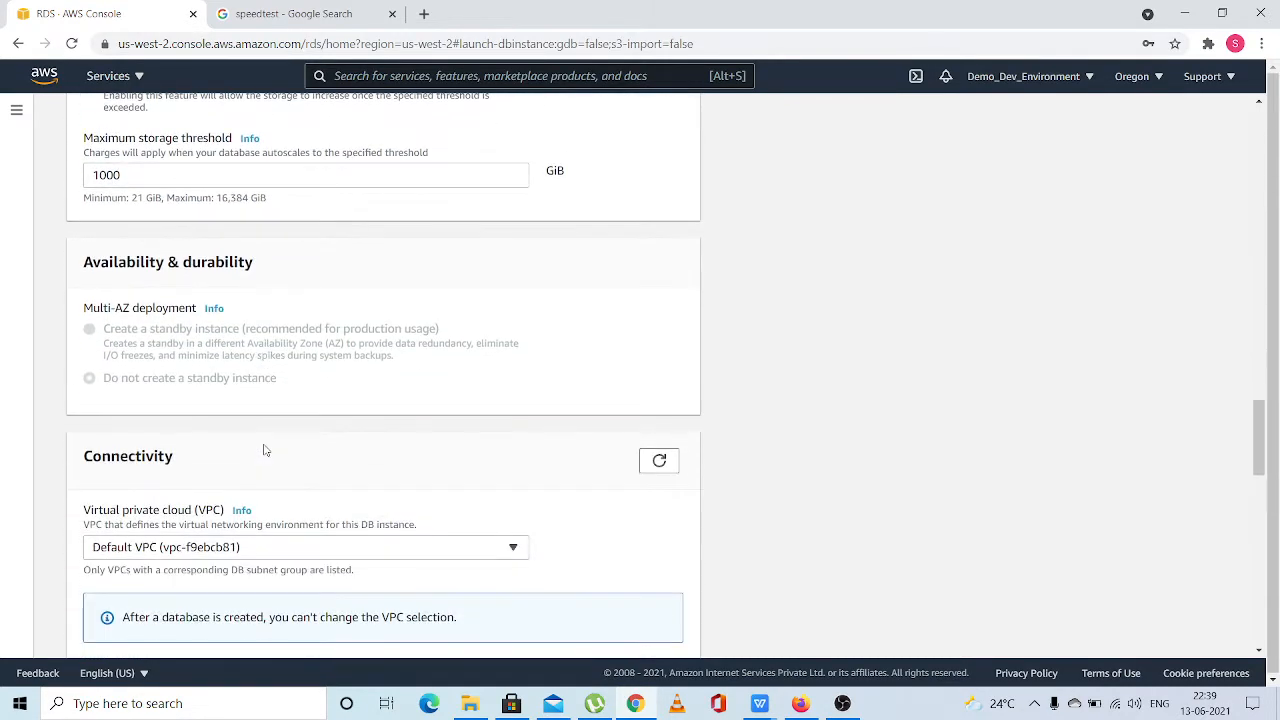
# Allow public access to the database and set its availability zone to us-west-2a
pyautogui.scroll(-2, 265, 450)
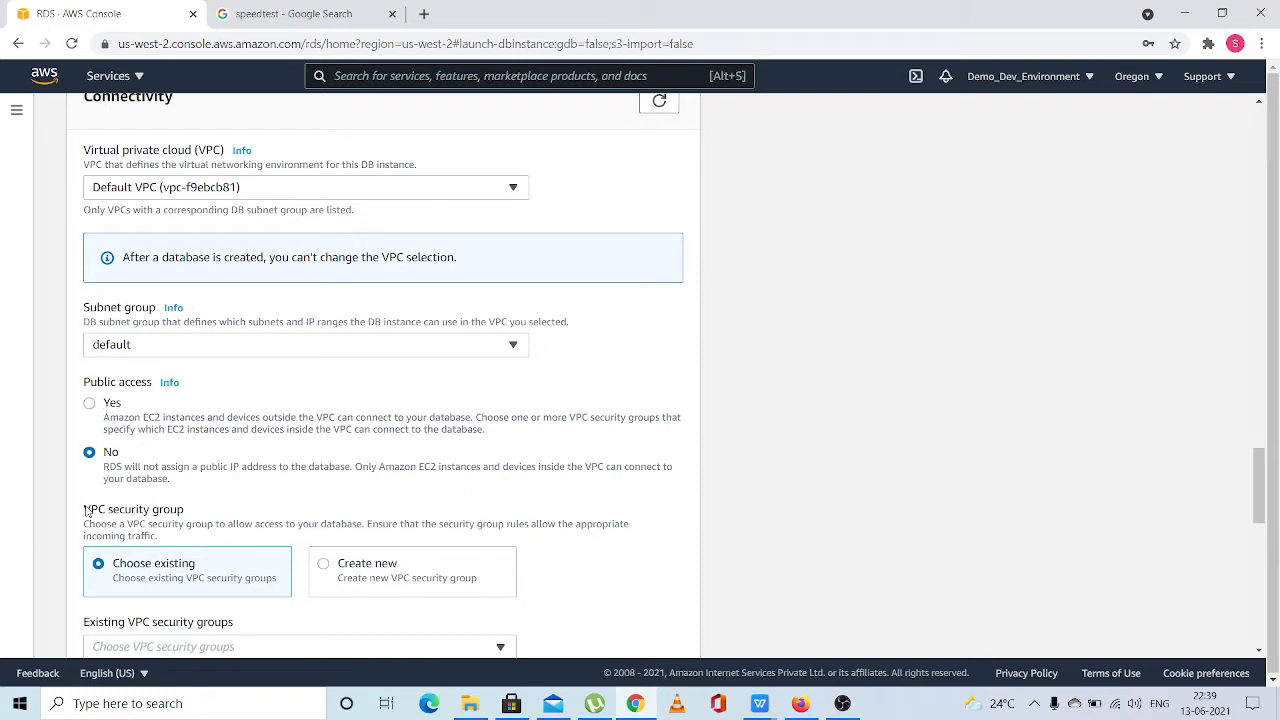
pyautogui.click(90, 405)
pyautogui.scroll(-3, 91, 410)
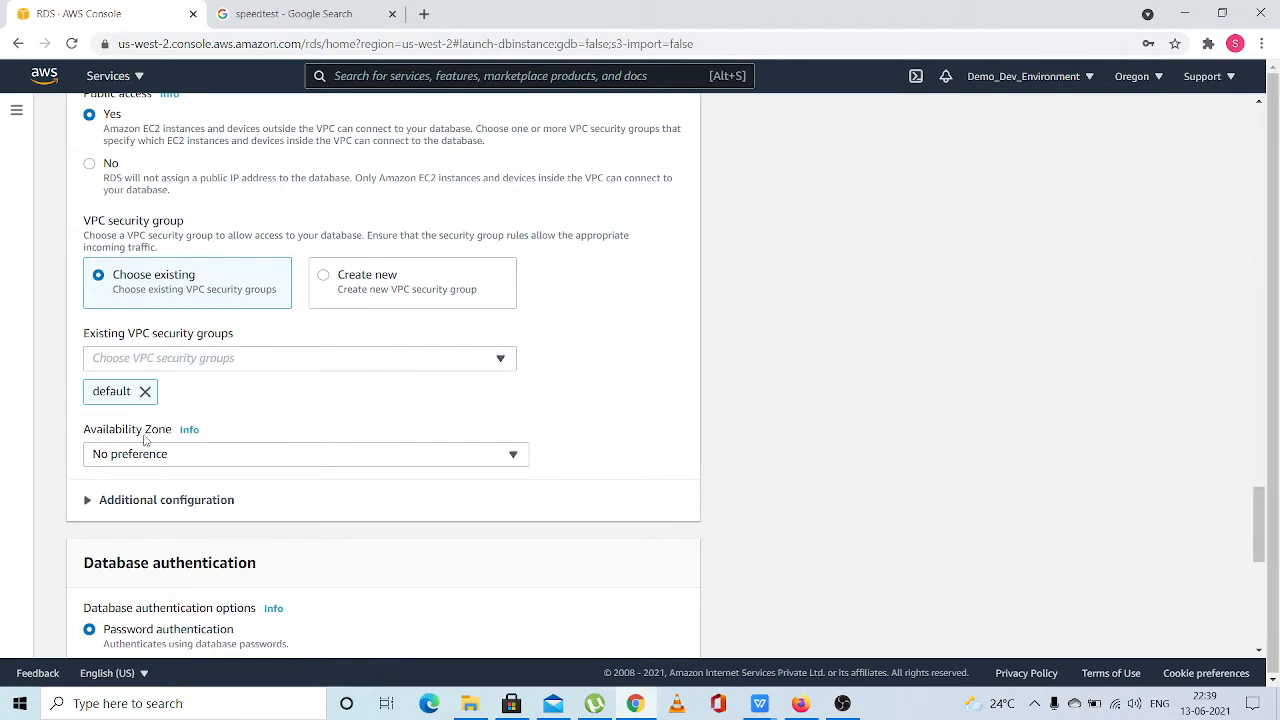
pyautogui.scroll(-3, 147, 445)
pyautogui.click(176, 300)
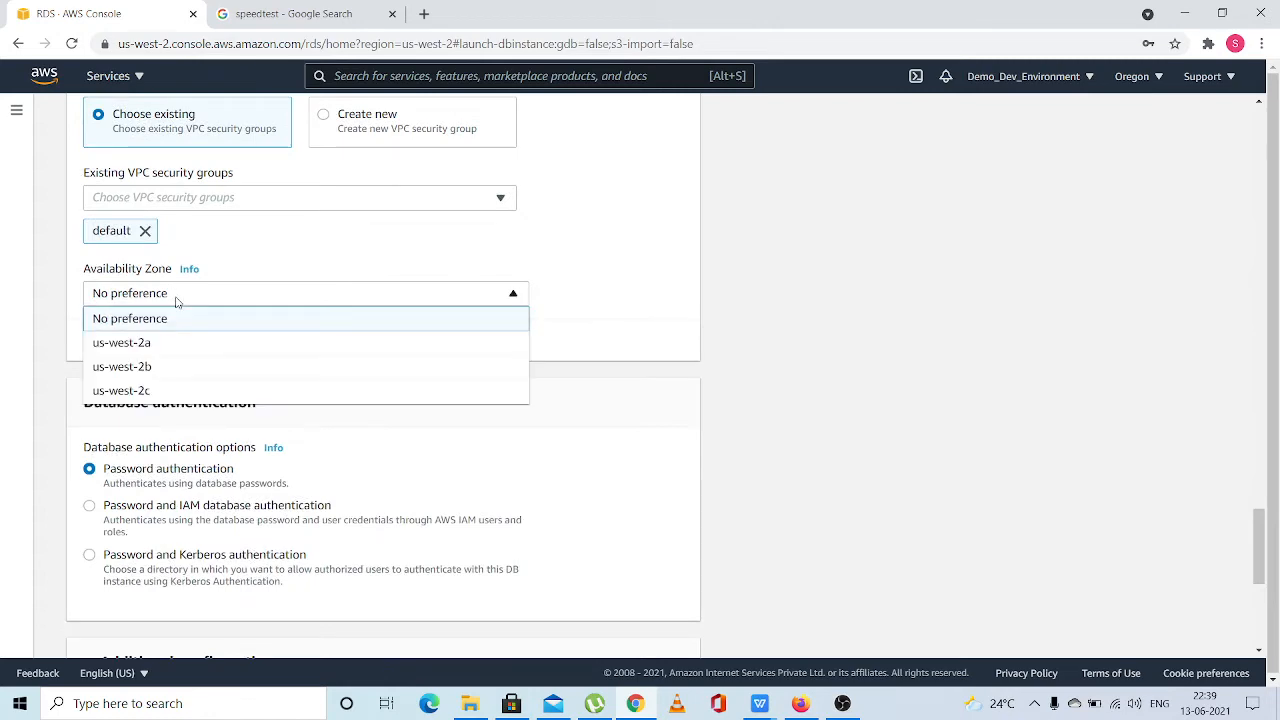
pyautogui.click(153, 352)
# Review the database authentication options and the estimated monthly costs for the new instance
pyautogui.scroll(-2, 309, 364)
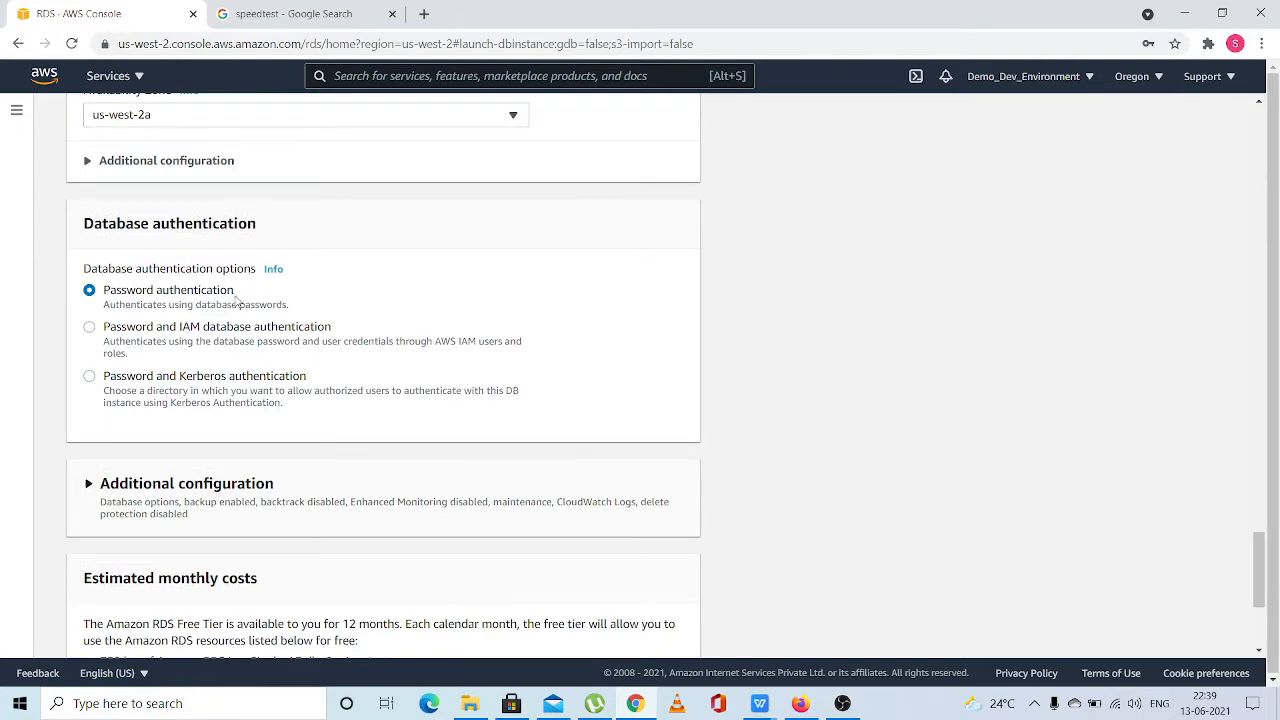
pyautogui.scroll(-2, 236, 480)
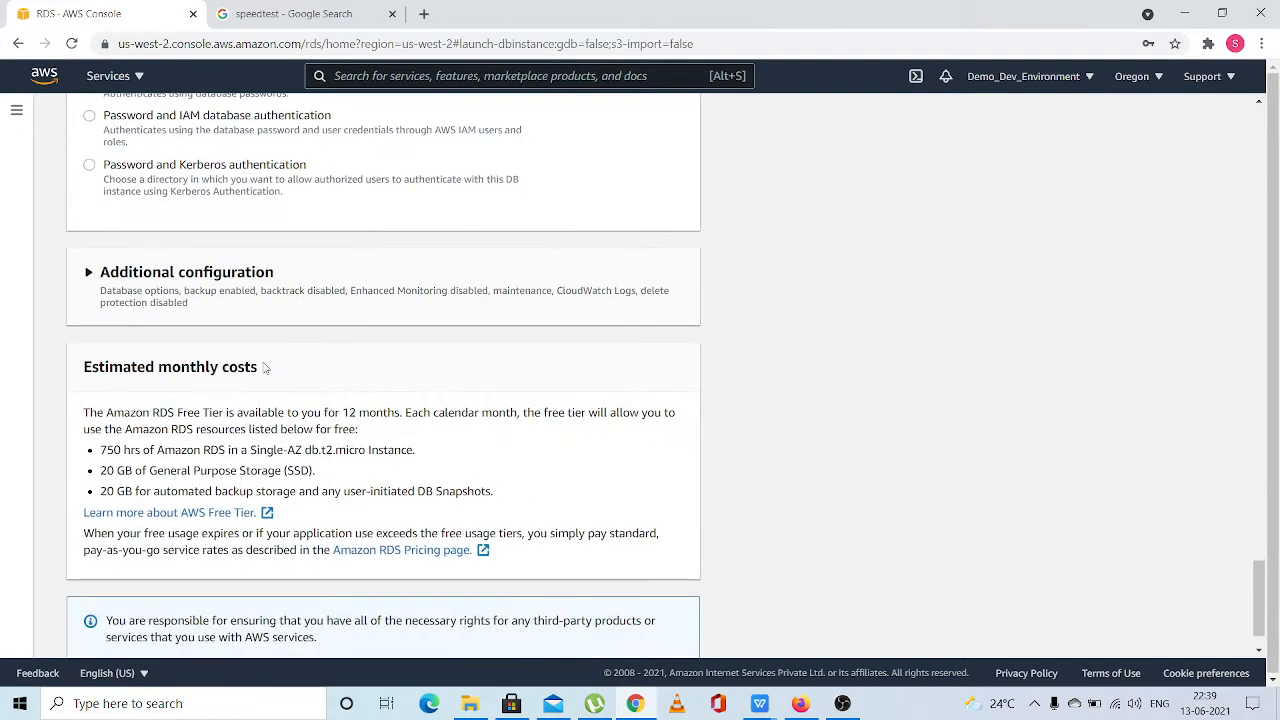
pyautogui.scroll(-1, 265, 368)
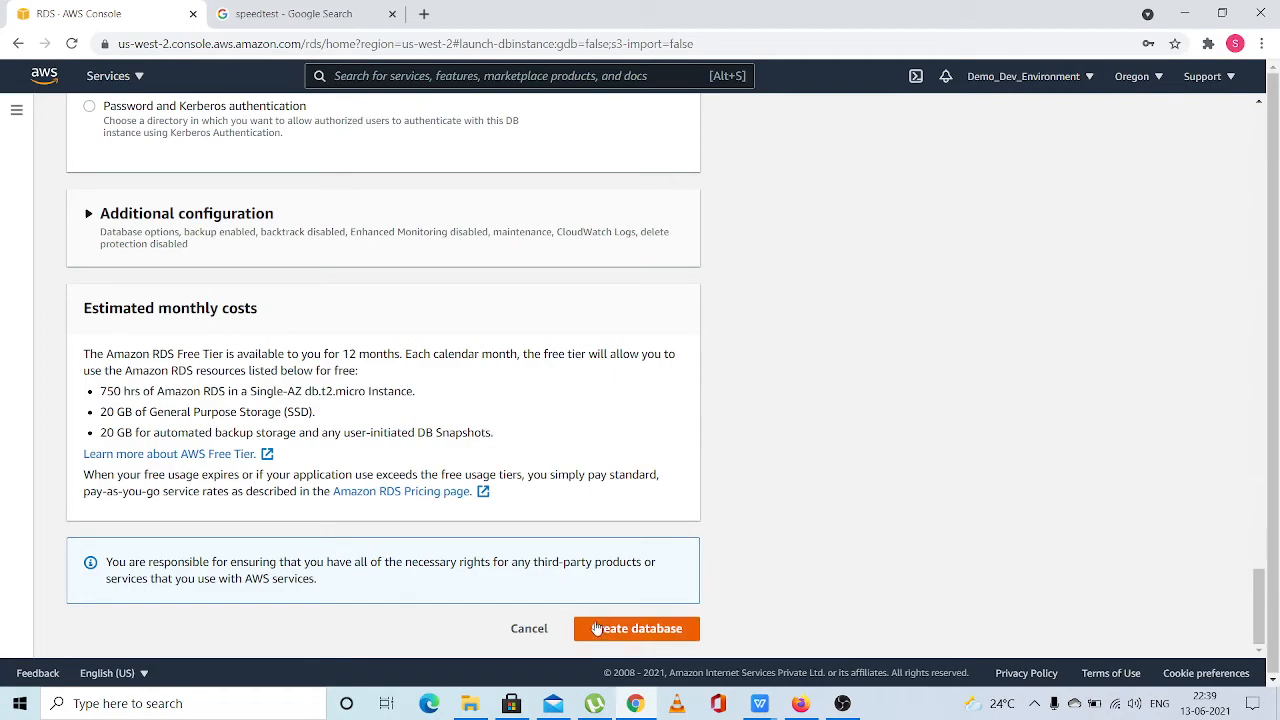
# Replace the database's master password with a new one and repeat it in the confirmation field
pyautogui.scroll(1, 599, 630)
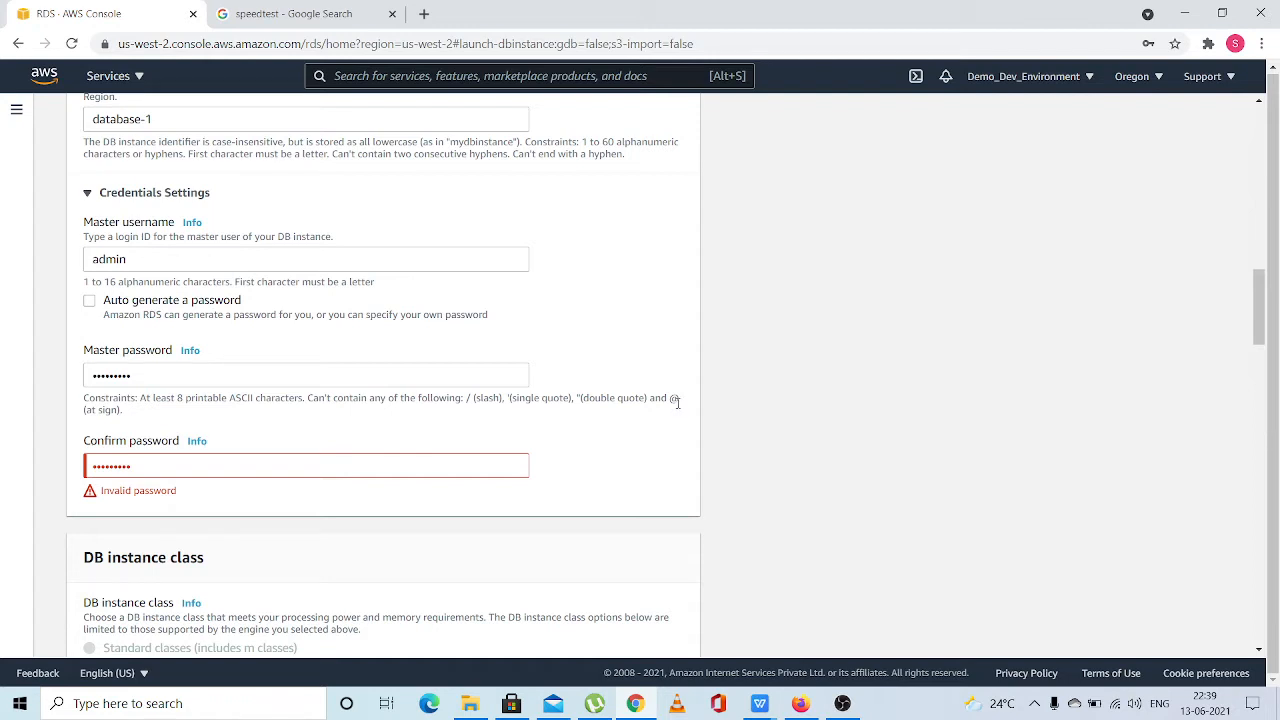
pyautogui.click(152, 375)
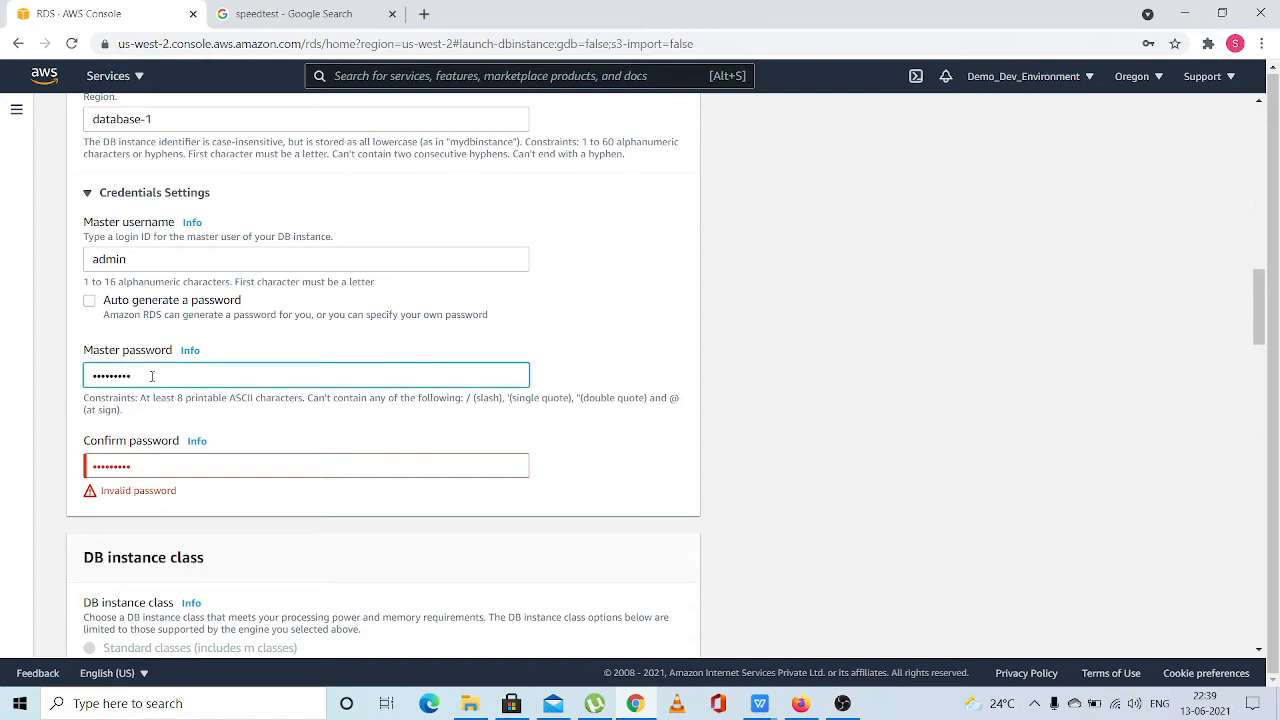
pyautogui.click(164, 461)
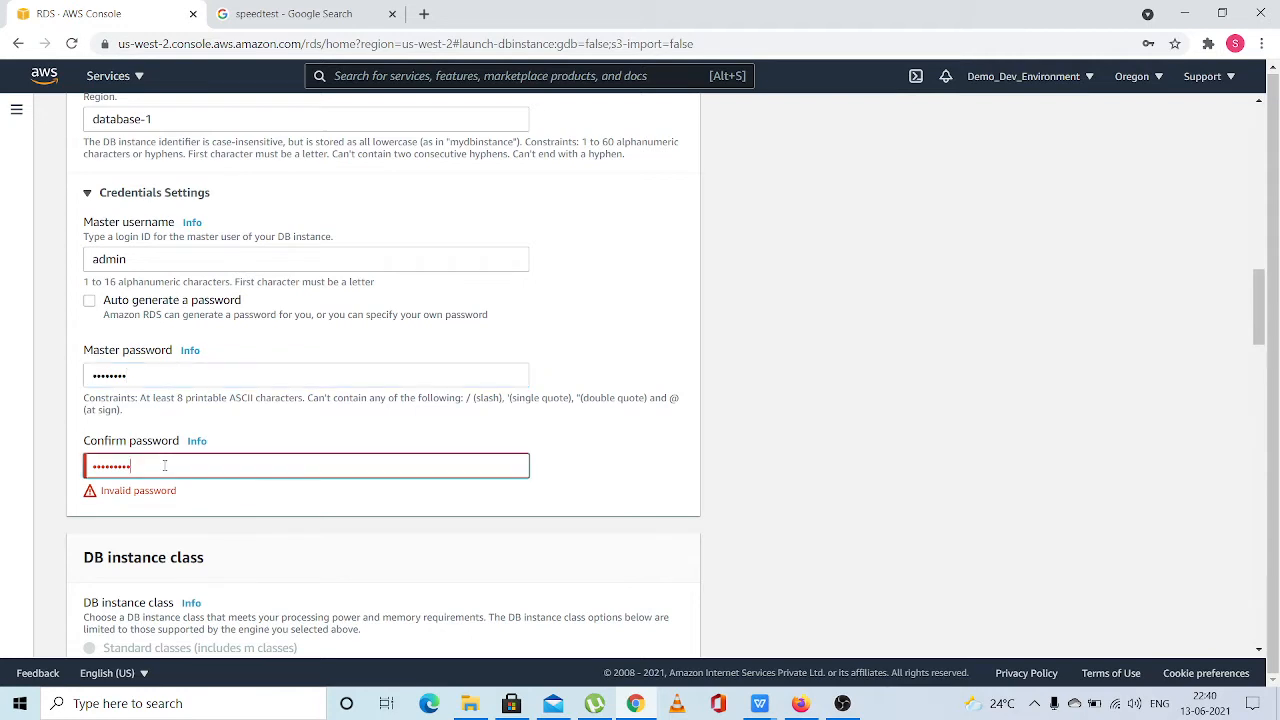
pyautogui.hotkey('ctrl', 'a')
pyautogui.press('BackSpace')
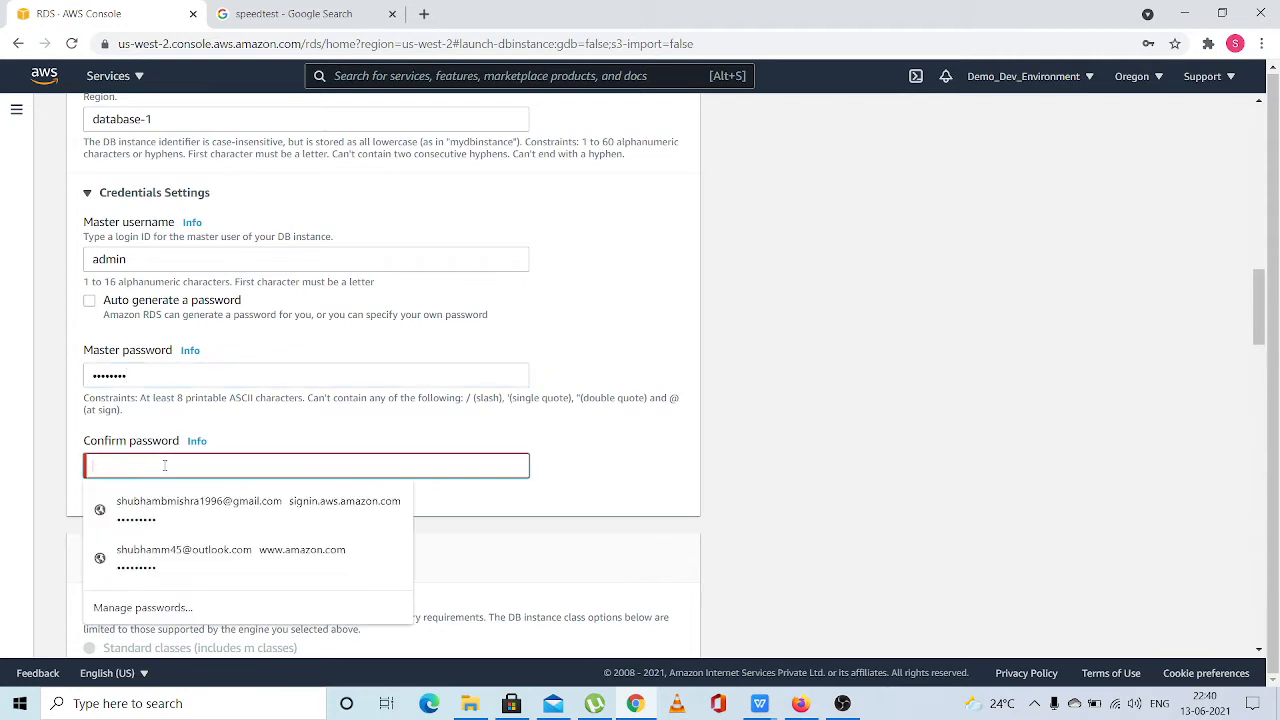
pyautogui.click(147, 381)
pyautogui.hotkey('ctrl', 'a')
pyautogui.press('BackSpace')
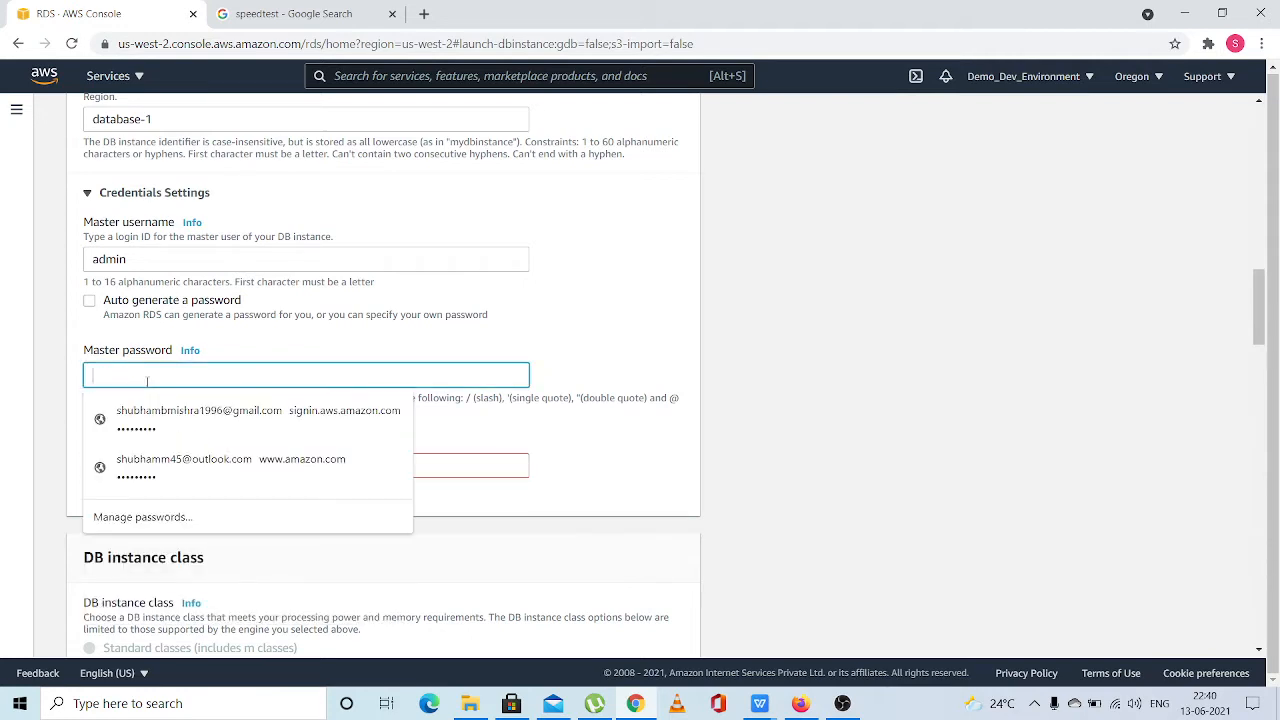
pyautogui.write('ad')
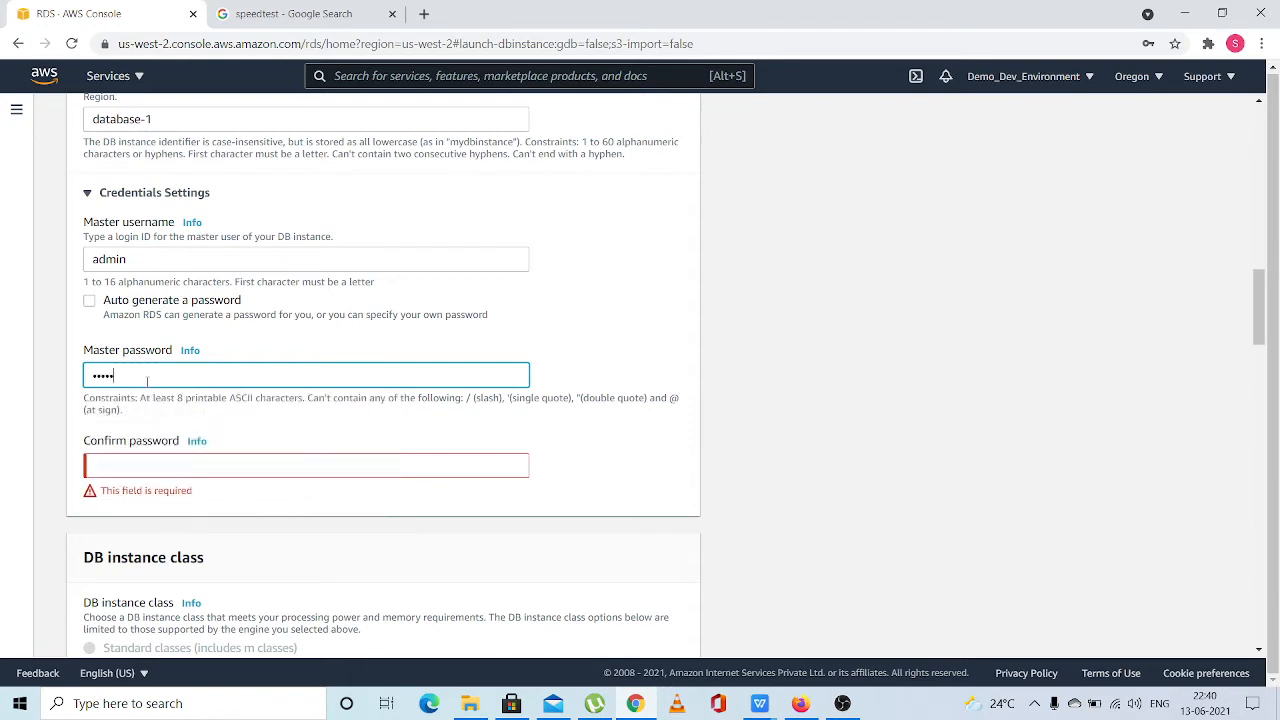
pyautogui.press('Tab')
pyautogui.write('a')
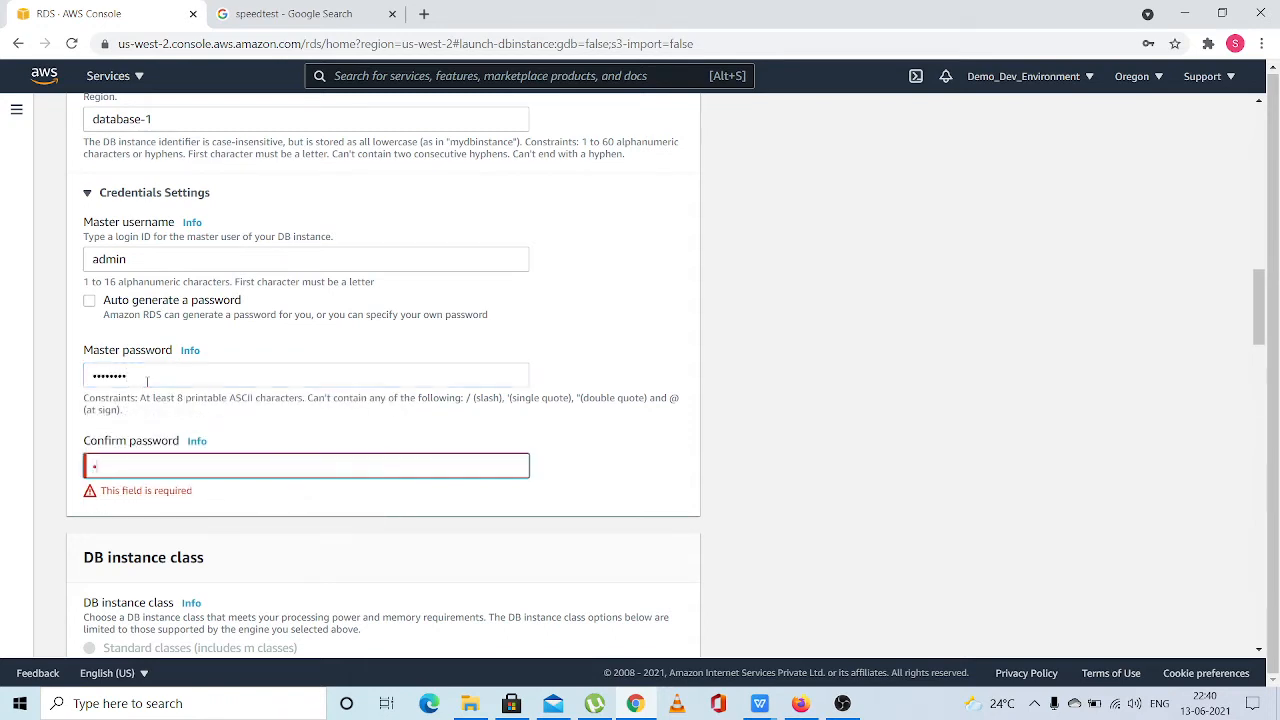
pyautogui.write('dmin123')
pyautogui.click(409, 503)
# Create the database with the configured settings and decline to save its credentials in the browser
pyautogui.scroll(-15, 403, 503)
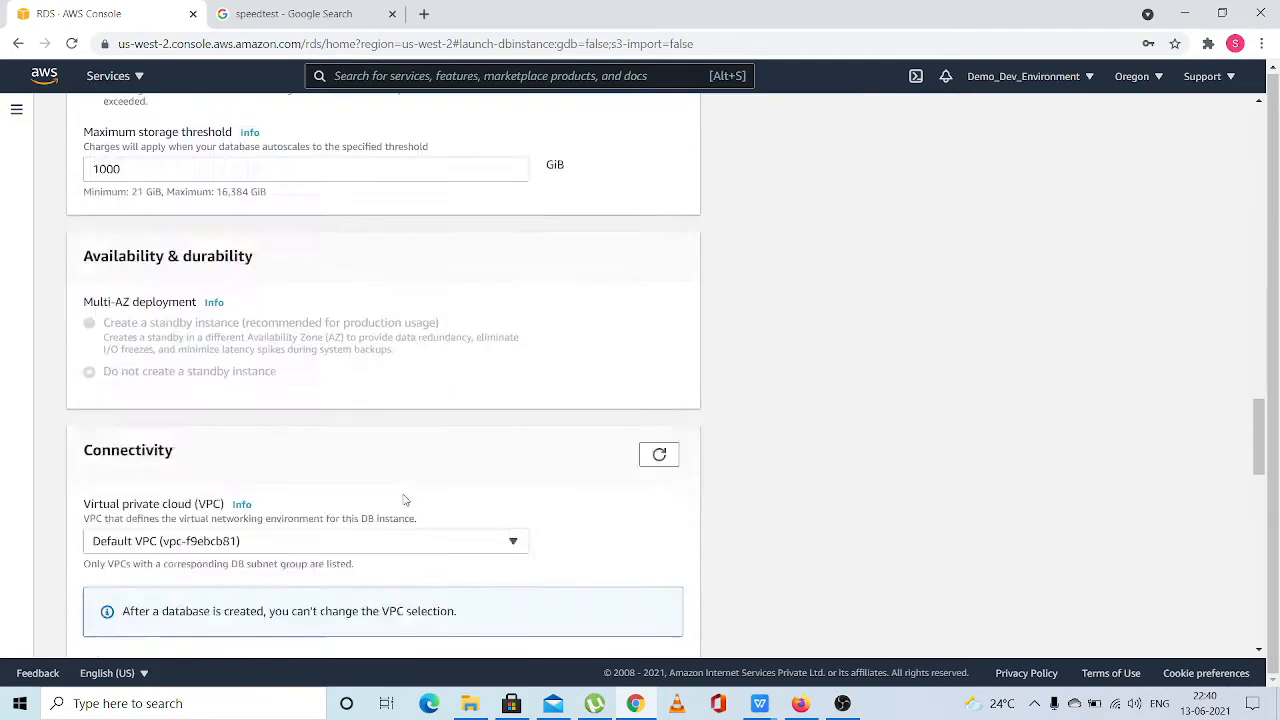
pyautogui.scroll(-4, 619, 605)
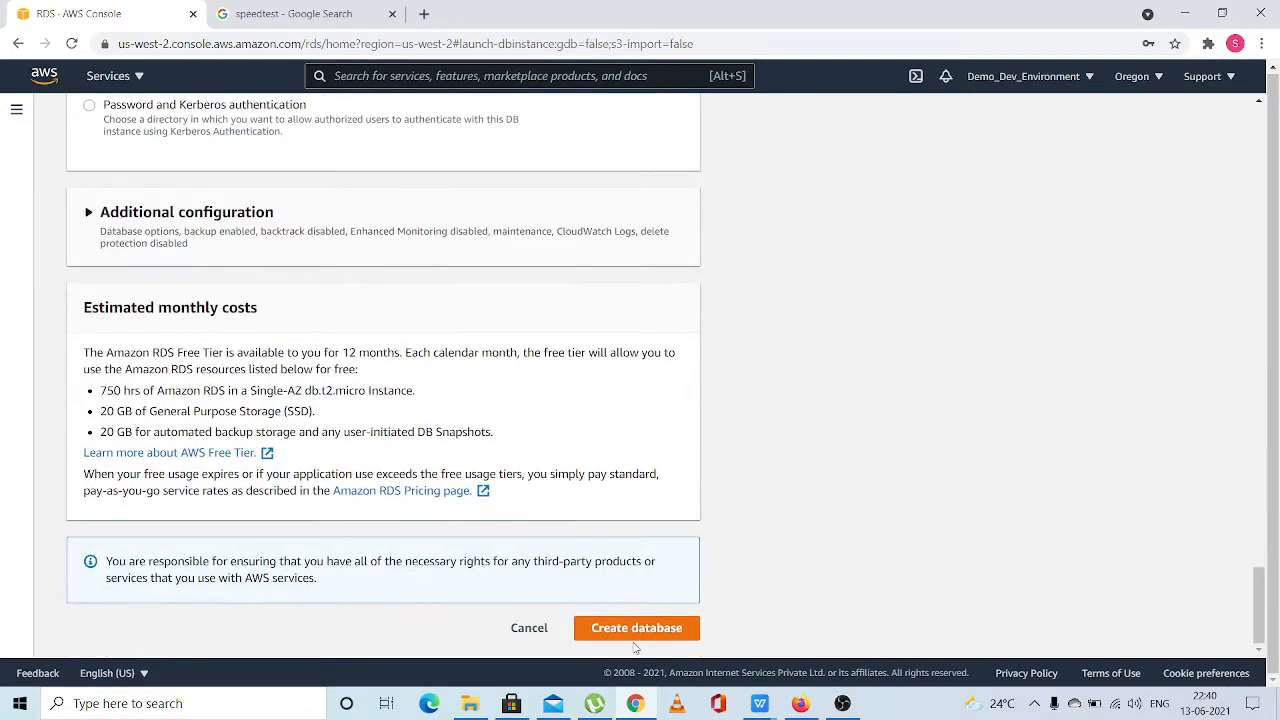
pyautogui.click(606, 629)
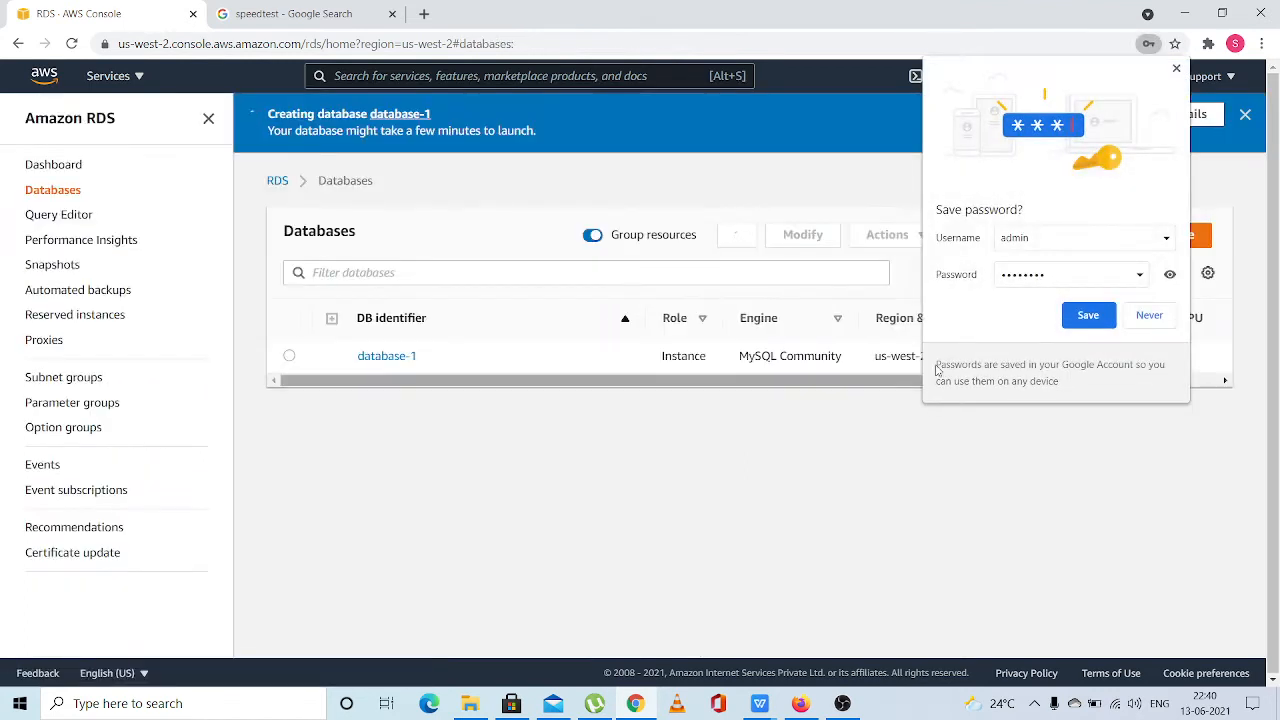
pyautogui.click(1157, 320)
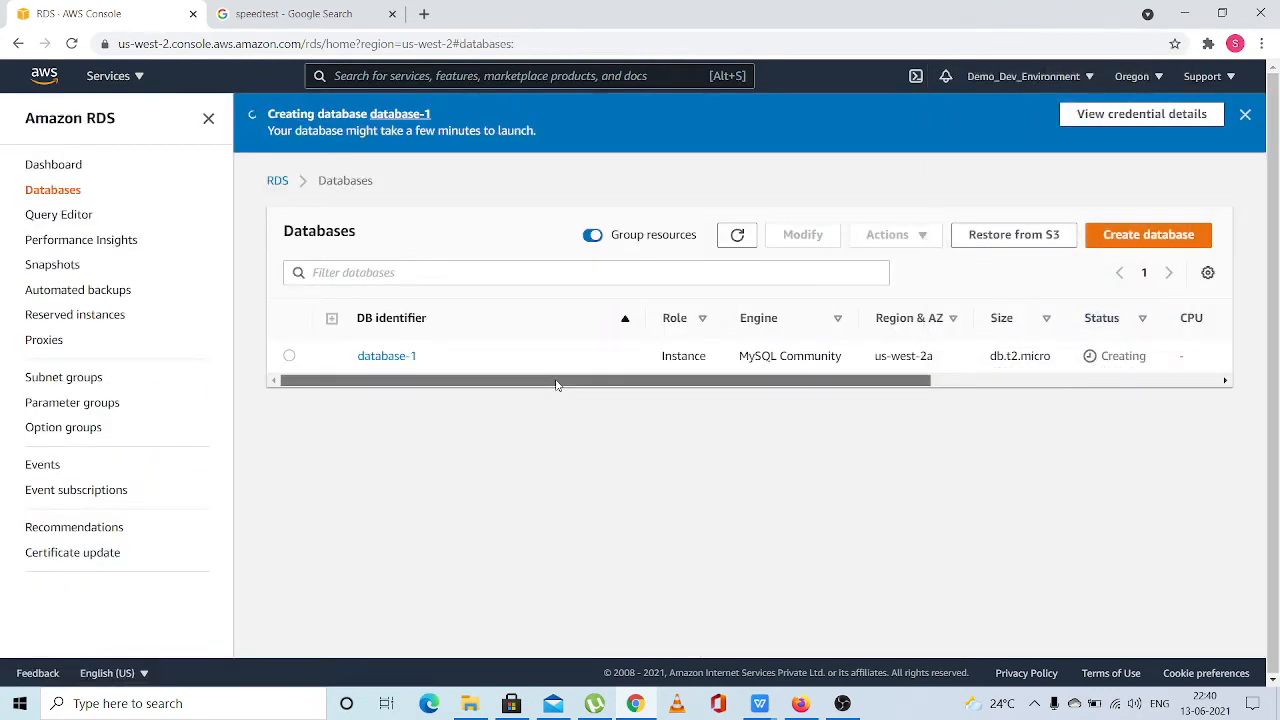
# Open the details of database-1 and review its networking, security and security group rules
pyautogui.moveTo(557, 385); pyautogui.dragTo(409, 389)
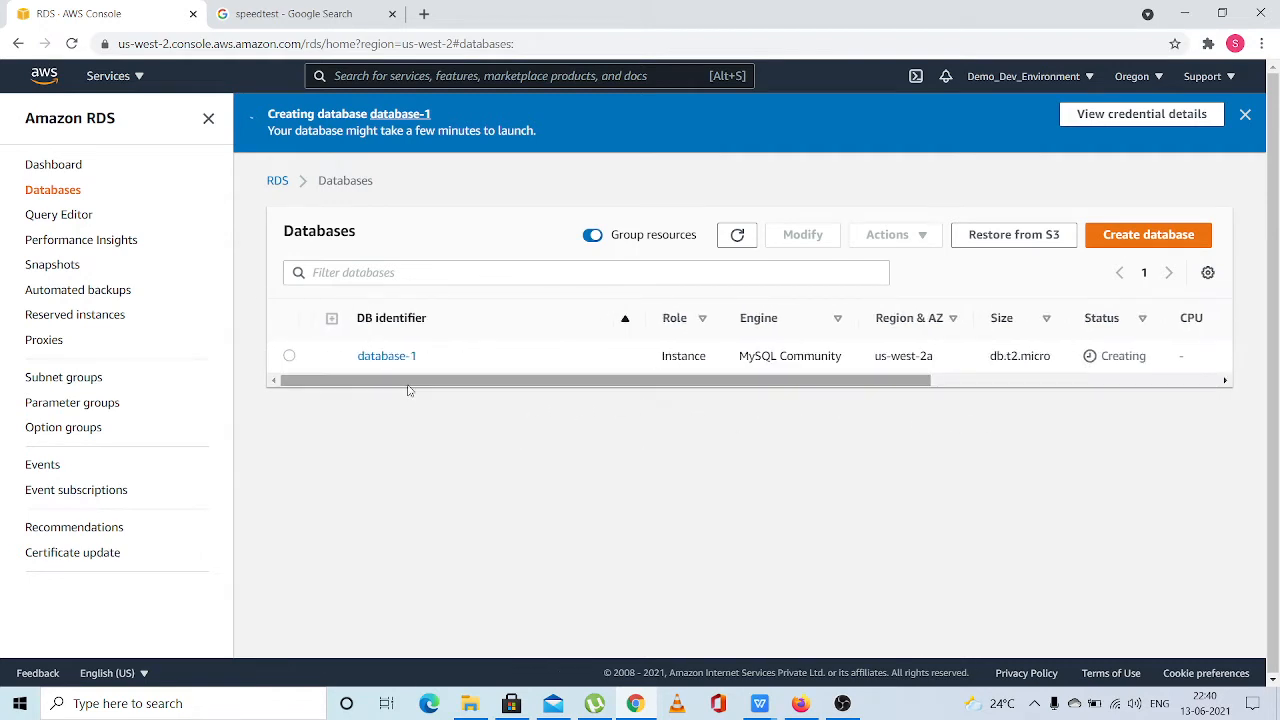
pyautogui.click(289, 356)
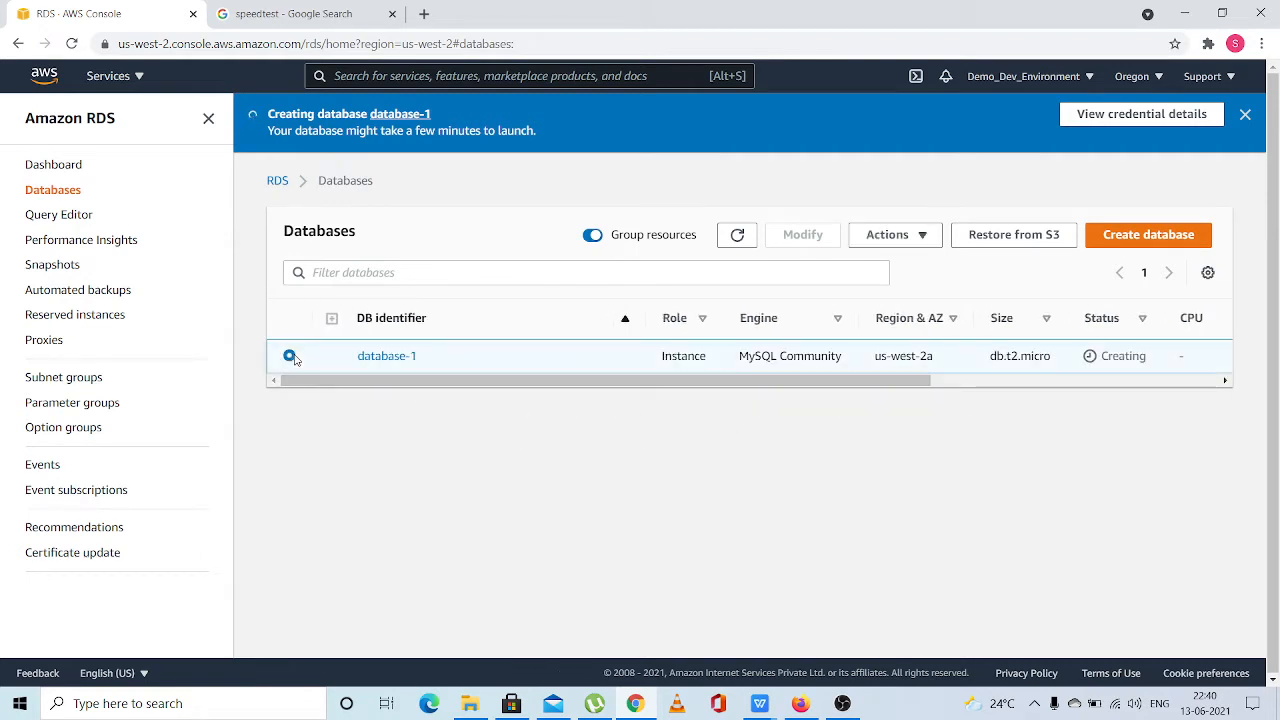
pyautogui.click(391, 355)
pyautogui.scroll(-3, 615, 507)
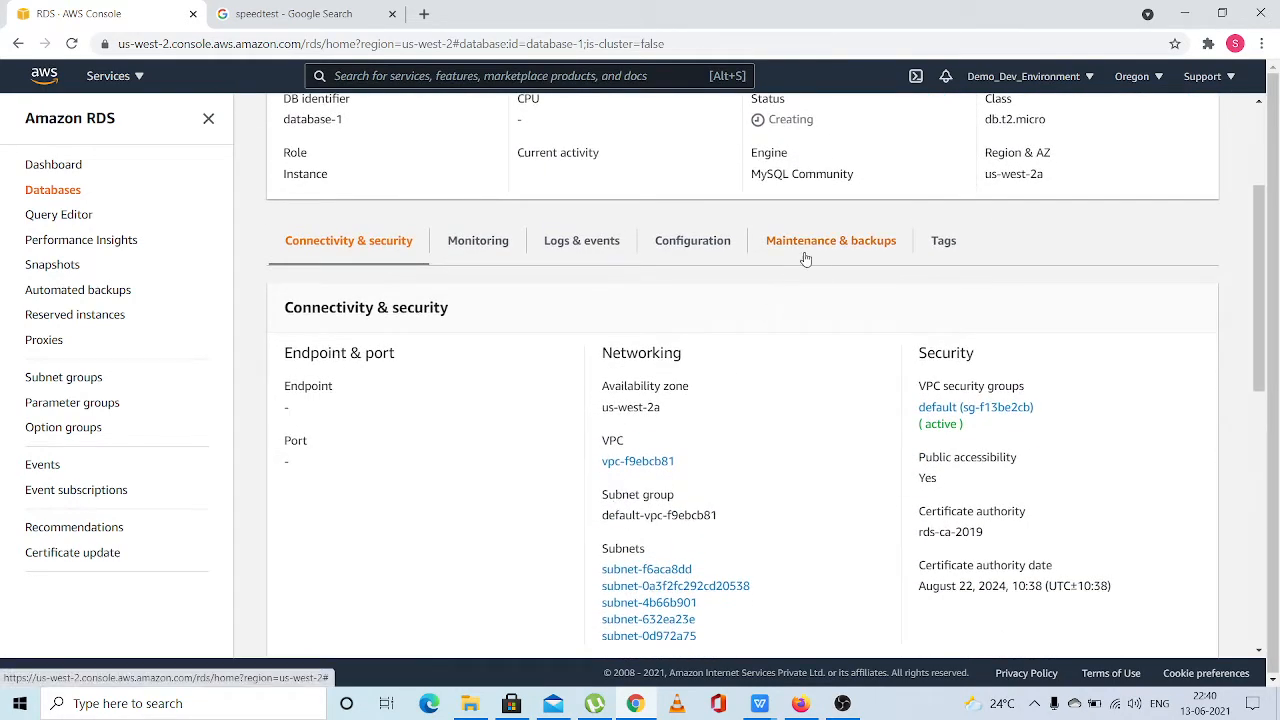
pyautogui.scroll(-1, 631, 563)
pyautogui.scroll(-3, 631, 560)
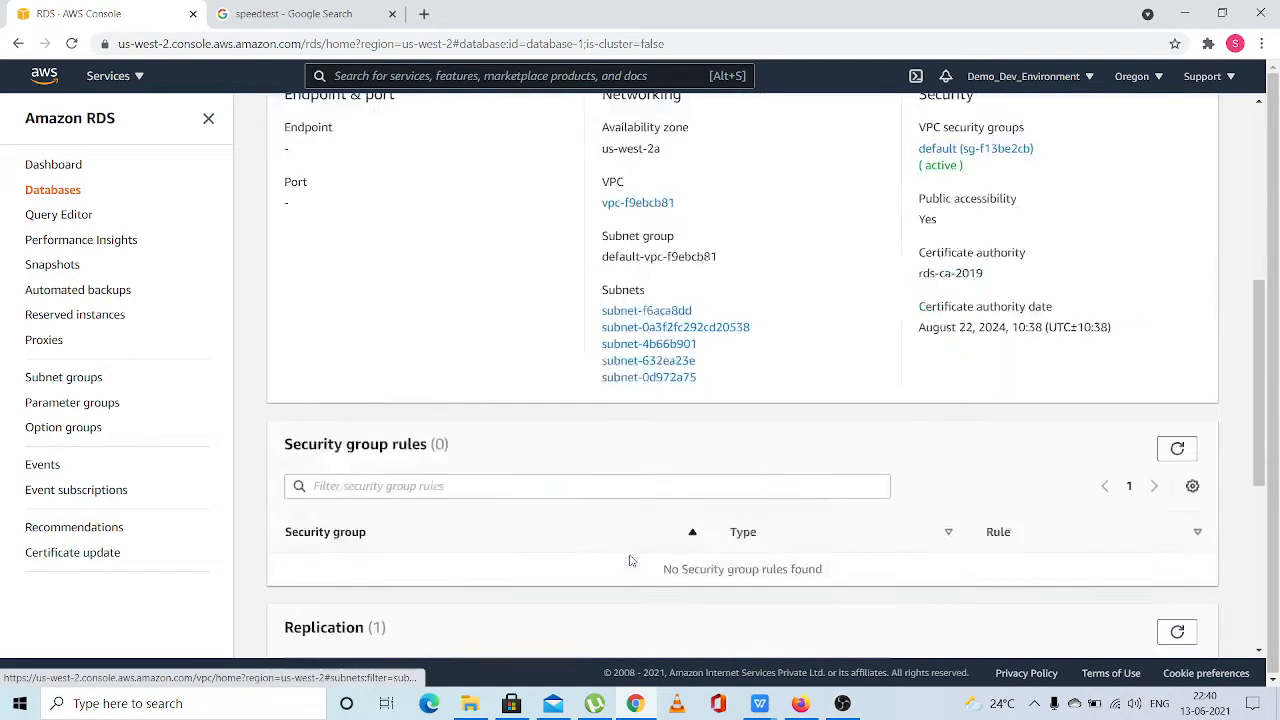
pyautogui.scroll(5, 631, 560)
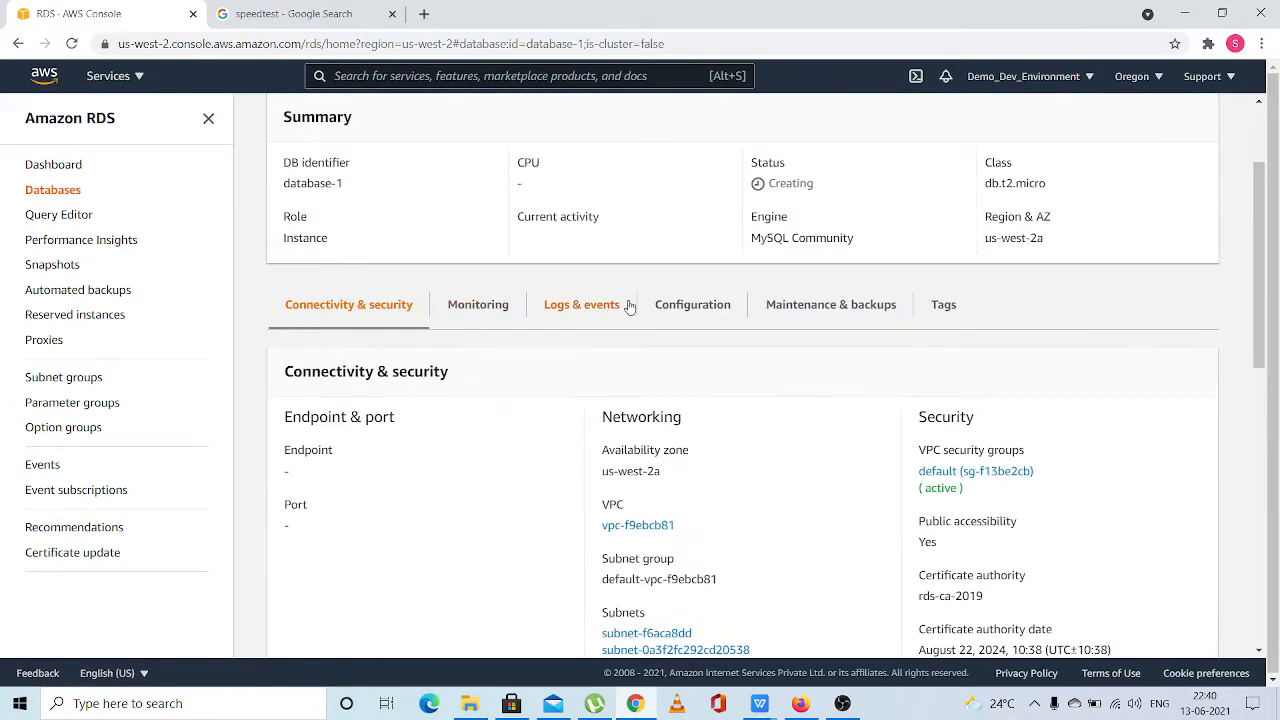
# Examine the configuration of database-1, including its engine version, instance class, availability and storage settings
pyautogui.click(690, 304)
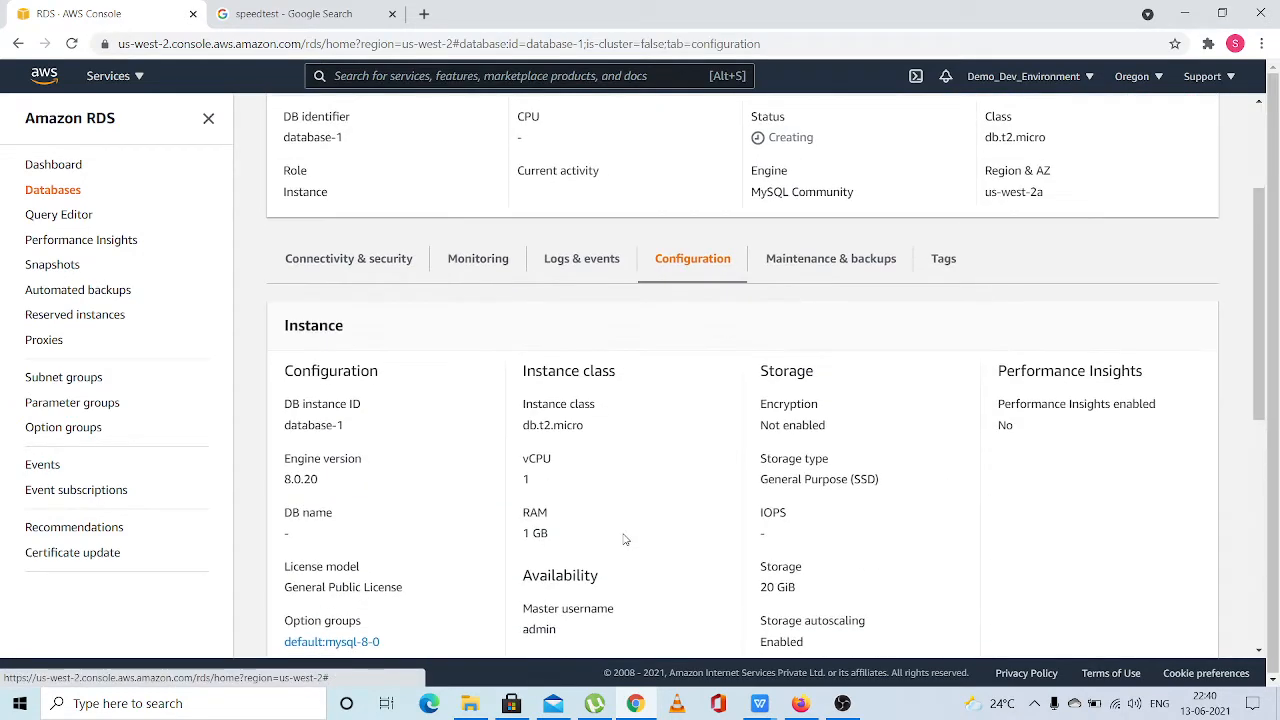
pyautogui.scroll(-1, 624, 537)
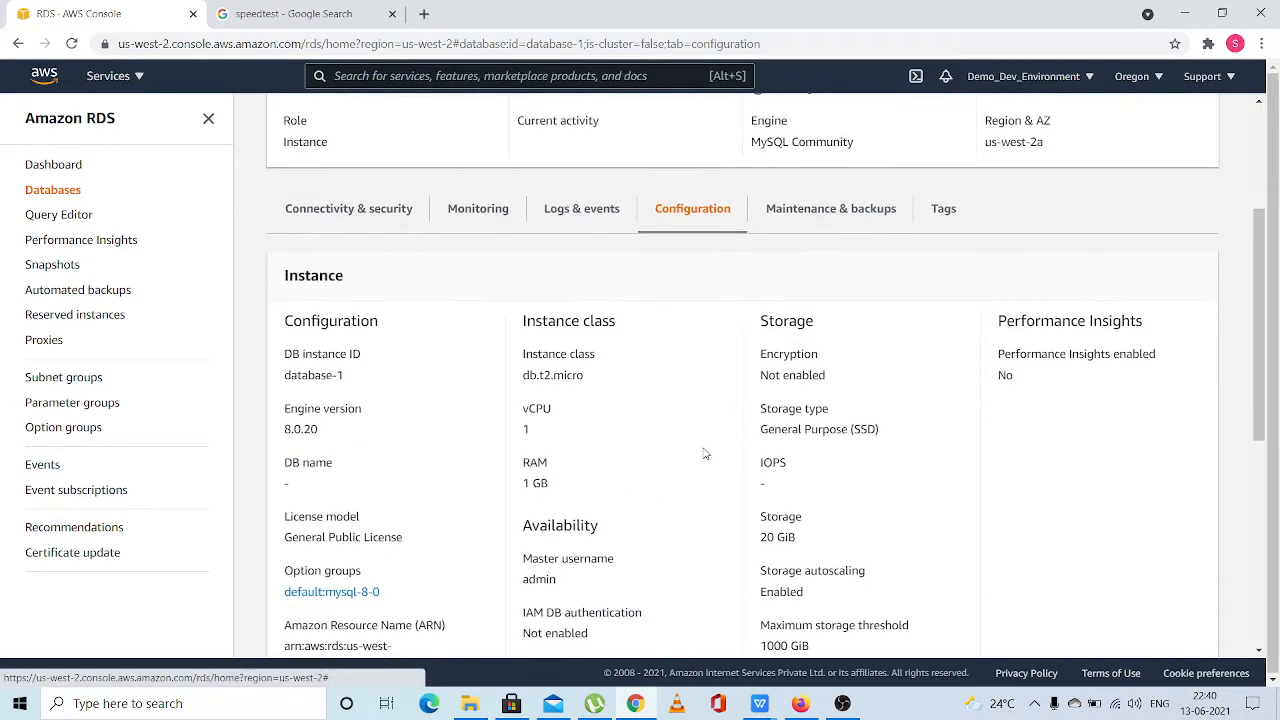
pyautogui.scroll(-1, 826, 357)
pyautogui.moveTo(761, 297); pyautogui.dragTo(837, 354)
pyautogui.click(841, 358)
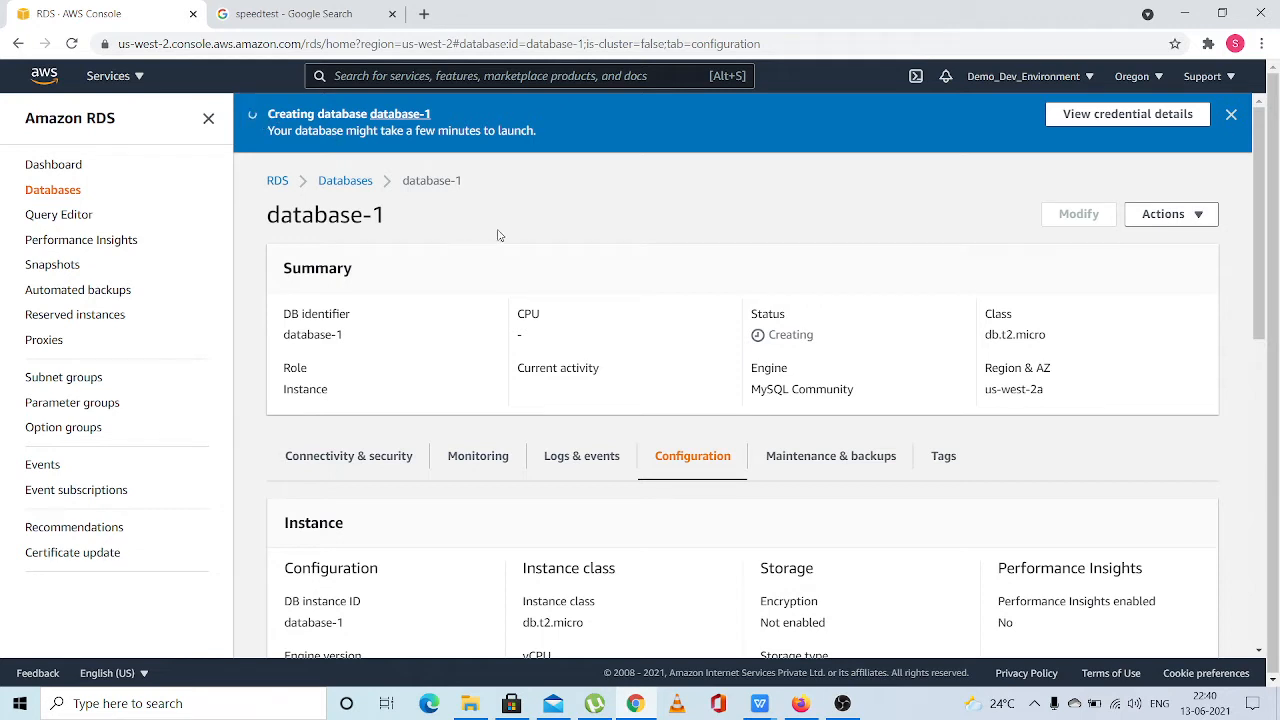
pyautogui.scroll(-2, 626, 402)
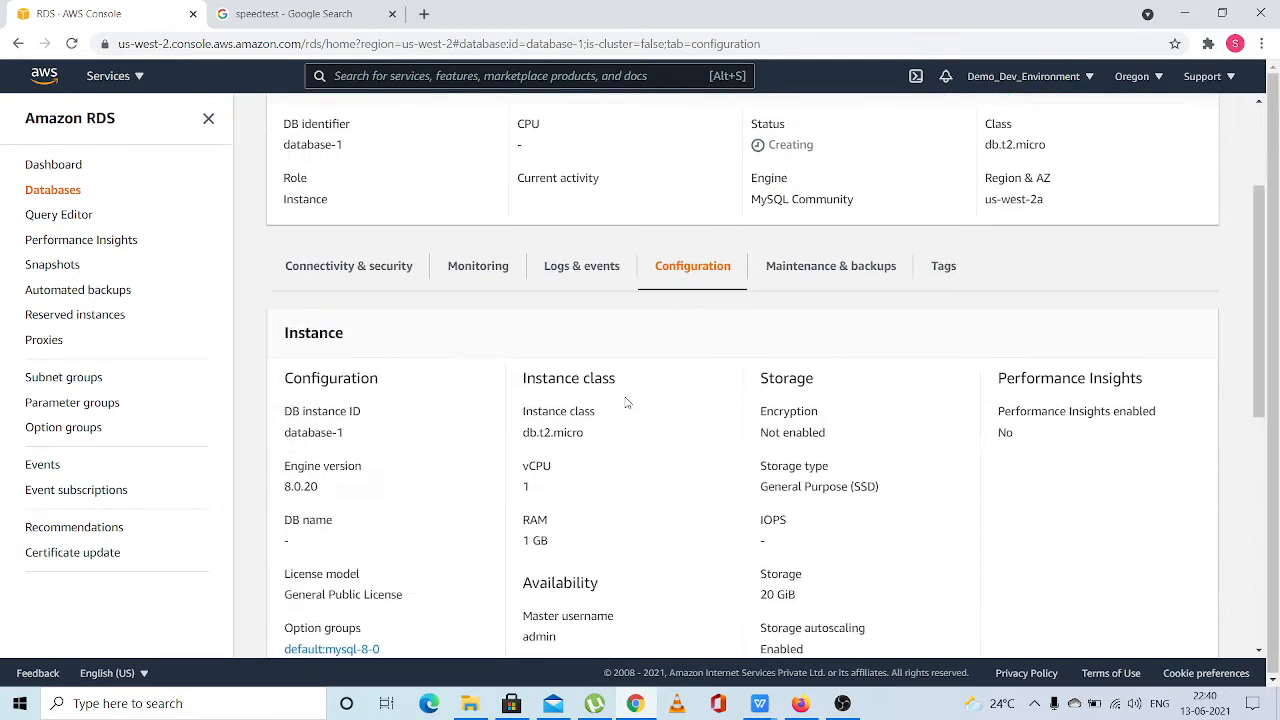
pyautogui.scroll(-1, 626, 402)
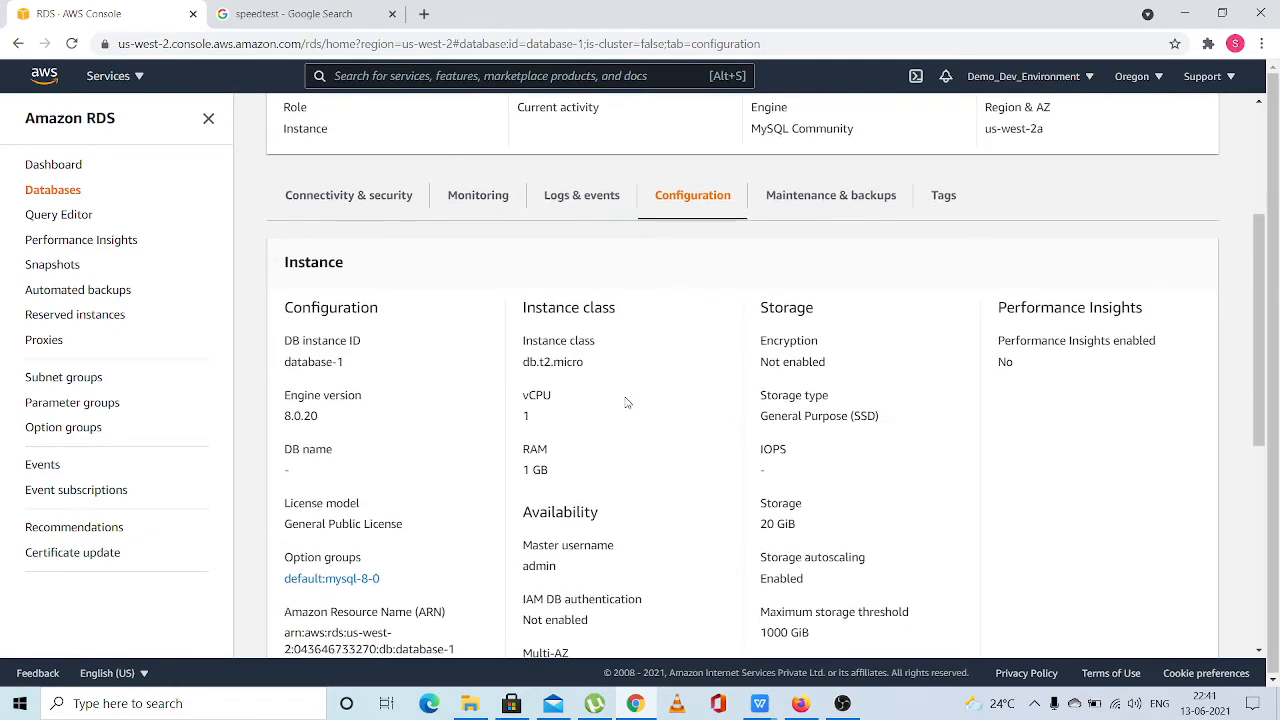
pyautogui.scroll(-1, 626, 402)
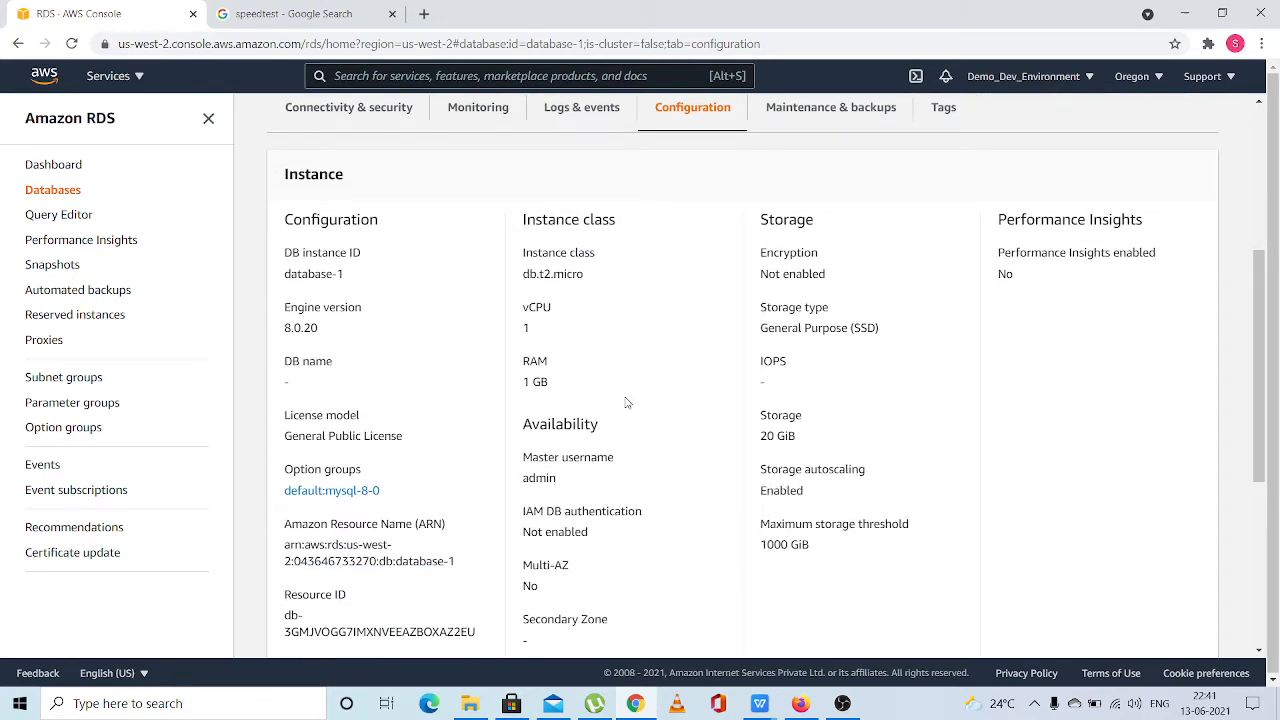
pyautogui.scroll(1, 626, 402)
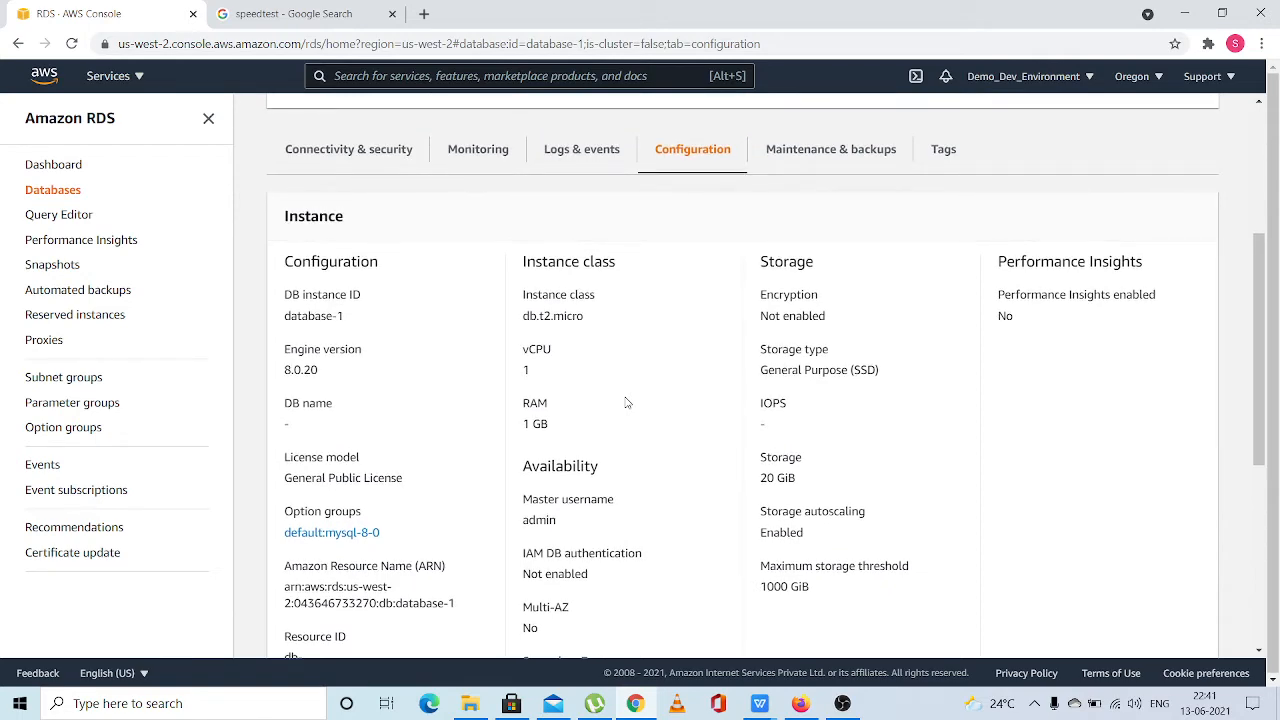
pyautogui.scroll(1, 626, 402)
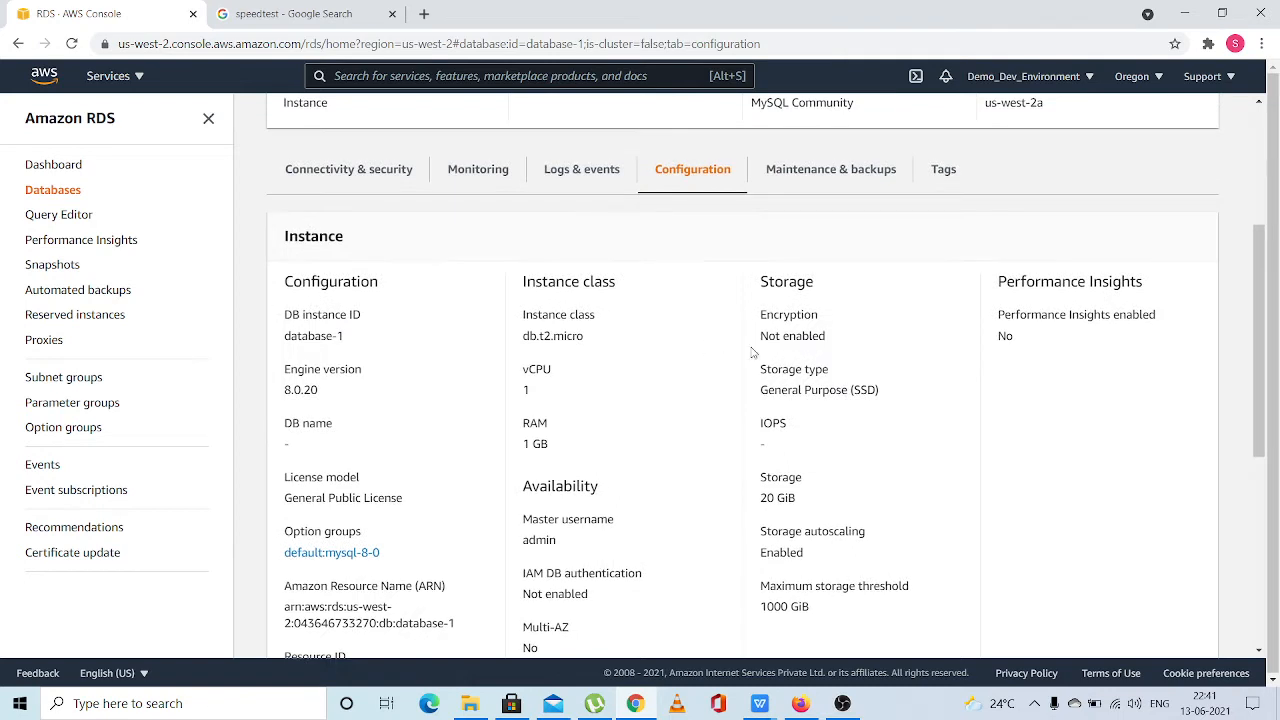
# Check the storage encryption setting of database-1 and return to its summary
pyautogui.moveTo(838, 342); pyautogui.dragTo(759, 282)
pyautogui.click(840, 343)
pyautogui.click(763, 277)
pyautogui.click(838, 340)
pyautogui.click(761, 283)
pyautogui.scroll(3, 762, 284)
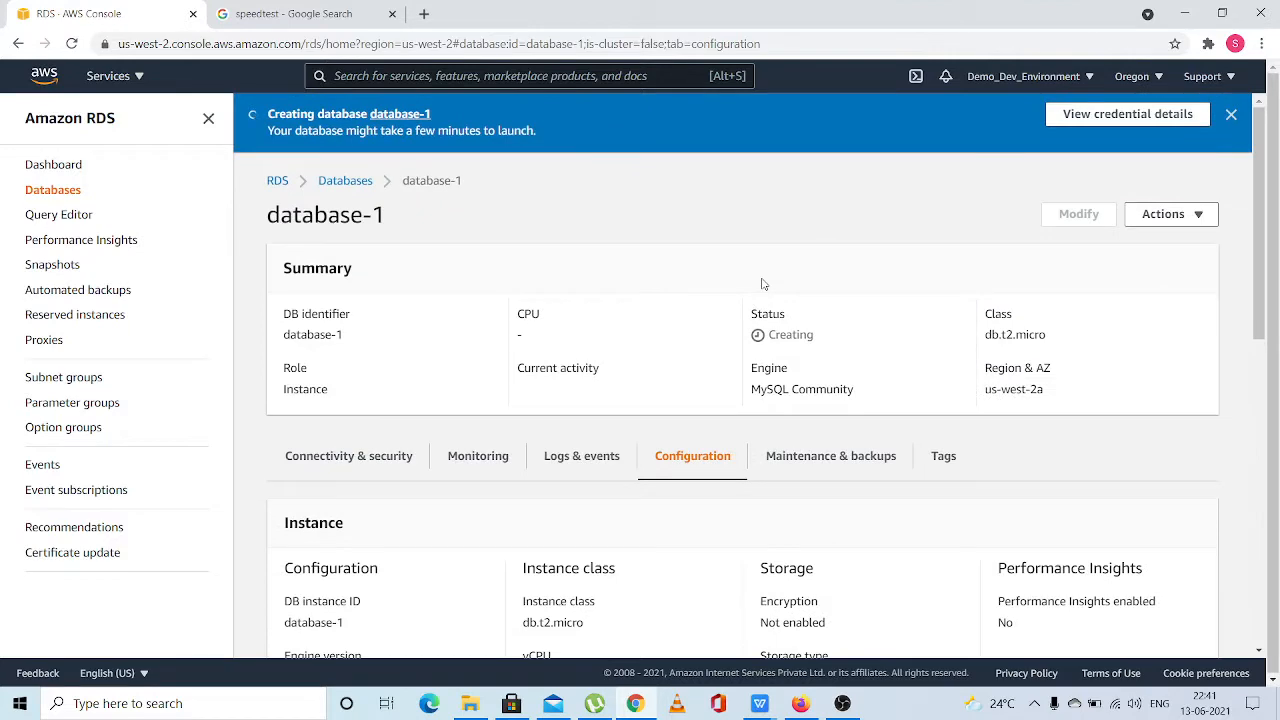
pyautogui.scroll(-1, 751, 461)
pyautogui.scroll(1, 750, 460)
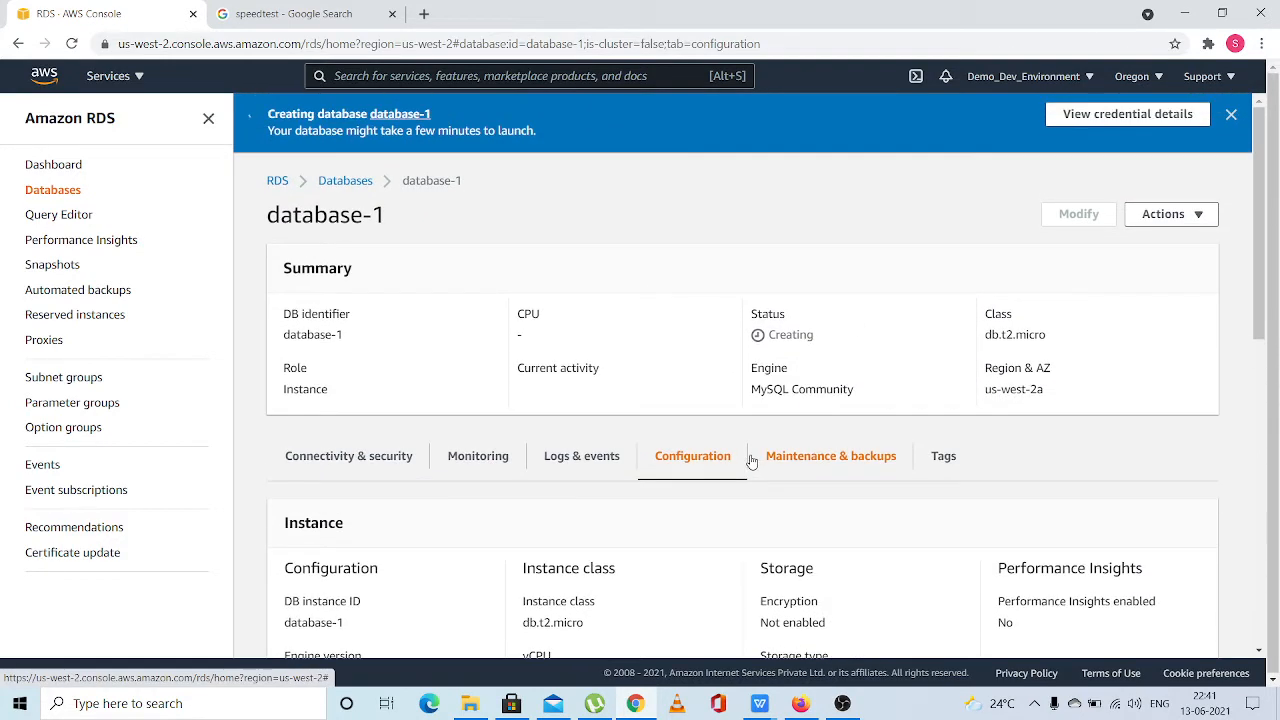
# Dismiss the database creation notification above the details of database-1
pyautogui.rightClick(1226, 118)
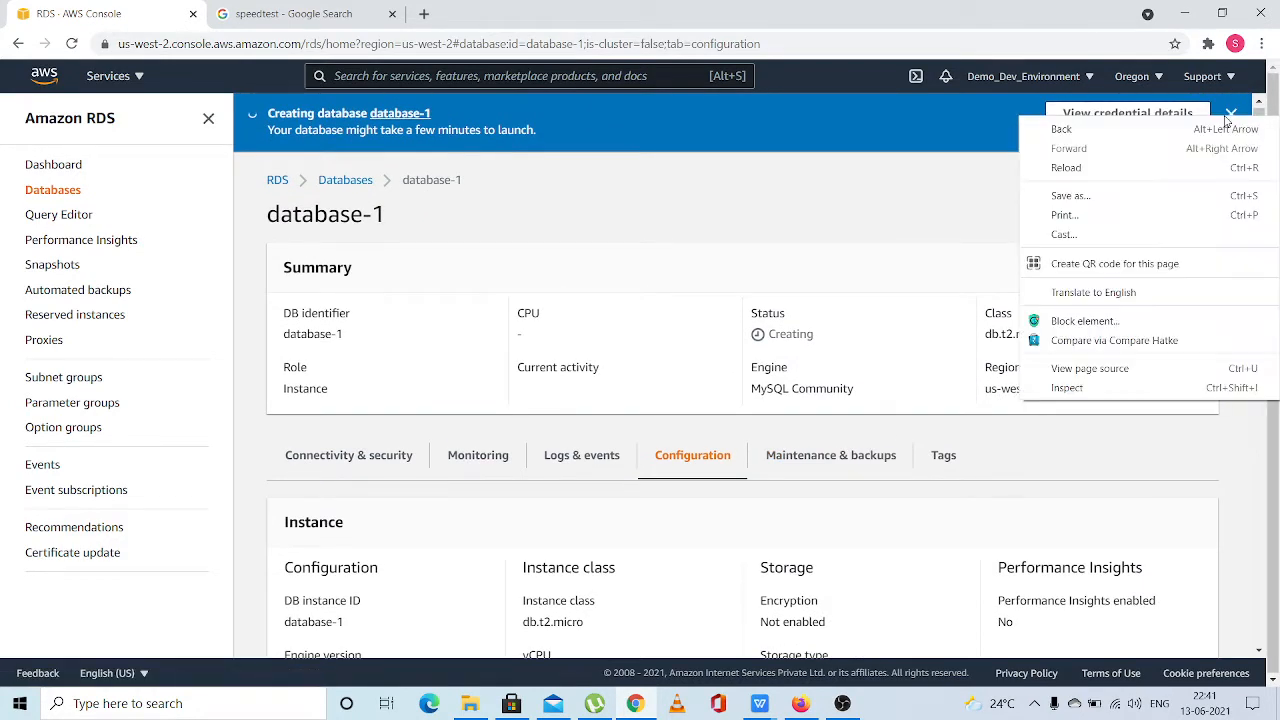
pyautogui.click(945, 211)
pyautogui.click(1229, 116)
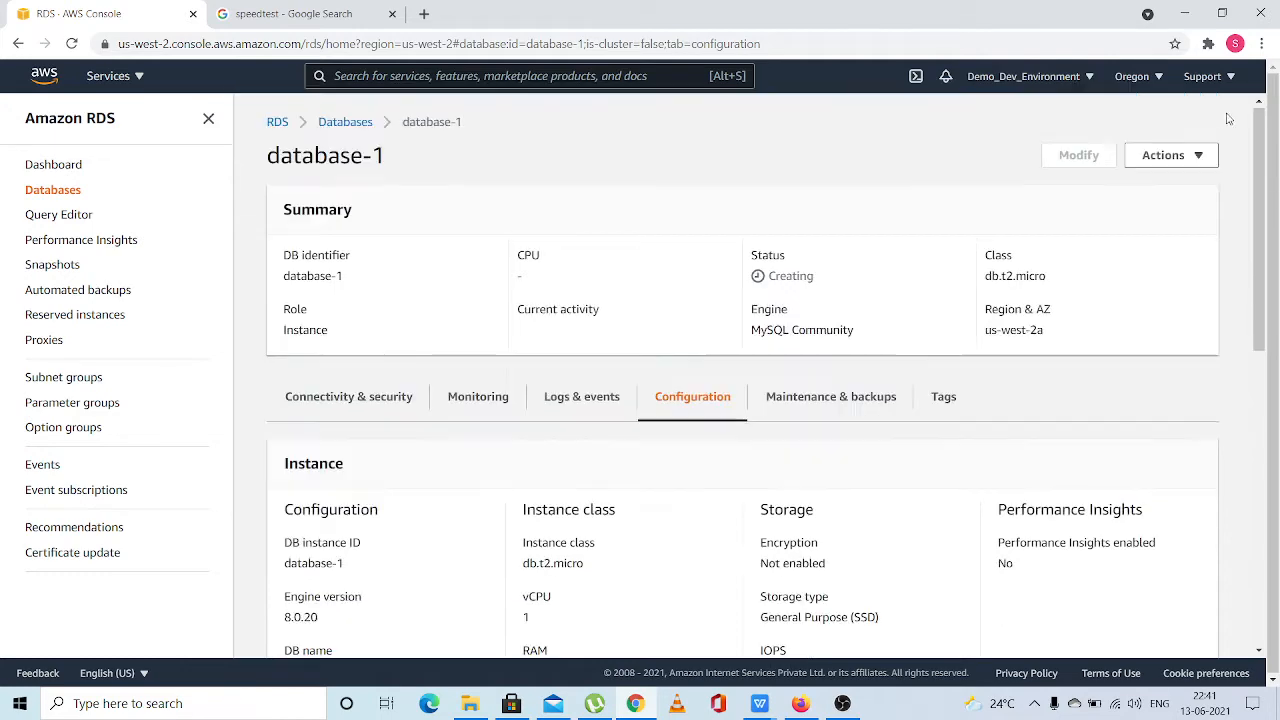
pyautogui.scroll(-1, 686, 385)
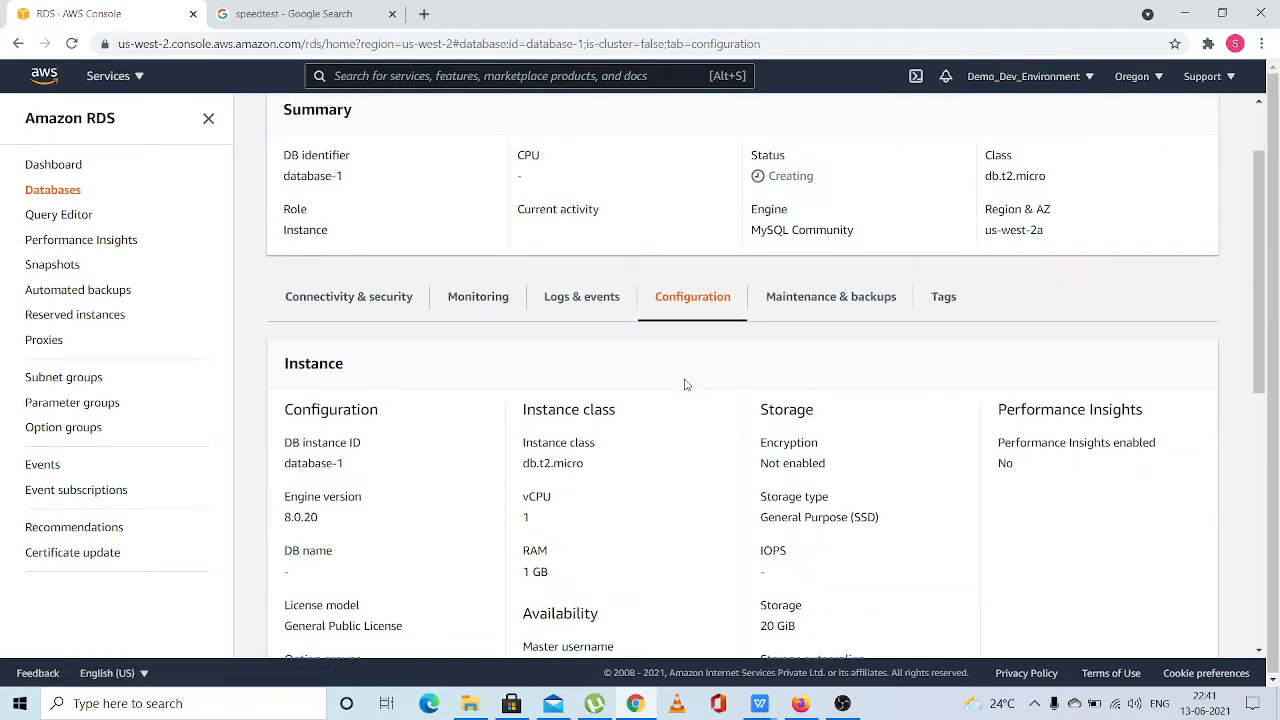
pyautogui.scroll(1, 686, 385)
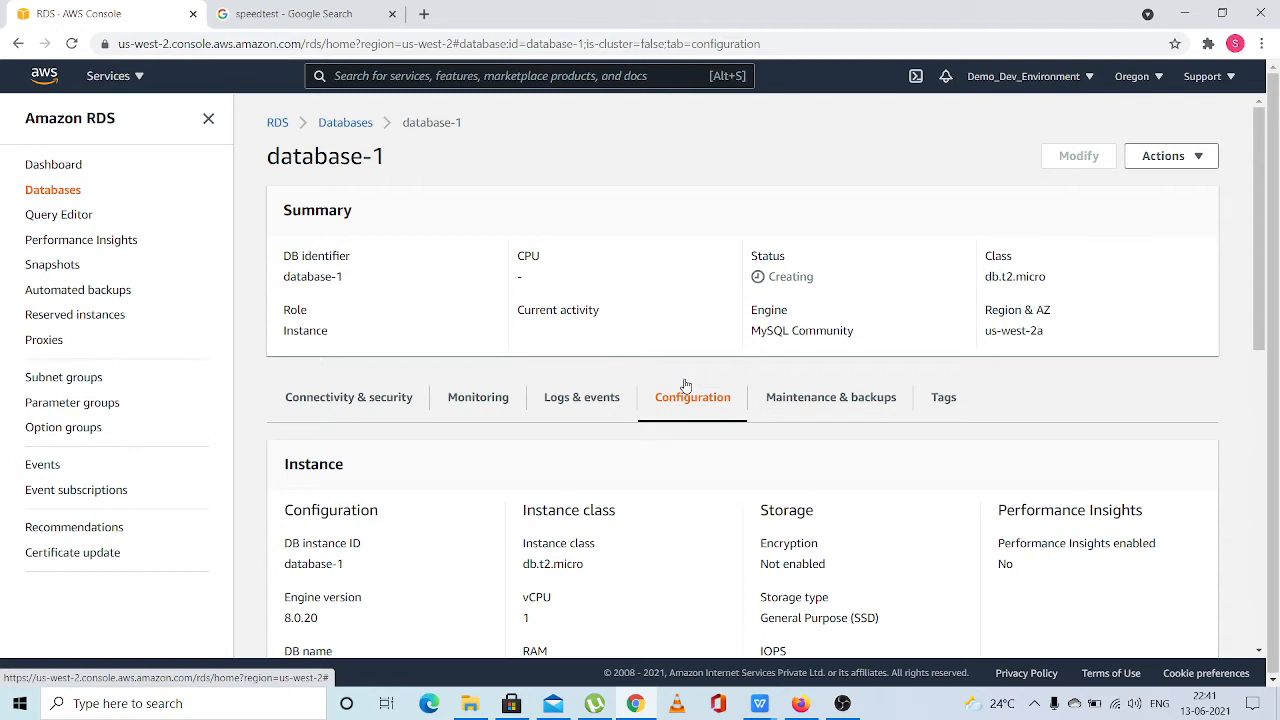
# Return to the list of databases and check the creation status of database-1
pyautogui.click(323, 126)
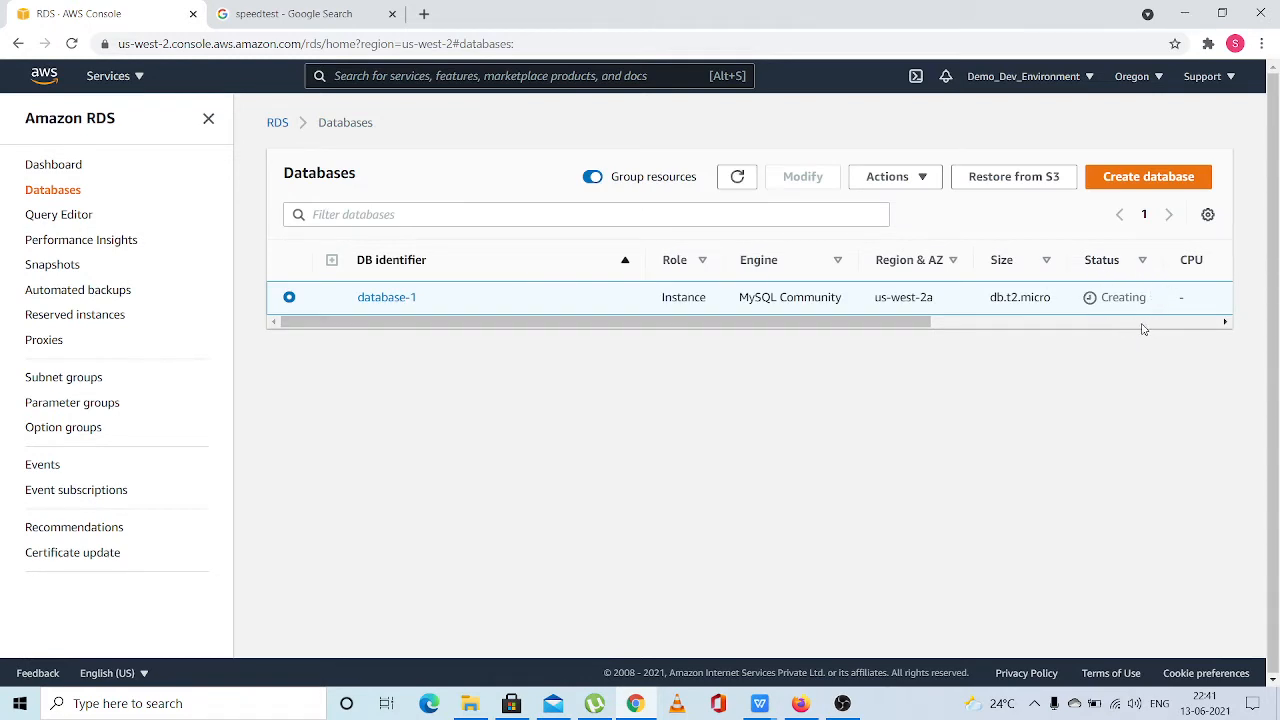
pyautogui.moveTo(806, 331); pyautogui.dragTo(600, 308)
pyautogui.moveTo(805, 330); pyautogui.dragTo(749, 354)
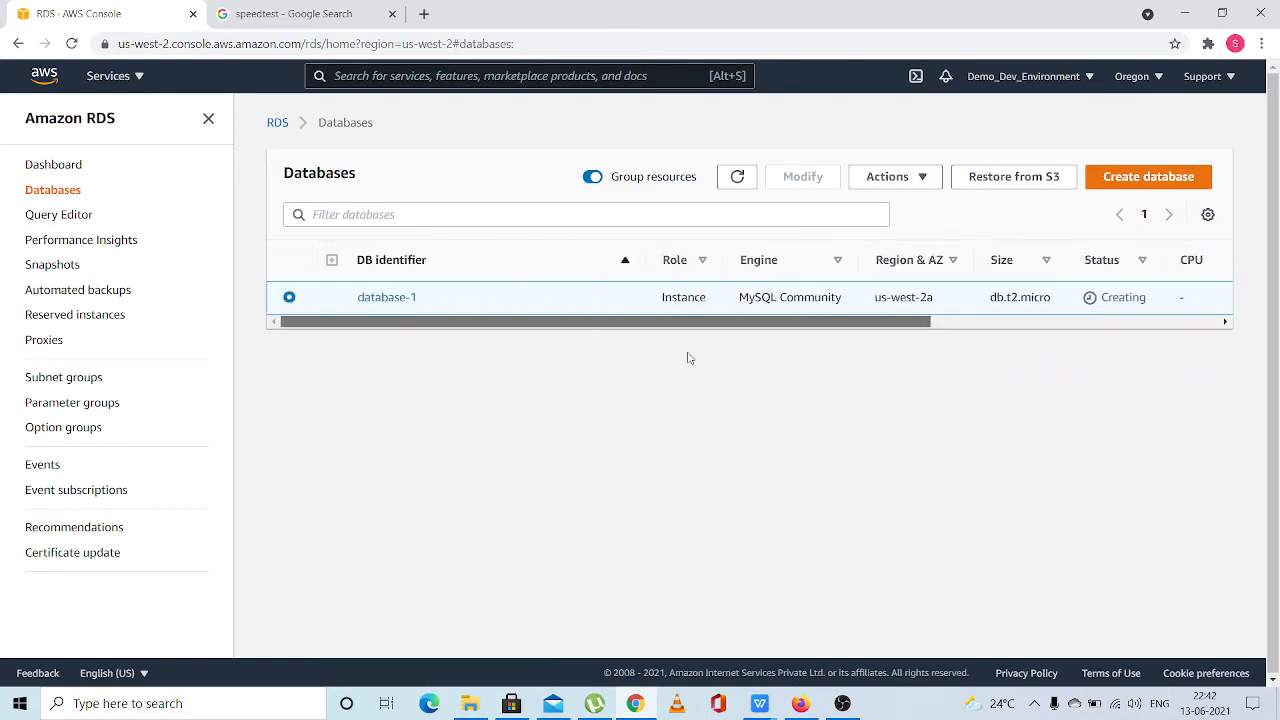
# Refresh the list of databases repeatedly to check the creation status of database-1
pyautogui.click(939, 321)
pyautogui.click(738, 177)
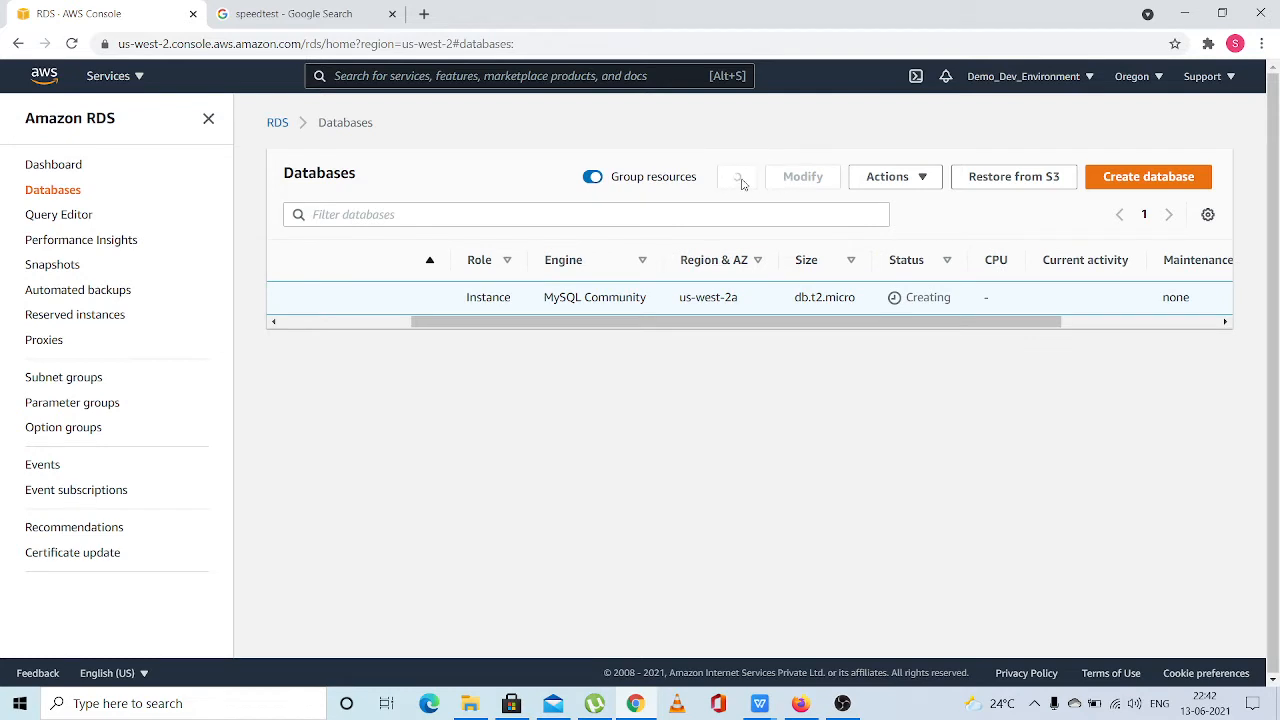
pyautogui.click(740, 182)
pyautogui.click(740, 182)
pyautogui.click(740, 181)
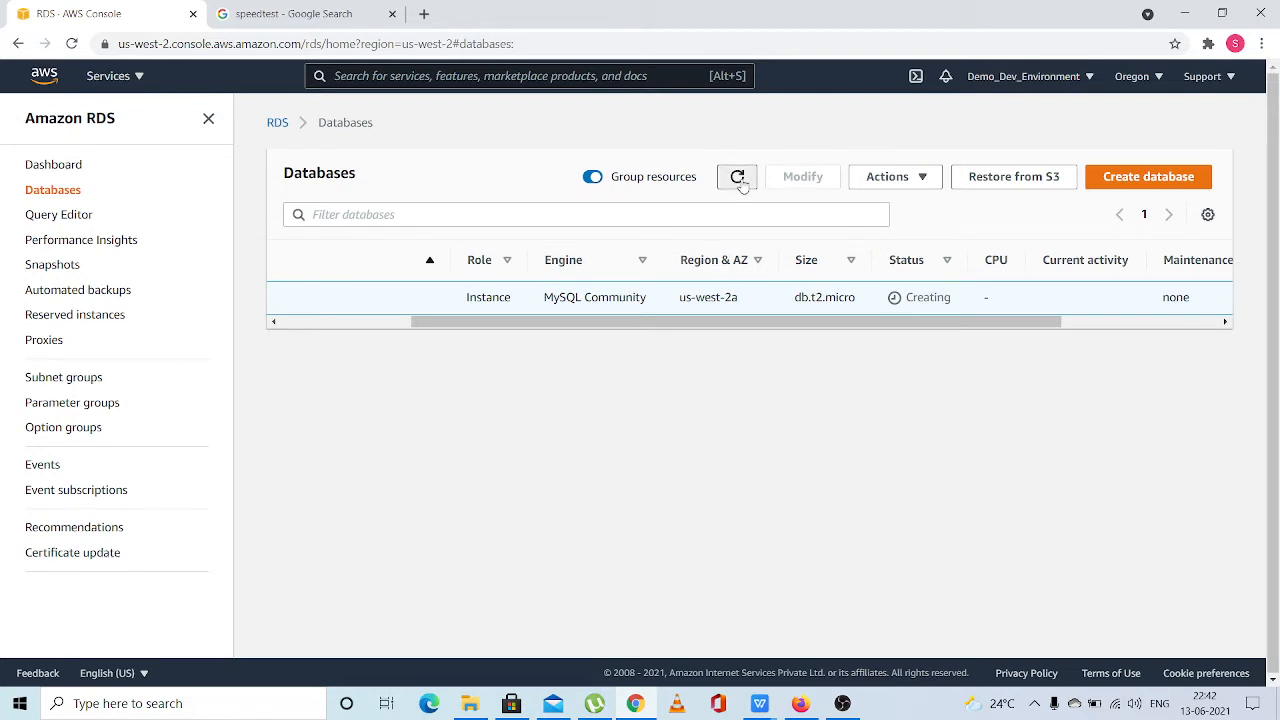
pyautogui.click(740, 180)
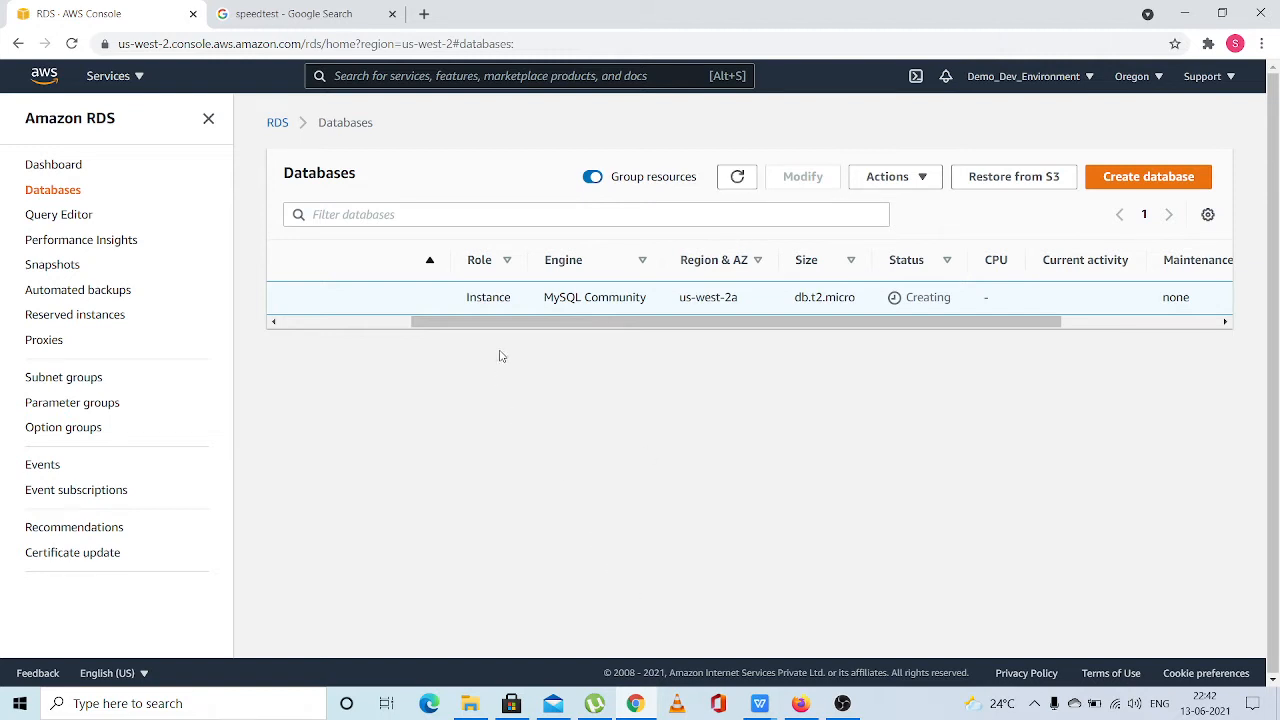
# View the manual snapshots and return to the list of databases
pyautogui.click(62, 265)
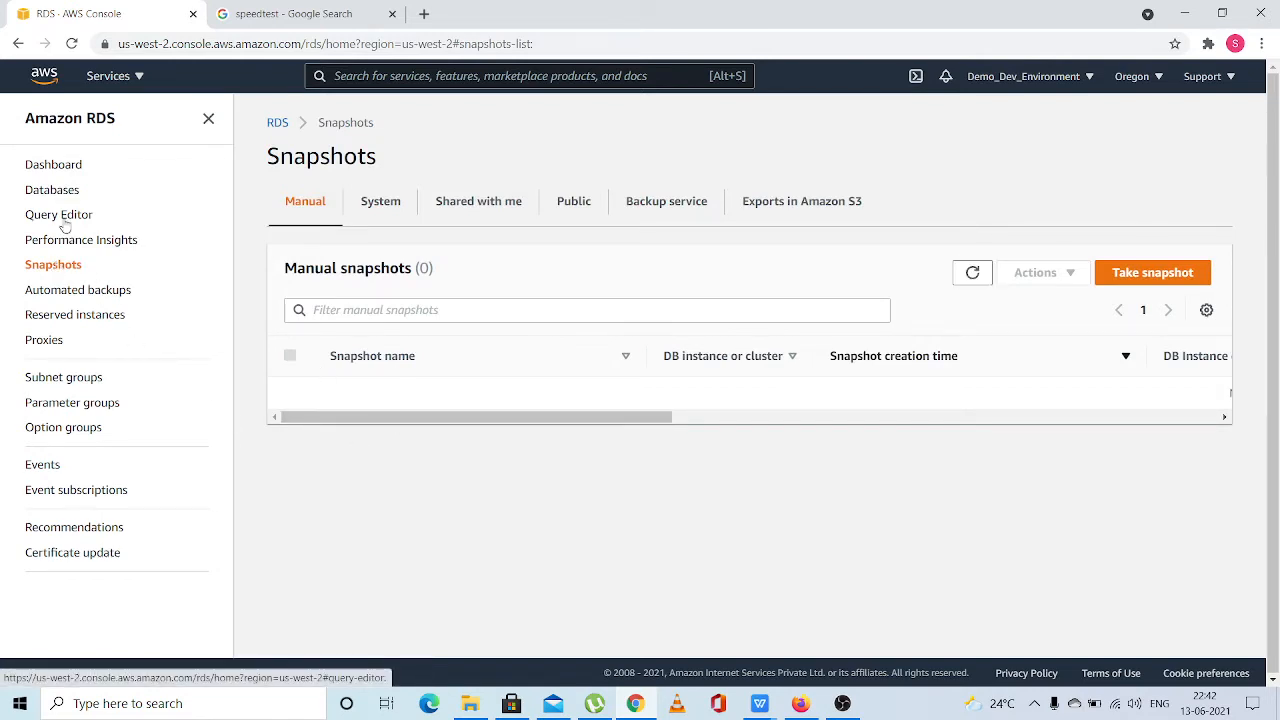
pyautogui.click(54, 191)
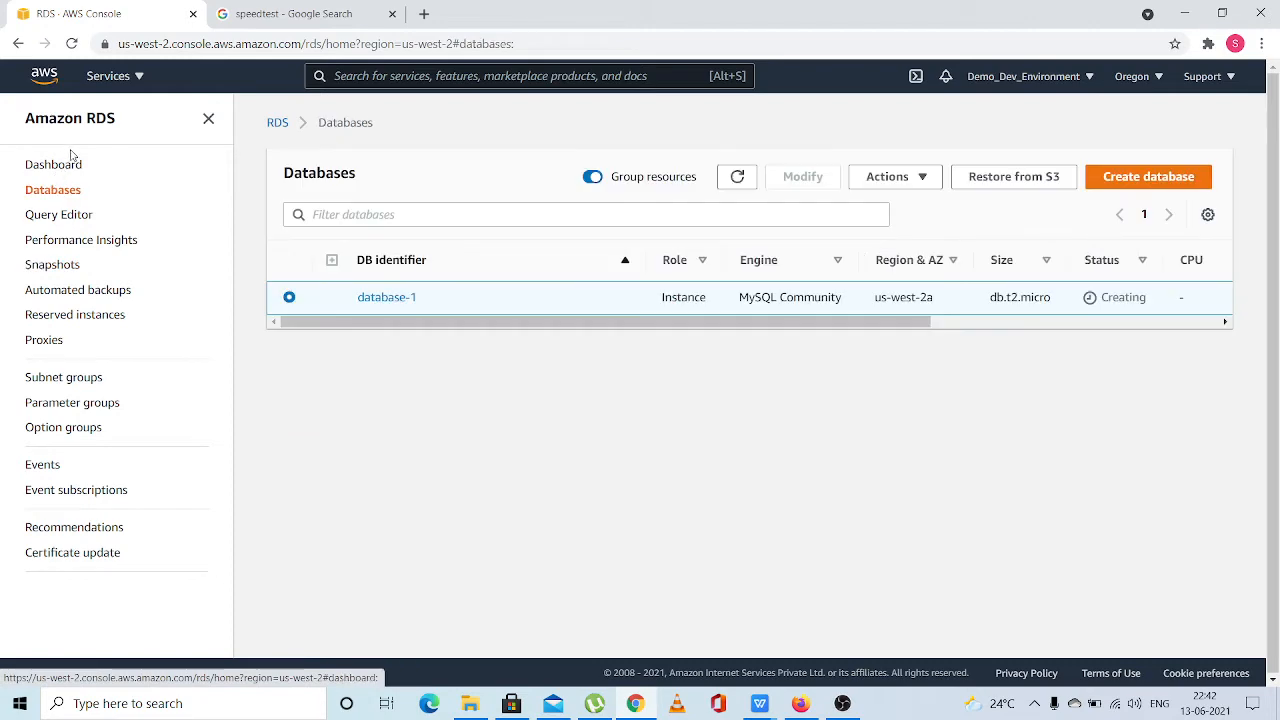
# Examine the RDS resource usage and quotas for the US West (Oregon) region on the dashboard
pyautogui.click(70, 168)
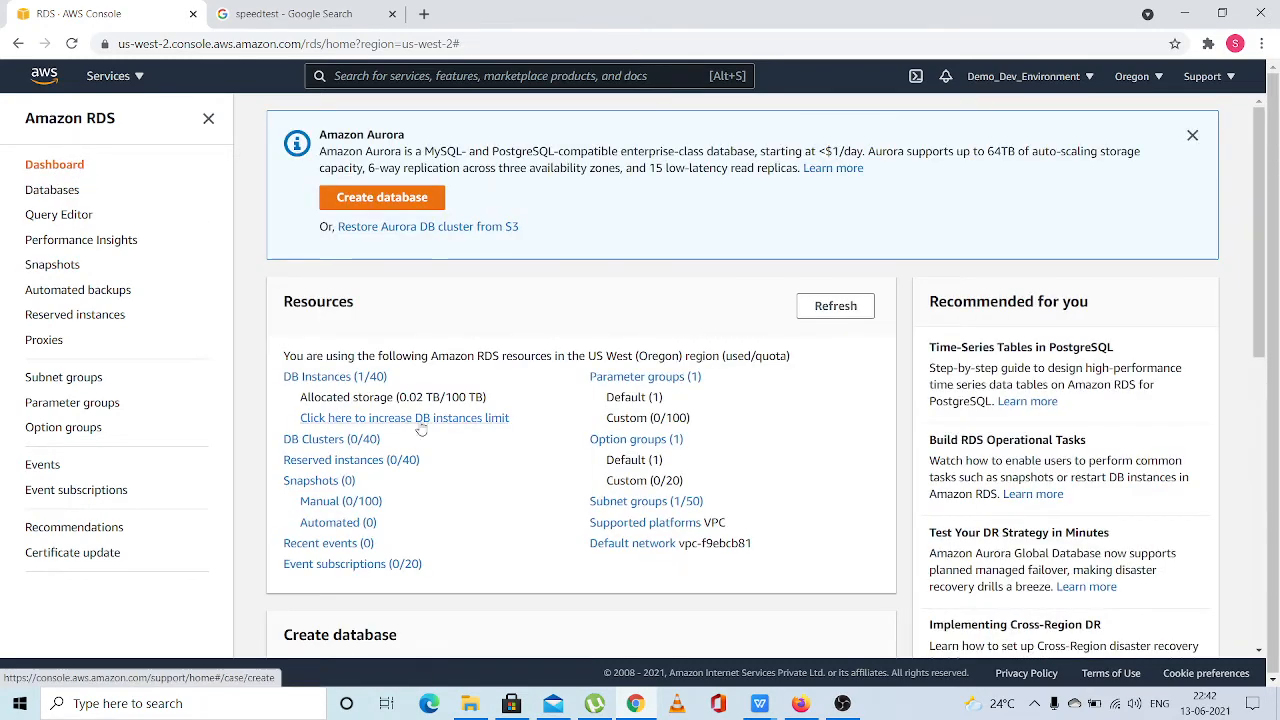
pyautogui.scroll(-1, 437, 486)
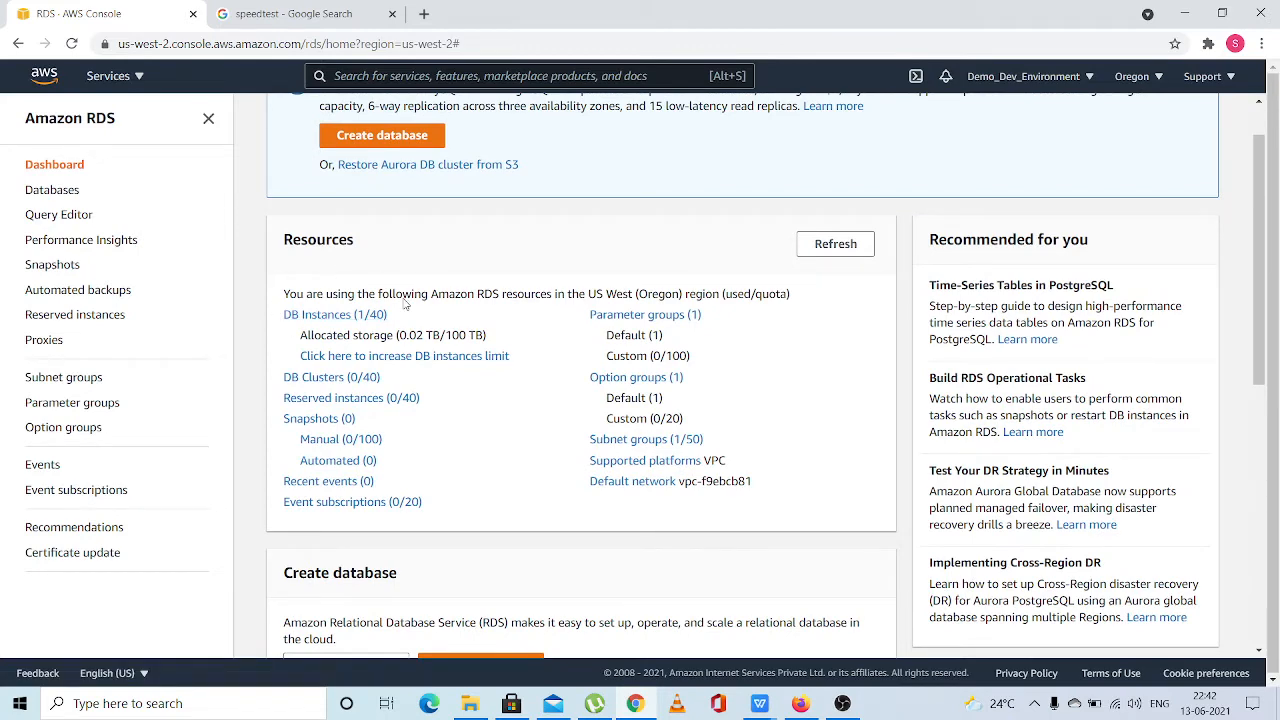
pyautogui.scroll(1, 405, 305)
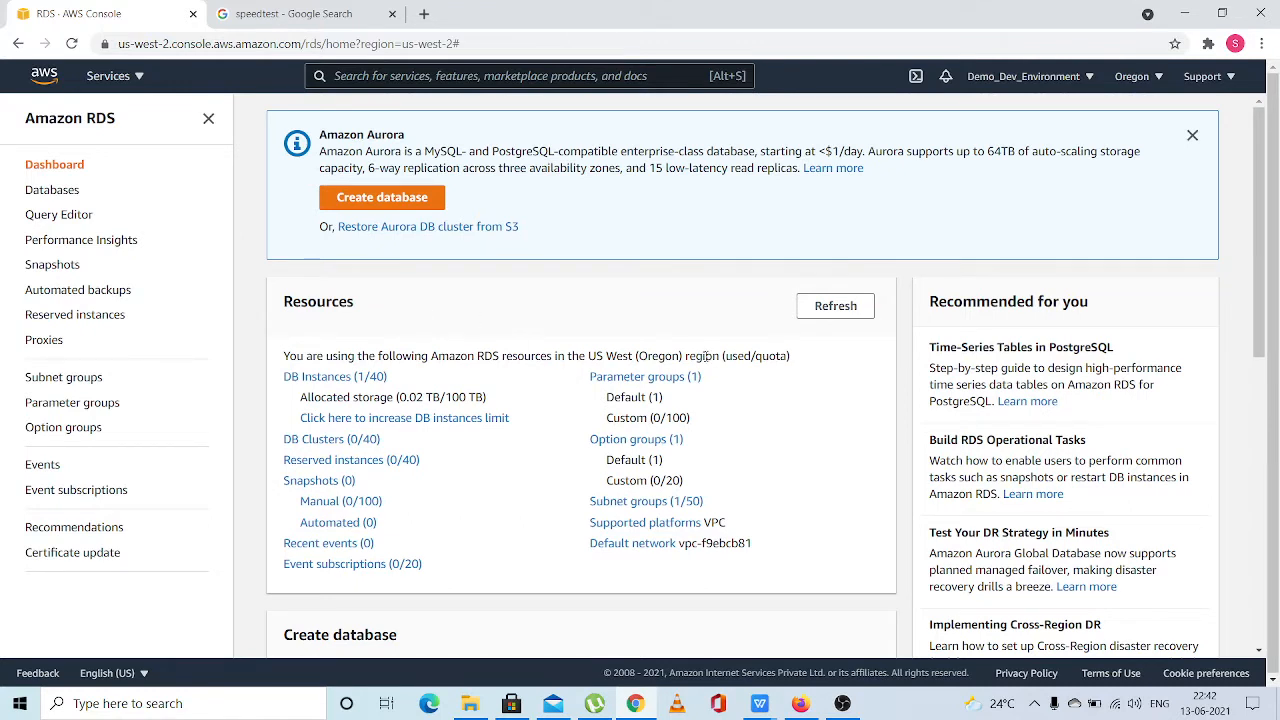
pyautogui.moveTo(816, 366); pyautogui.dragTo(286, 356)
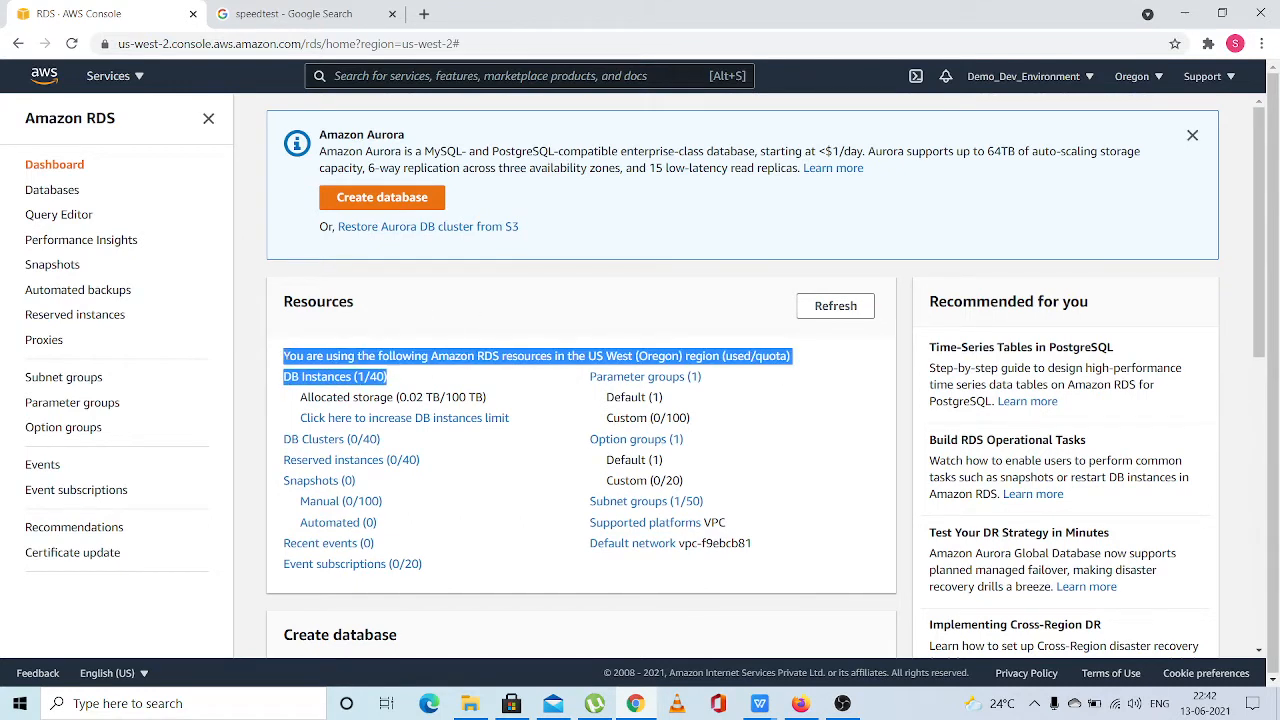
pyautogui.click(288, 356)
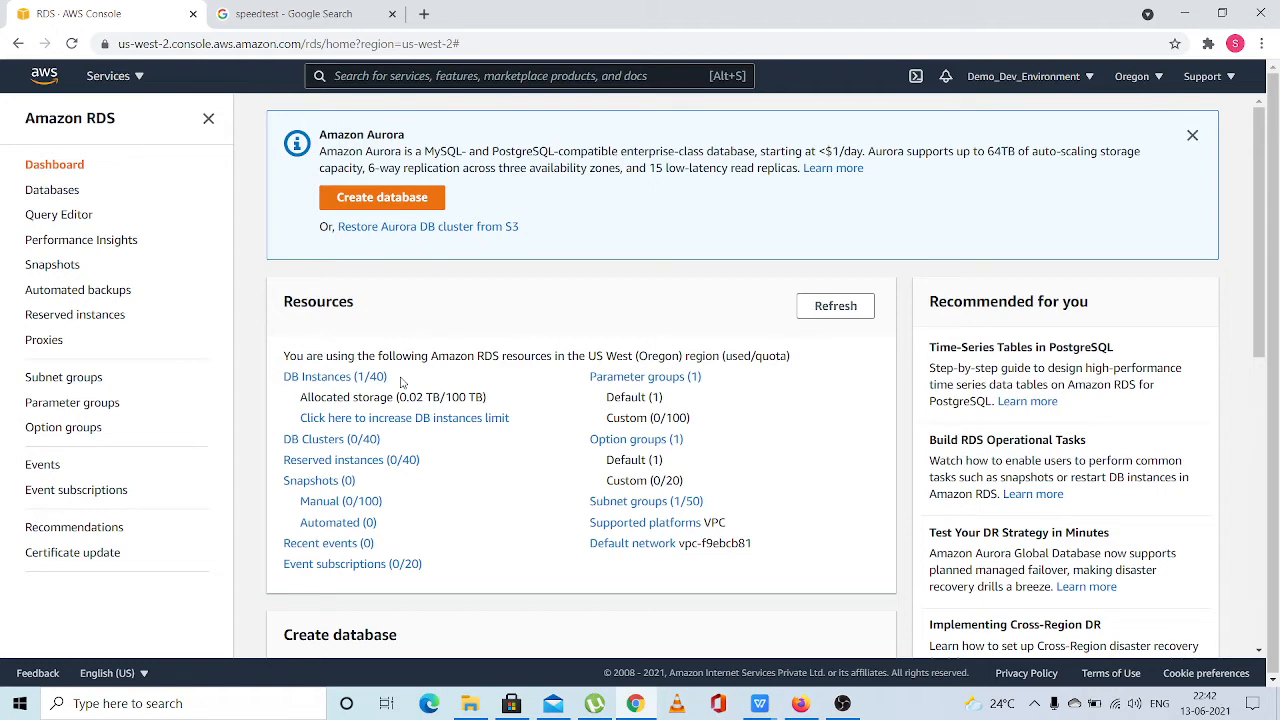
pyautogui.scroll(-1, 401, 382)
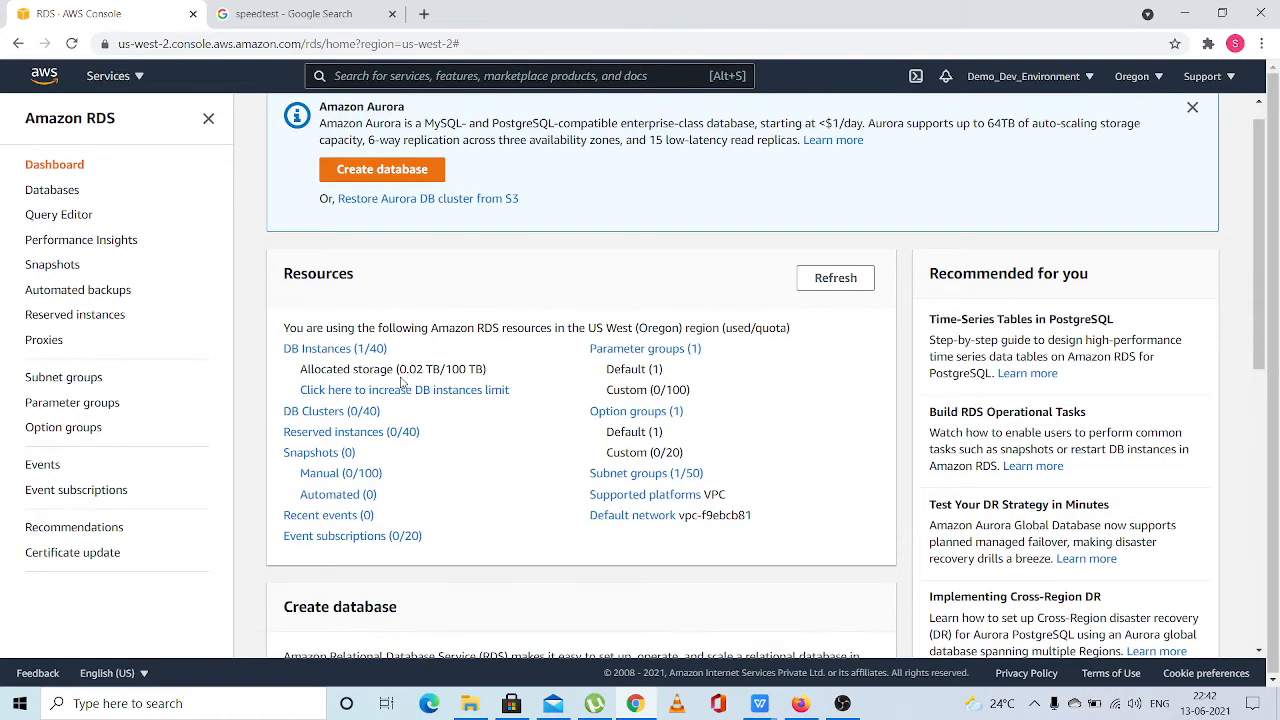
pyautogui.scroll(-1, 401, 382)
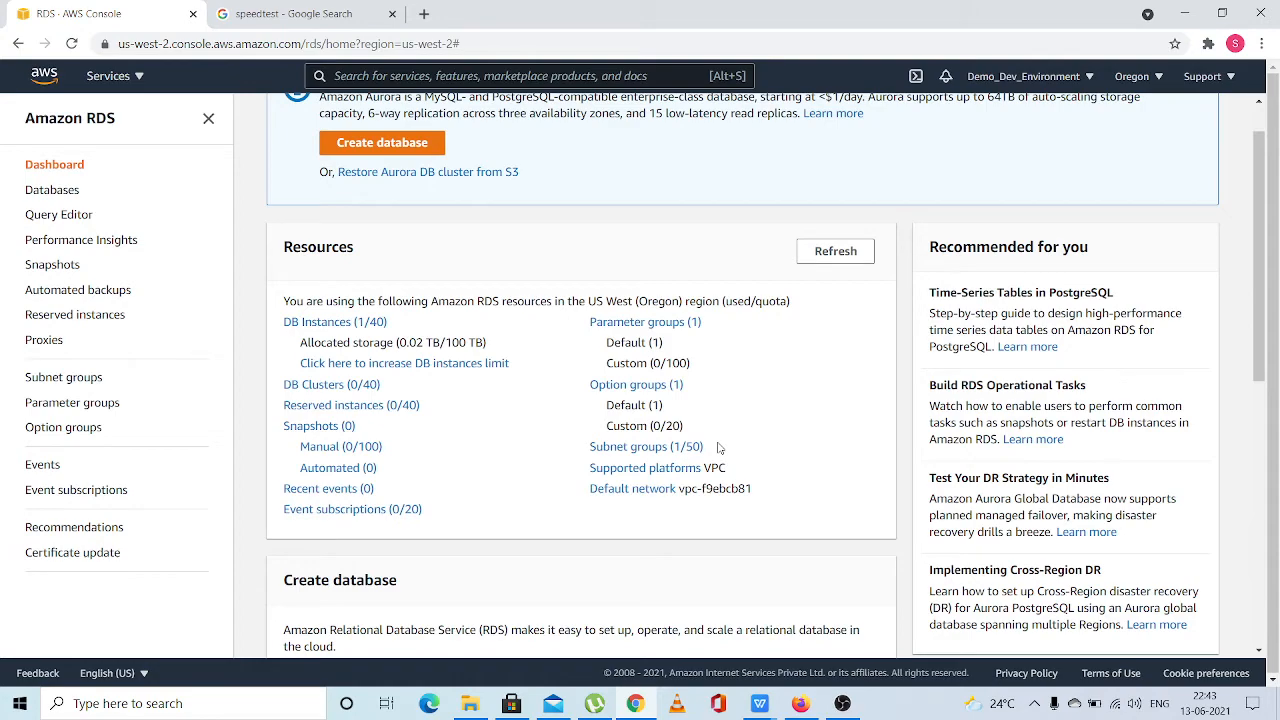
pyautogui.scroll(-1, 719, 449)
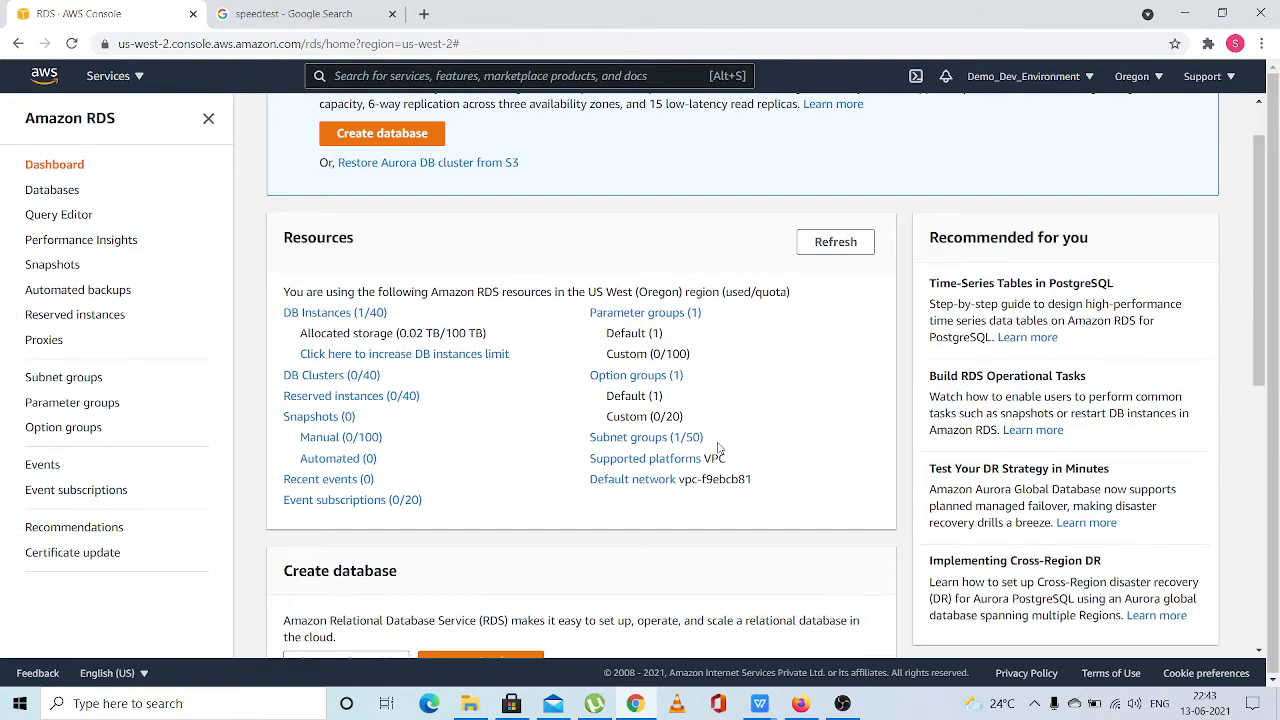
# Review the database creation and service health sections of the dashboard and return to the resource summary
pyautogui.scroll(-1, 716, 449)
pyautogui.scroll(-2, 464, 483)
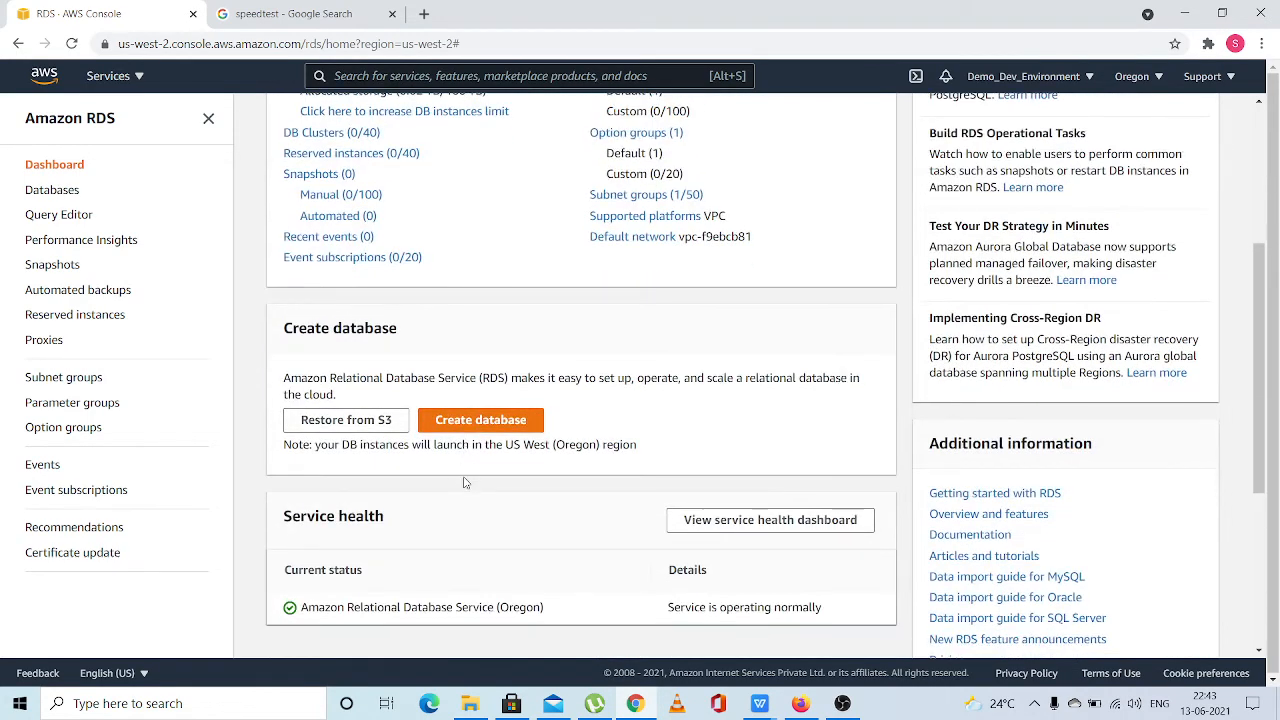
pyautogui.scroll(-1, 464, 483)
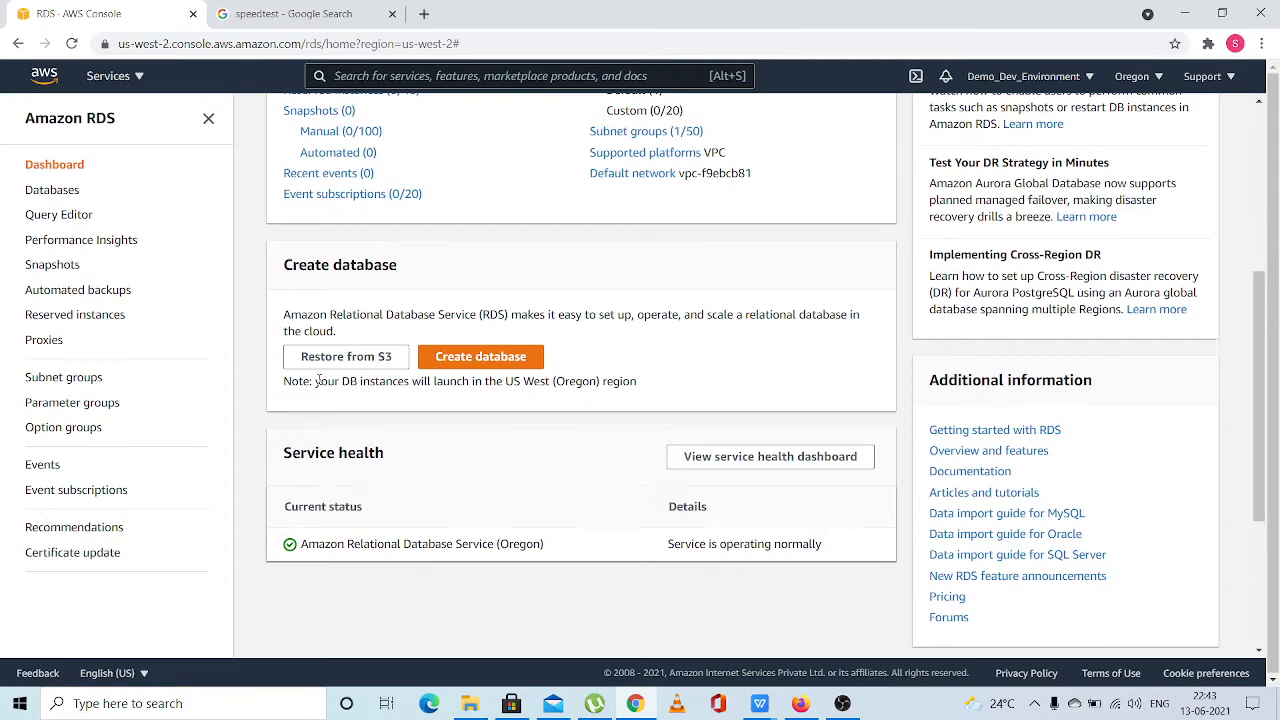
pyautogui.scroll(-1, 318, 379)
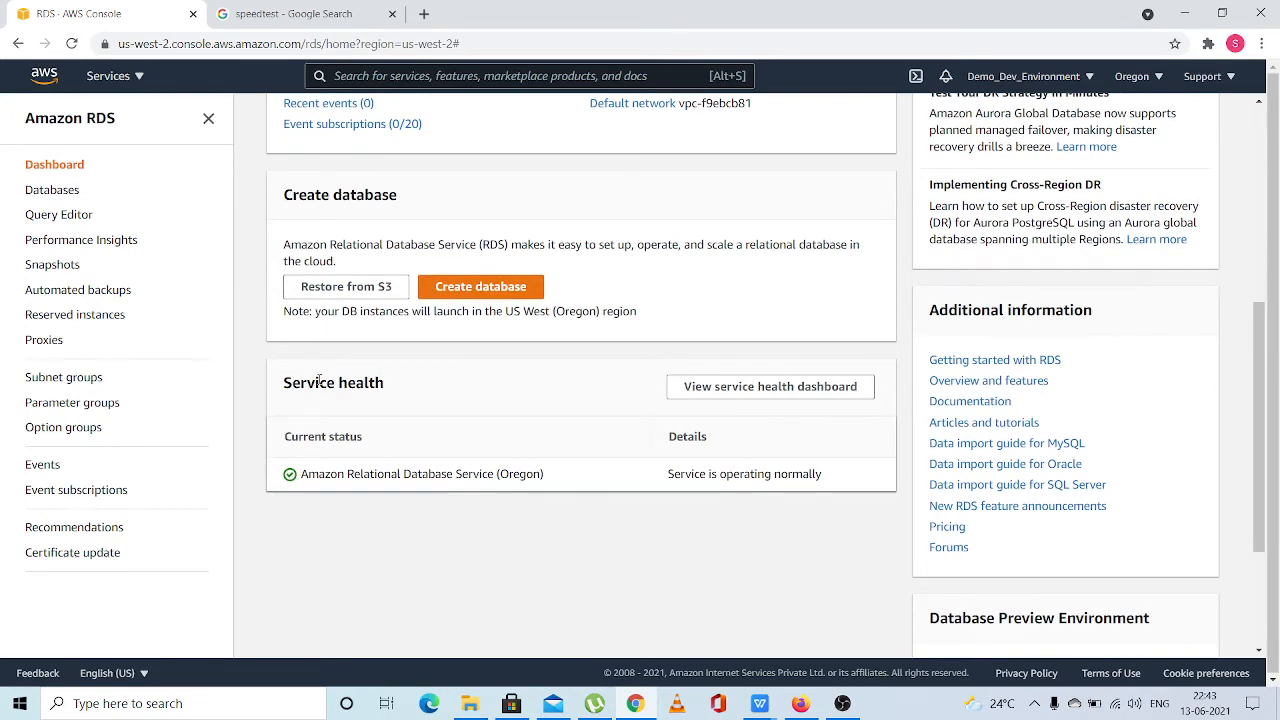
pyautogui.scroll(-1, 318, 379)
pyautogui.scroll(-2, 318, 379)
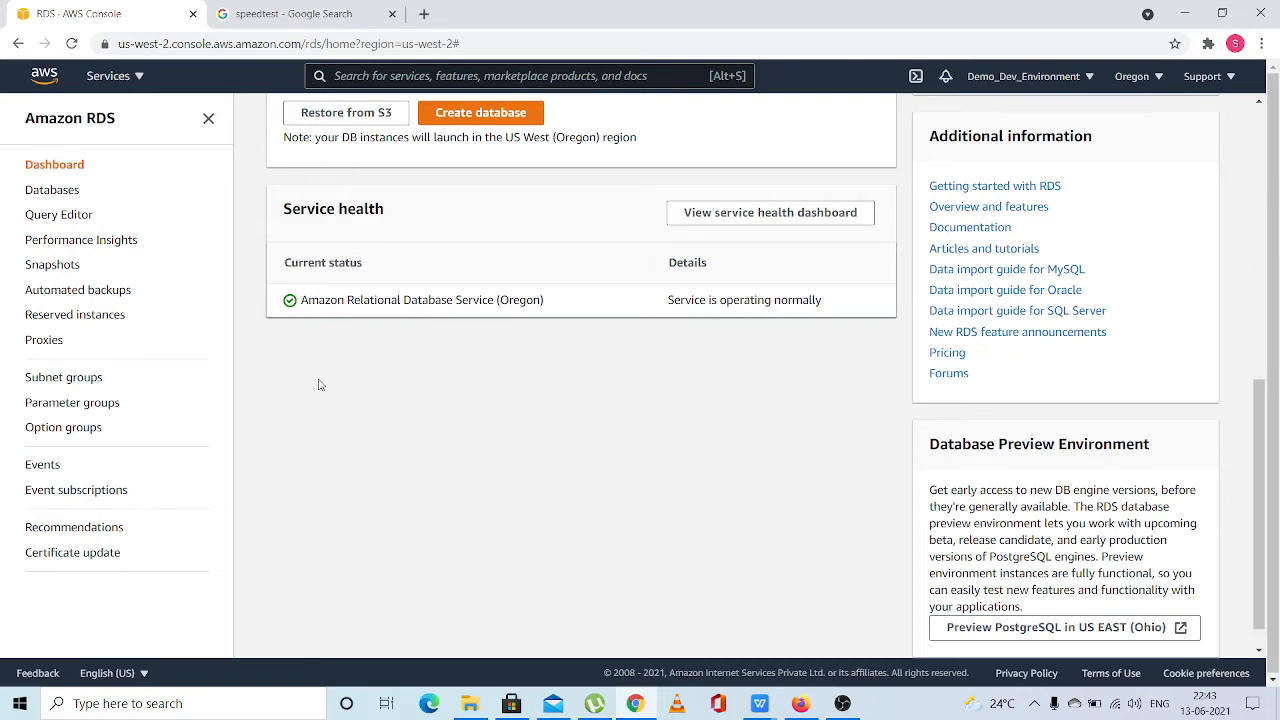
pyautogui.scroll(6, 318, 385)
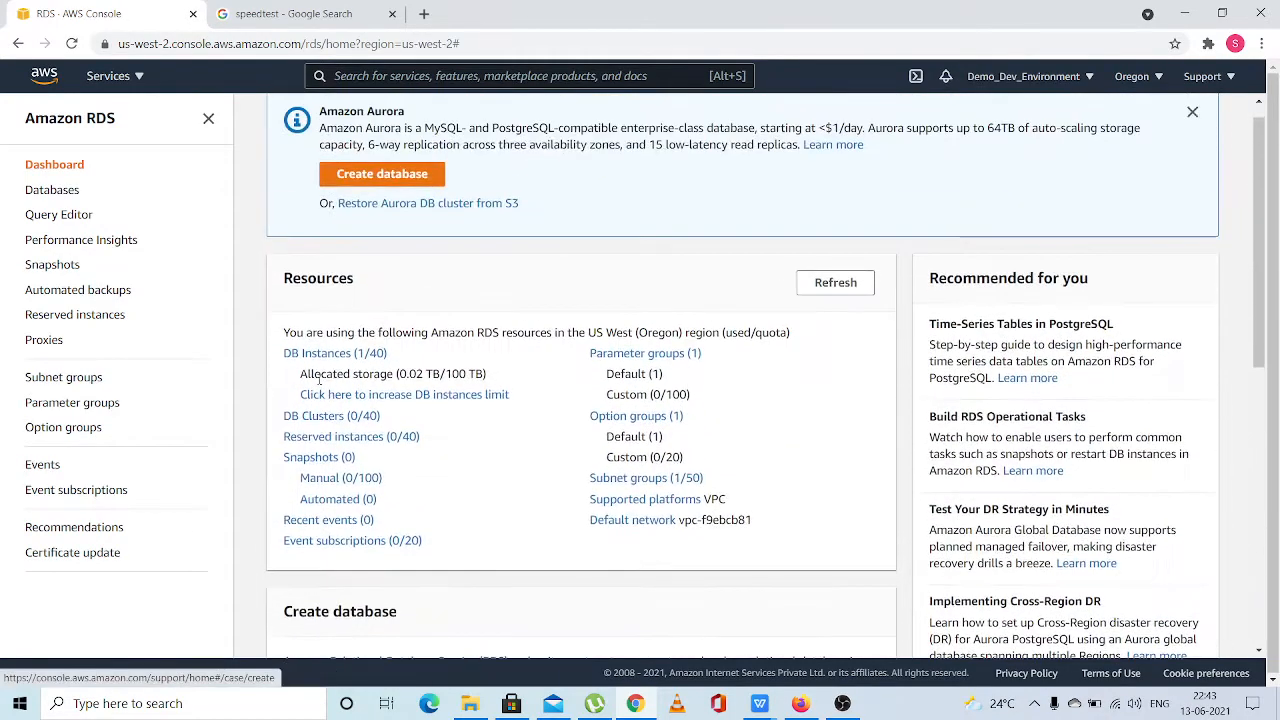
pyautogui.scroll(1, 319, 380)
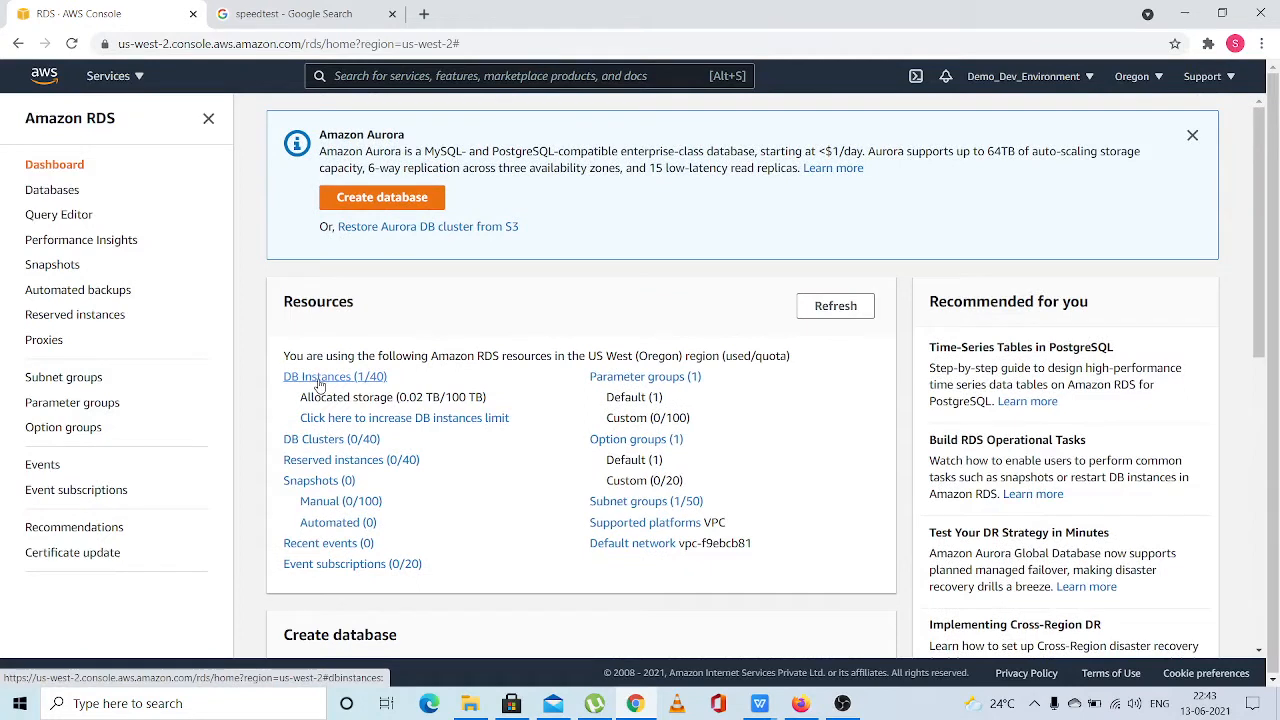
# Open the DB instances from the resource summary, refresh the list and examine the status, VPC and Multi-AZ details of database-1
pyautogui.click(318, 380)
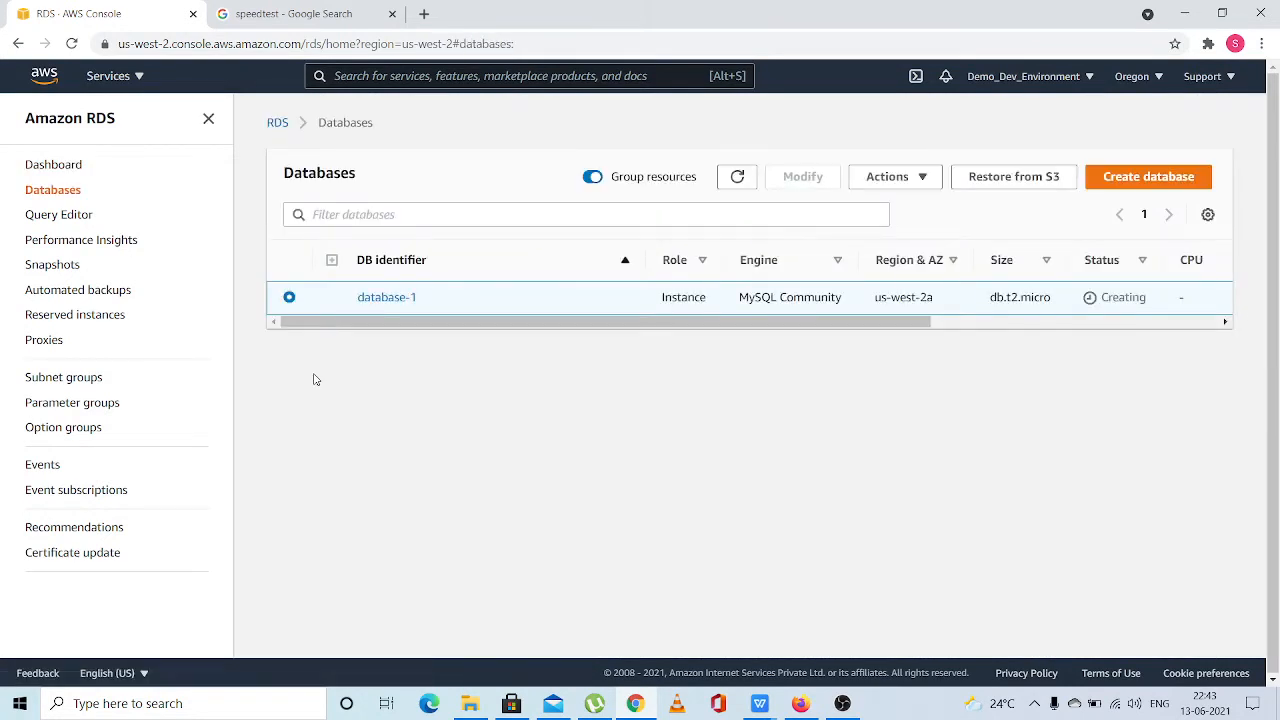
pyautogui.click(737, 176)
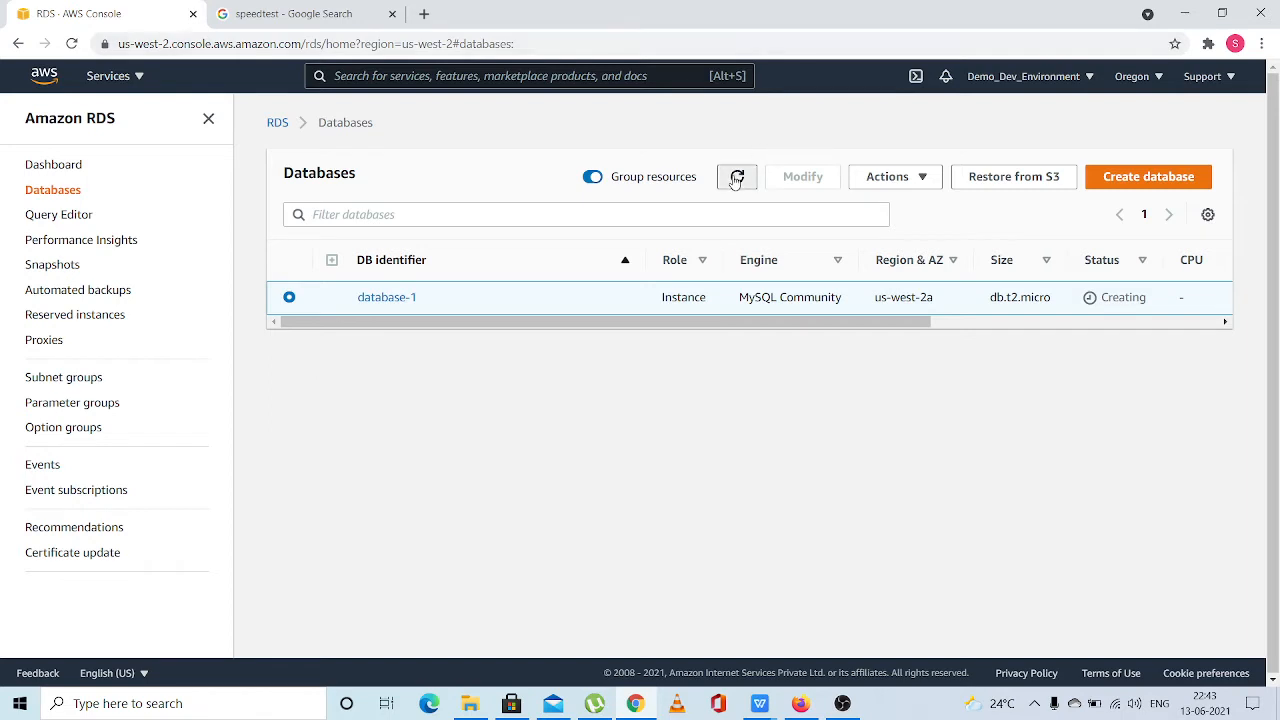
pyautogui.moveTo(700, 326); pyautogui.dragTo(1114, 335)
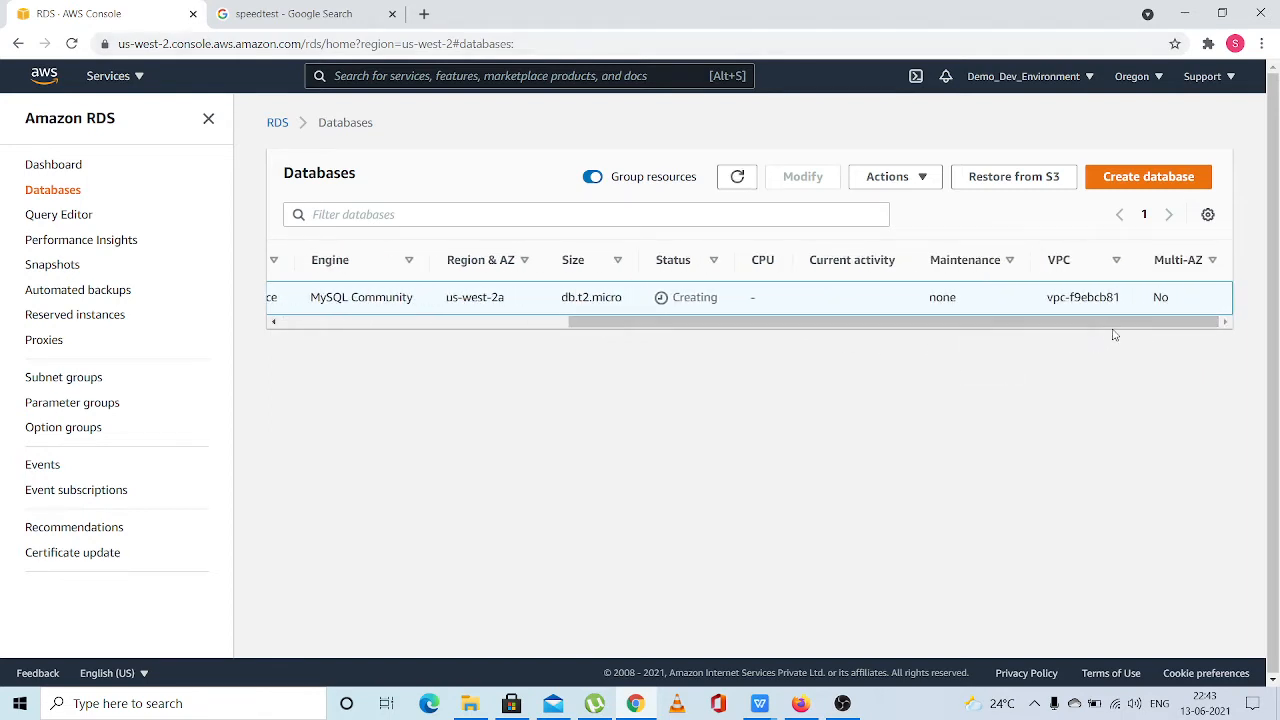
pyautogui.moveTo(674, 331); pyautogui.dragTo(917, 380)
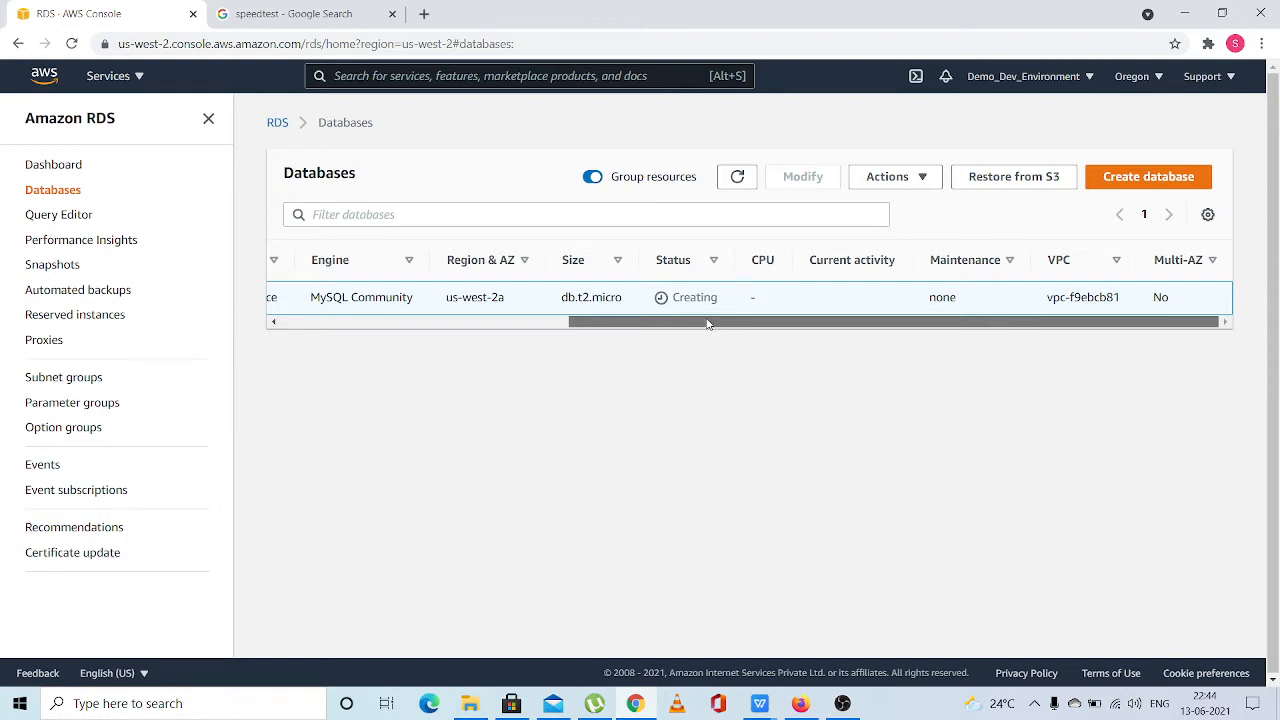
pyautogui.moveTo(707, 323); pyautogui.dragTo(363, 307)
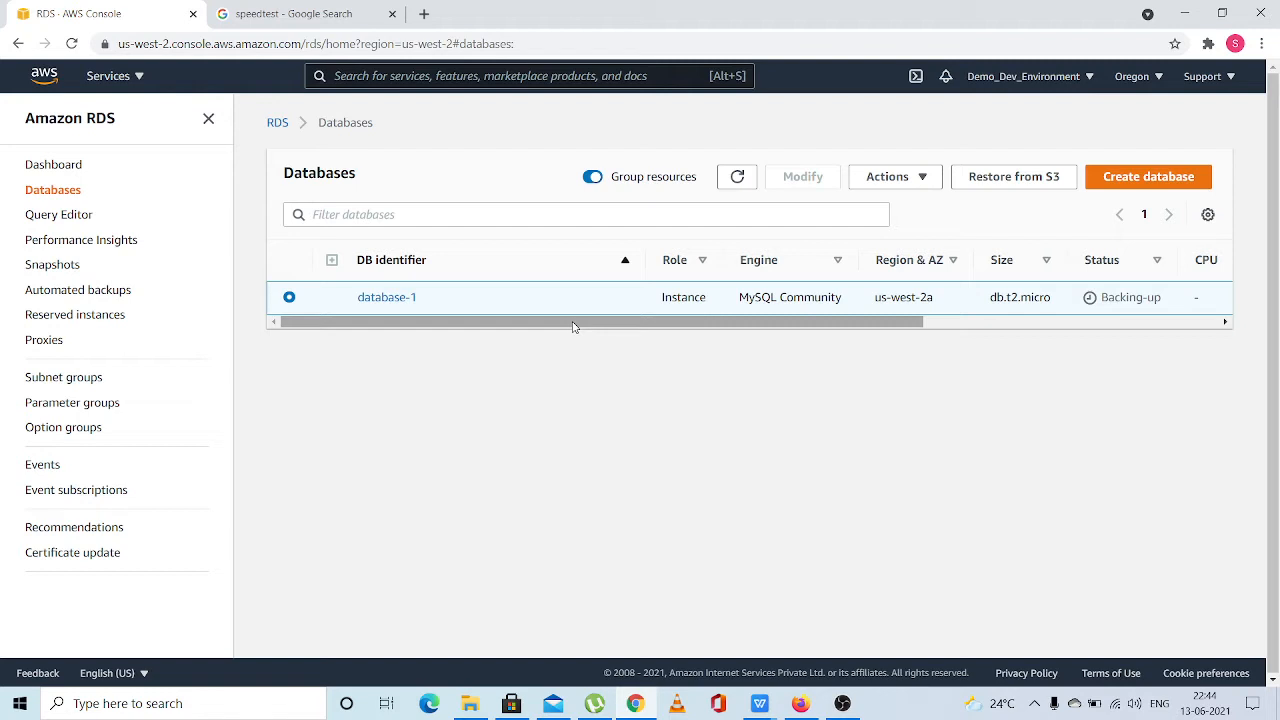
# Recheck the status, CPU, current activity and maintenance details of database-1 in the database list
pyautogui.moveTo(573, 327); pyautogui.dragTo(923, 363)
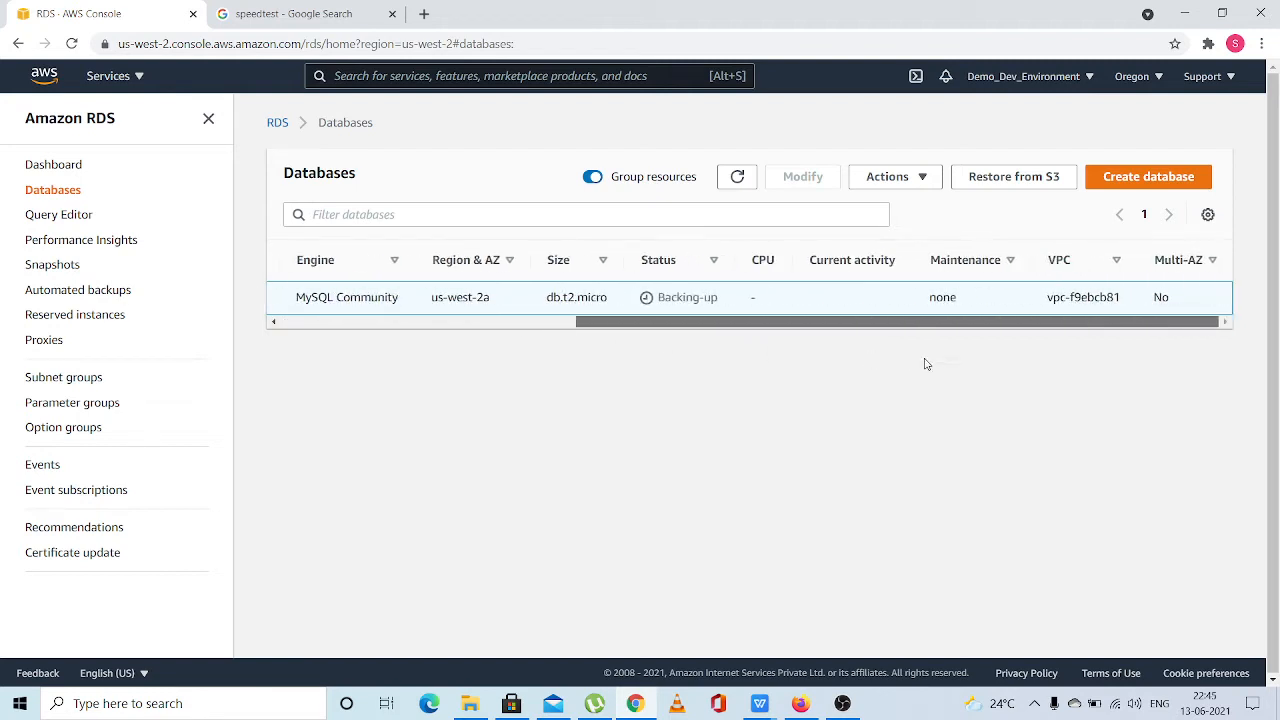
pyautogui.moveTo(866, 322); pyautogui.dragTo(410, 321)
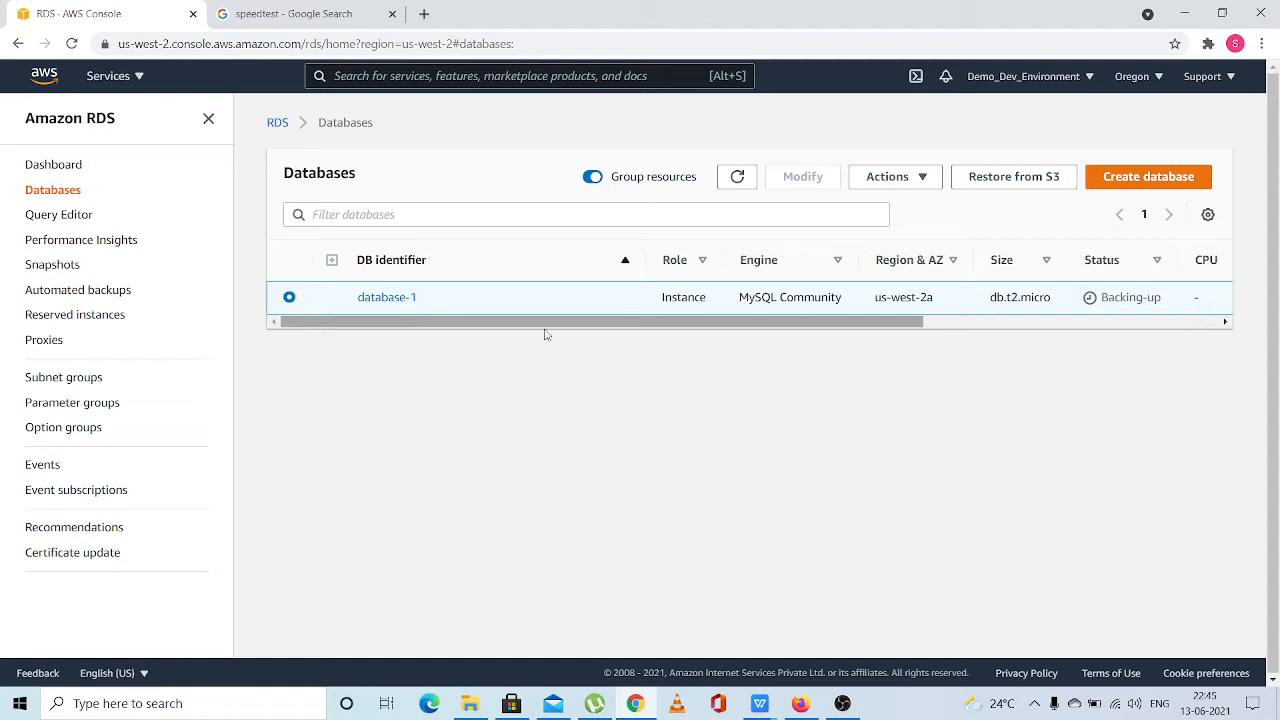
pyautogui.moveTo(811, 322); pyautogui.dragTo(502, 329)
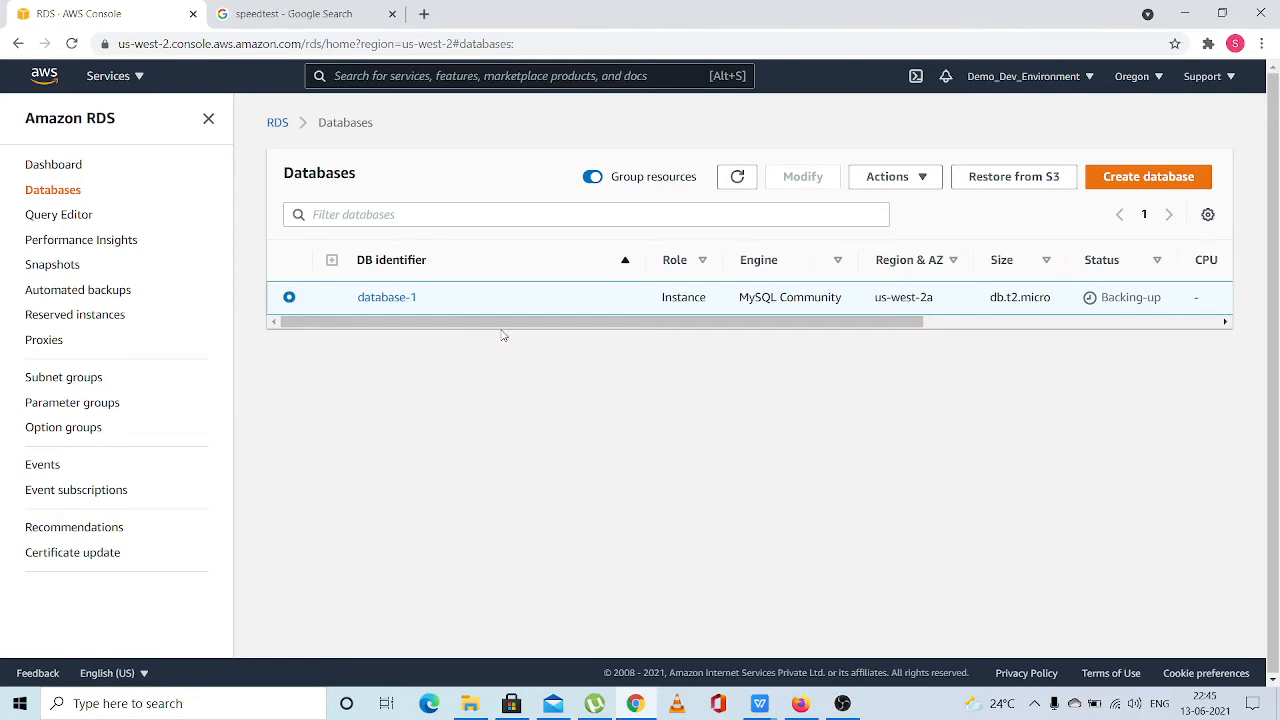
# Reopen the DB instances from the dashboard to check the CPU usage and connections of database-1, dismissing the mail notification
pyautogui.click(62, 164)
pyautogui.click(362, 379)
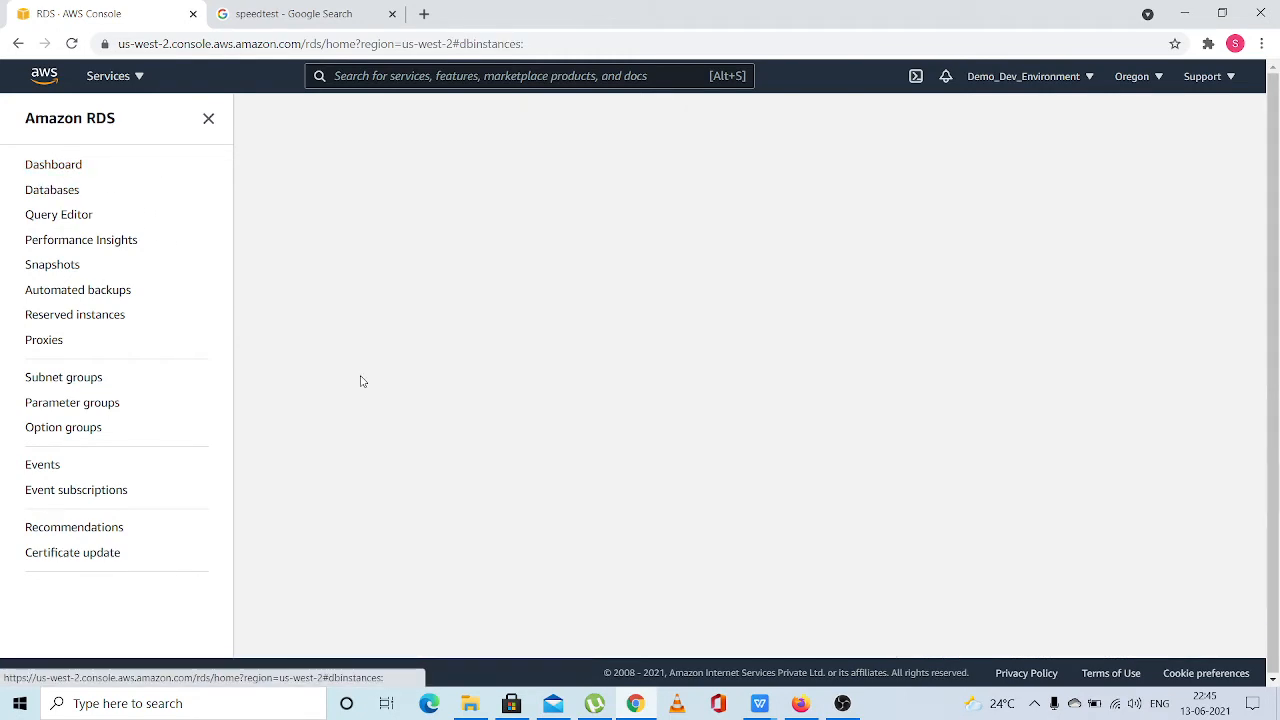
pyautogui.moveTo(798, 318); pyautogui.dragTo(1177, 319)
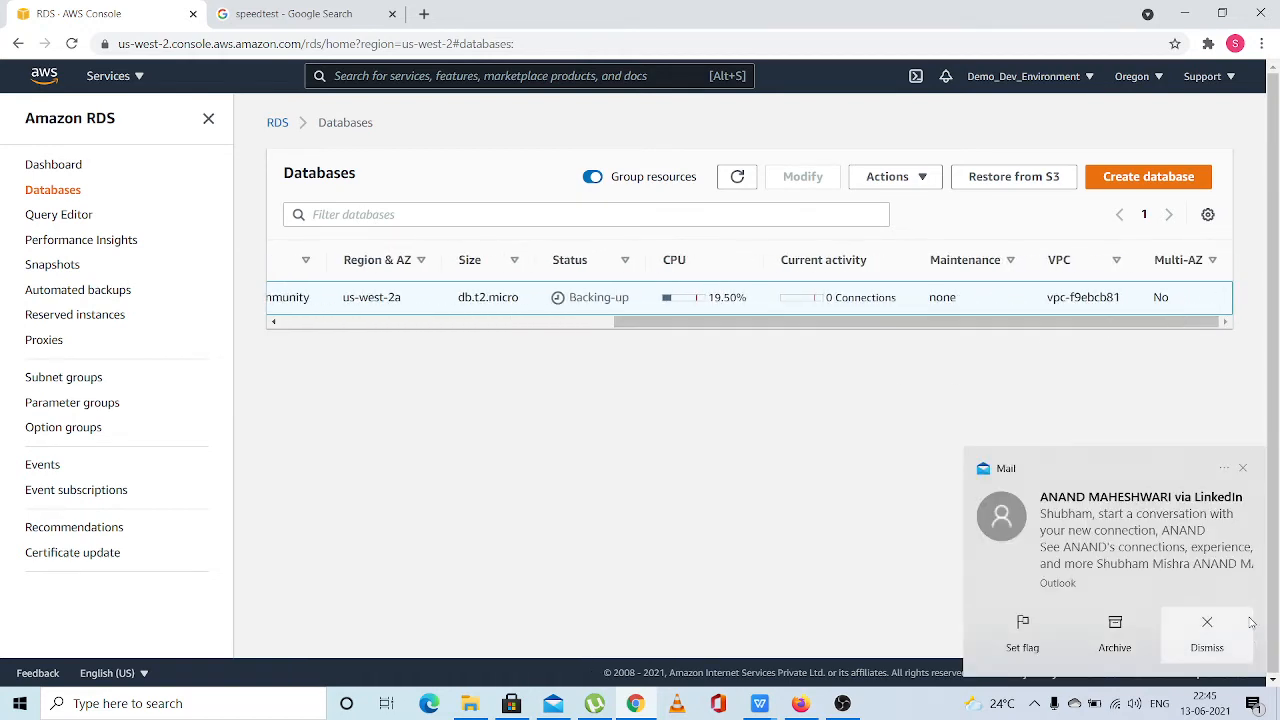
pyautogui.click(1212, 645)
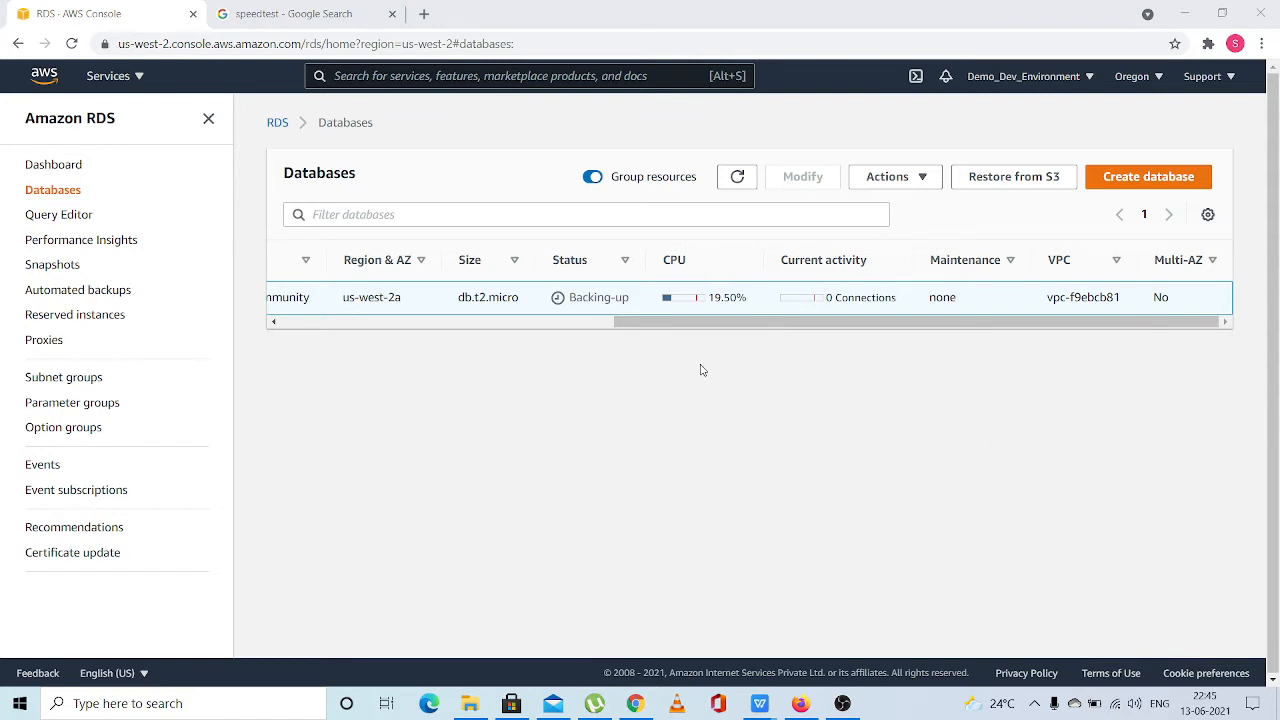
# Refresh the list of databases and recheck the status, CPU usage and current activity of database-1
pyautogui.moveTo(849, 323); pyautogui.dragTo(912, 310)
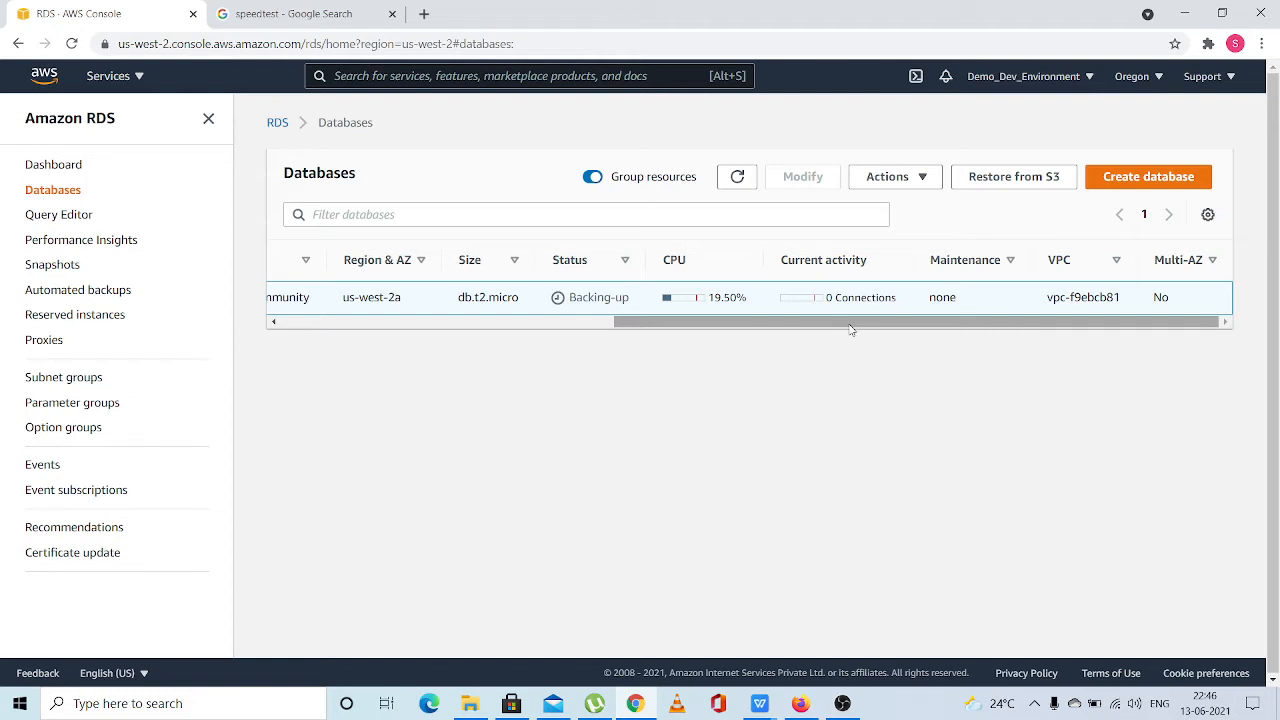
pyautogui.moveTo(850, 330); pyautogui.dragTo(412, 323)
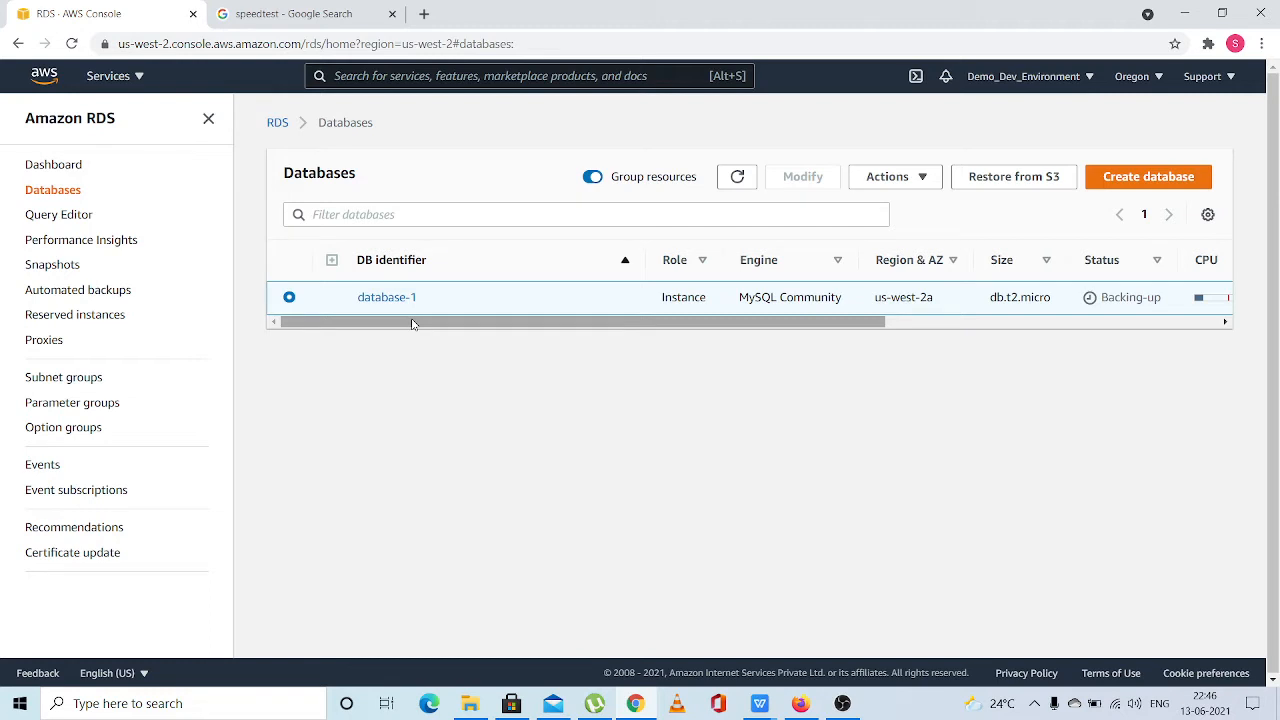
pyautogui.moveTo(411, 323); pyautogui.dragTo(391, 464)
pyautogui.moveTo(745, 325); pyautogui.dragTo(1075, 290)
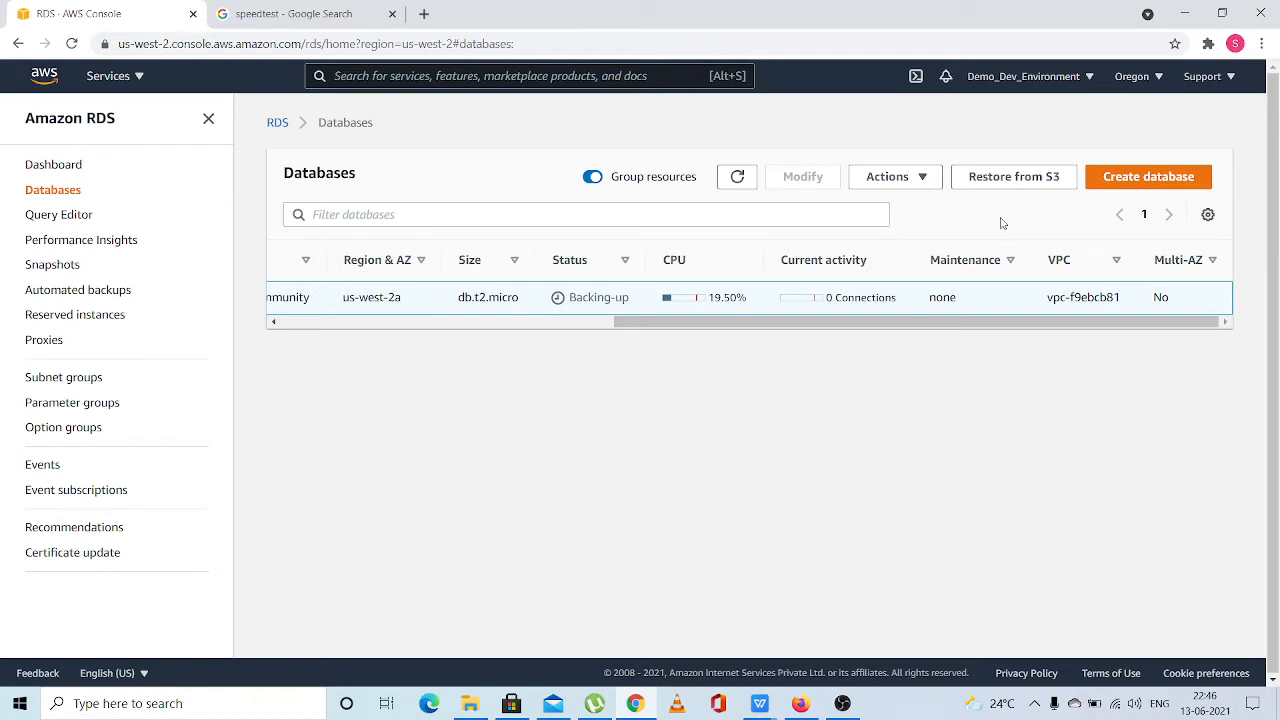
pyautogui.click(738, 182)
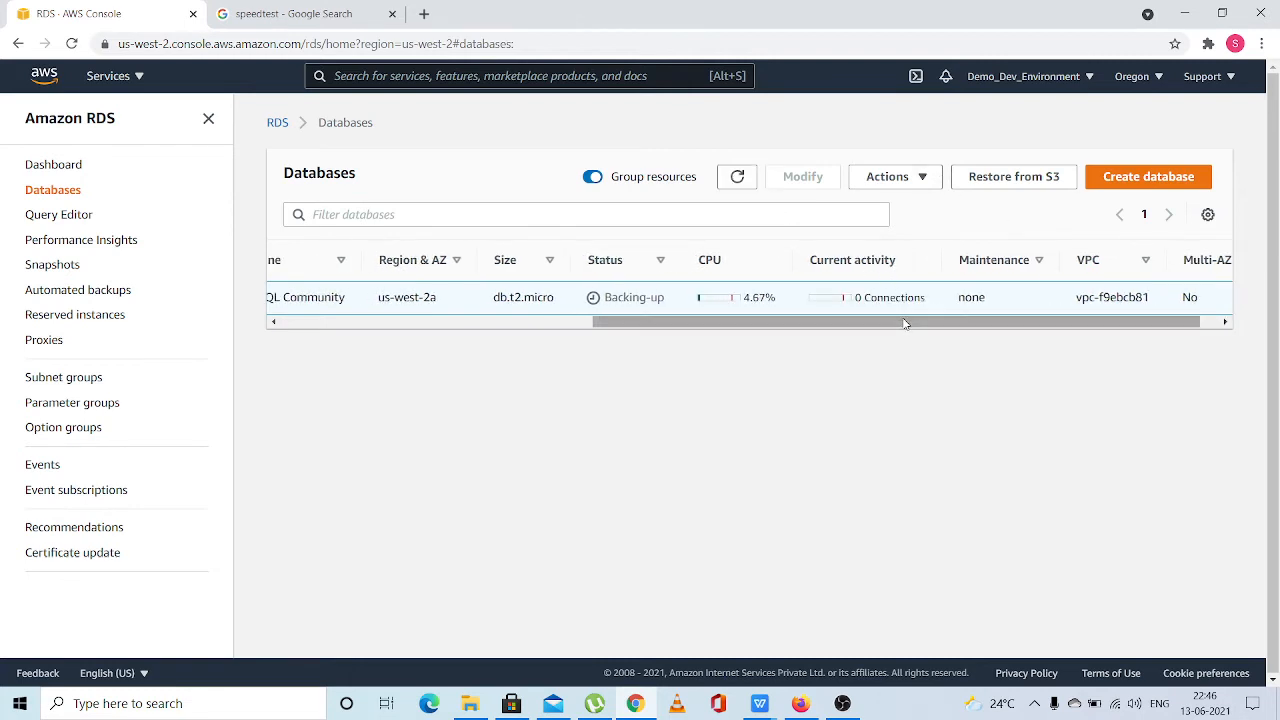
pyautogui.moveTo(905, 323); pyautogui.dragTo(563, 321)
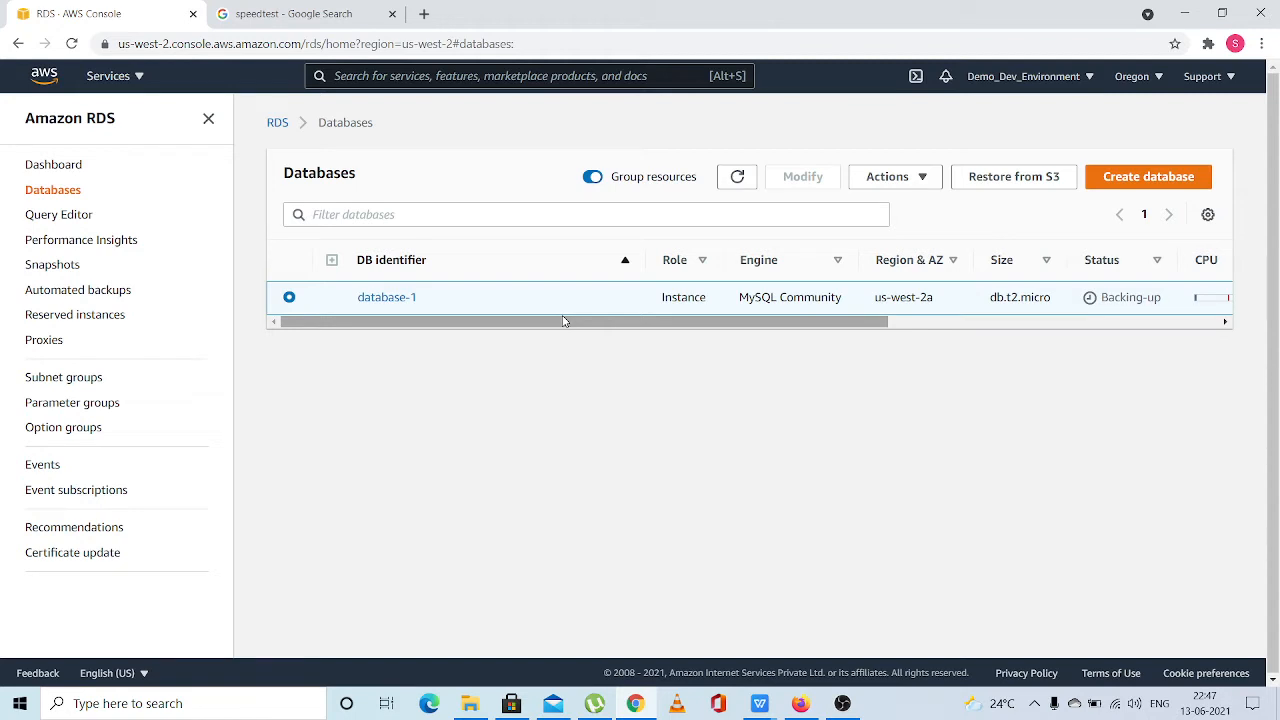
# Refresh the database list and recheck the status, CPU, current activity, VPC and Multi-AZ columns of database-1
pyautogui.moveTo(563, 321); pyautogui.dragTo(499, 343)
pyautogui.moveTo(497, 323); pyautogui.dragTo(556, 337)
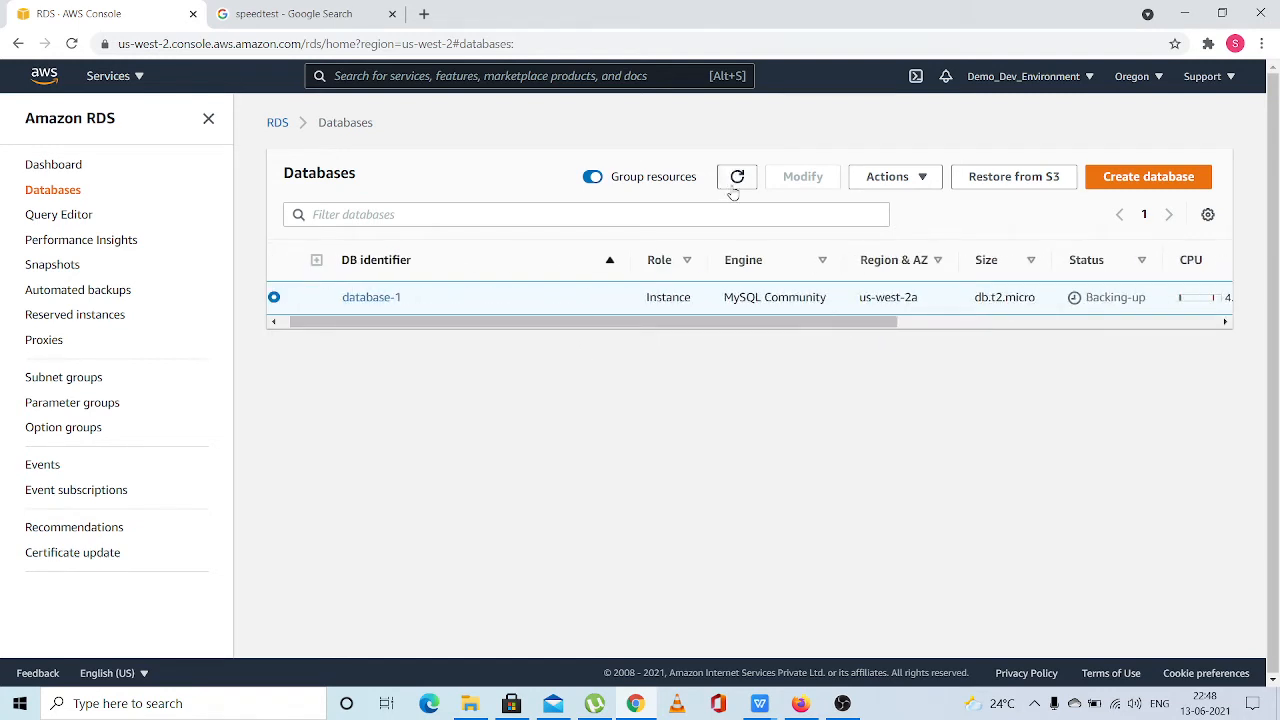
pyautogui.click(735, 186)
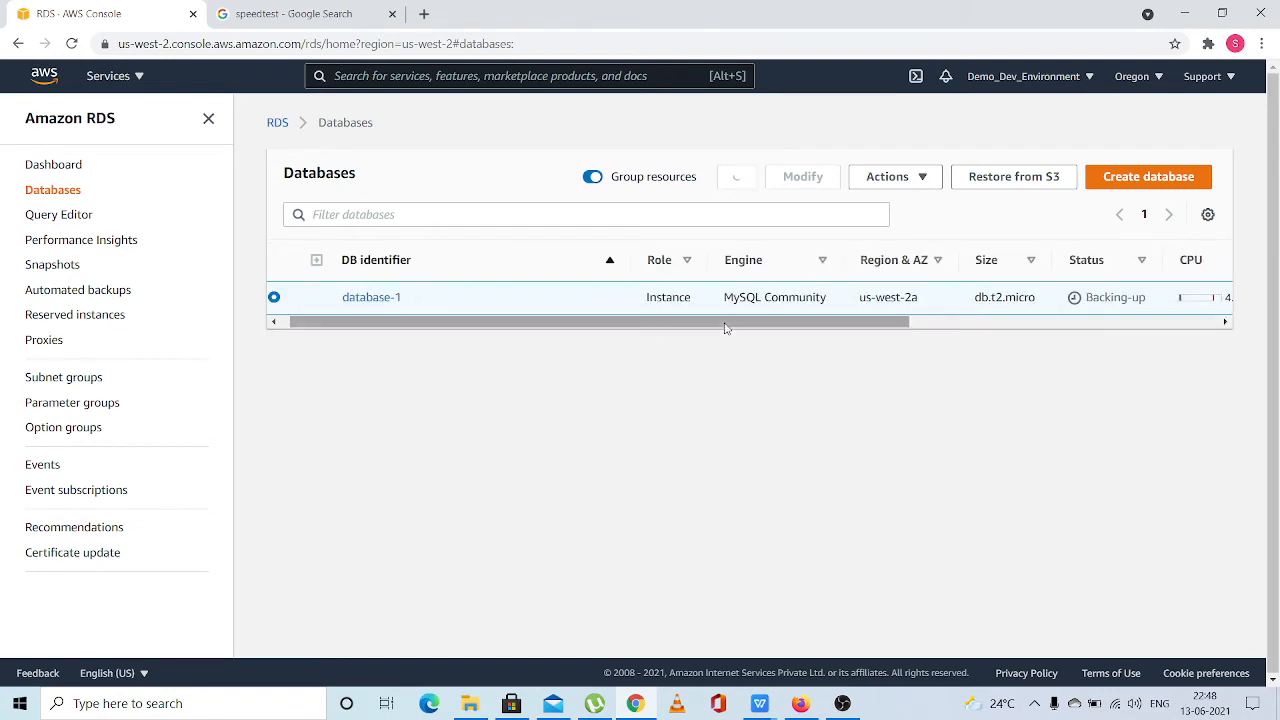
pyautogui.moveTo(726, 328); pyautogui.dragTo(1058, 336)
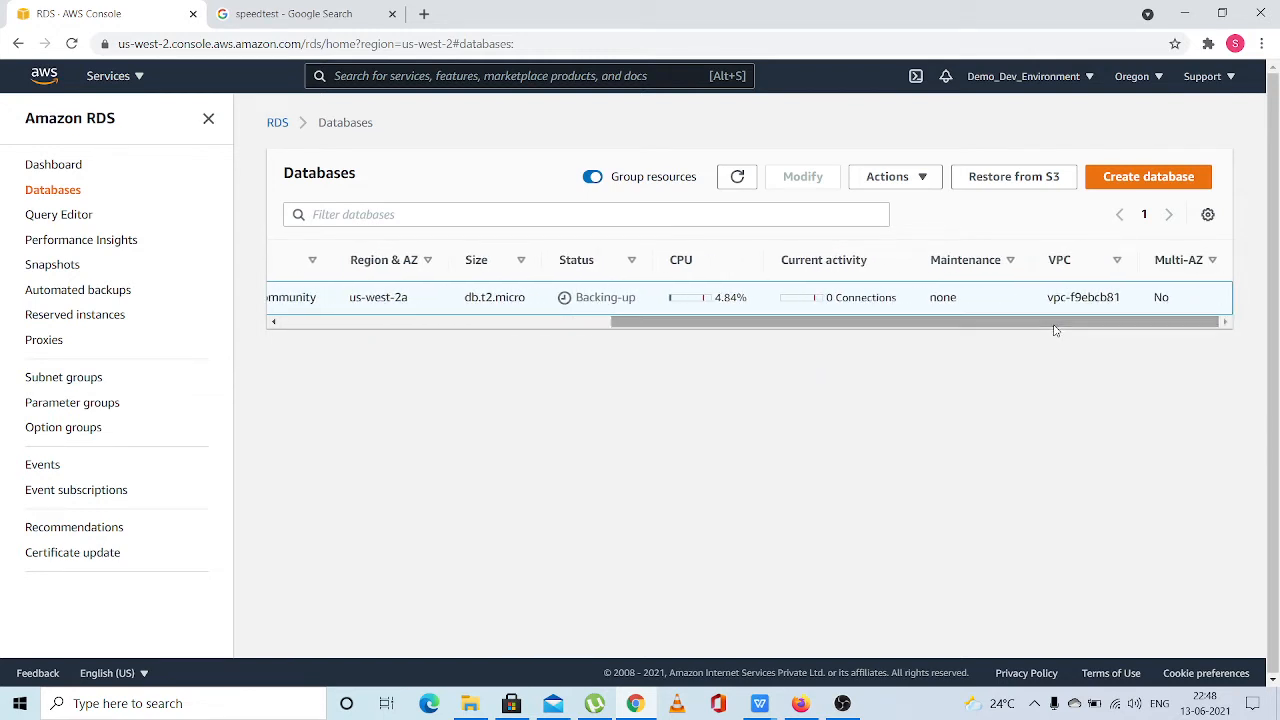
pyautogui.moveTo(1040, 322)
pyautogui.mouseDown()
pyautogui.moveTo(734, 363)
pyautogui.moveTo(1043, 343)
pyautogui.mouseUp()
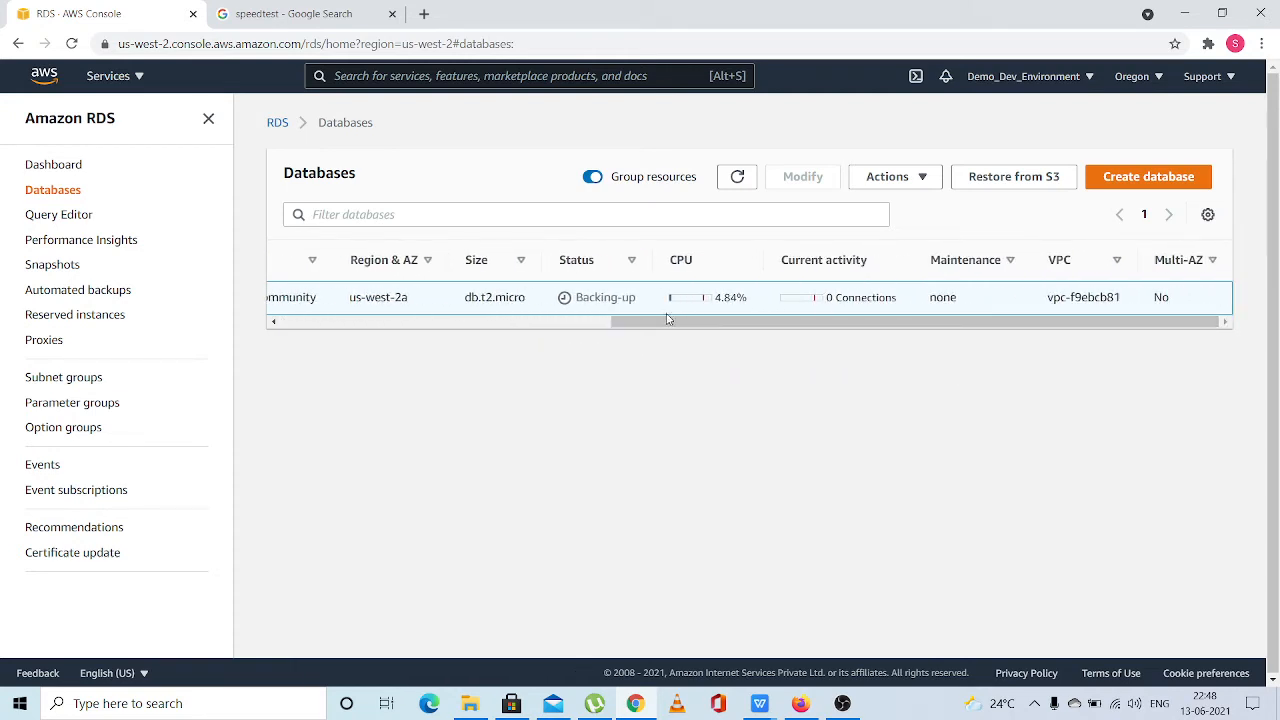
pyautogui.moveTo(668, 319); pyautogui.dragTo(443, 340)
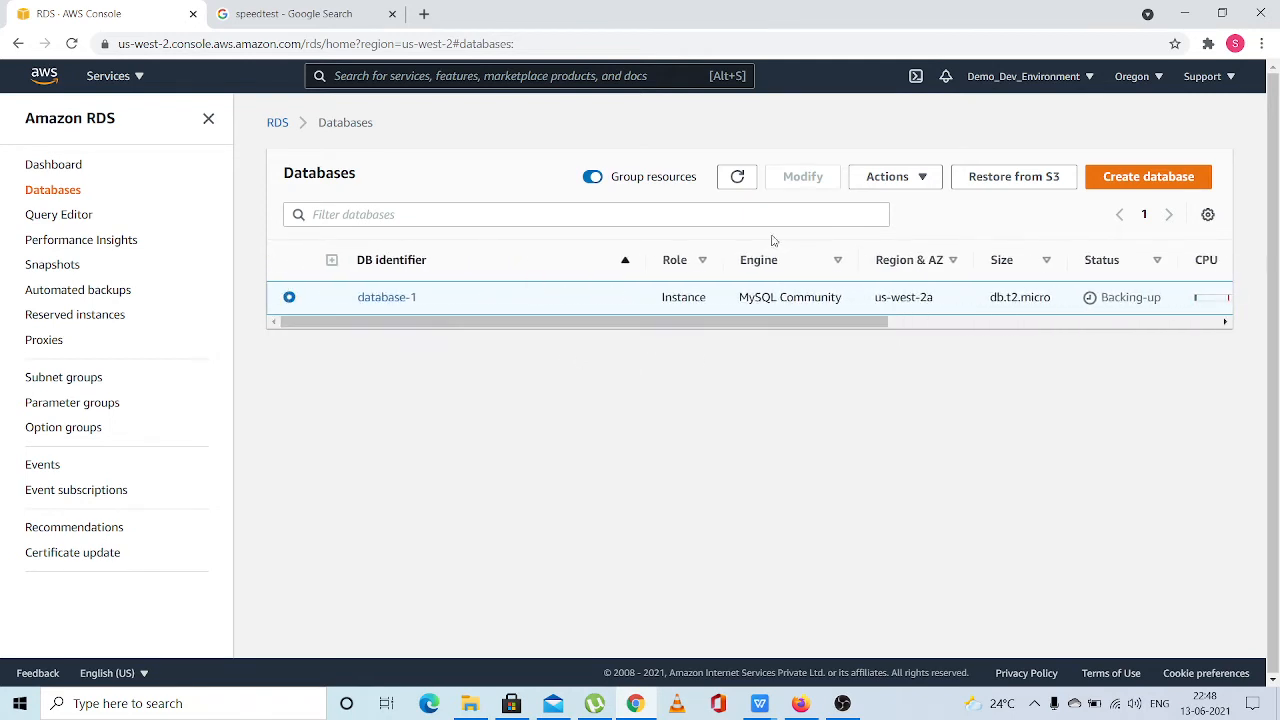
pyautogui.click(737, 177)
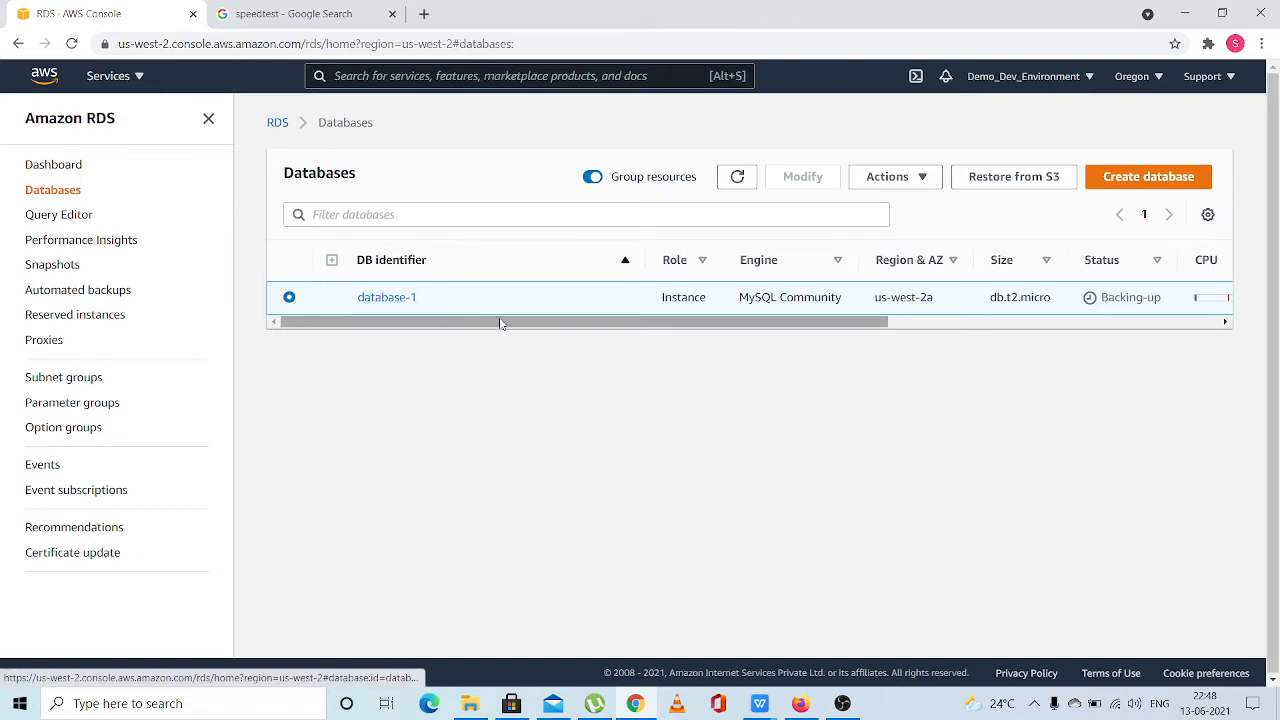
# Open the details of database-1 and review its endpoint, networking and security information
pyautogui.click(395, 297)
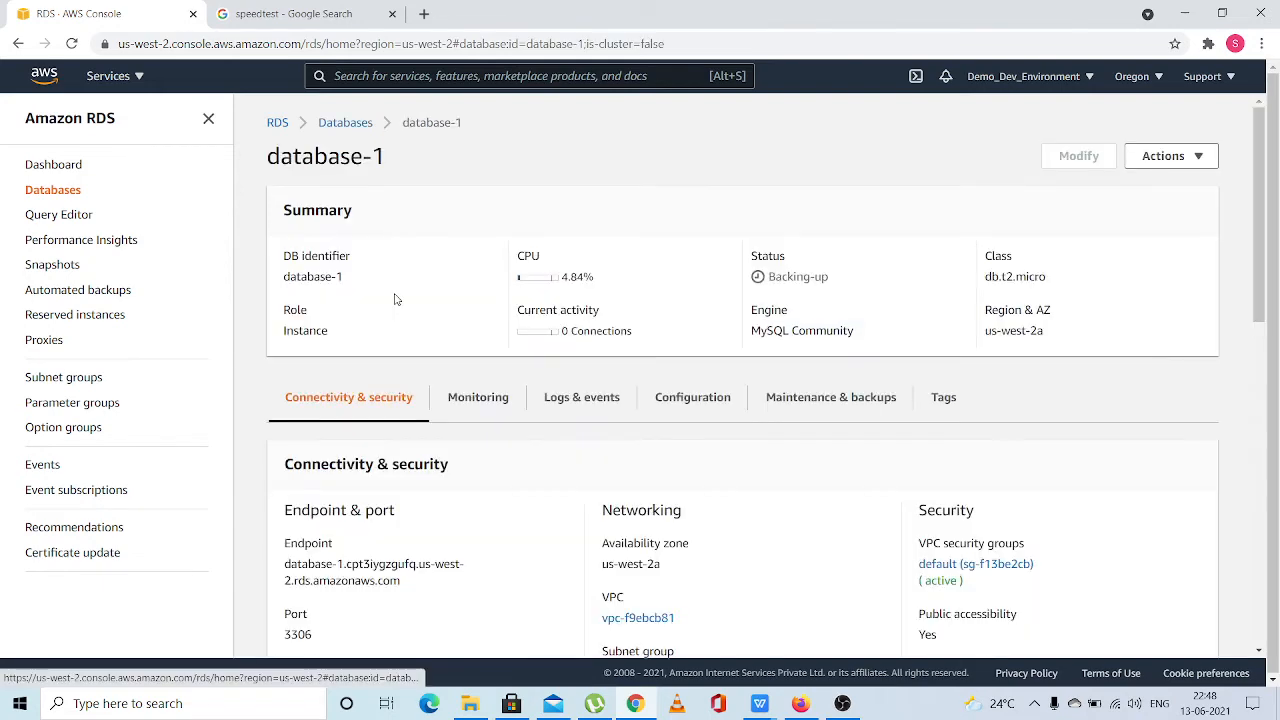
pyautogui.scroll(-2, 598, 440)
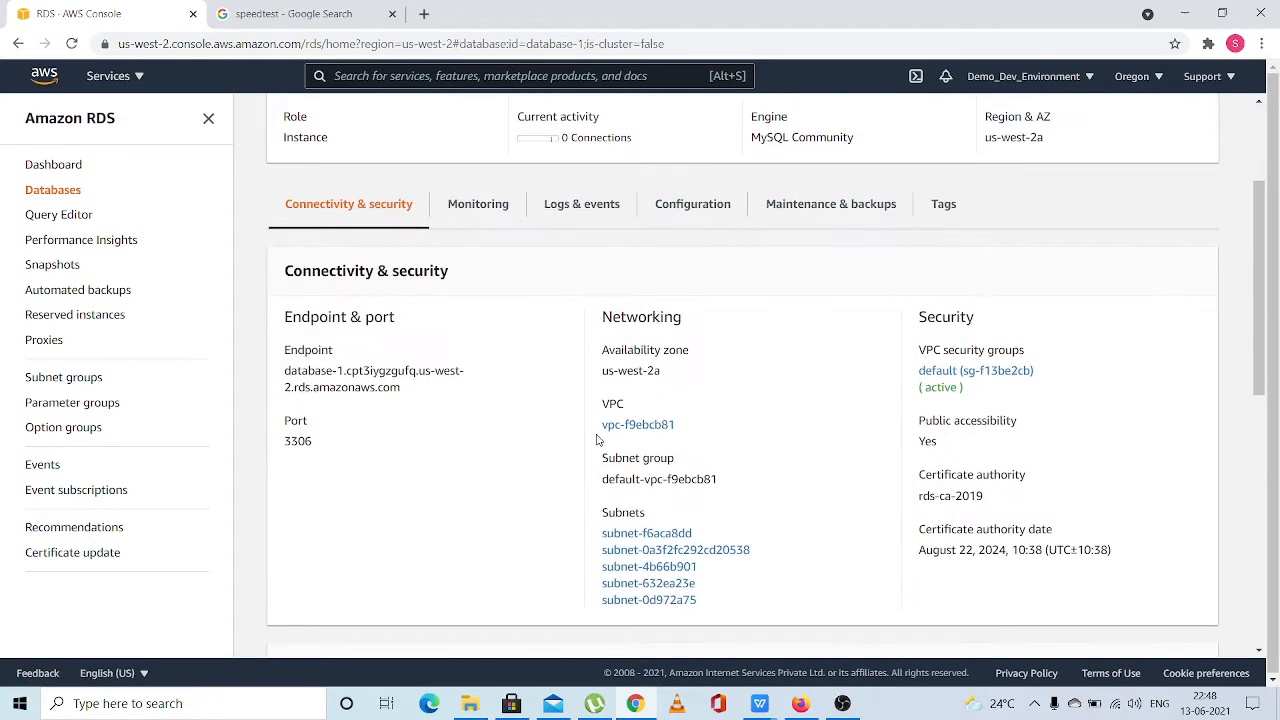
pyautogui.scroll(2, 600, 320)
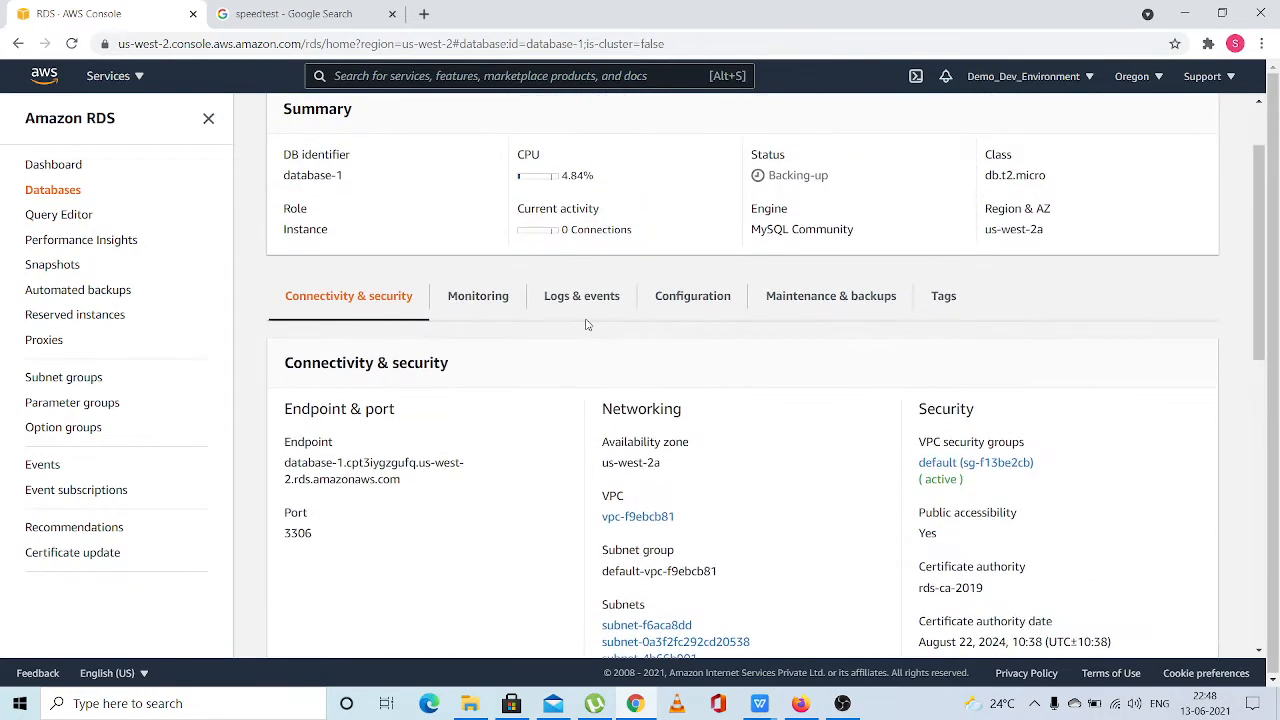
# Examine the maintenance window, pending maintenance and backup settings of database-1
pyautogui.click(820, 298)
pyautogui.scroll(-2, 815, 440)
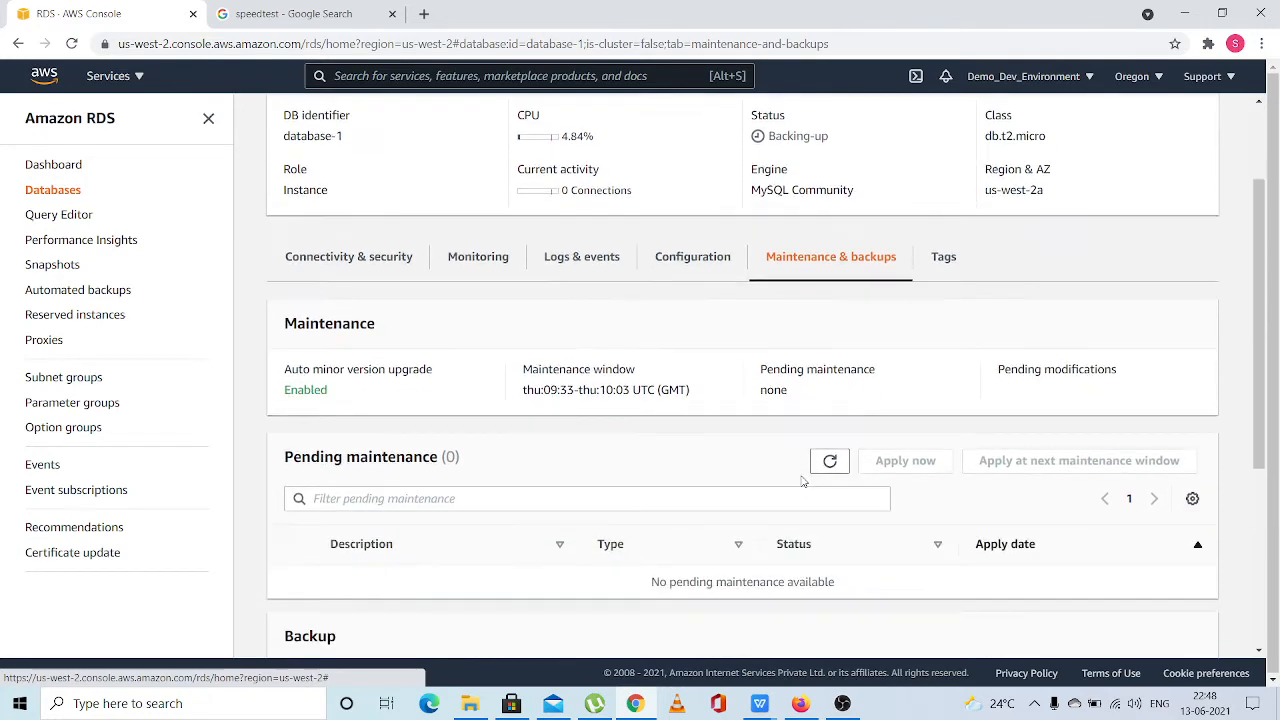
pyautogui.scroll(-1, 760, 380)
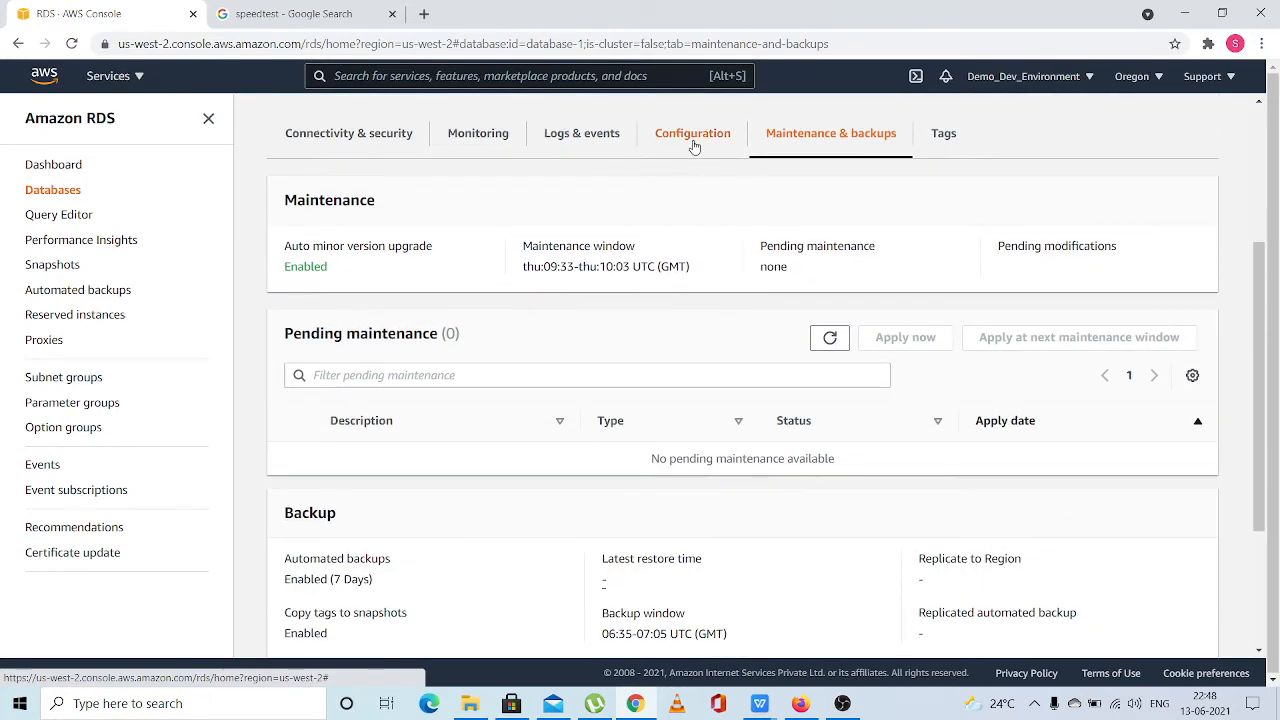
pyautogui.scroll(1, 694, 150)
pyautogui.scroll(1, 694, 146)
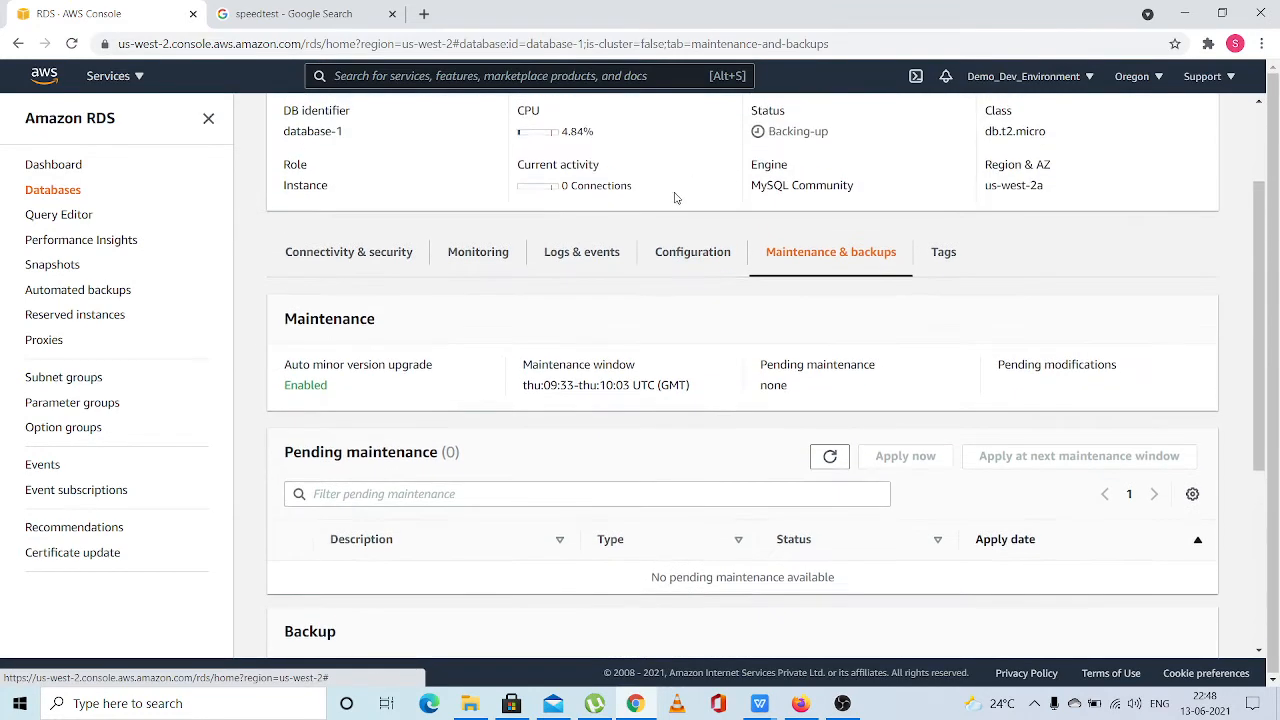
# Examine the instance configuration of database-1, including its class and storage, and watch the status in its summary
pyautogui.click(678, 257)
pyautogui.scroll(-1, 756, 445)
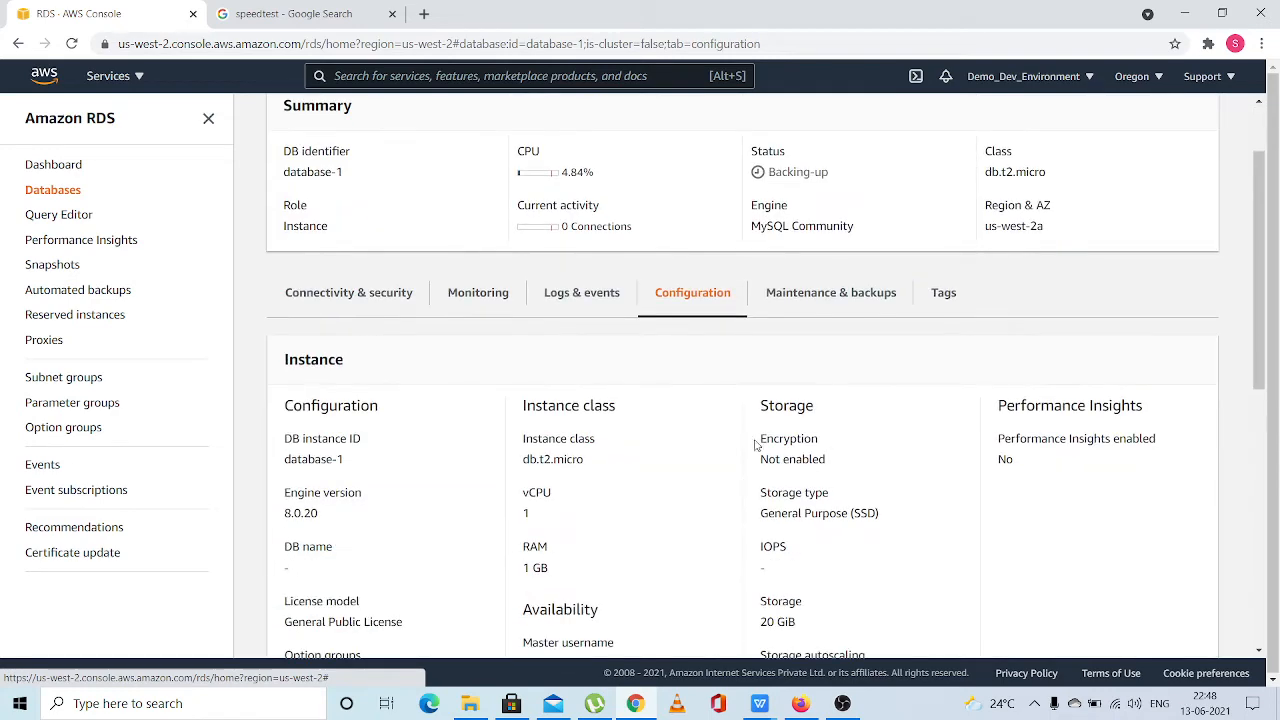
pyautogui.scroll(1, 790, 460)
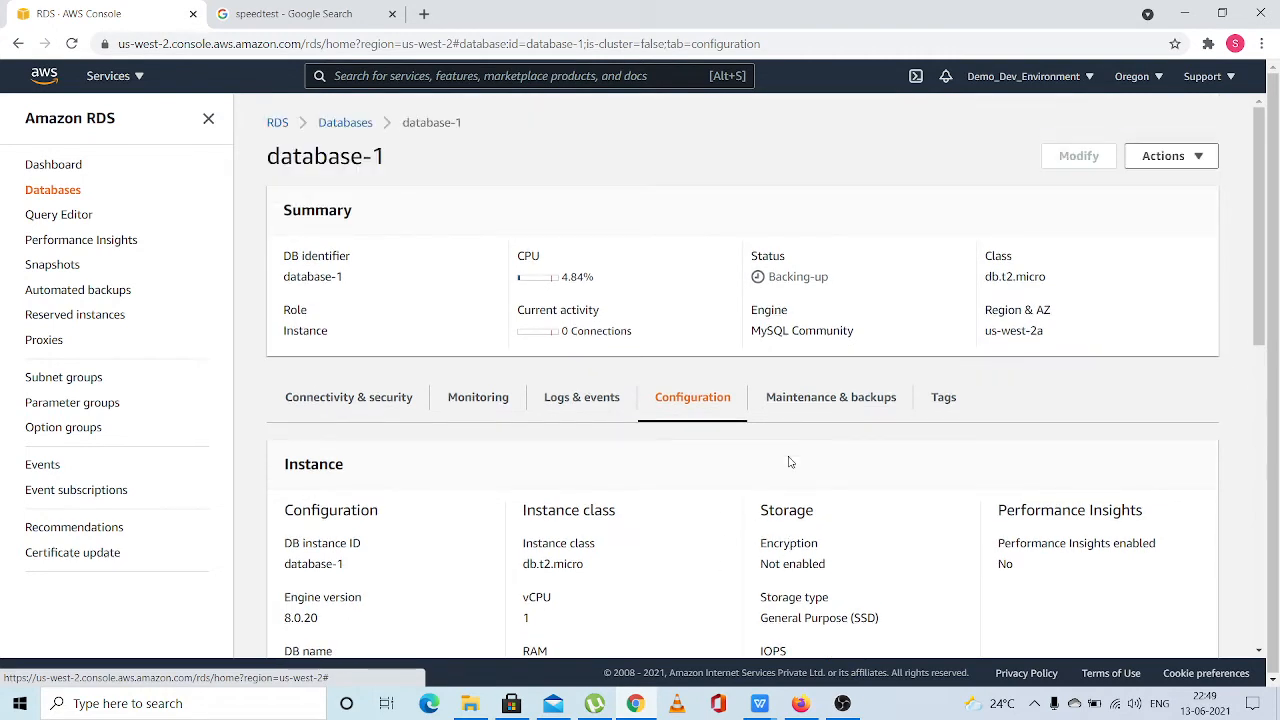
pyautogui.scroll(-1, 790, 462)
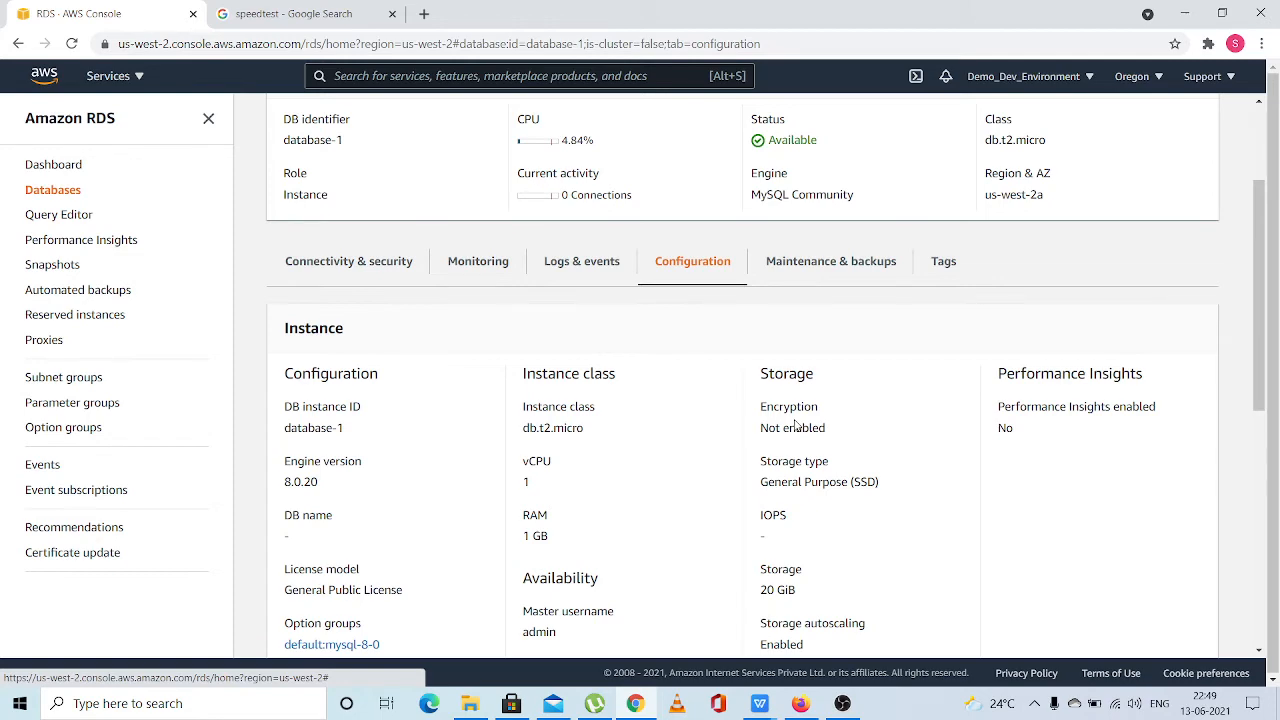
pyautogui.scroll(2, 795, 427)
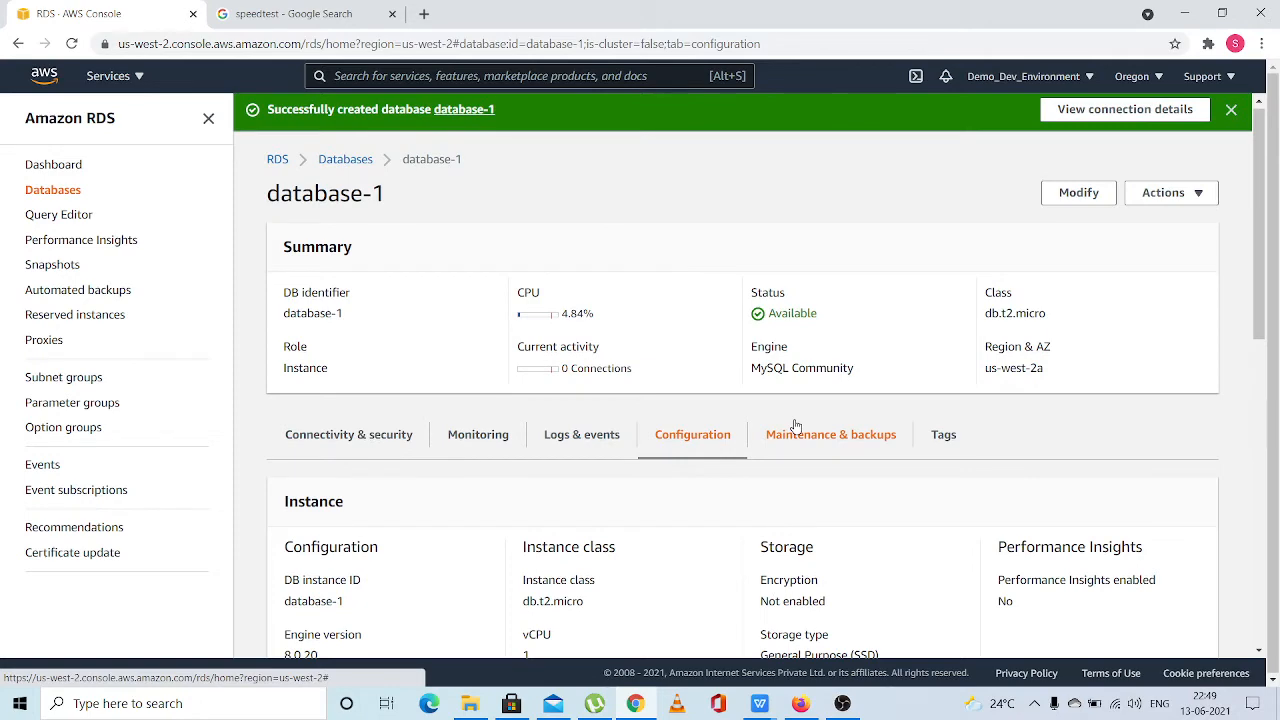
pyautogui.scroll(-2, 795, 427)
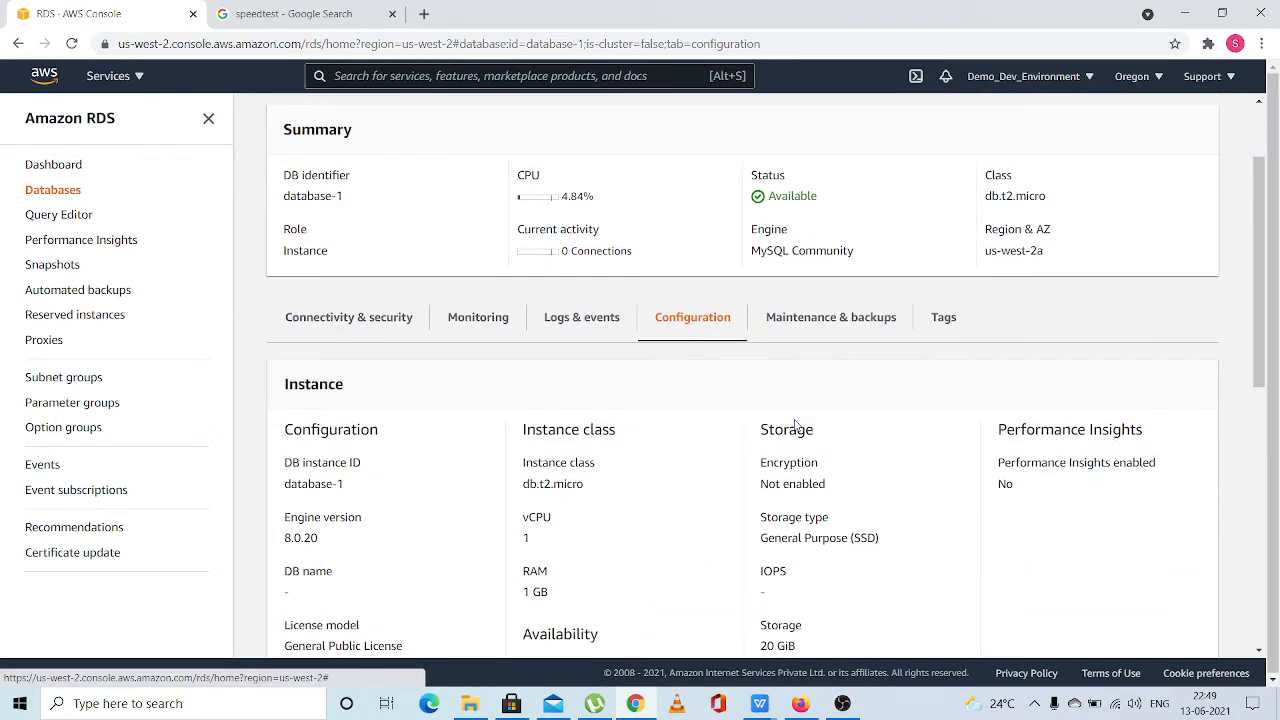
pyautogui.scroll(1, 795, 427)
pyautogui.scroll(-2, 795, 427)
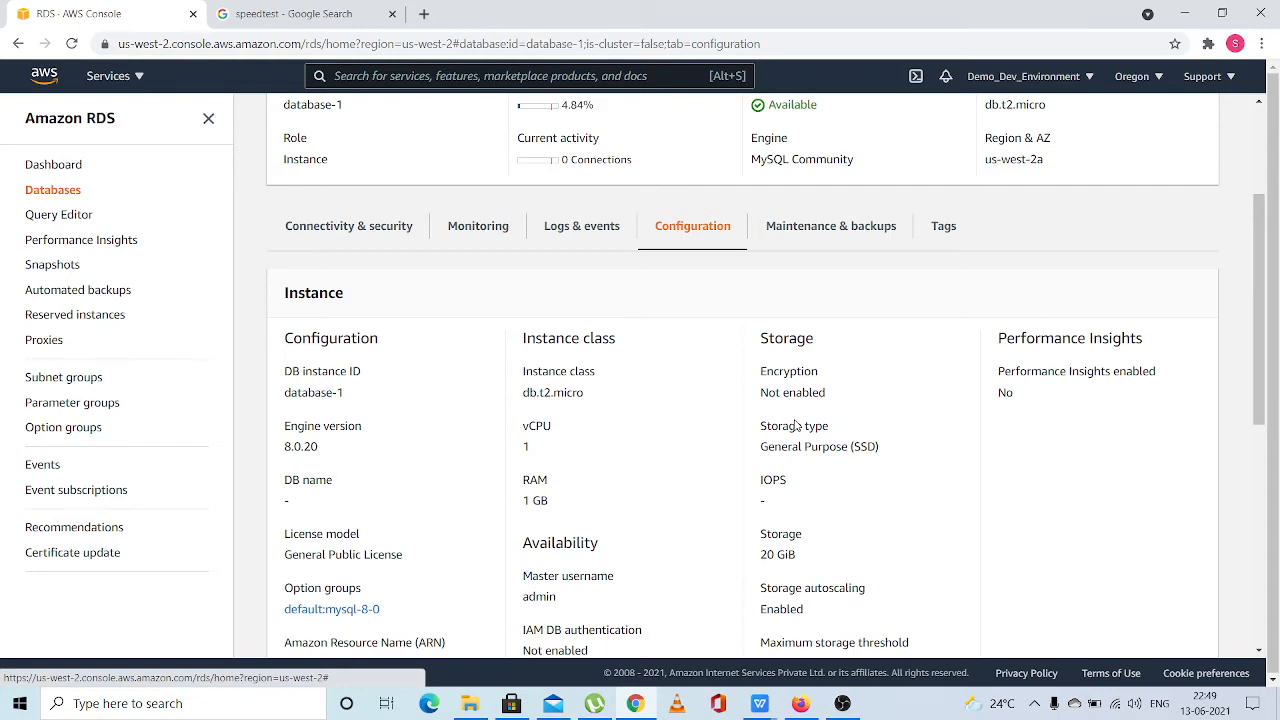
pyautogui.scroll(3, 796, 425)
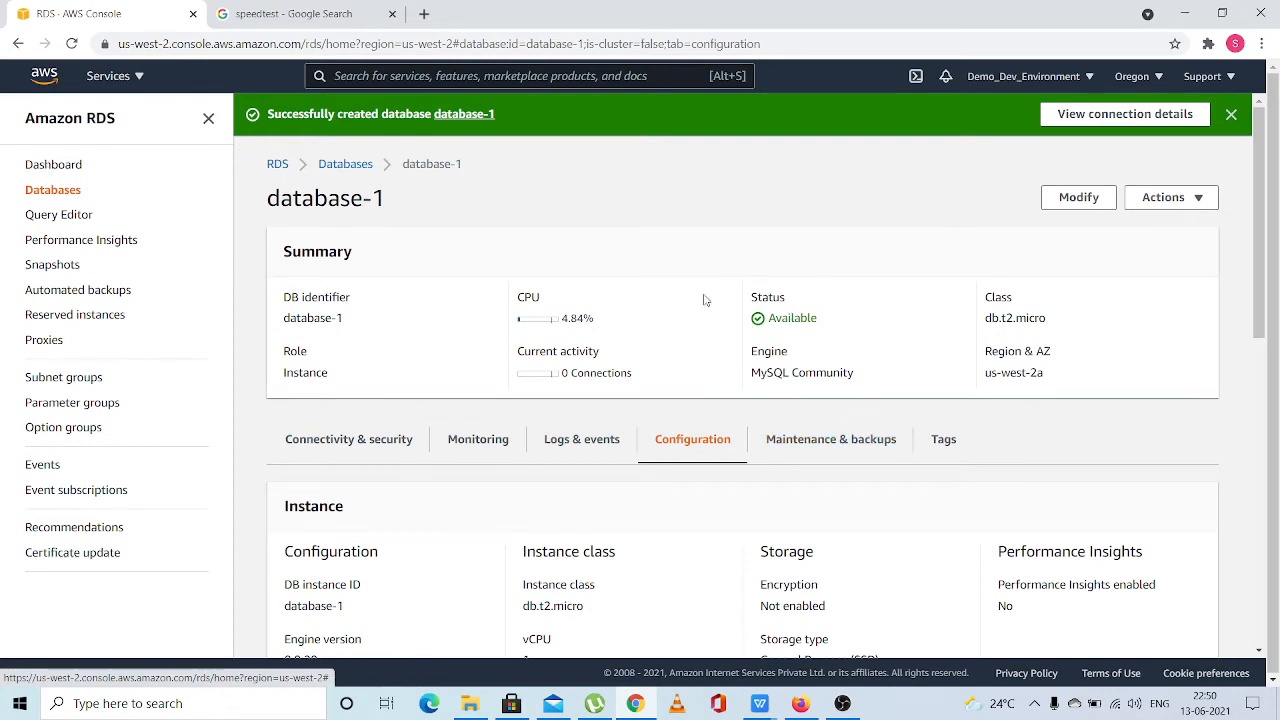
# Reopen database-1 through the dashboard's DB instances and review its summary, endpoint and networking details
pyautogui.click(50, 166)
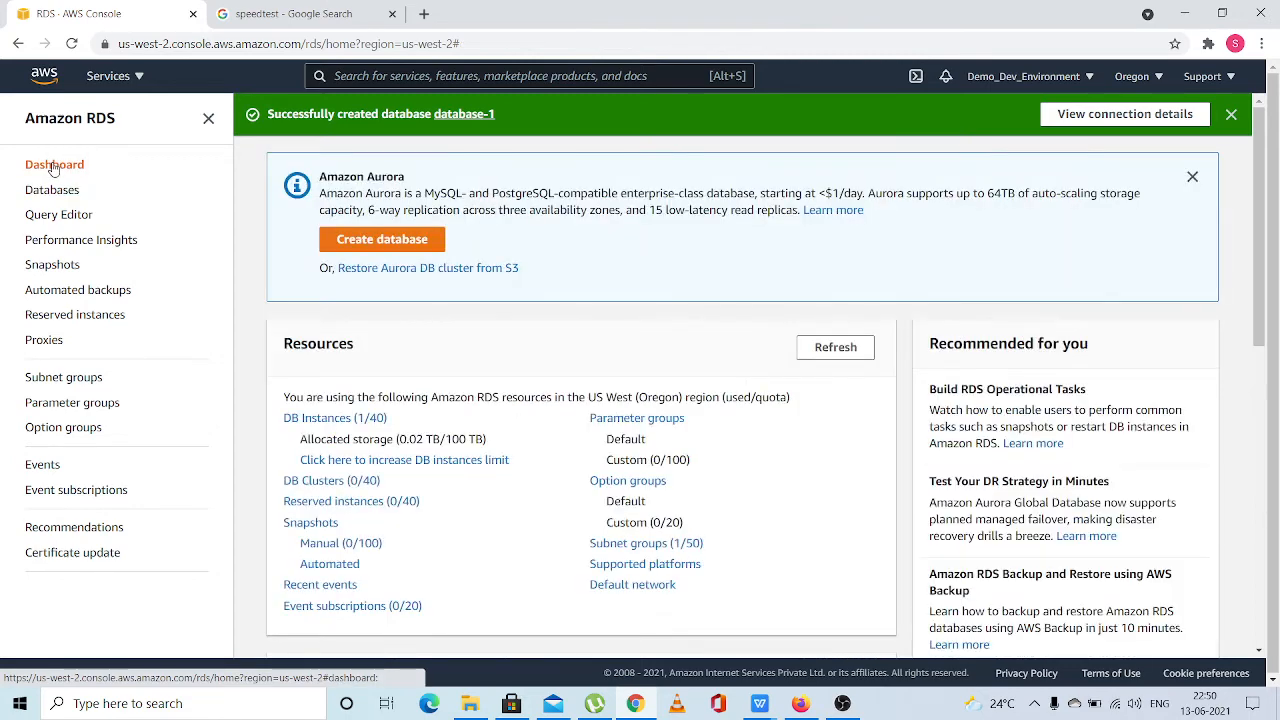
pyautogui.click(352, 421)
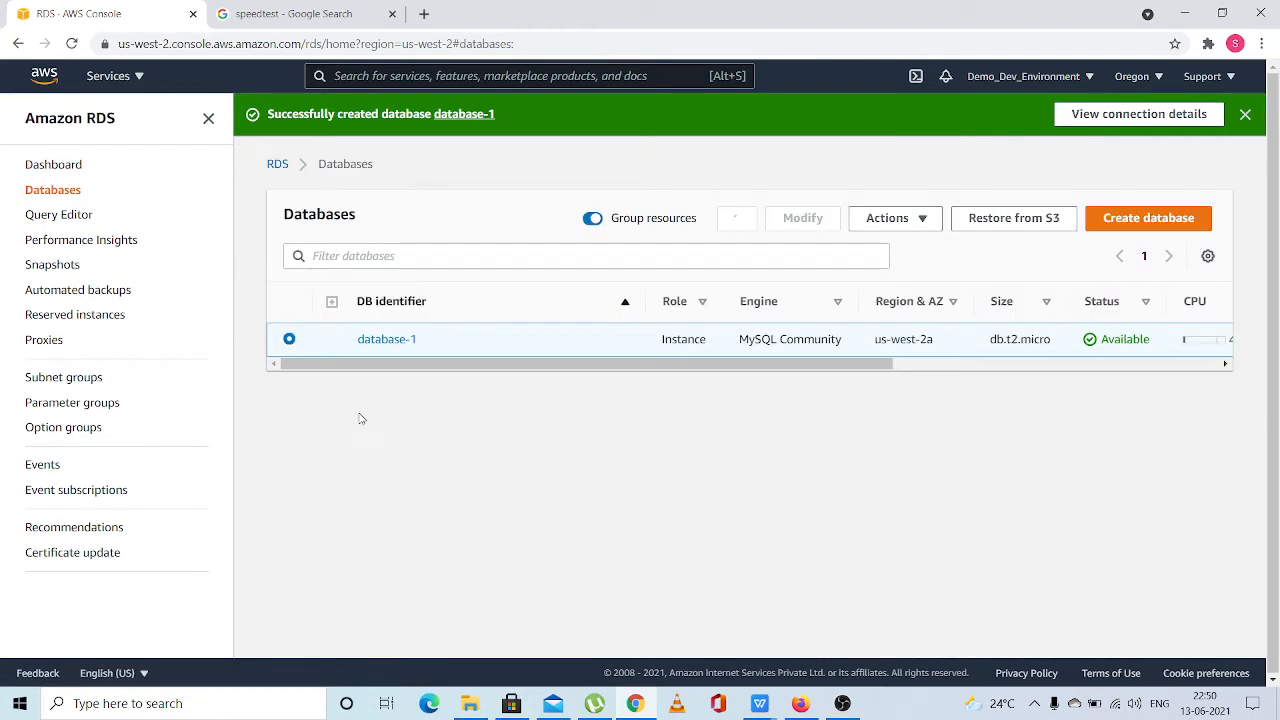
pyautogui.click(384, 340)
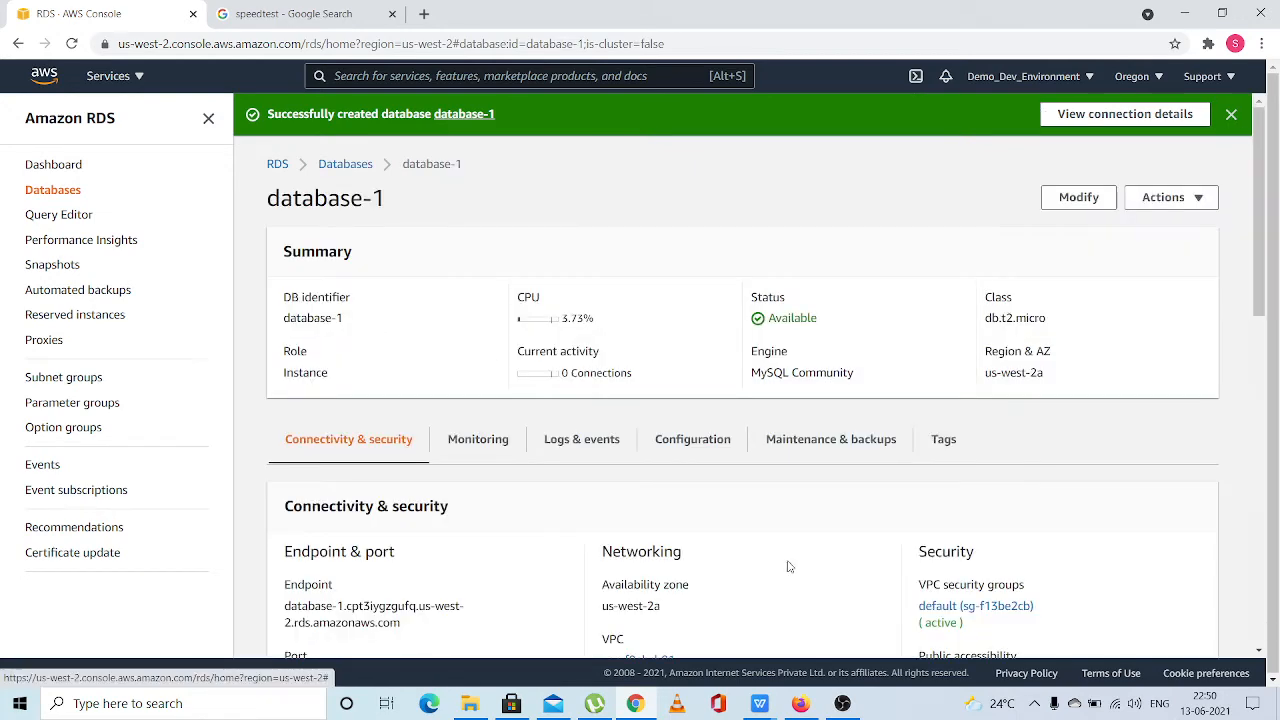
pyautogui.scroll(-5, 788, 567)
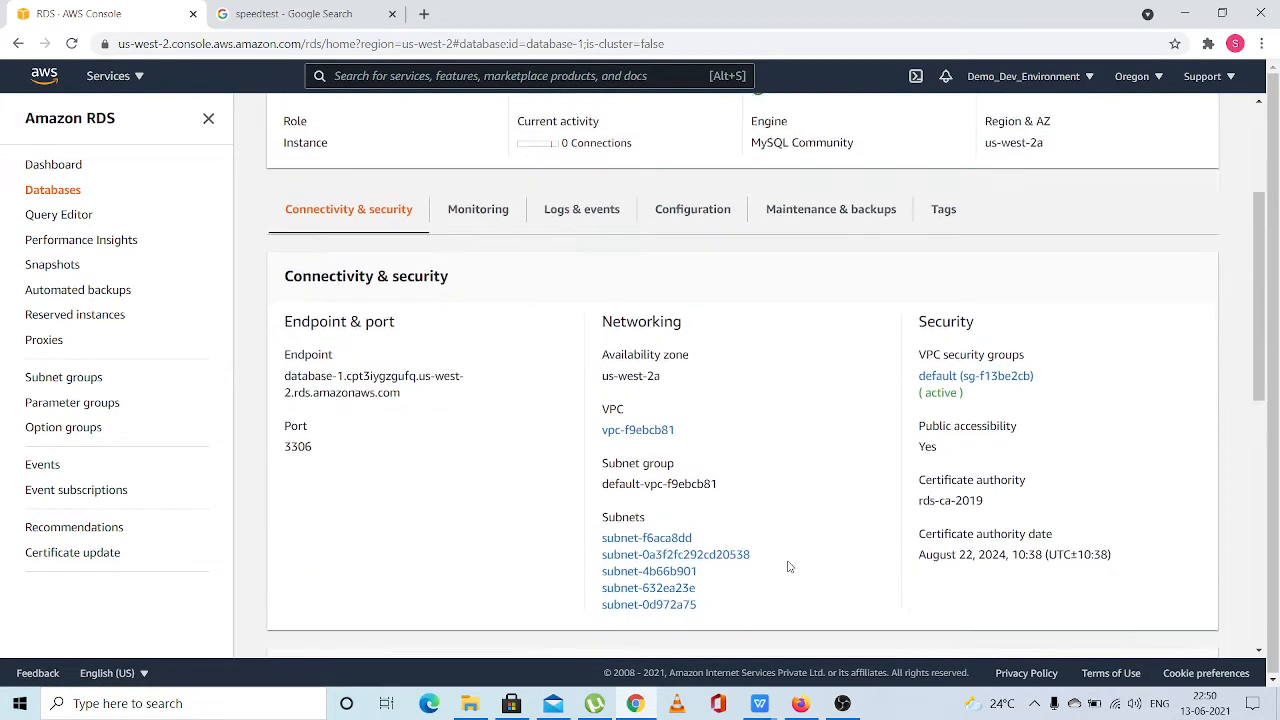
pyautogui.scroll(-1, 788, 567)
pyautogui.scroll(3, 680, 314)
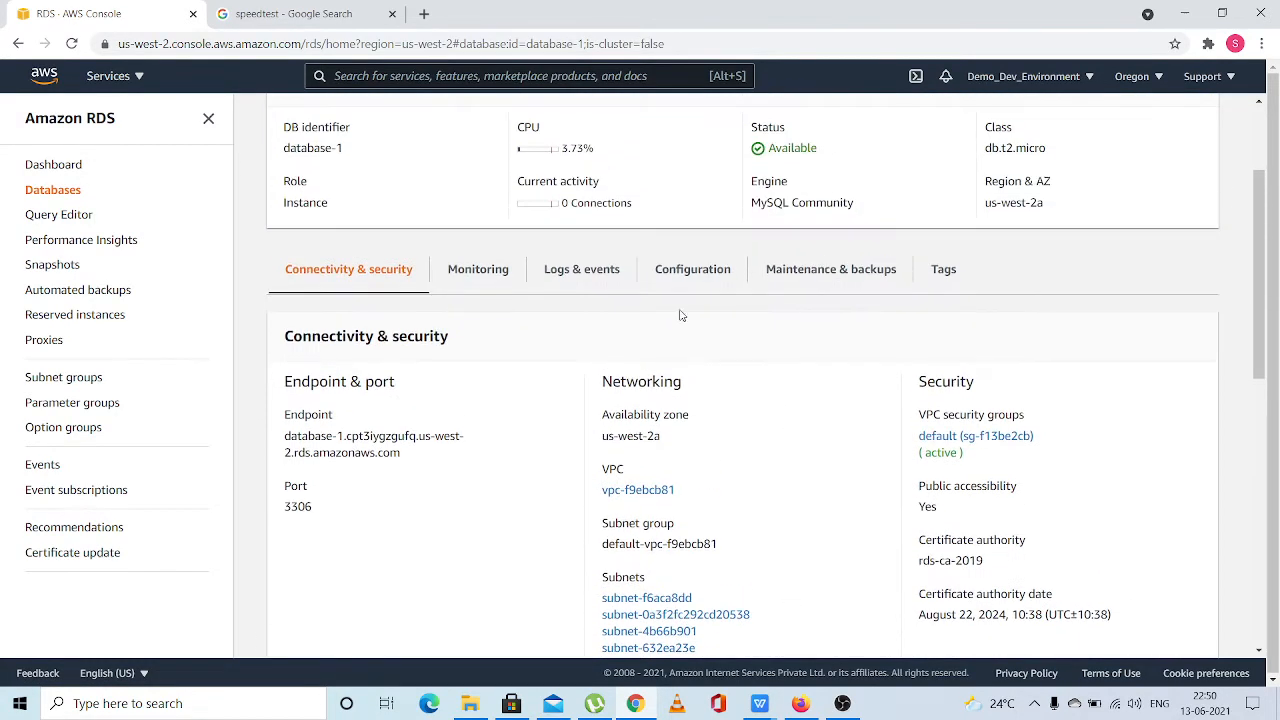
# Review the instance configuration of database-1, followed by its CloudWatch alarms and recent events
pyautogui.click(683, 268)
pyautogui.scroll(-10, 788, 523)
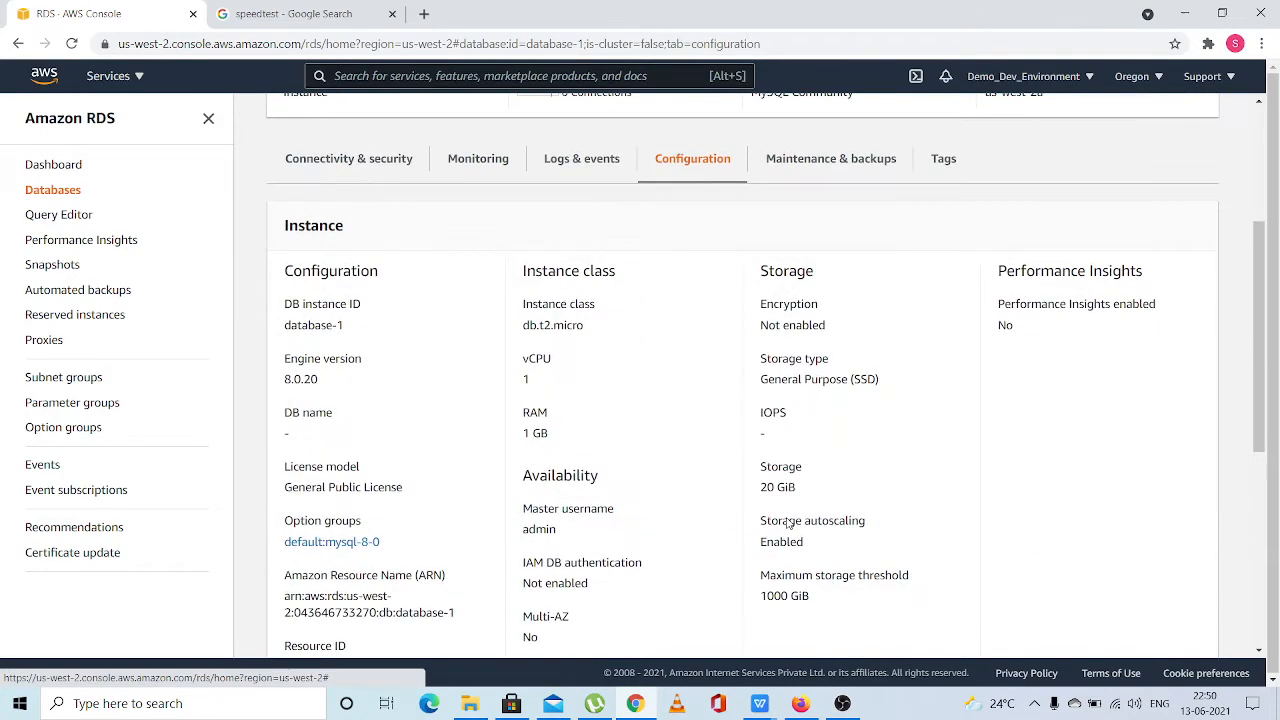
pyautogui.scroll(10, 788, 523)
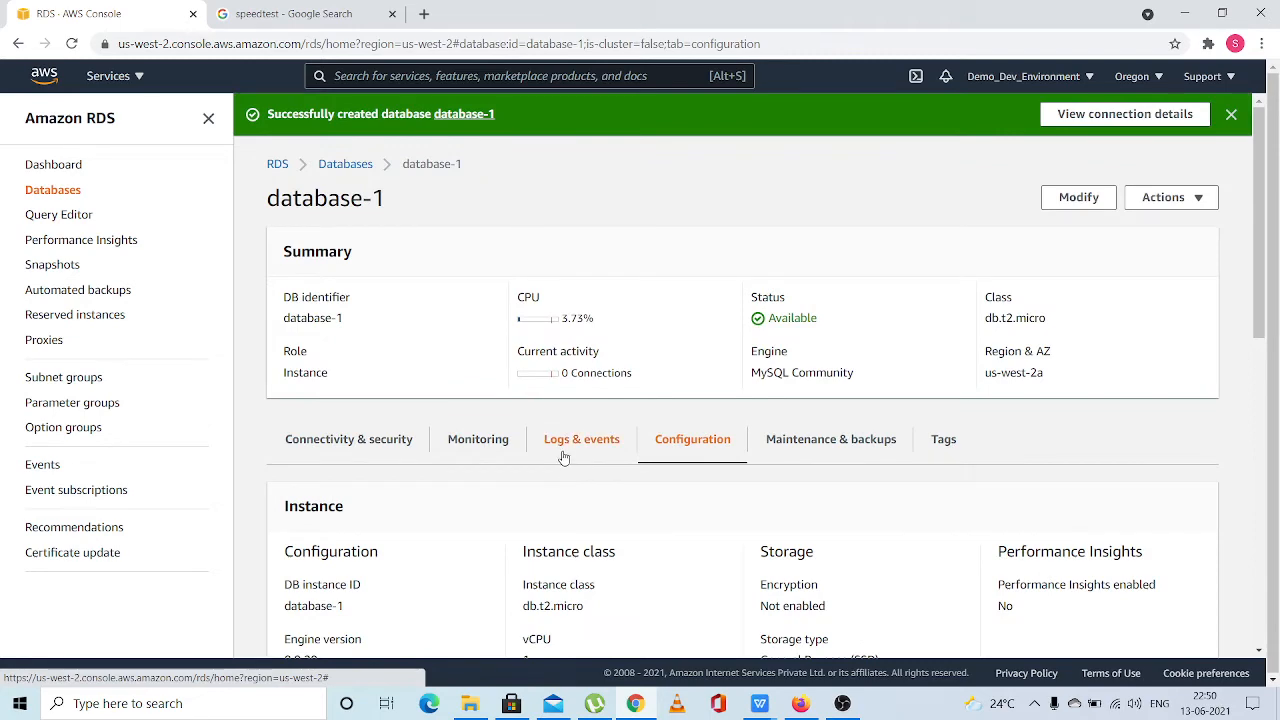
pyautogui.click(563, 452)
pyautogui.scroll(-2, 563, 456)
pyautogui.scroll(-1, 563, 456)
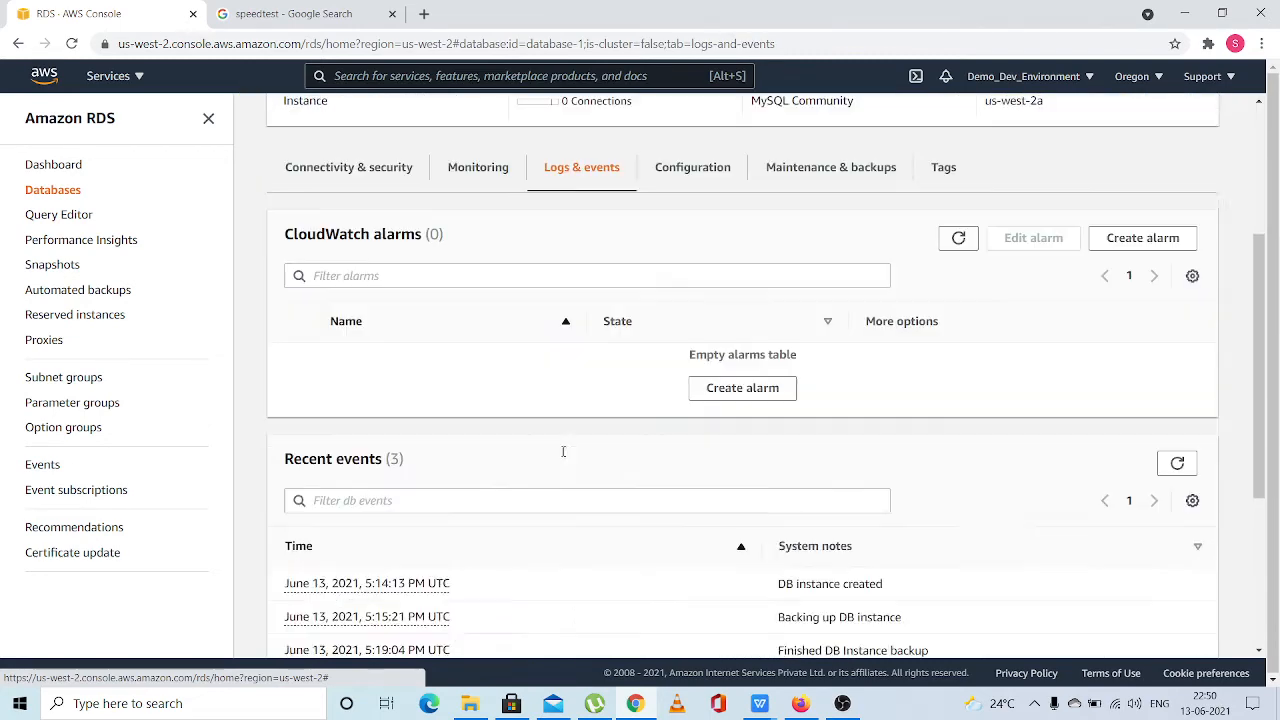
# Examine the CloudWatch monitoring graphs of database-1 for CPU utilization, DB connections and free storage space
pyautogui.click(463, 208)
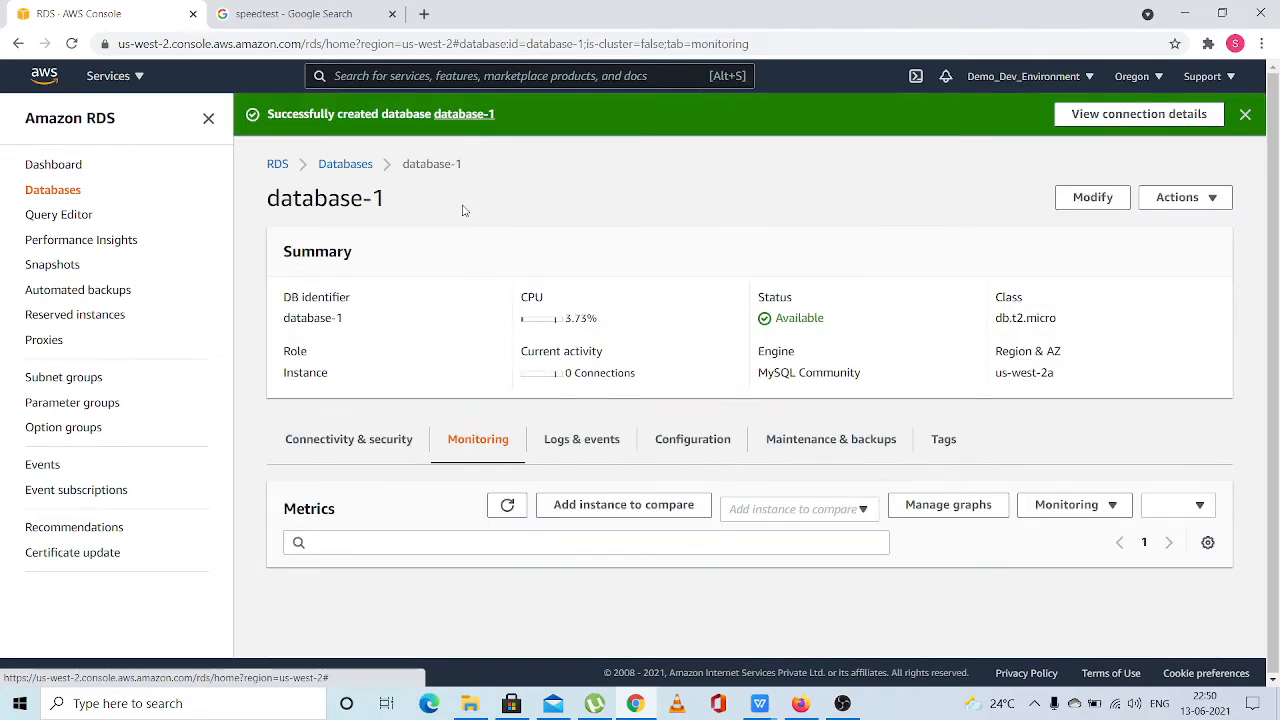
pyautogui.scroll(-4, 540, 617)
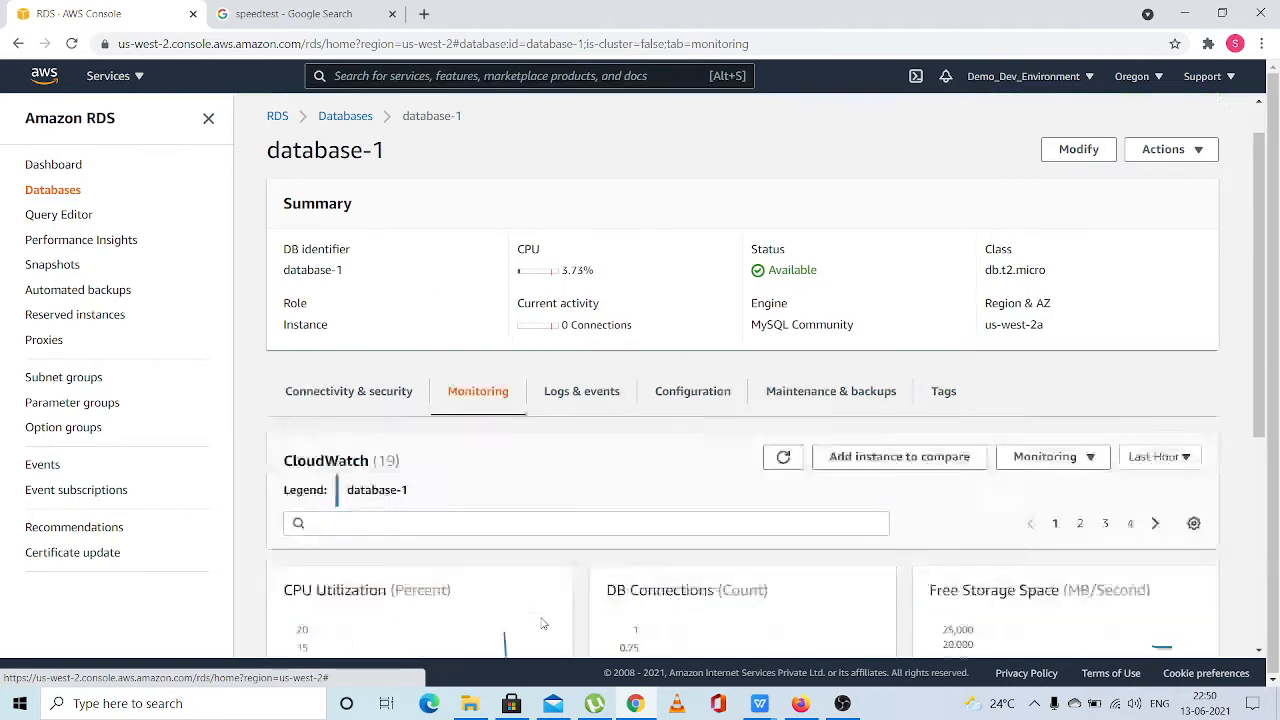
pyautogui.scroll(4, 540, 617)
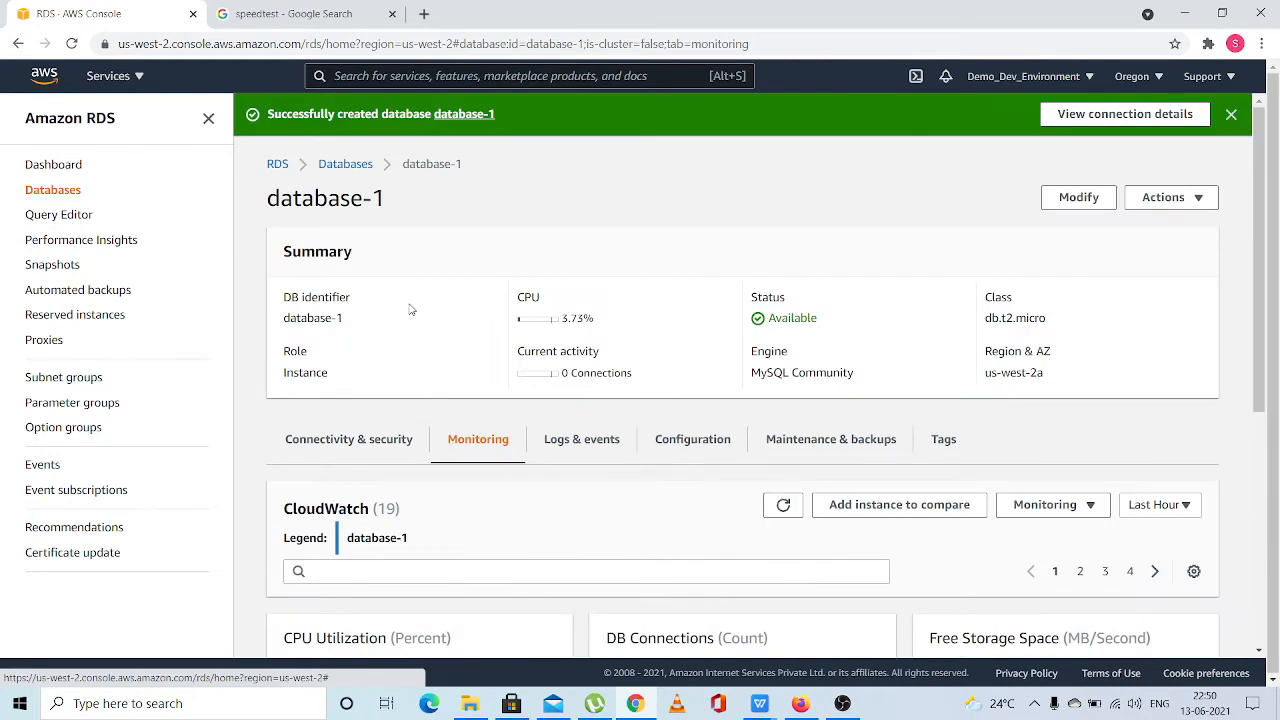
pyautogui.scroll(-1, 400, 364)
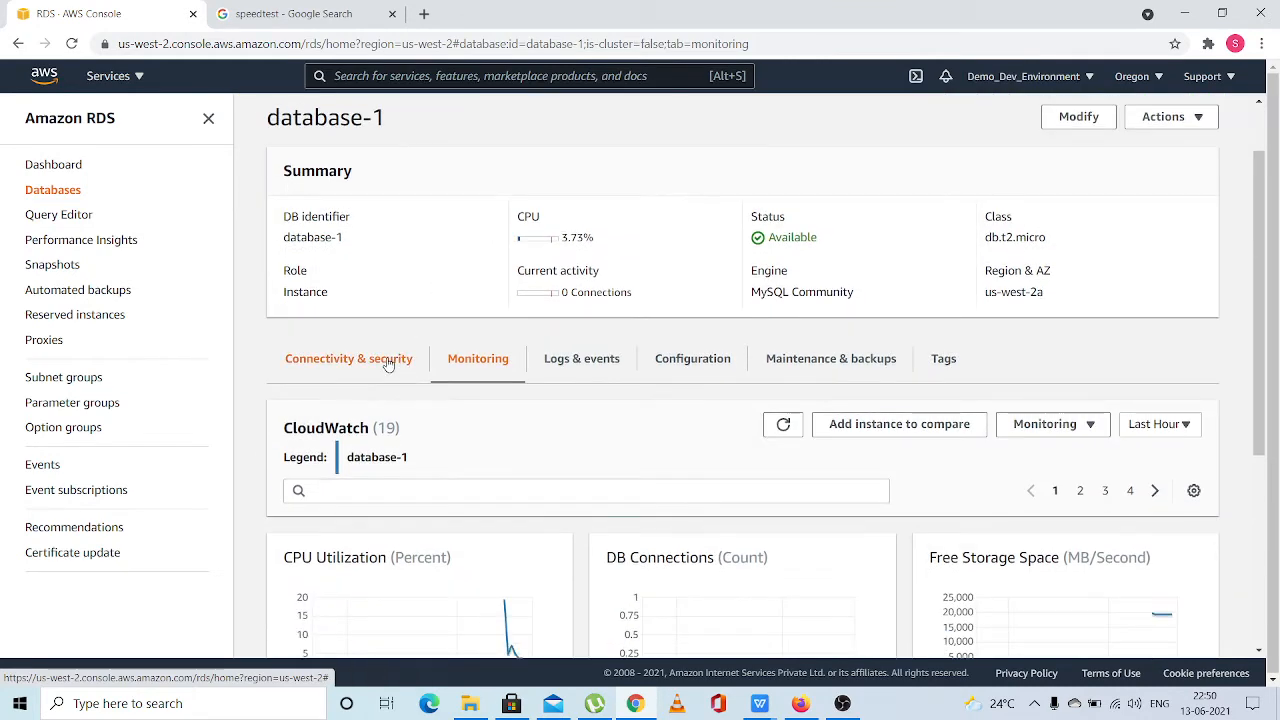
# Review the connectivity and security details of database-1, including its security group rules, replication and proxies
pyautogui.click(395, 363)
pyautogui.scroll(-1, 682, 506)
pyautogui.scroll(-1, 681, 506)
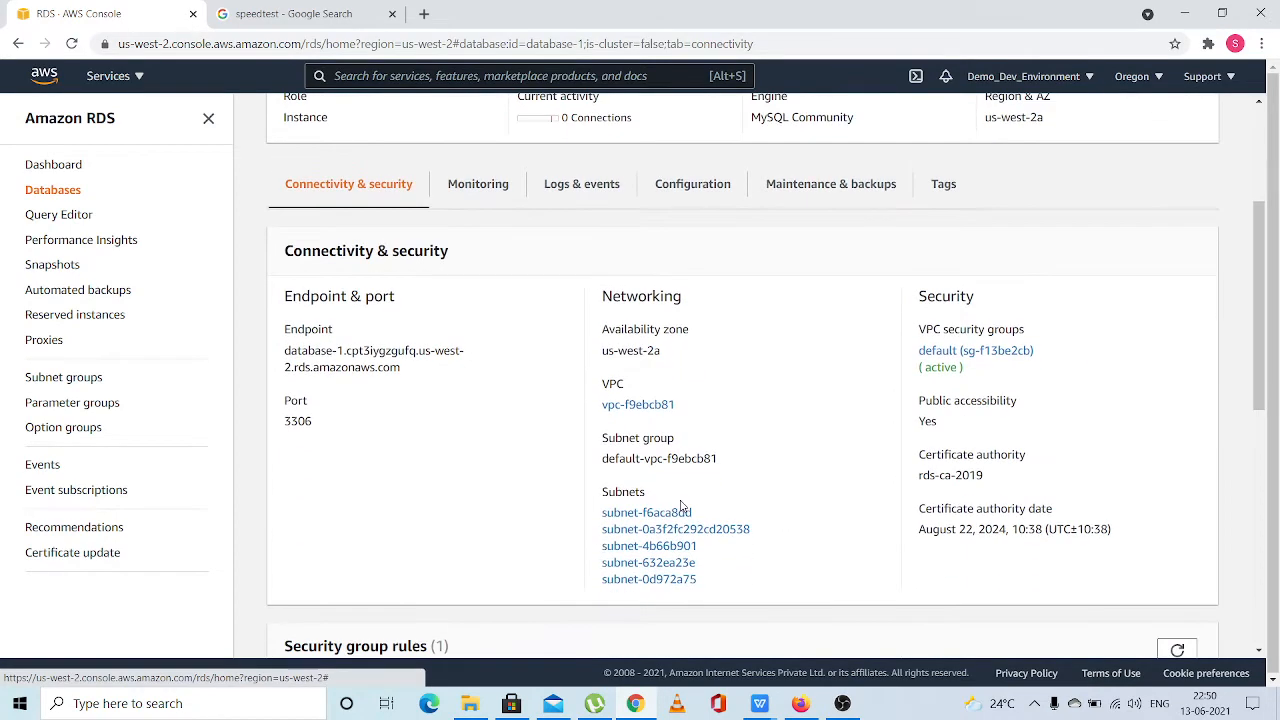
pyautogui.scroll(-5, 681, 506)
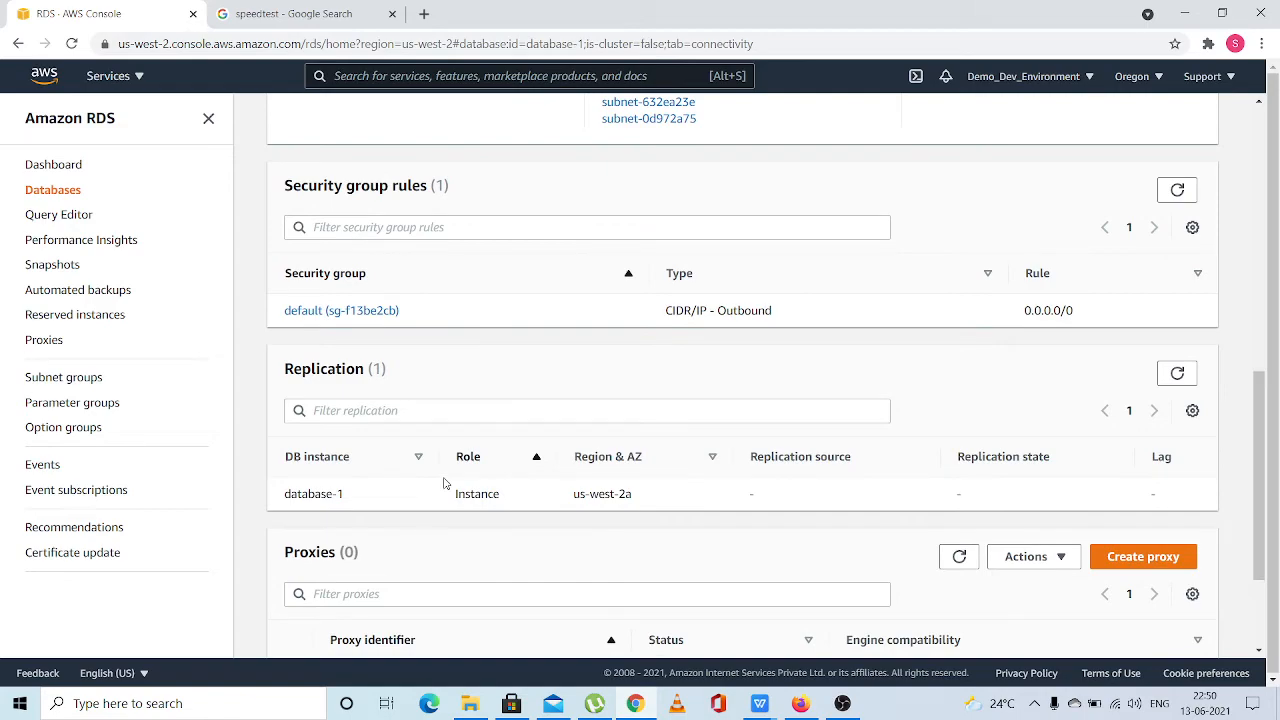
pyautogui.scroll(-2, 445, 483)
pyautogui.press('super+d')
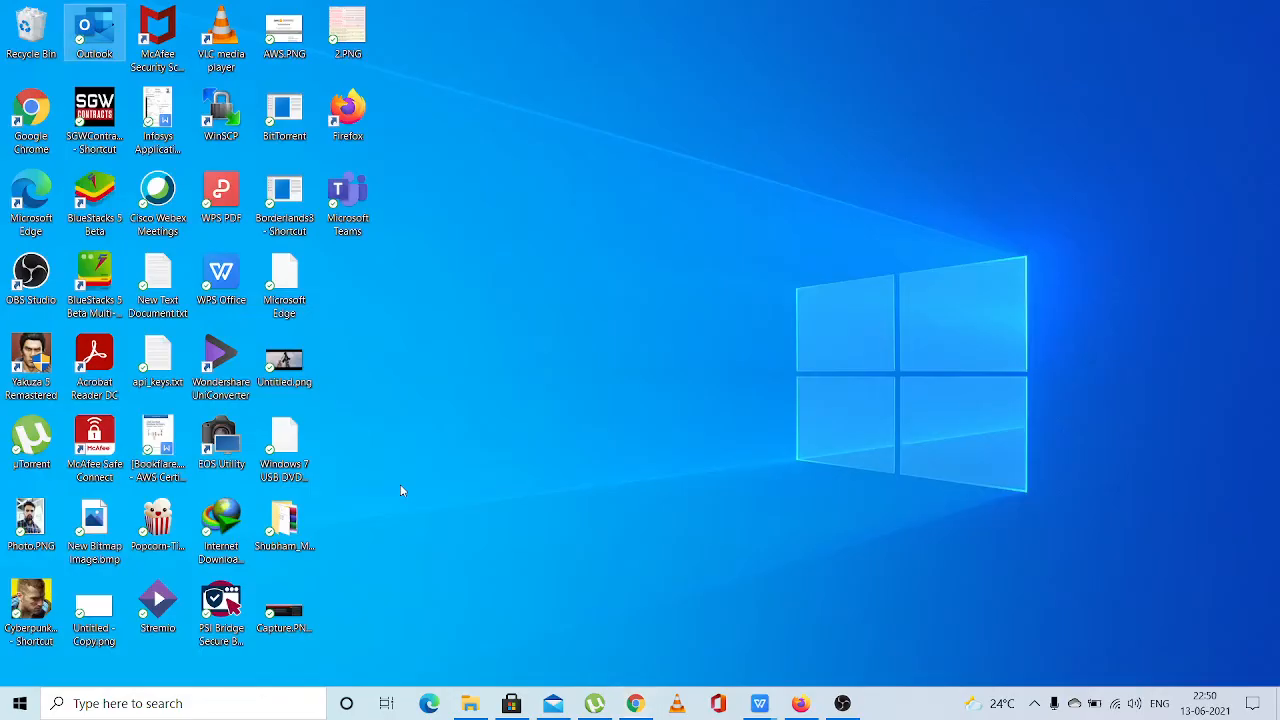
pyautogui.click(635, 703)
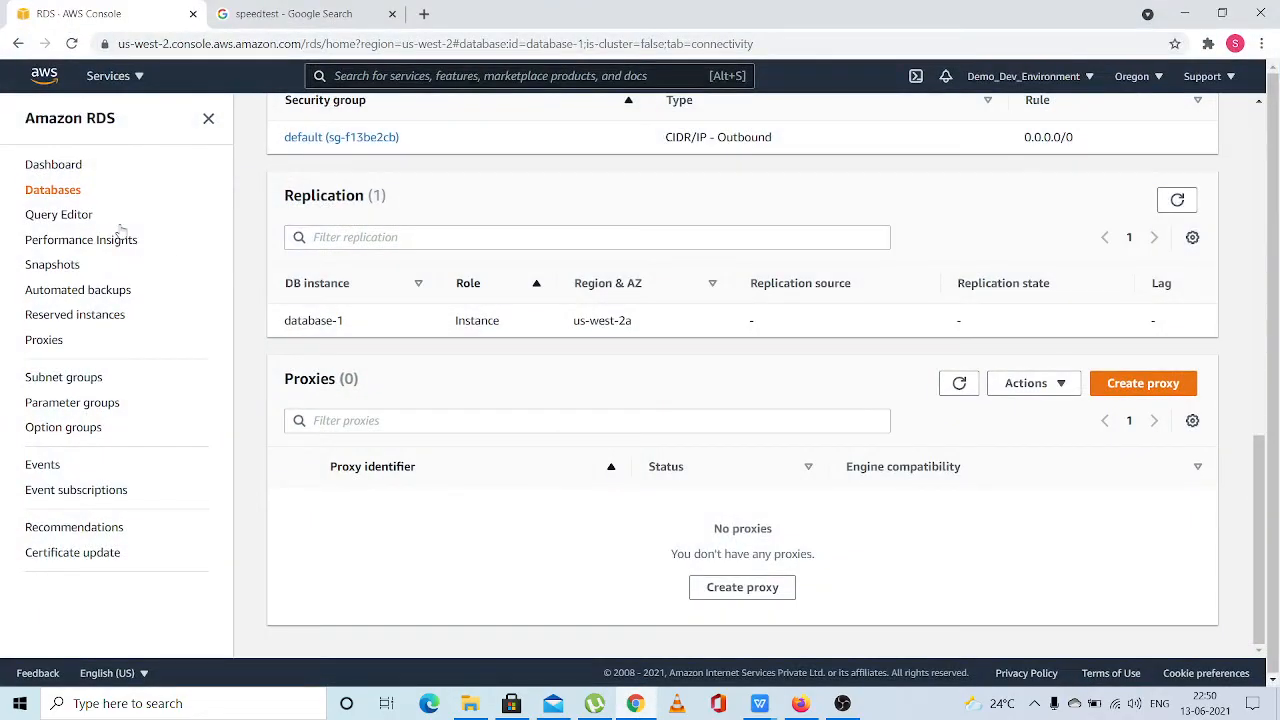
# Begin a new manual DB snapshot in RDS and choose database-1 as its DB instance
pyautogui.click(48, 276)
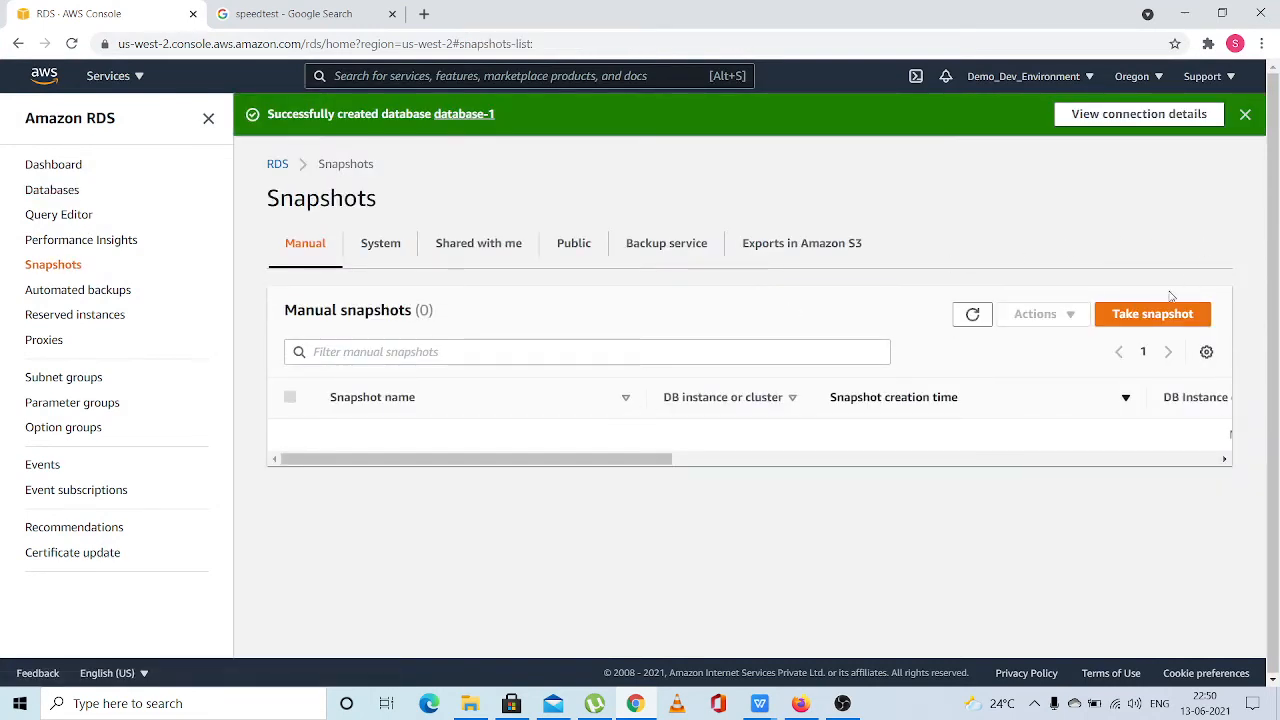
pyautogui.click(1150, 316)
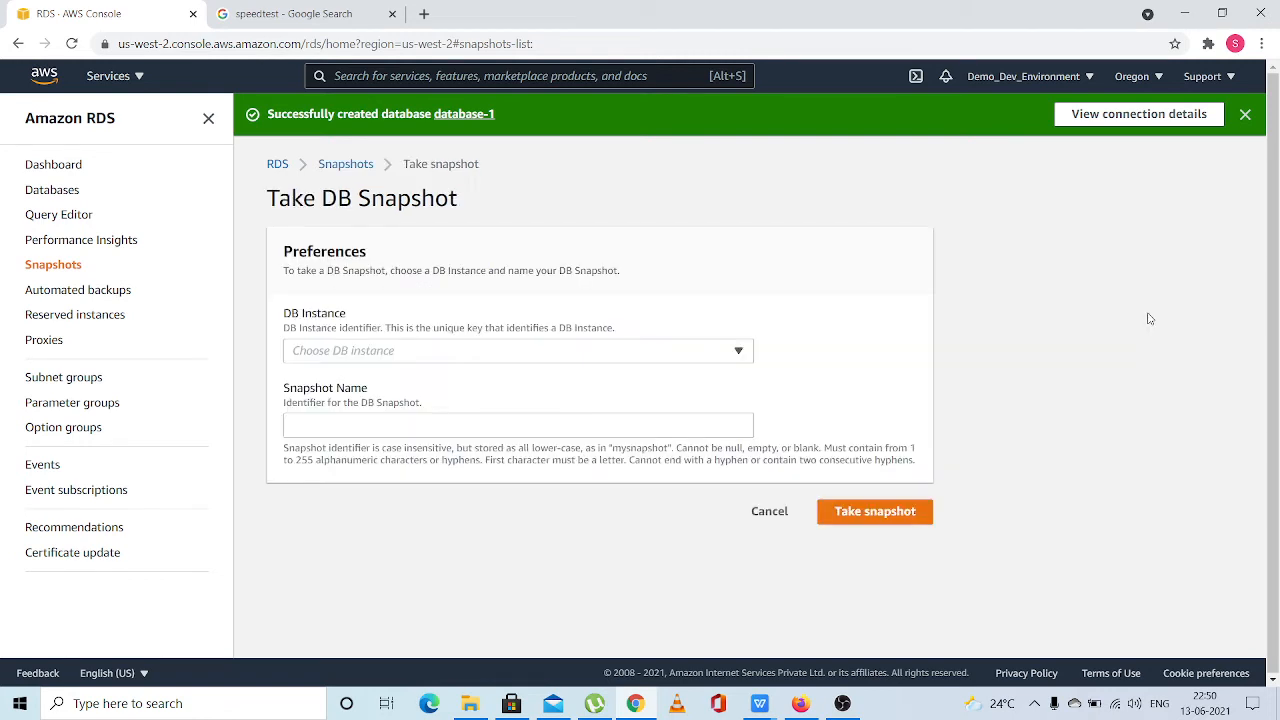
pyautogui.click(520, 350)
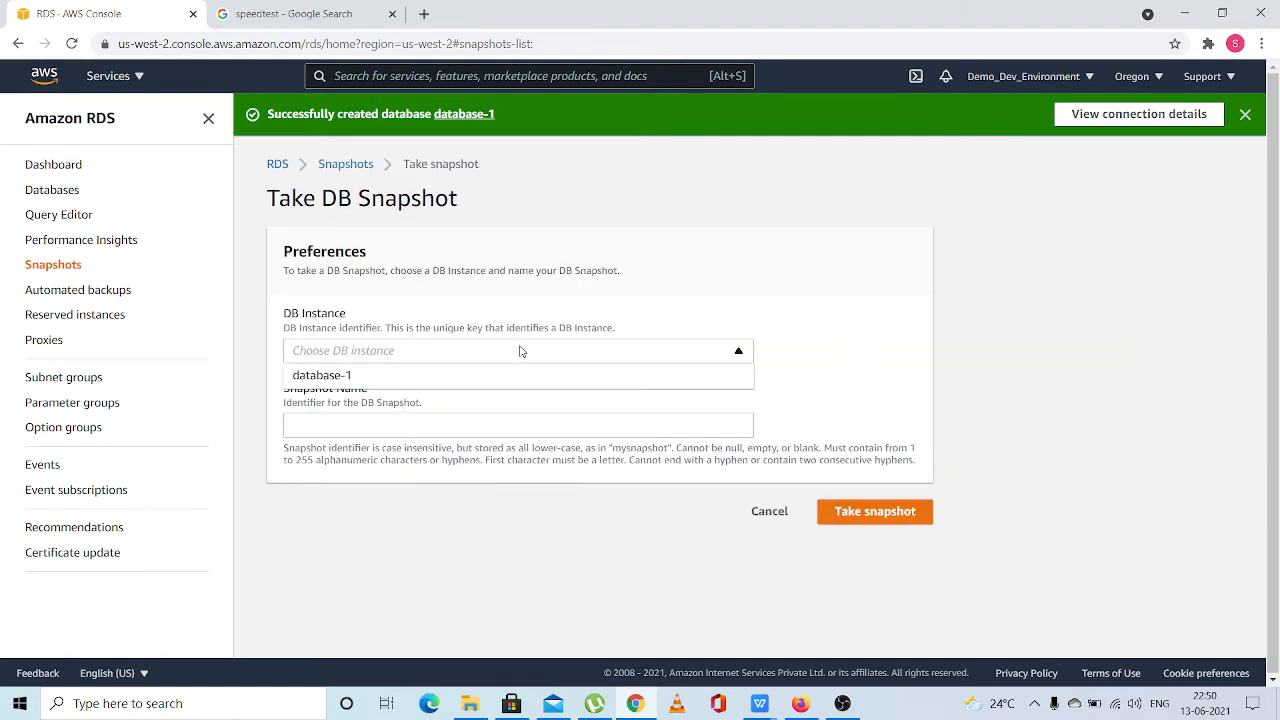
pyautogui.click(375, 375)
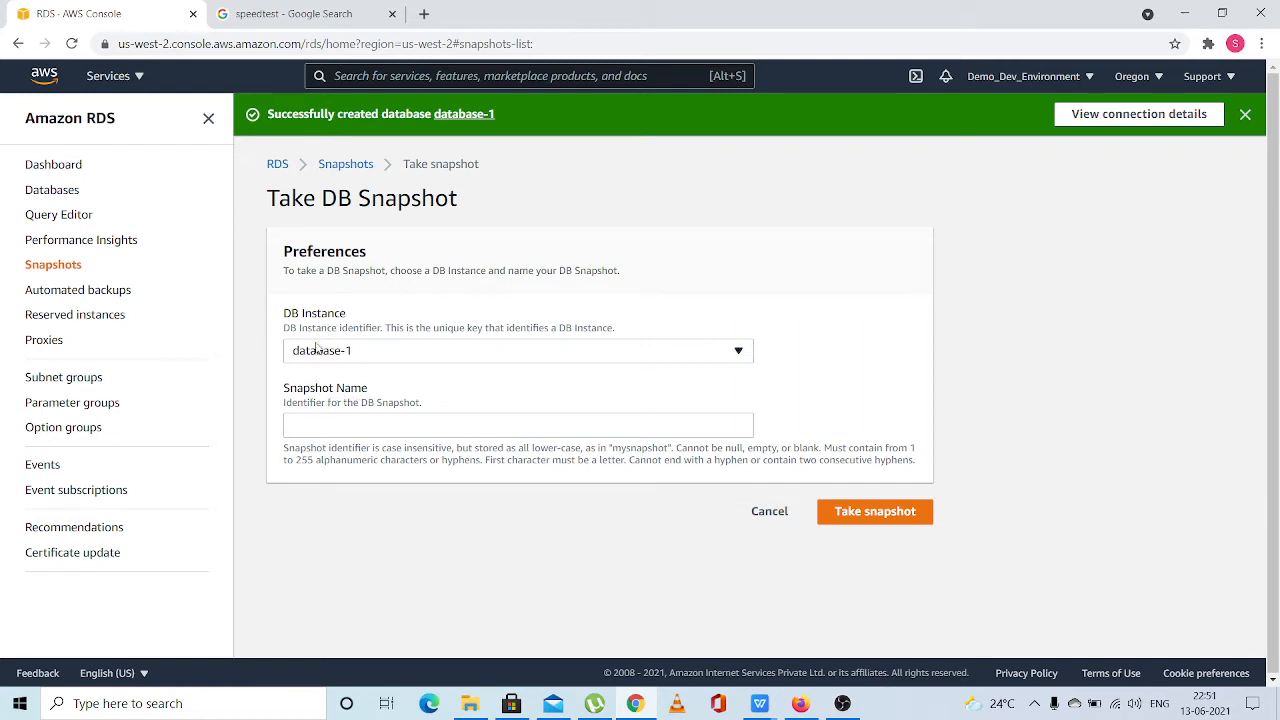
# Try to take the database-1 snapshot under the name UNENCYPTED_SNAPSHOT
pyautogui.click(343, 426)
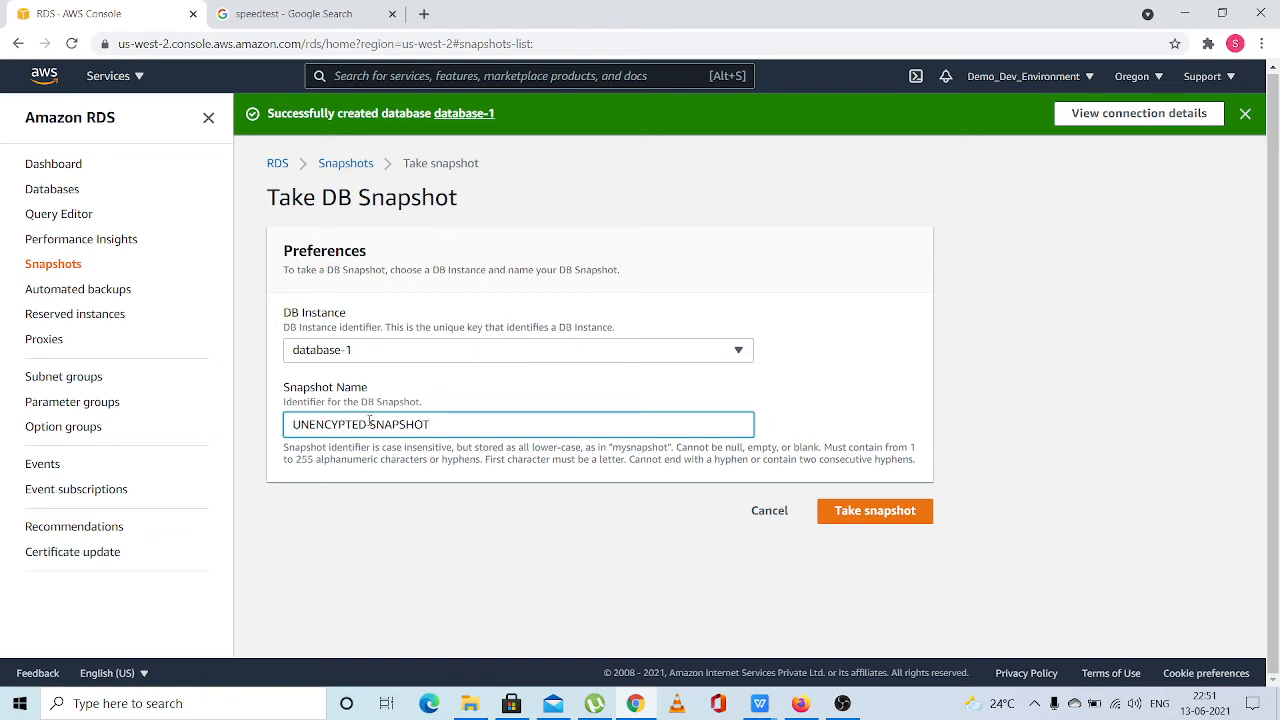
pyautogui.press('BackSpace')
pyautogui.write('_')
pyautogui.click(869, 512)
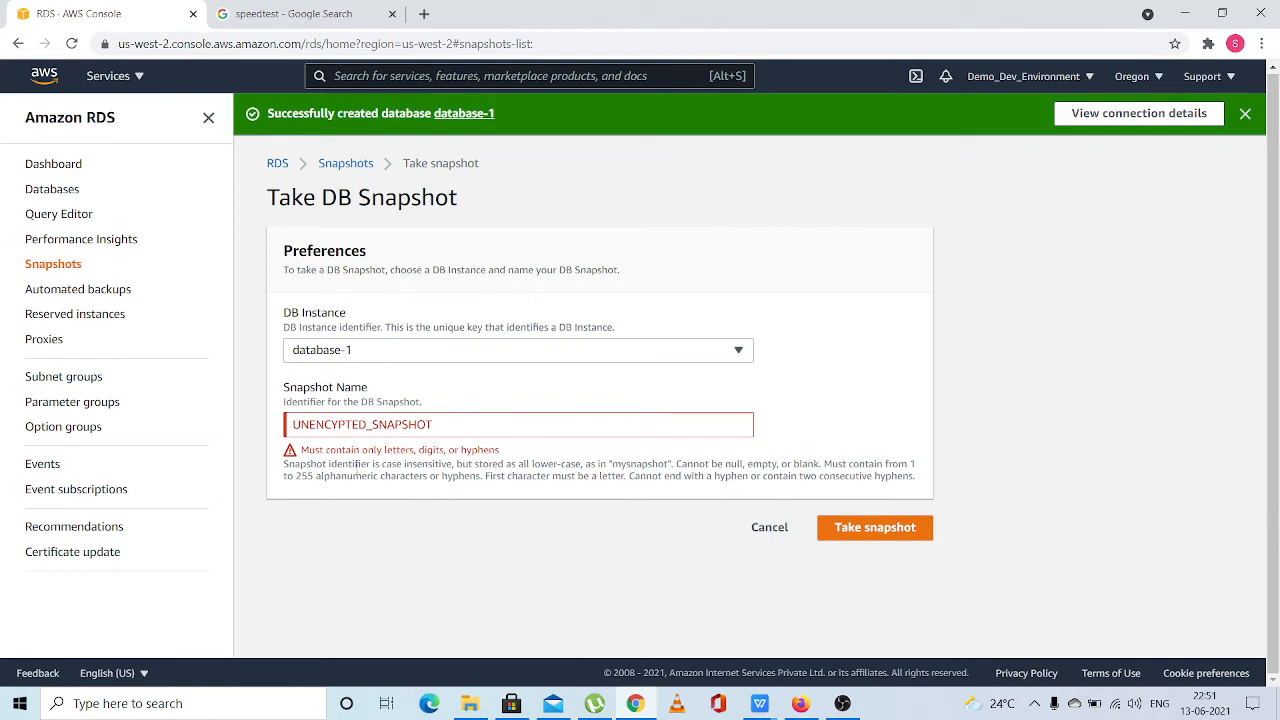
# Change the snapshot name to UNENCYPTEDSNAPSHOT without the underscore and take the snapshot
pyautogui.click(376, 424)
pyautogui.press('BackSpace')
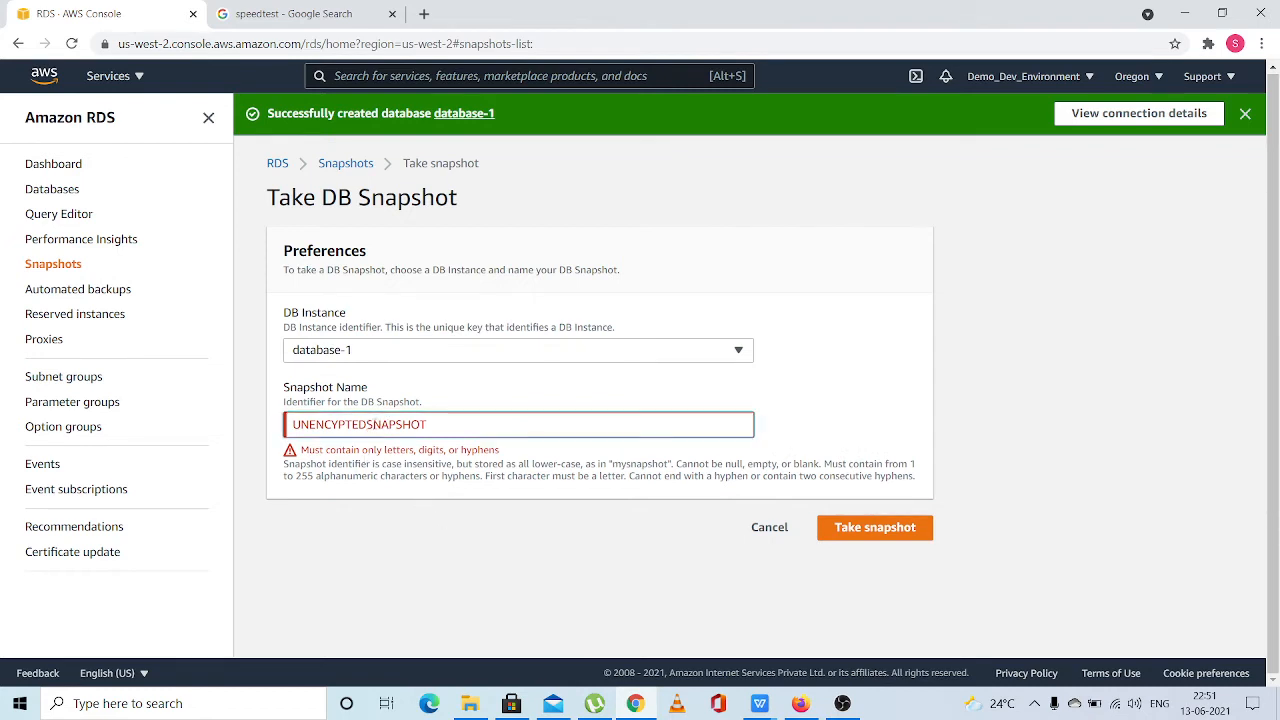
pyautogui.click(872, 527)
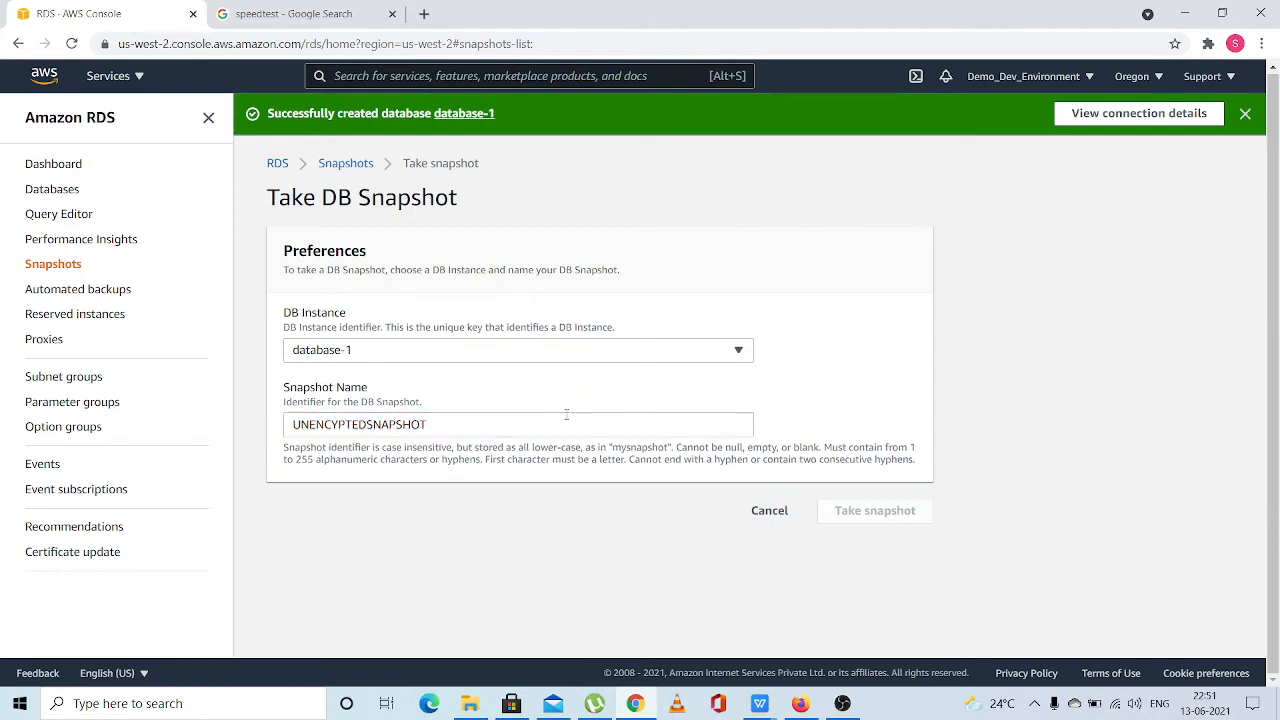
pyautogui.moveTo(481, 430); pyautogui.dragTo(197, 430)
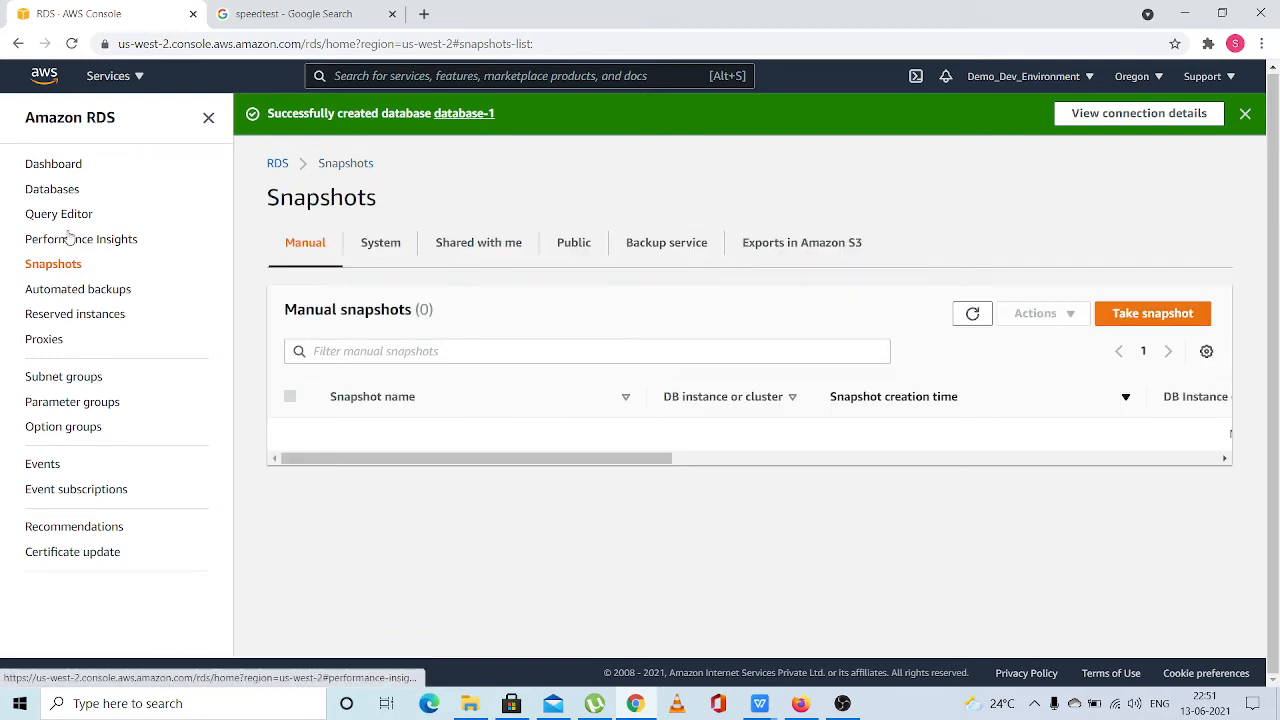
# Open EC2 in a separate browser tab and view its Elastic Block Store snapshots
pyautogui.click(100, 78)
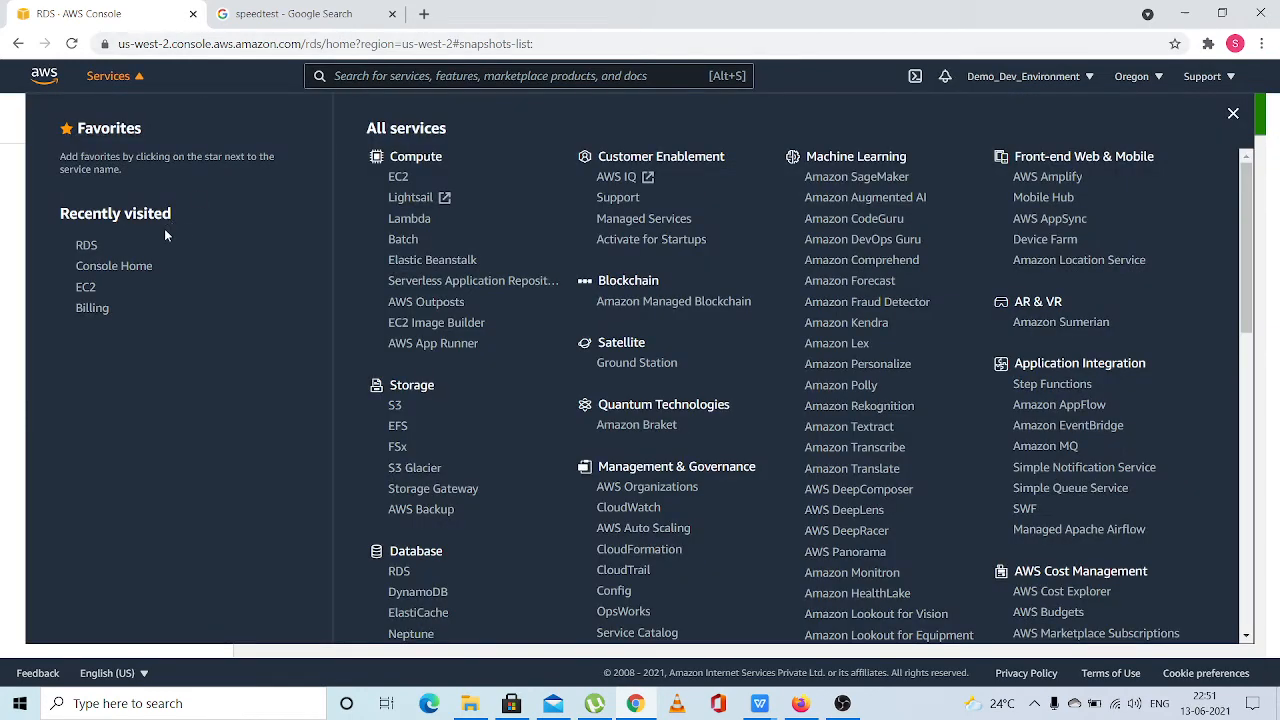
pyautogui.rightClick(84, 285)
pyautogui.click(106, 293)
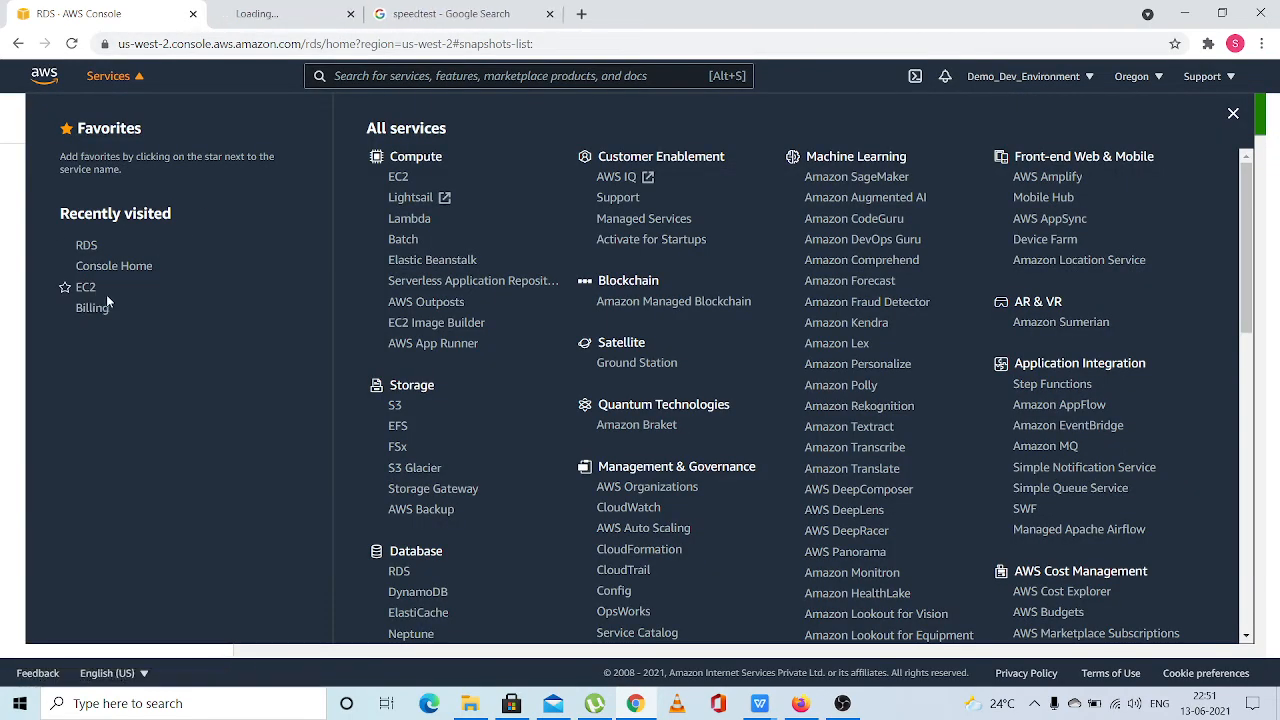
pyautogui.click(255, 14)
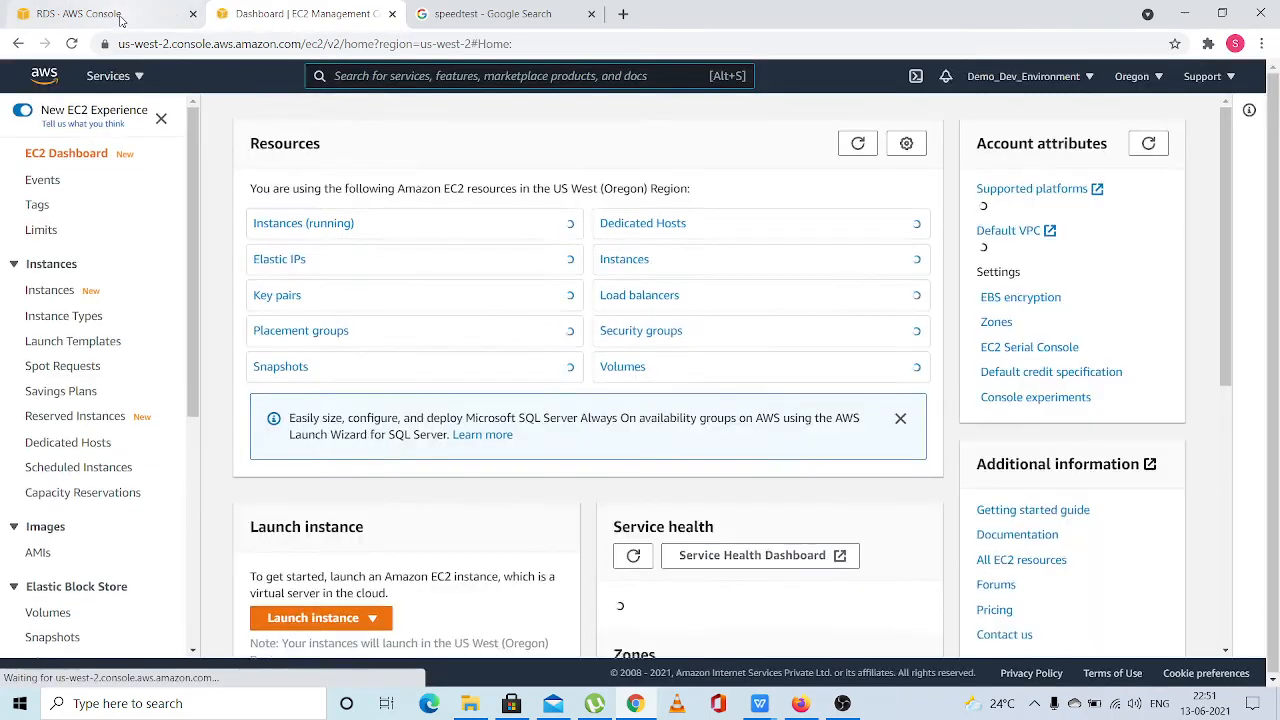
pyautogui.scroll(-2, 86, 420)
pyautogui.click(52, 450)
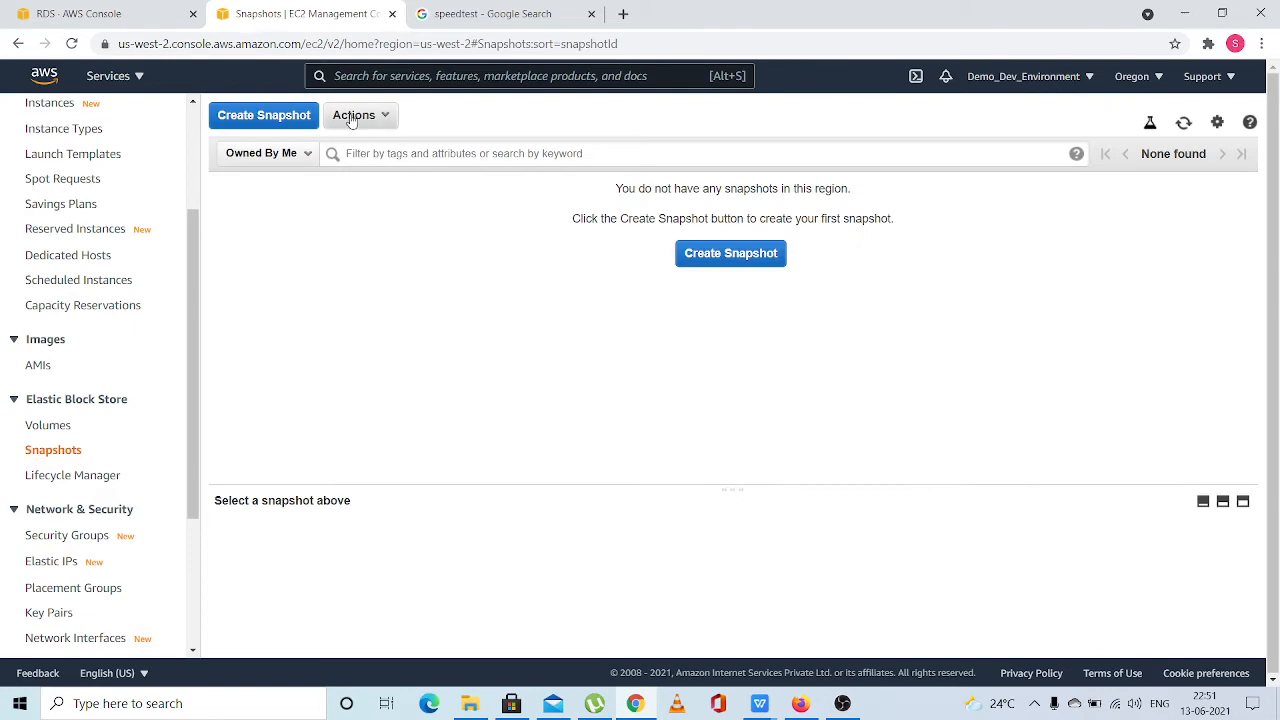
# Look through the AWS services list from the RDS tab and refresh the EC2 snapshots list
pyautogui.click(141, 16)
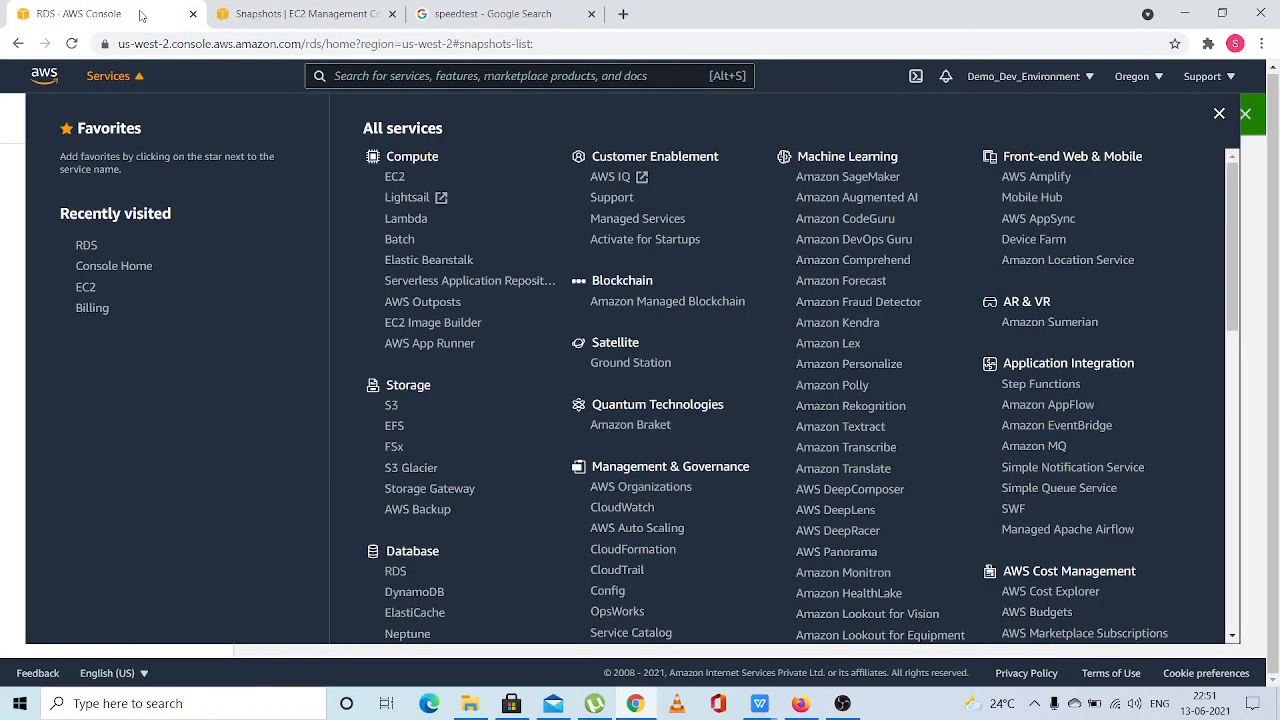
pyautogui.click(110, 78)
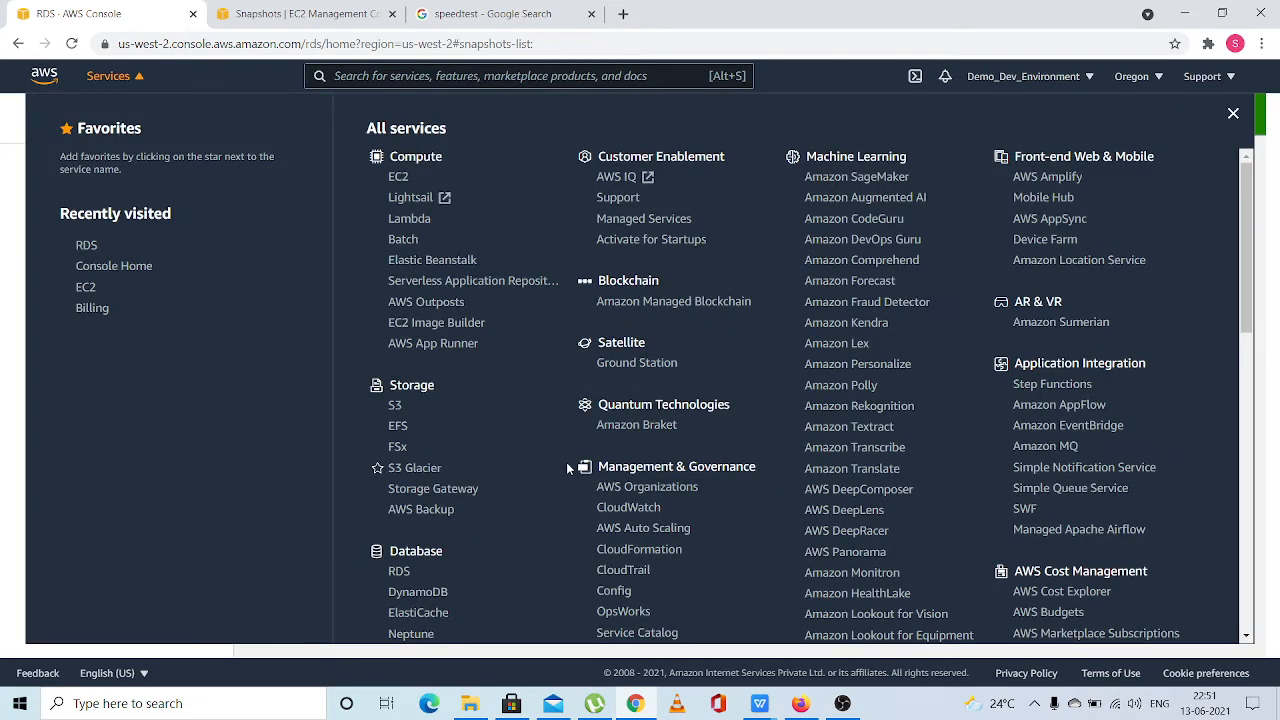
pyautogui.click(301, 22)
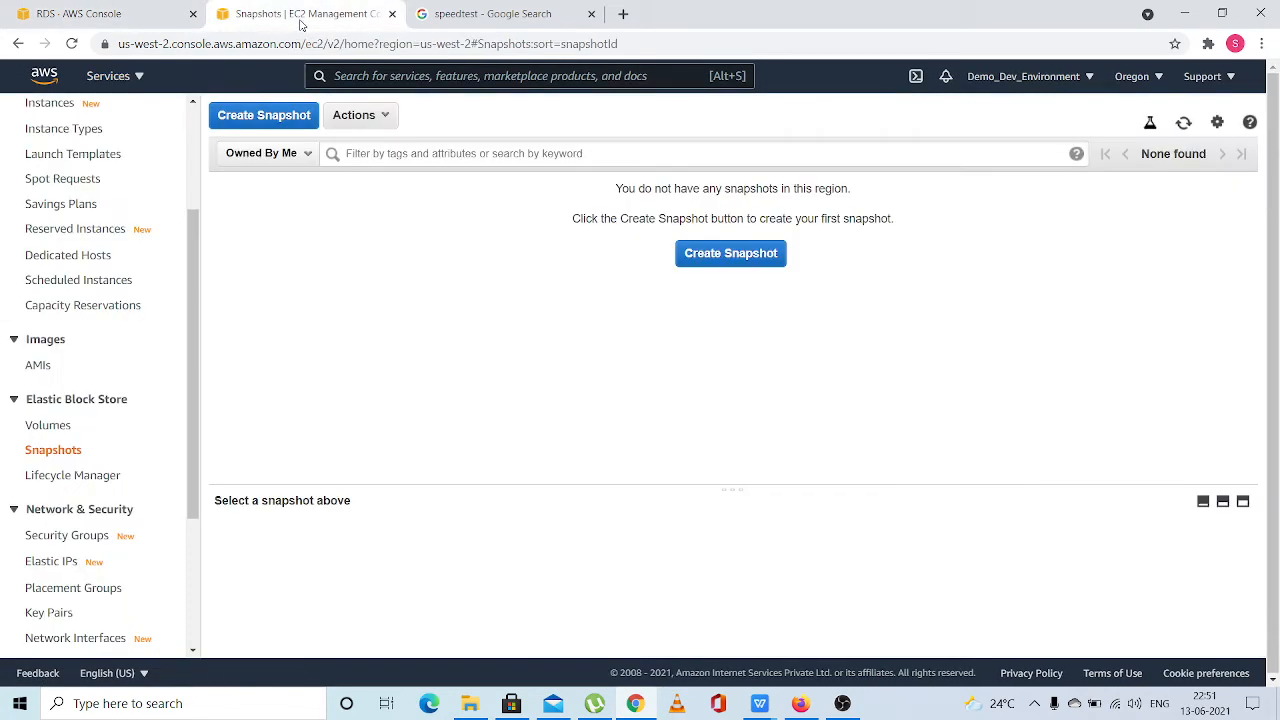
pyautogui.click(1183, 126)
# Refresh the RDS manual snapshots and review unencyptedsnapshot's details, including status, engine, storage, zone, port and encryption
pyautogui.click(117, 24)
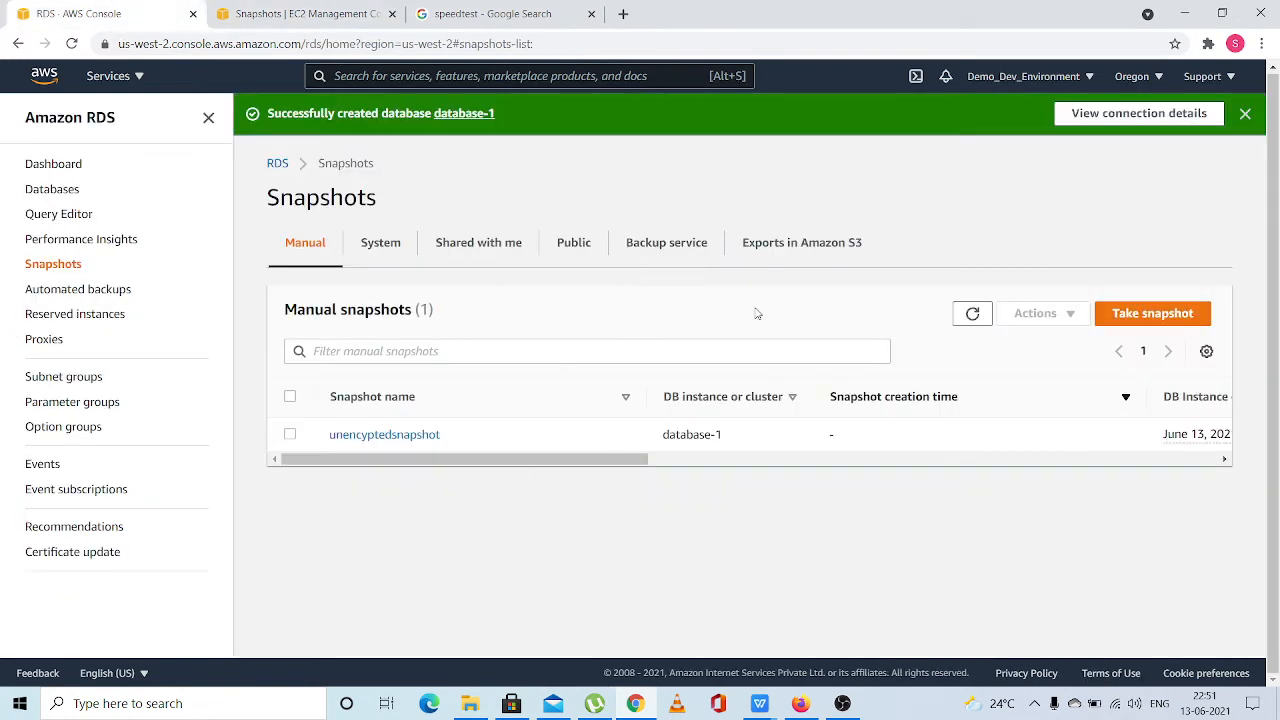
pyautogui.click(972, 316)
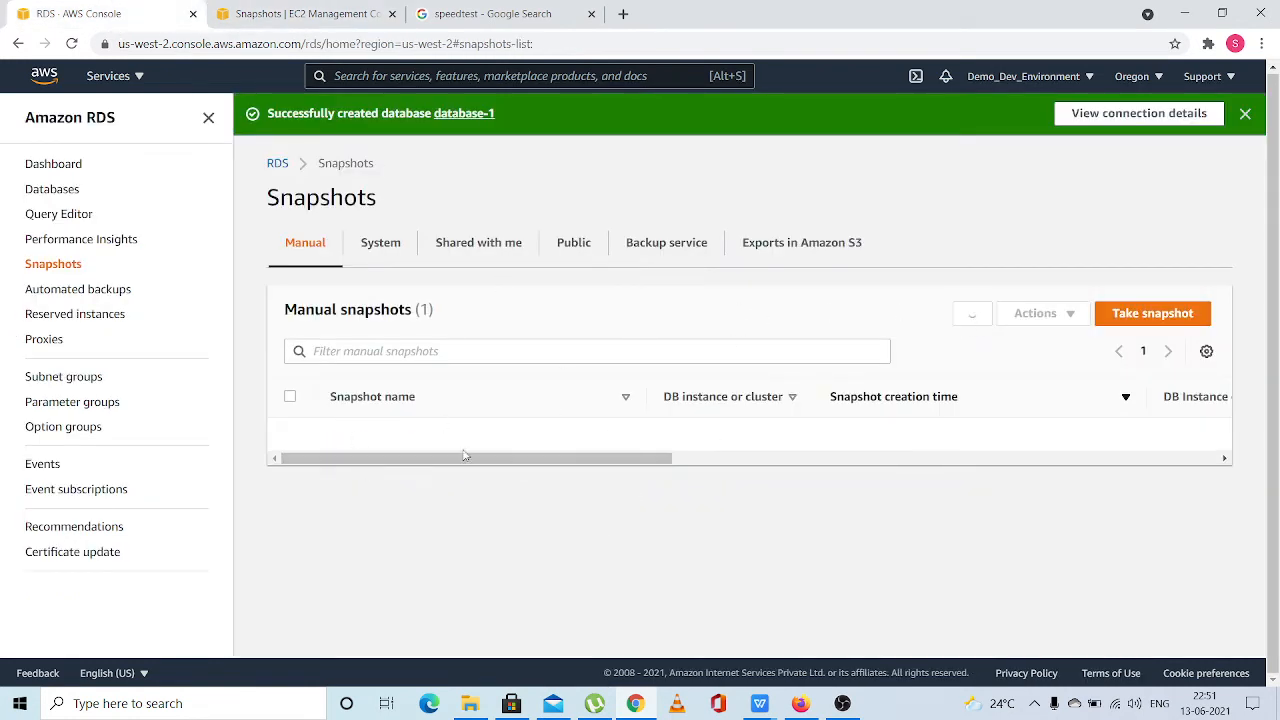
pyautogui.moveTo(469, 463); pyautogui.dragTo(791, 480)
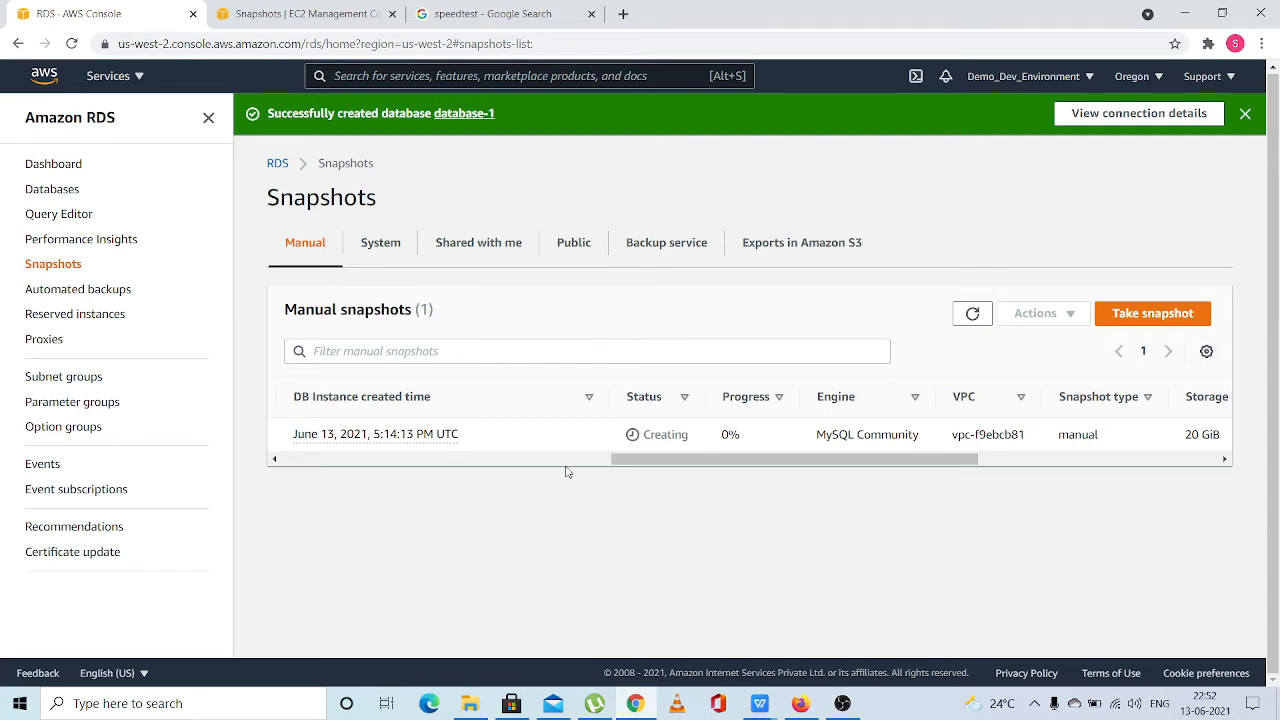
pyautogui.moveTo(643, 466); pyautogui.dragTo(986, 491)
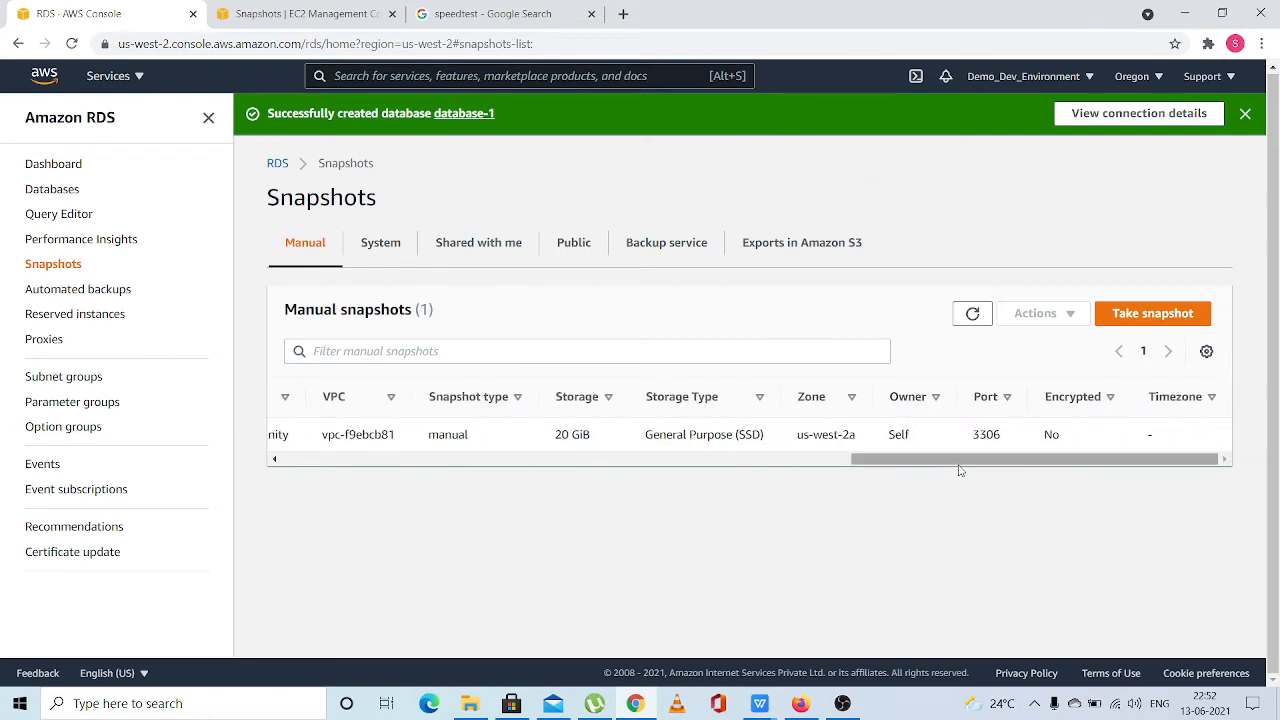
pyautogui.moveTo(958, 466); pyautogui.dragTo(305, 387)
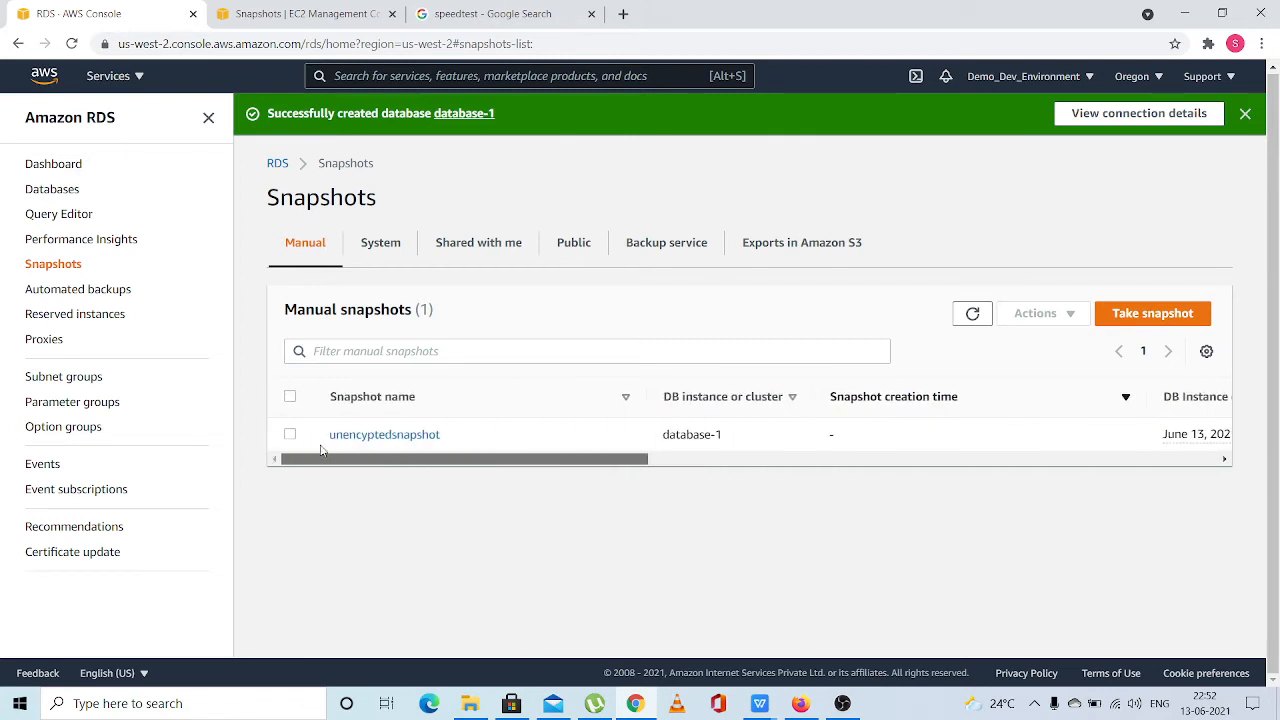
pyautogui.moveTo(343, 462); pyautogui.dragTo(978, 461)
pyautogui.moveTo(893, 483); pyautogui.dragTo(288, 468)
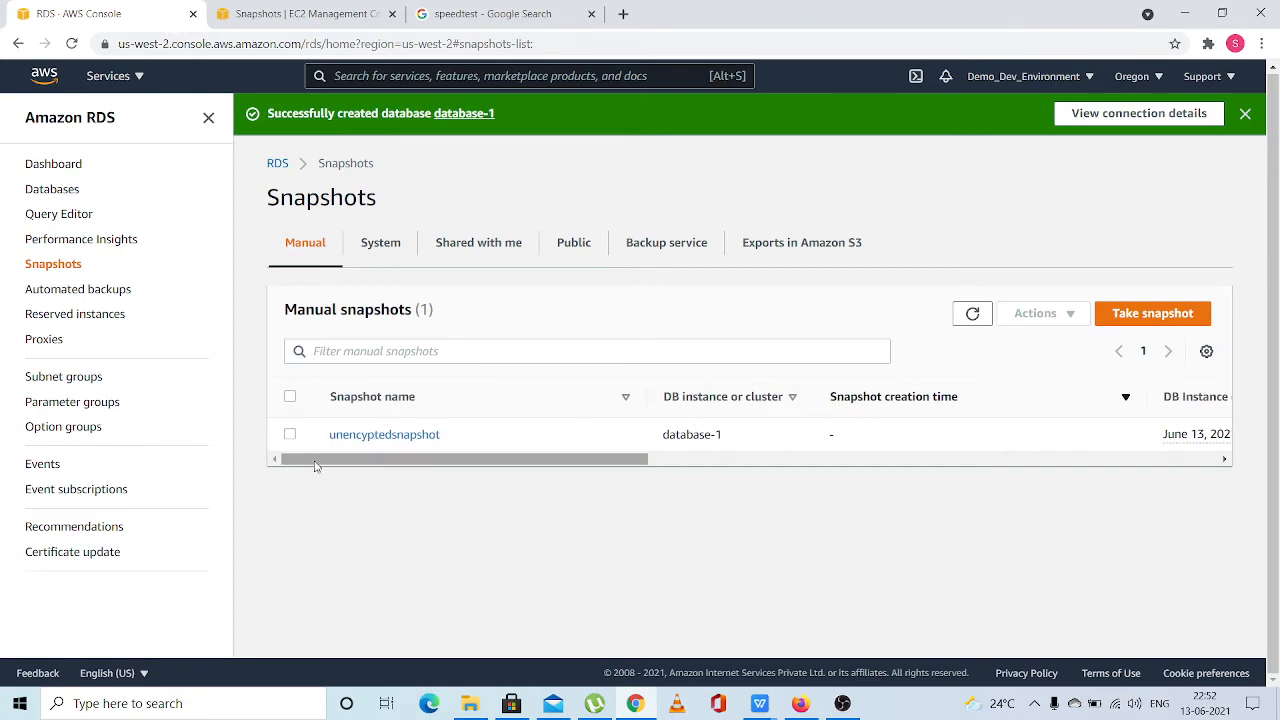
pyautogui.moveTo(315, 466); pyautogui.dragTo(253, 489)
pyautogui.moveTo(334, 466); pyautogui.dragTo(970, 425)
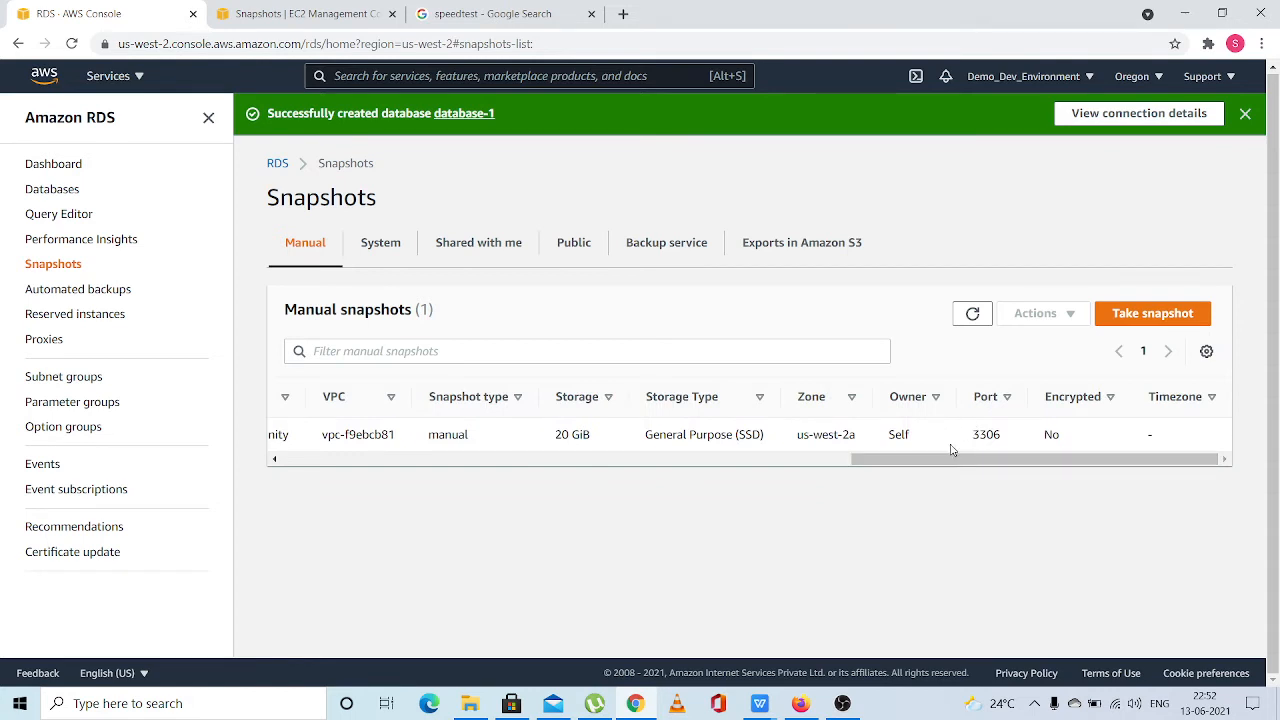
pyautogui.moveTo(951, 452); pyautogui.dragTo(313, 476)
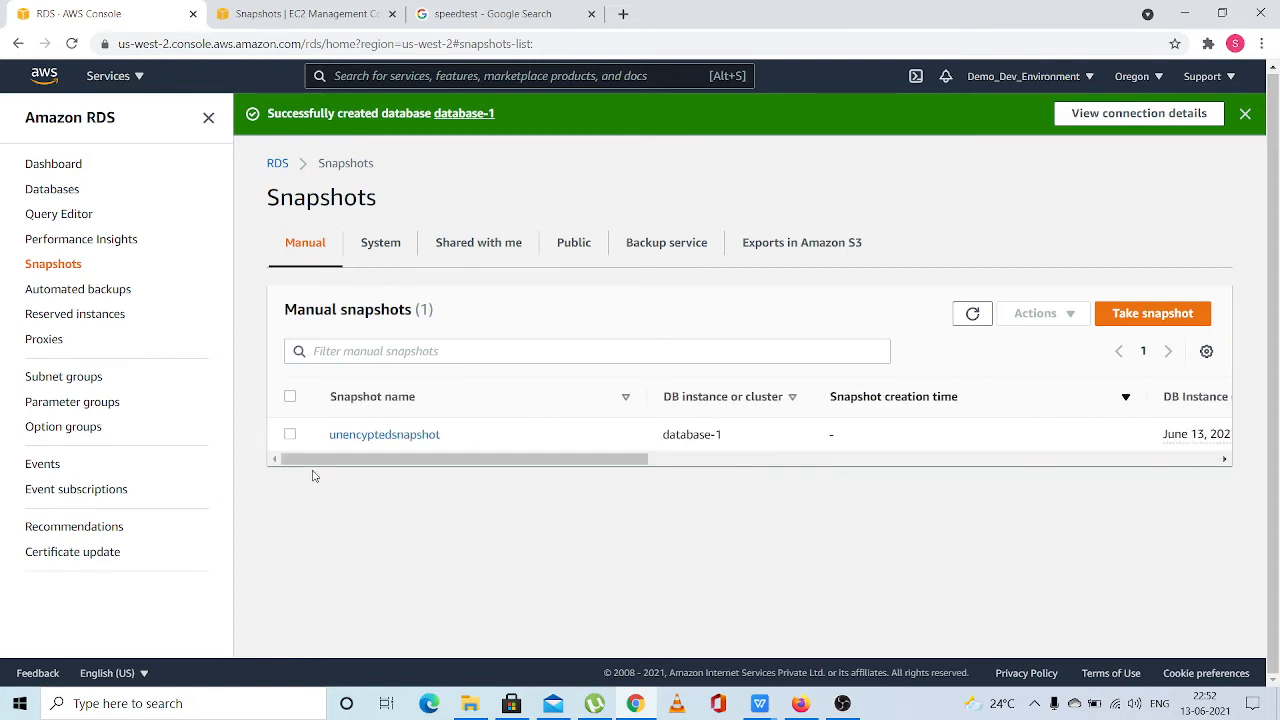
# Refresh the manual snapshots list repeatedly to monitor the status and progress of unencyptedsnapshot
pyautogui.moveTo(528, 457)
pyautogui.mouseDown()
pyautogui.moveTo(1004, 465)
pyautogui.moveTo(890, 474)
pyautogui.moveTo(823, 497)
pyautogui.moveTo(1124, 466)
pyautogui.moveTo(539, 472)
pyautogui.moveTo(556, 484)
pyautogui.moveTo(1095, 470)
pyautogui.moveTo(557, 437)
pyautogui.moveTo(486, 449)
pyautogui.moveTo(545, 446)
pyautogui.mouseUp()
pyautogui.click(989, 318)
pyautogui.moveTo(834, 509); pyautogui.dragTo(865, 505)
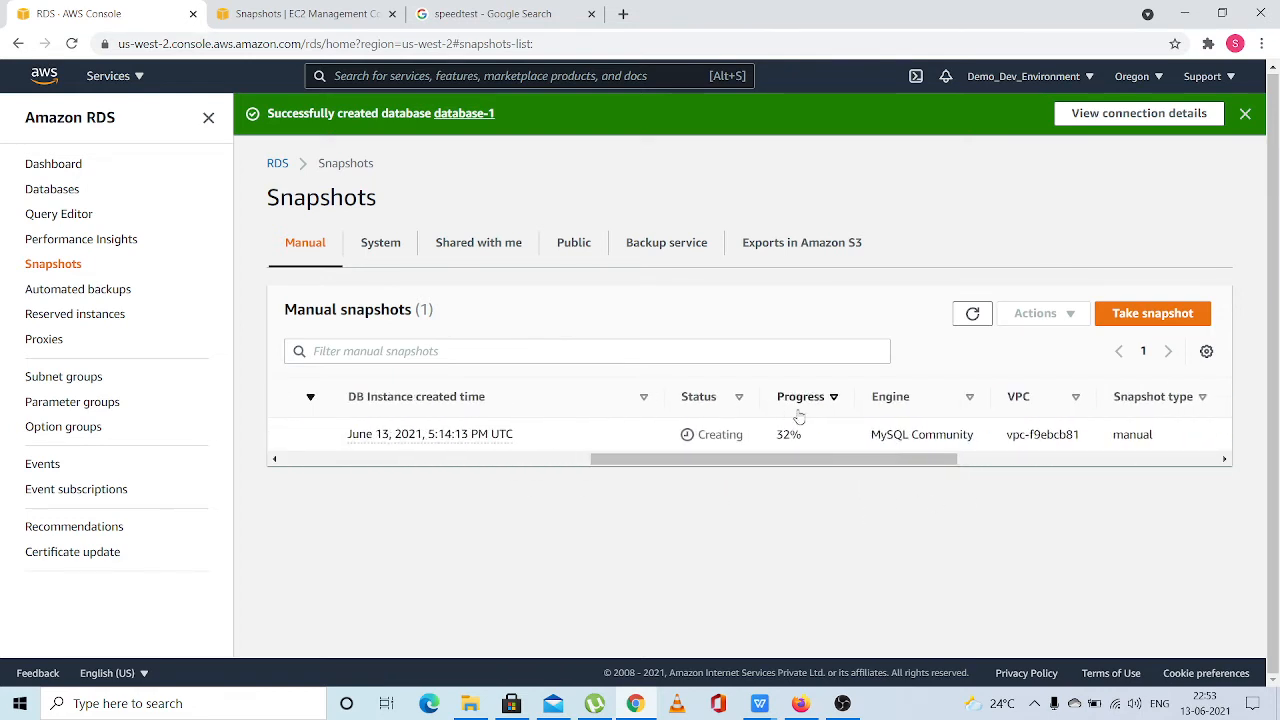
pyautogui.click(965, 315)
pyautogui.click(965, 315)
pyautogui.click(960, 317)
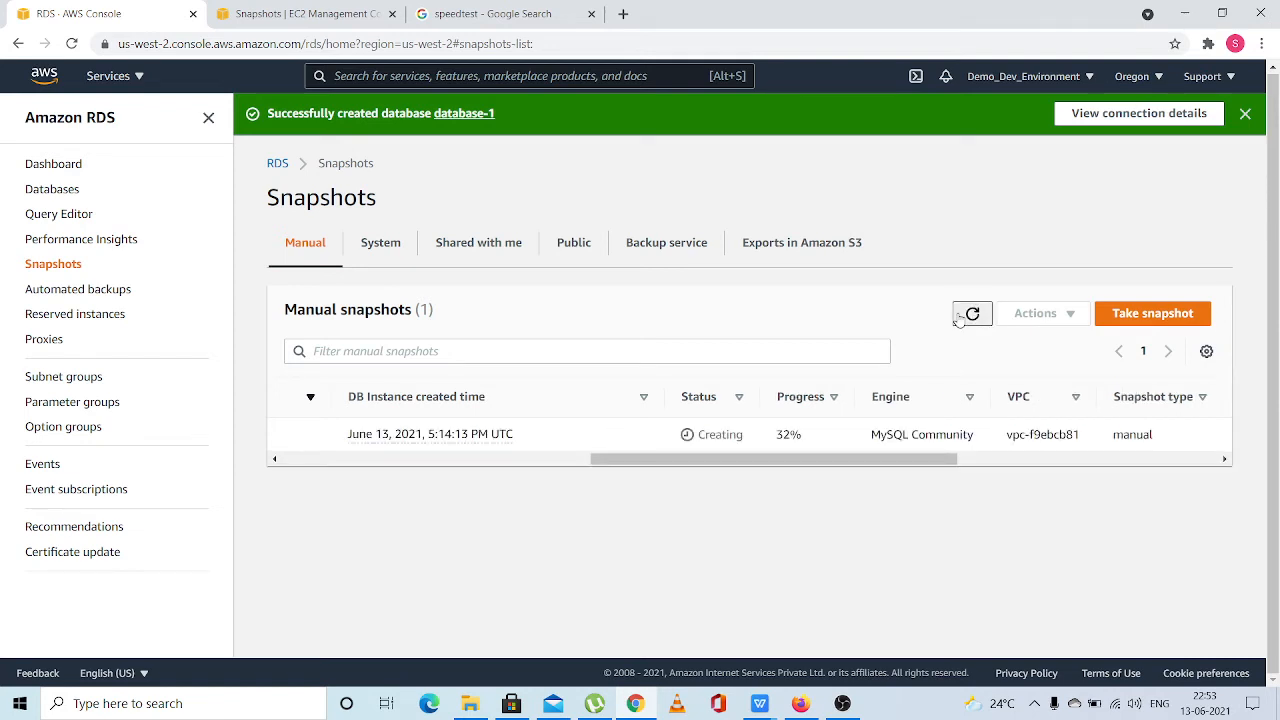
pyautogui.click(958, 317)
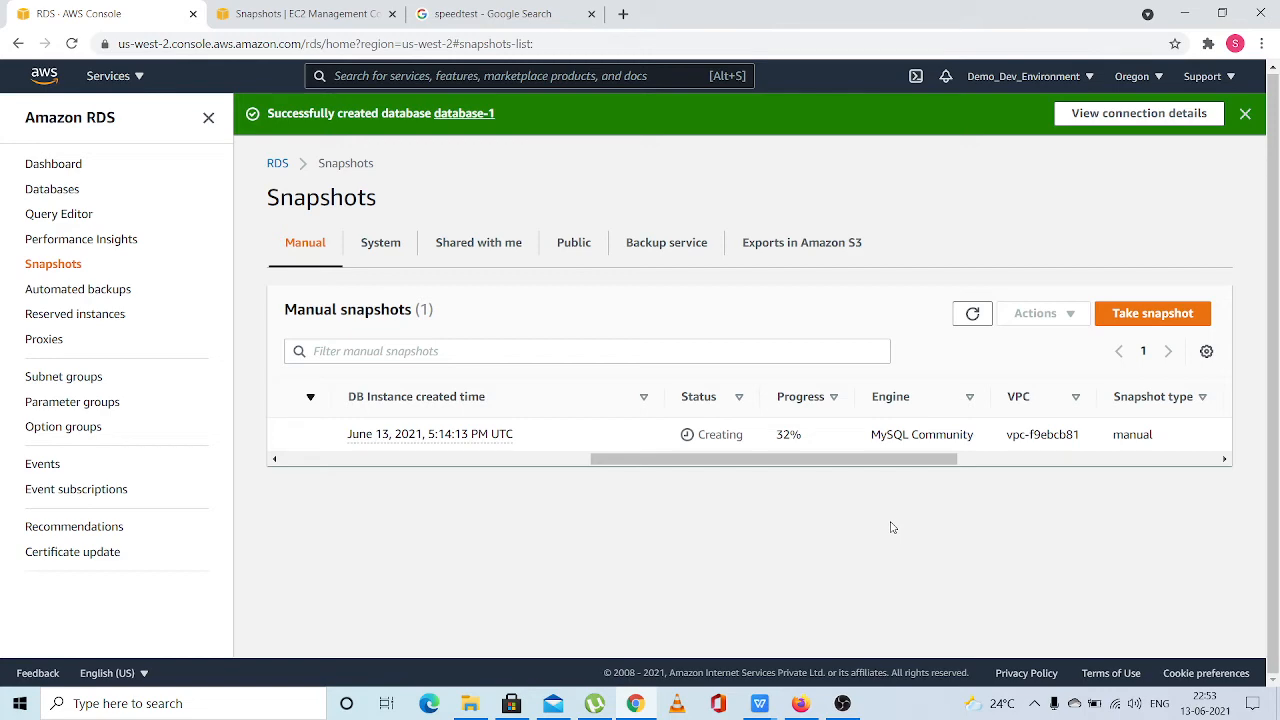
pyautogui.click(843, 703)
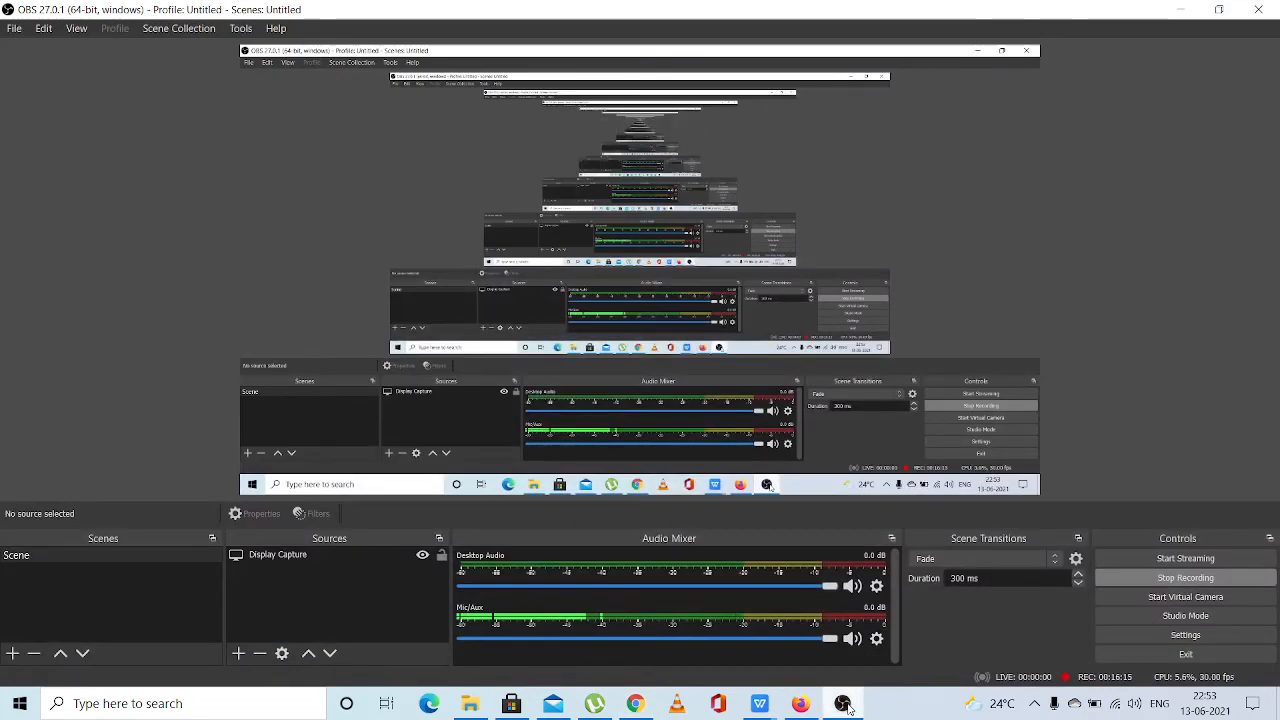
pyautogui.click(843, 703)
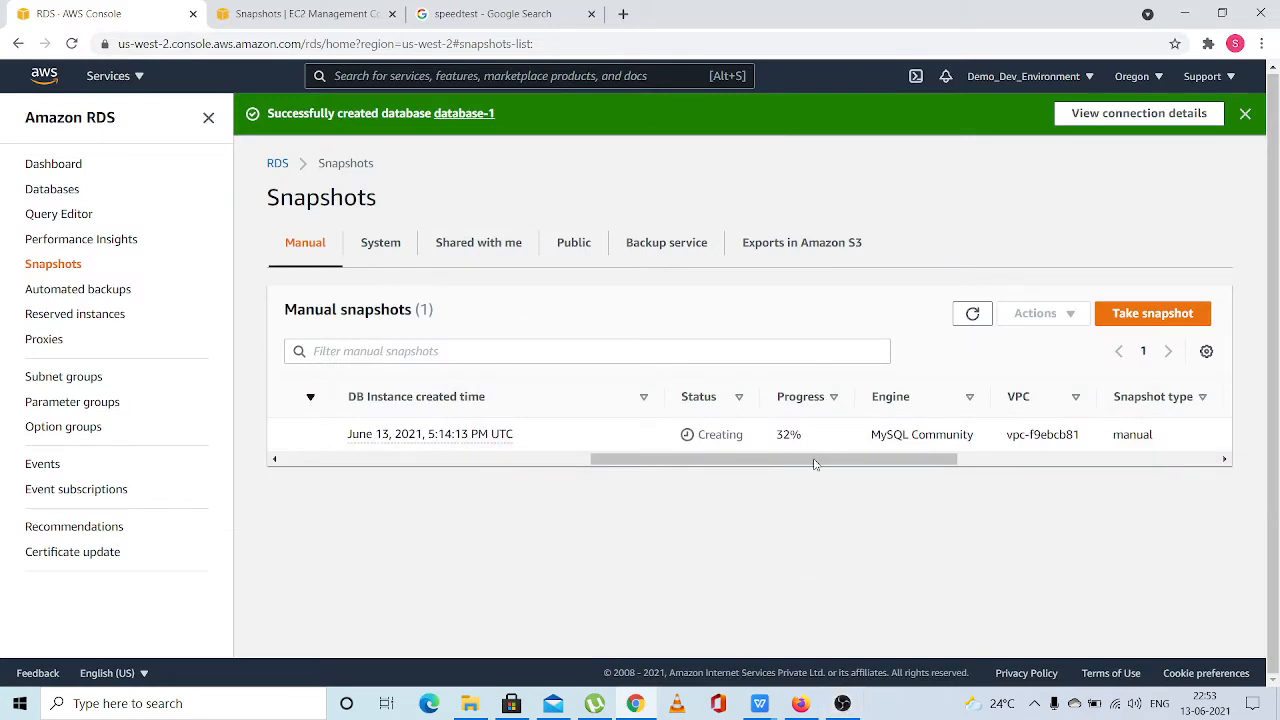
# Refresh the RDS manual snapshots list again and reload the EC2 snapshots page to compare
pyautogui.click(967, 314)
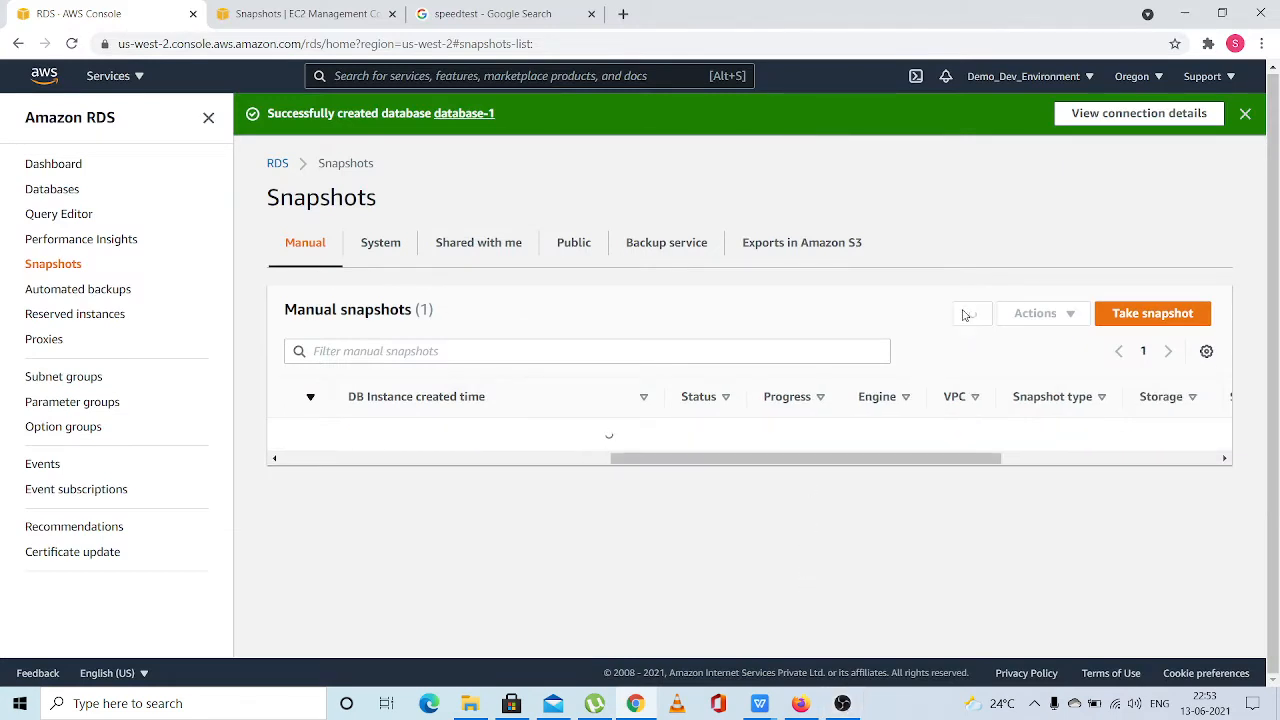
pyautogui.click(966, 315)
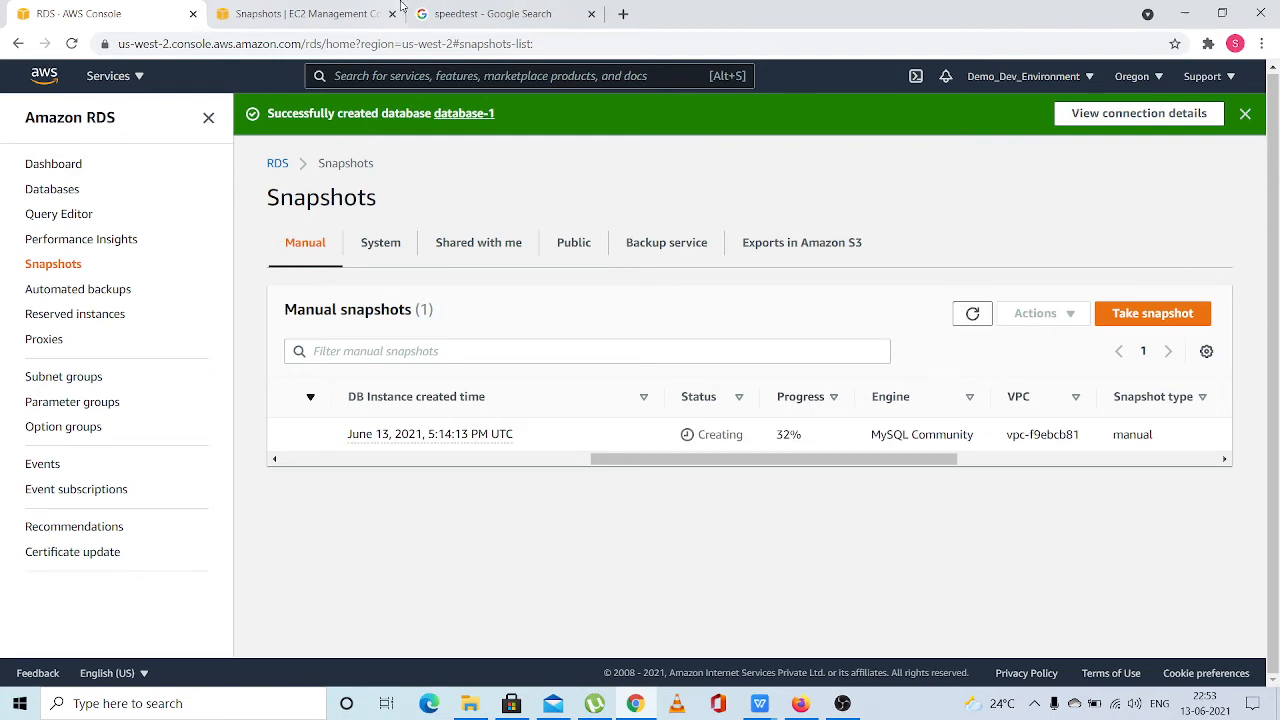
pyautogui.click(287, 20)
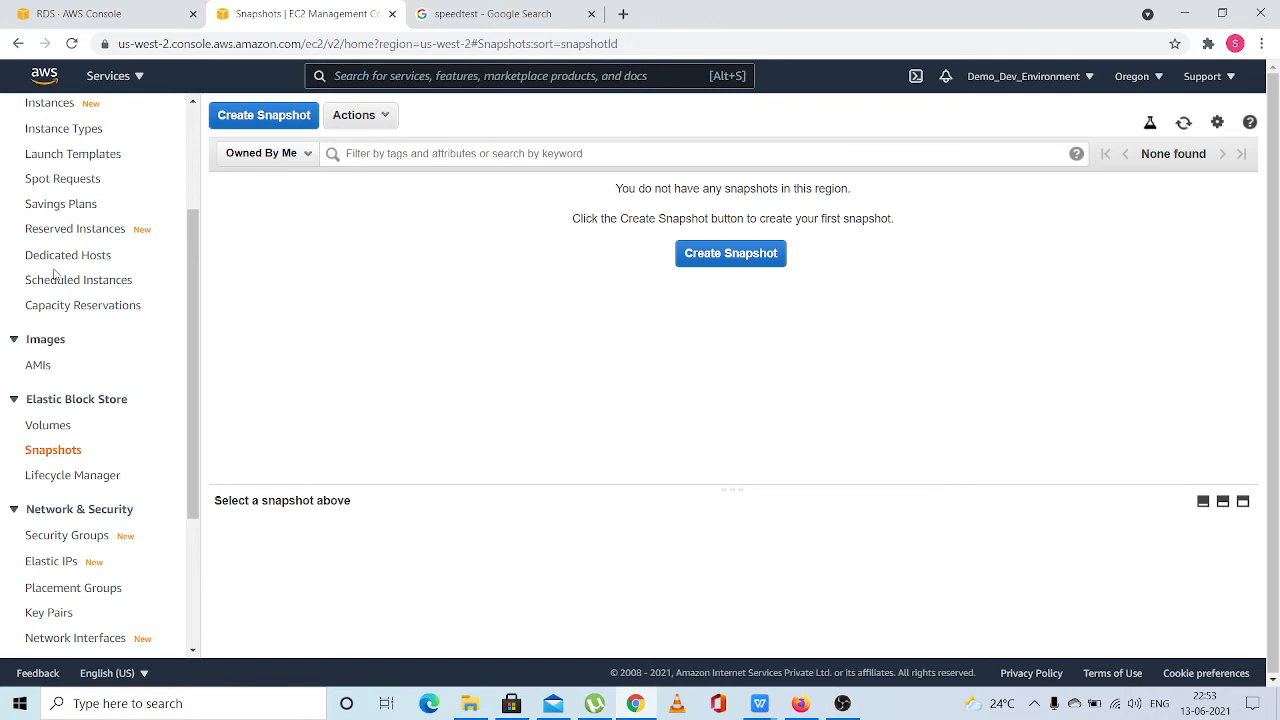
pyautogui.click(70, 45)
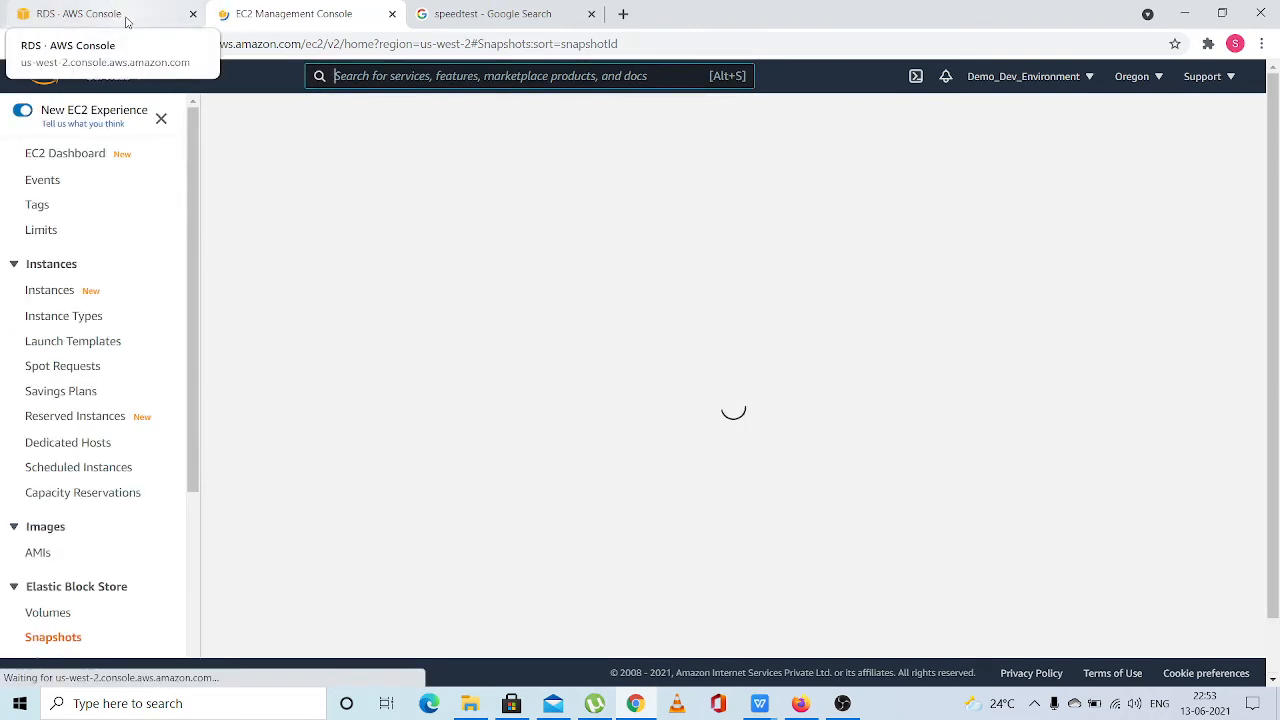
# Reload the RDS Snapshots page and check the status and progress columns of unencyptedsnapshot
pyautogui.click(100, 14)
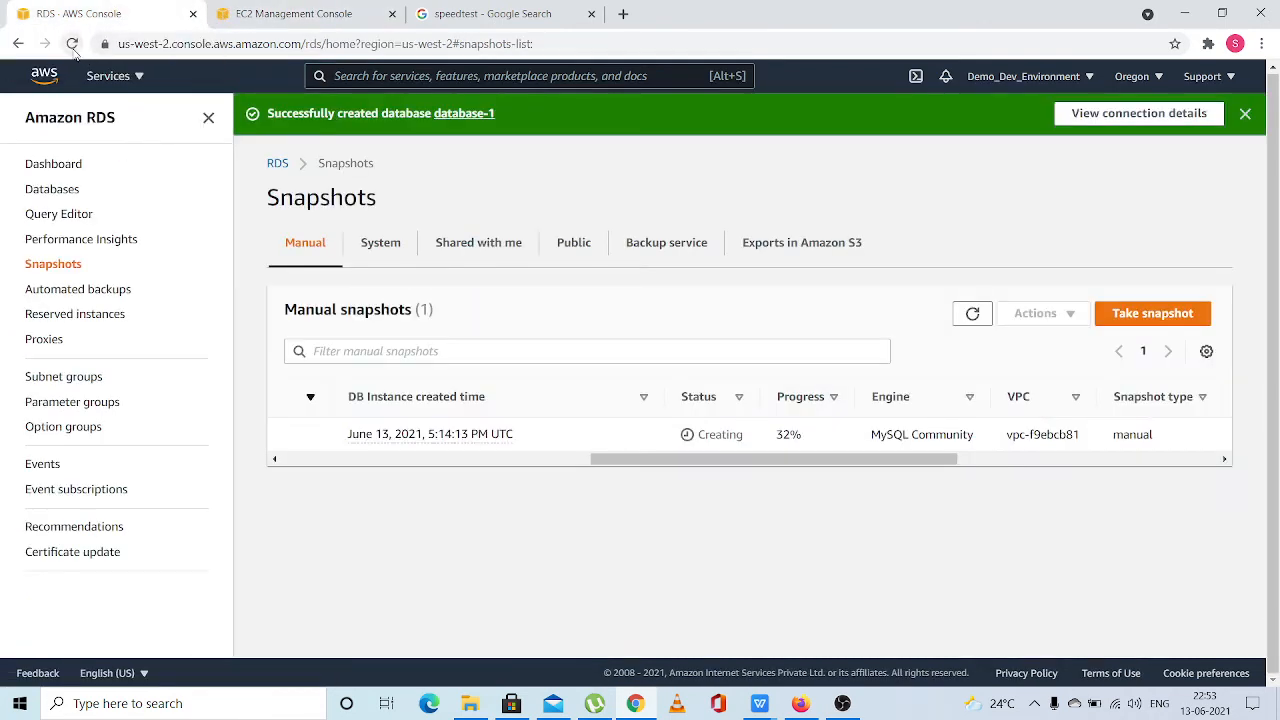
pyautogui.click(71, 44)
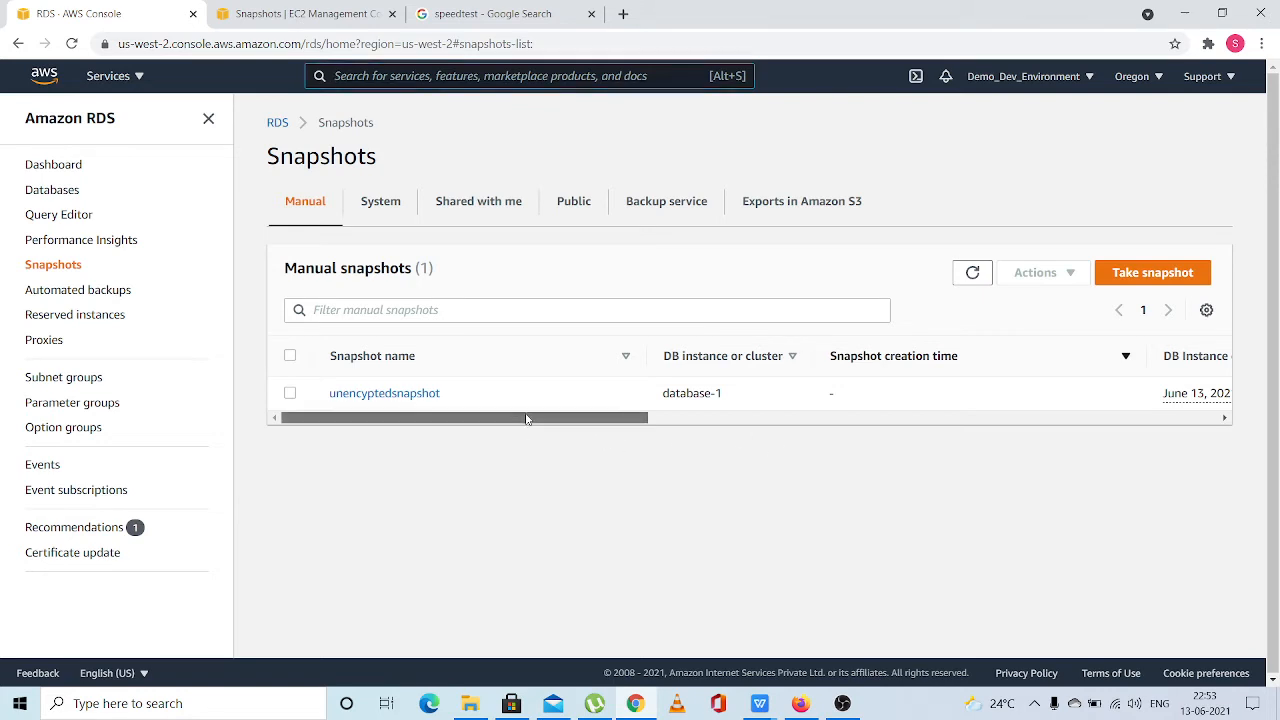
pyautogui.moveTo(526, 418); pyautogui.dragTo(850, 350)
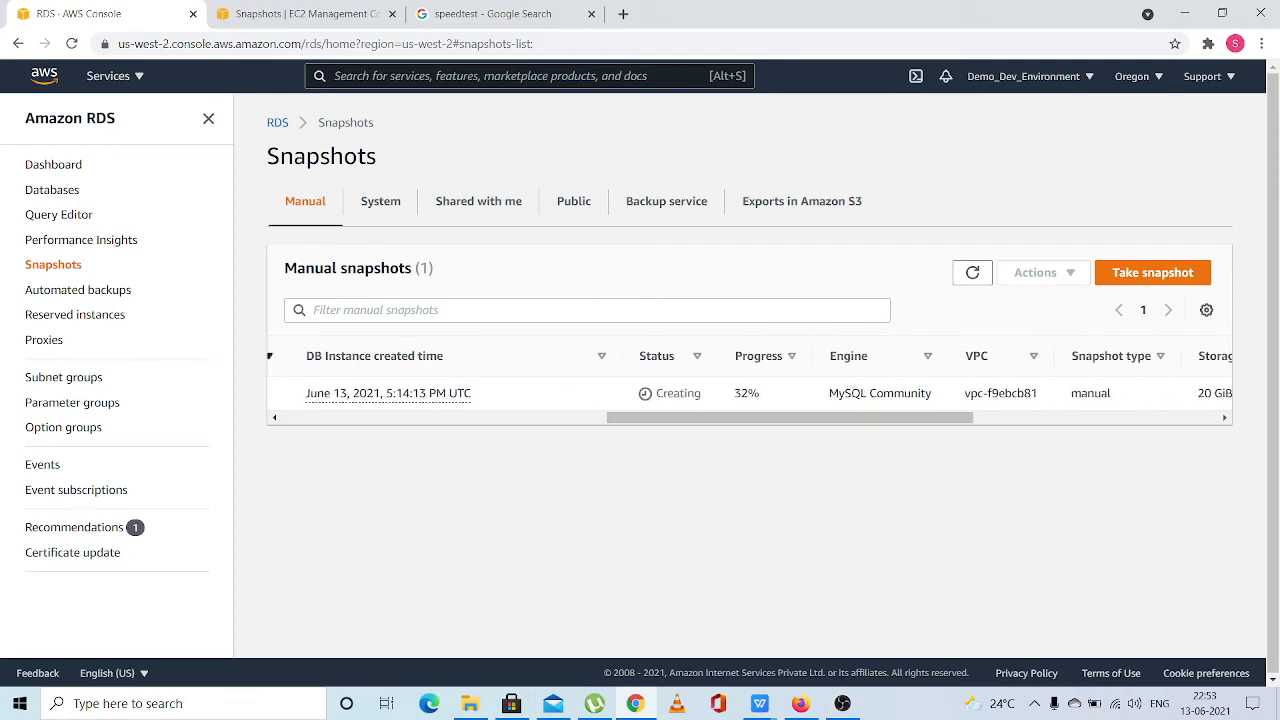
# Keep refreshing the RDS manual snapshots list to check the status and progress of unencyptedsnapshot
pyautogui.click(968, 281)
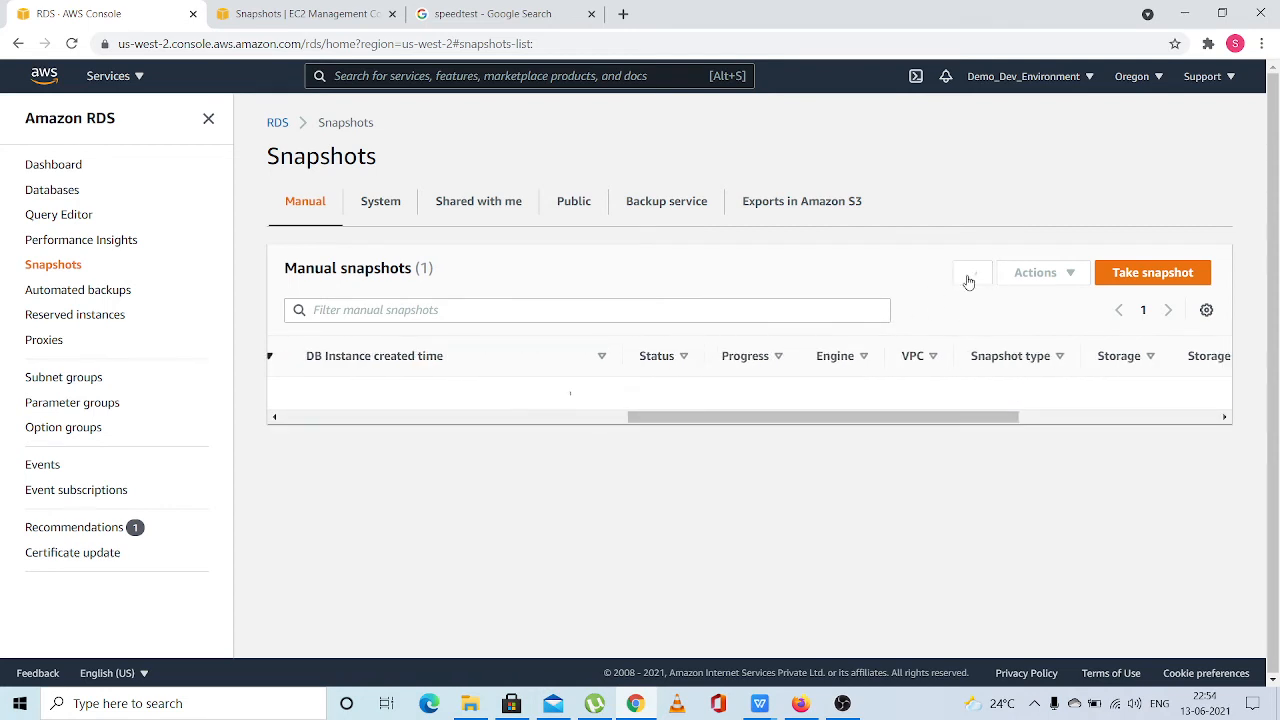
pyautogui.click(968, 281)
pyautogui.click(968, 281)
pyautogui.click(968, 281)
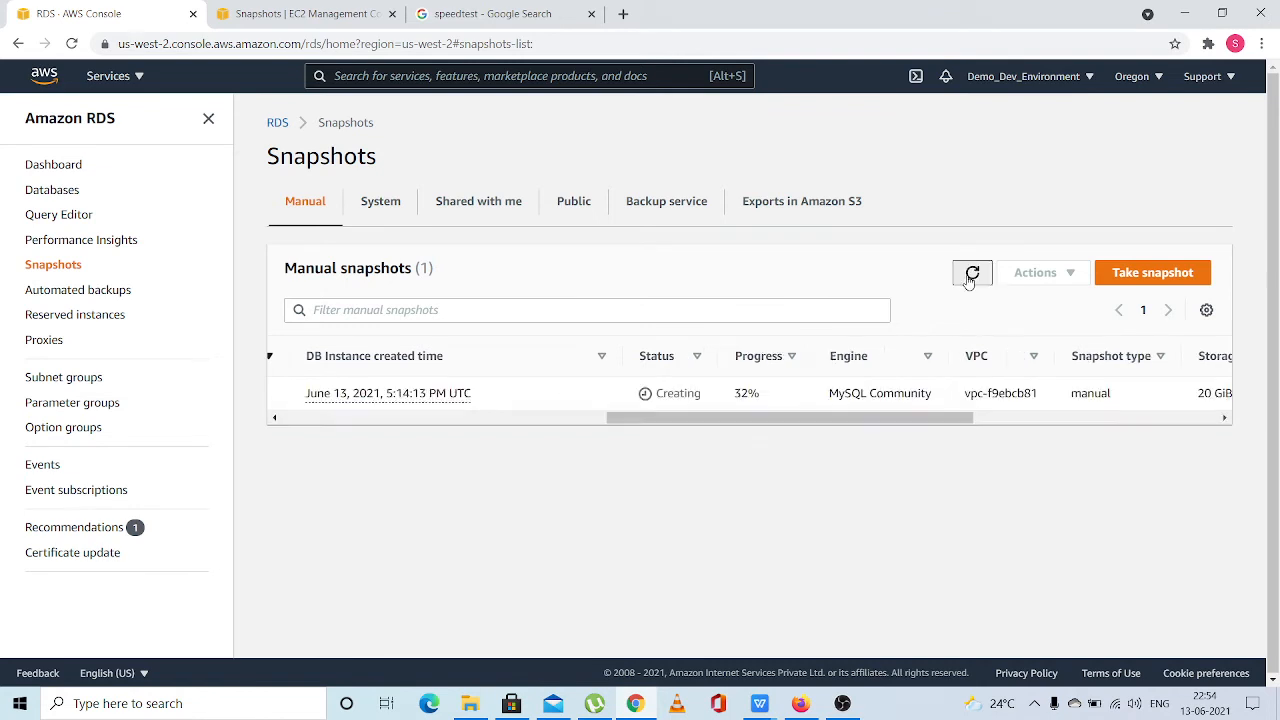
pyautogui.click(968, 281)
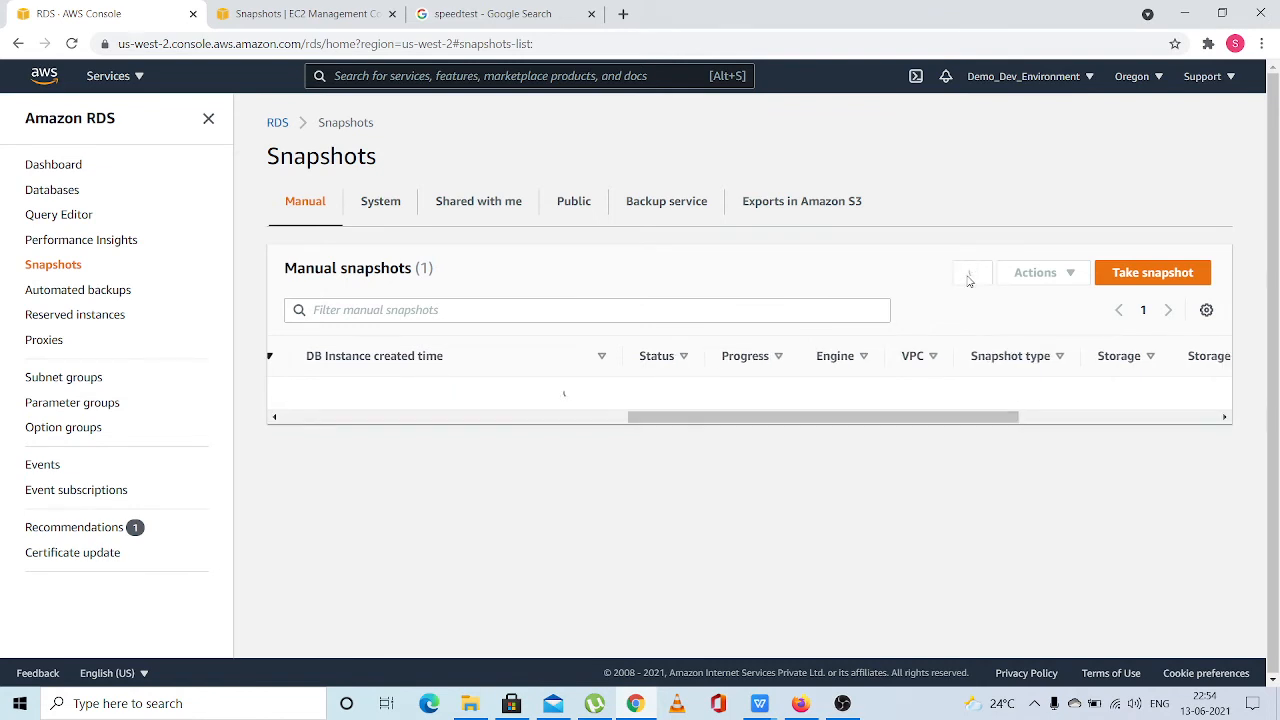
pyautogui.click(964, 283)
pyautogui.click(963, 284)
pyautogui.click(962, 284)
pyautogui.click(962, 285)
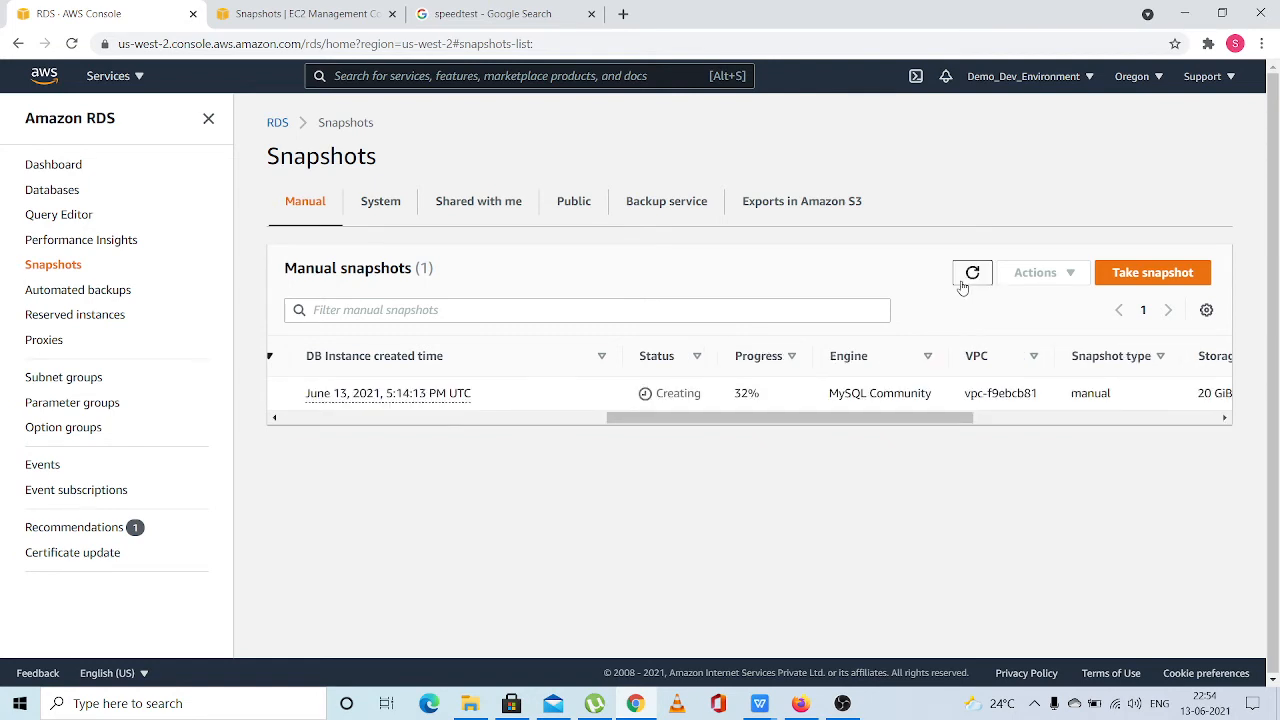
pyautogui.click(962, 285)
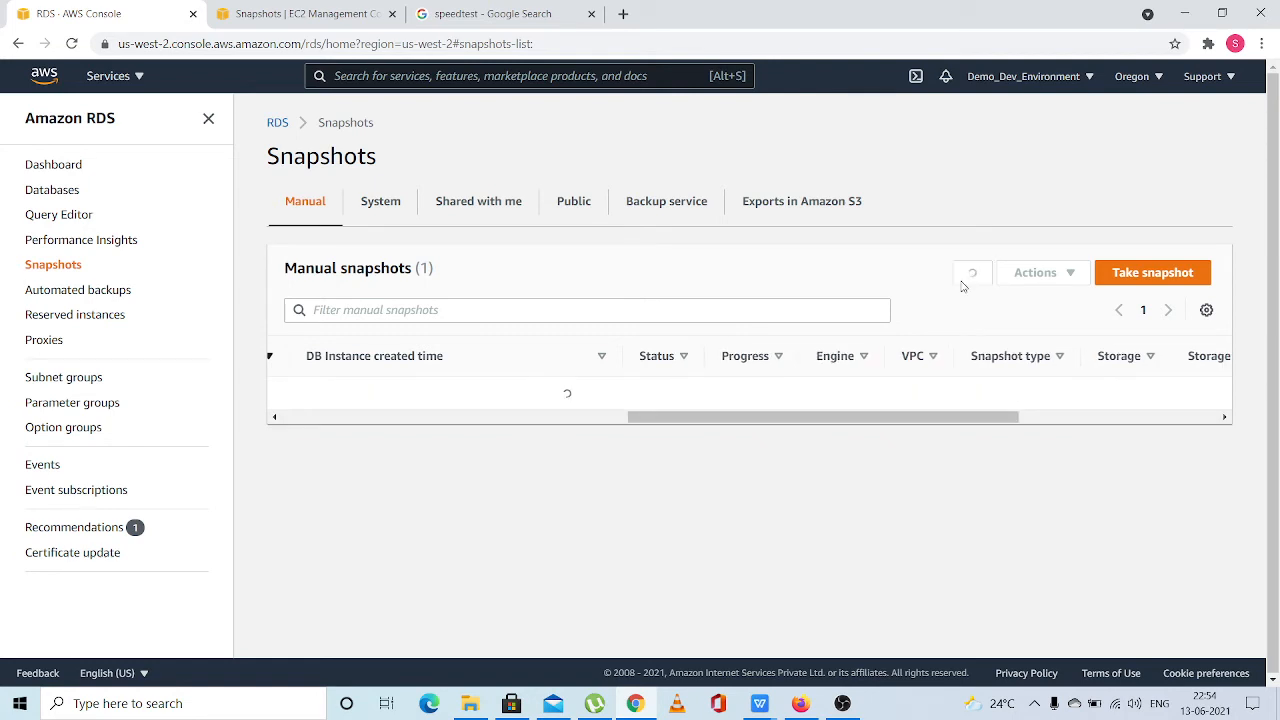
# Open database-1 from the databases list and examine its endpoint, port, networking, security and status details
pyautogui.click(52, 193)
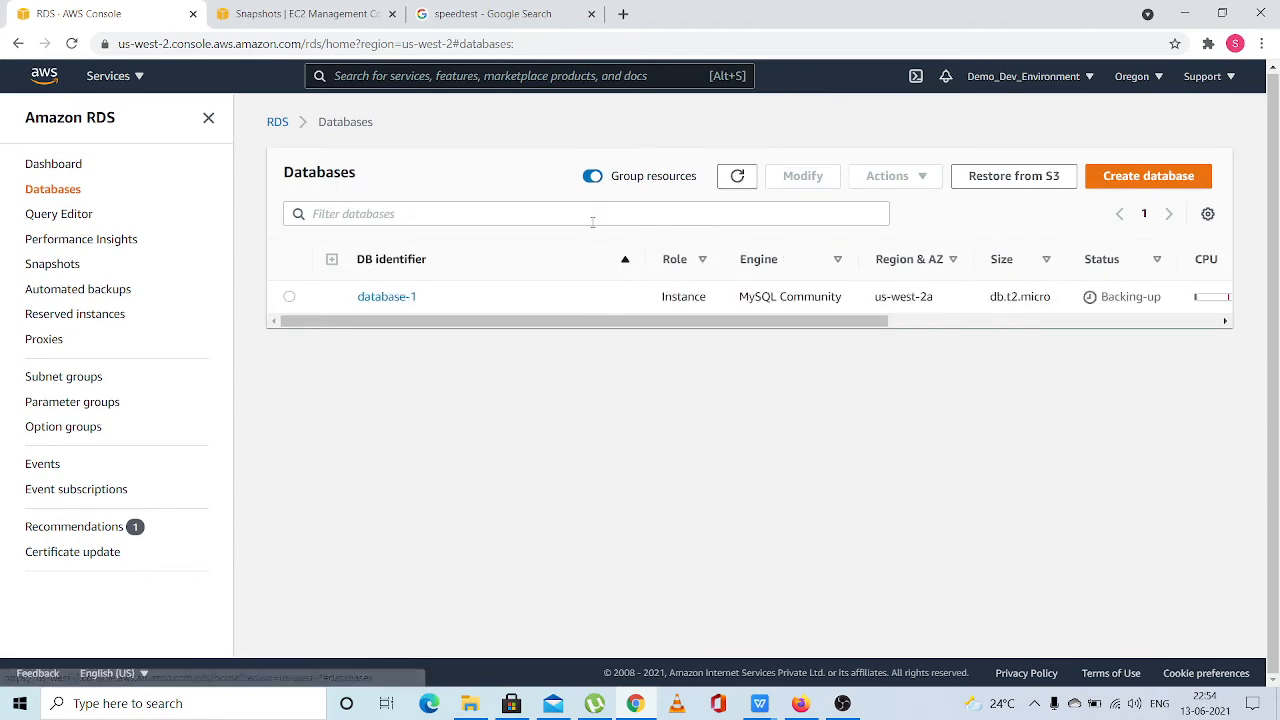
pyautogui.click(388, 297)
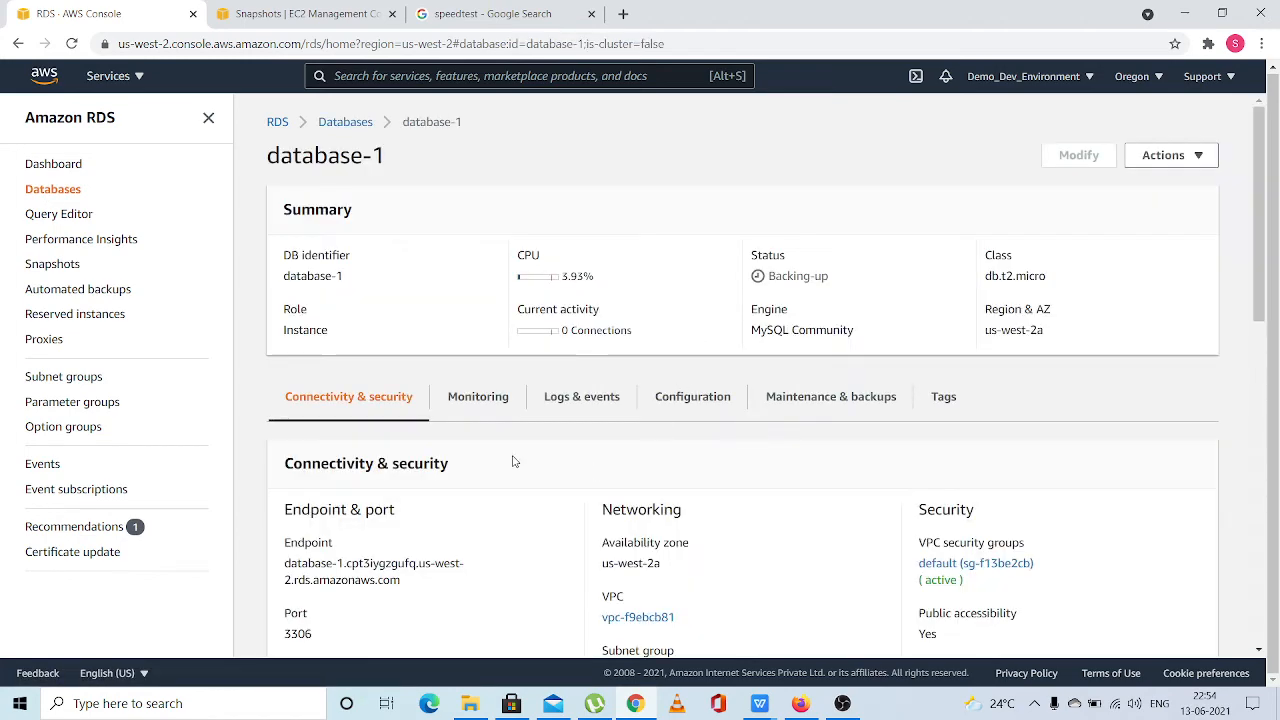
pyautogui.scroll(-2, 509, 461)
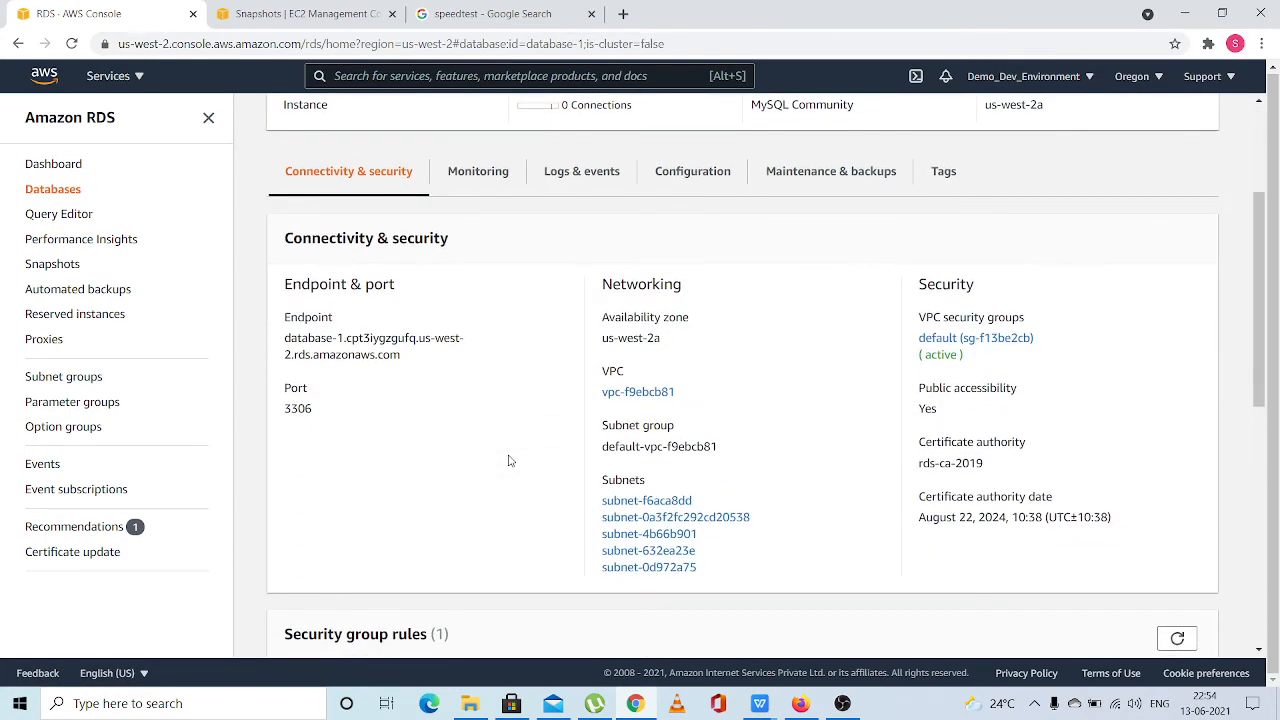
pyautogui.moveTo(401, 356)
pyautogui.mouseDown()
pyautogui.moveTo(298, 358)
pyautogui.moveTo(286, 338)
pyautogui.moveTo(401, 356)
pyautogui.mouseUp()
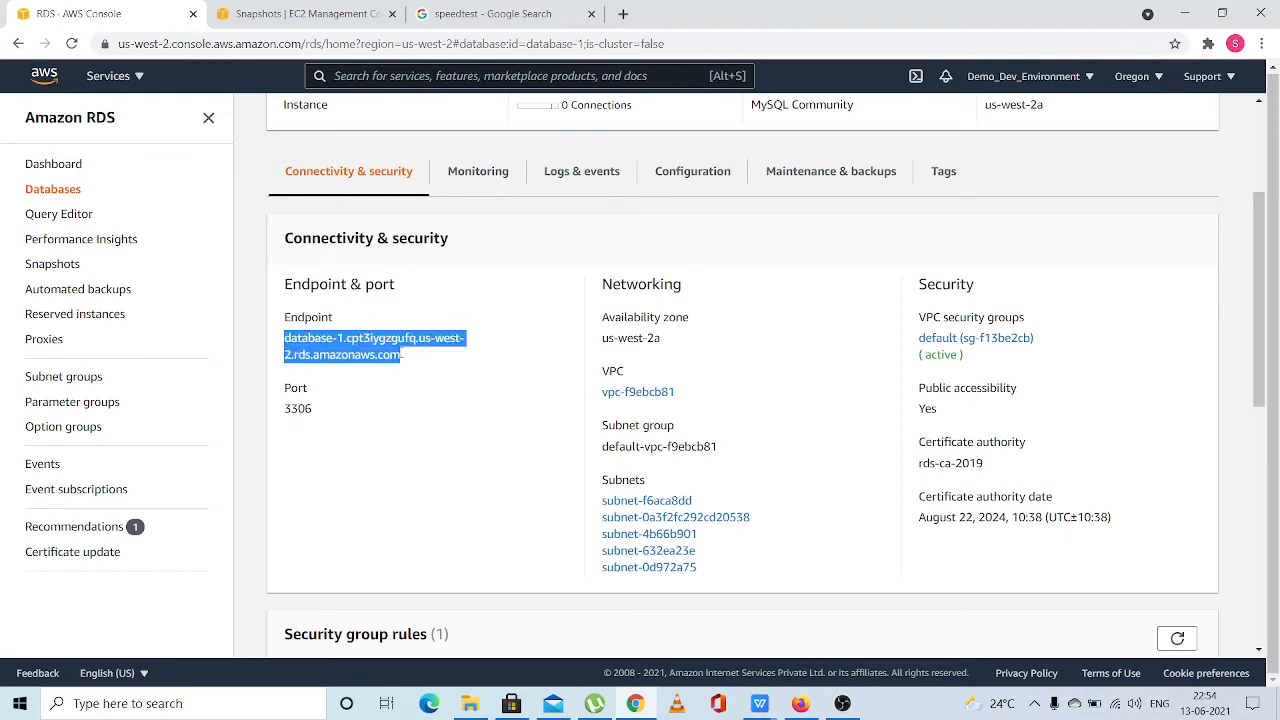
pyautogui.click(406, 363)
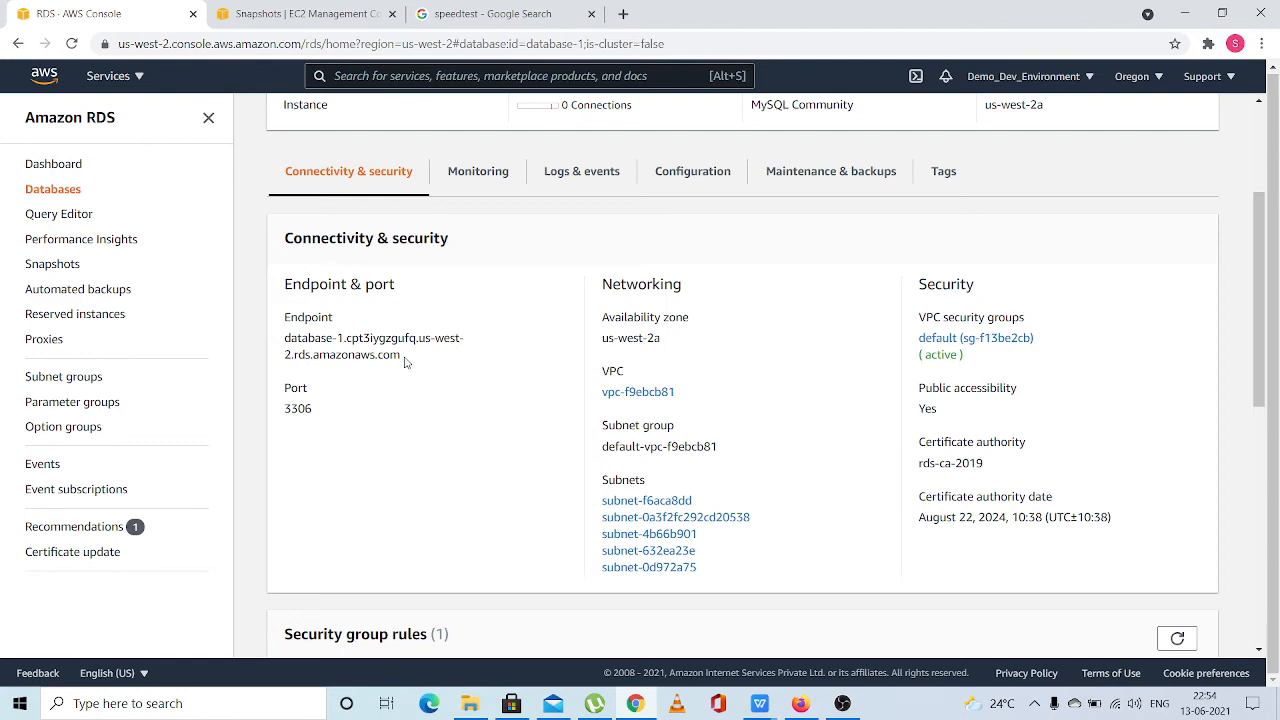
pyautogui.scroll(1, 405, 362)
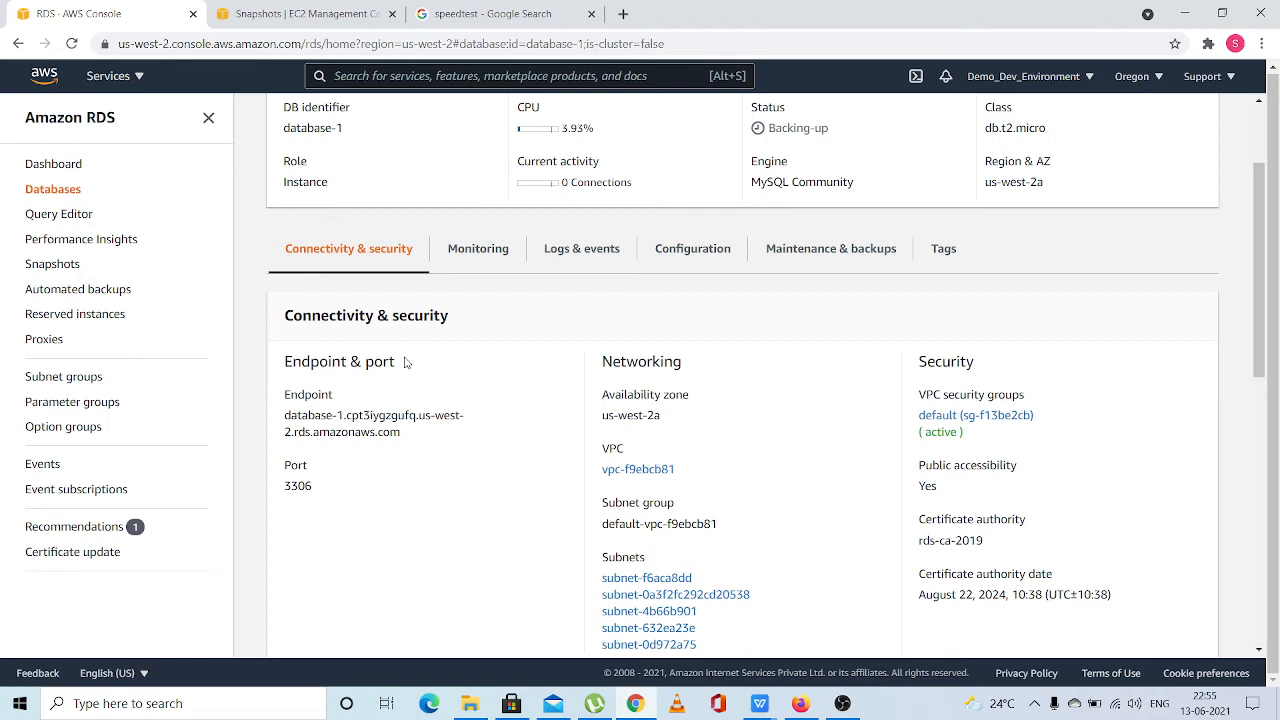
pyautogui.scroll(-2, 405, 362)
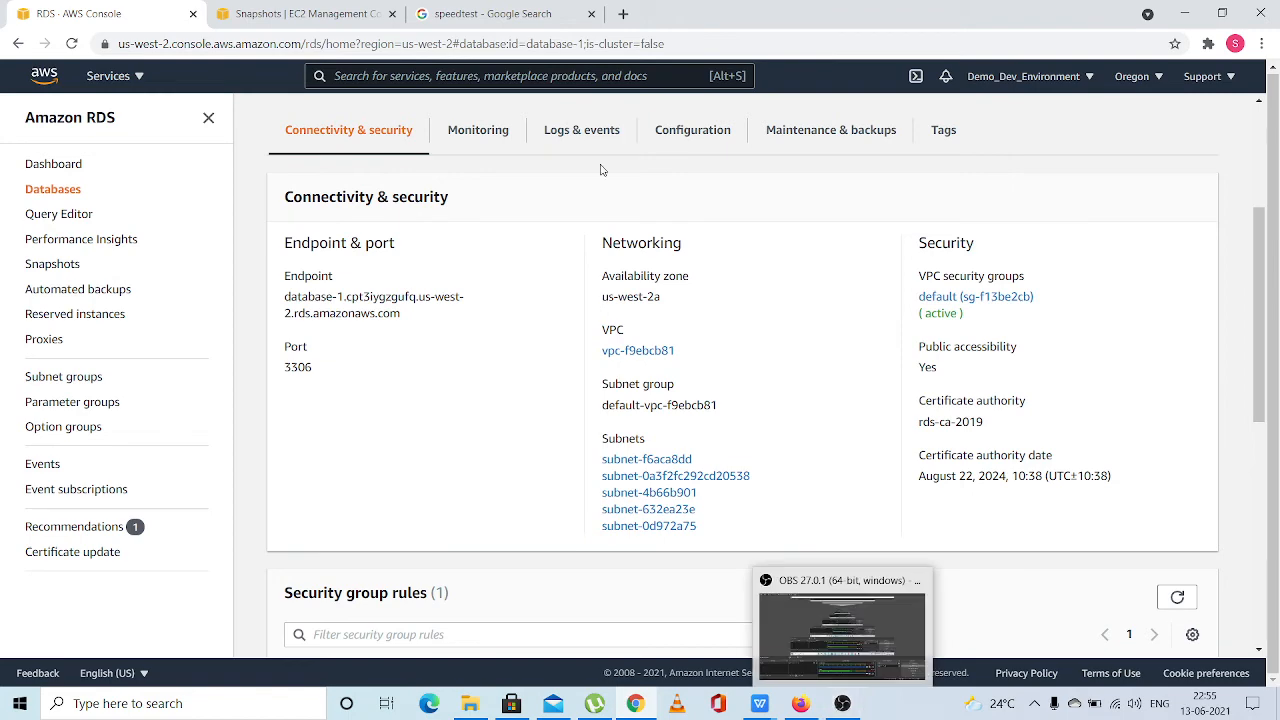
# Compare the EC2 snapshots page with the refreshed RDS manual snapshots list
pyautogui.click(300, 16)
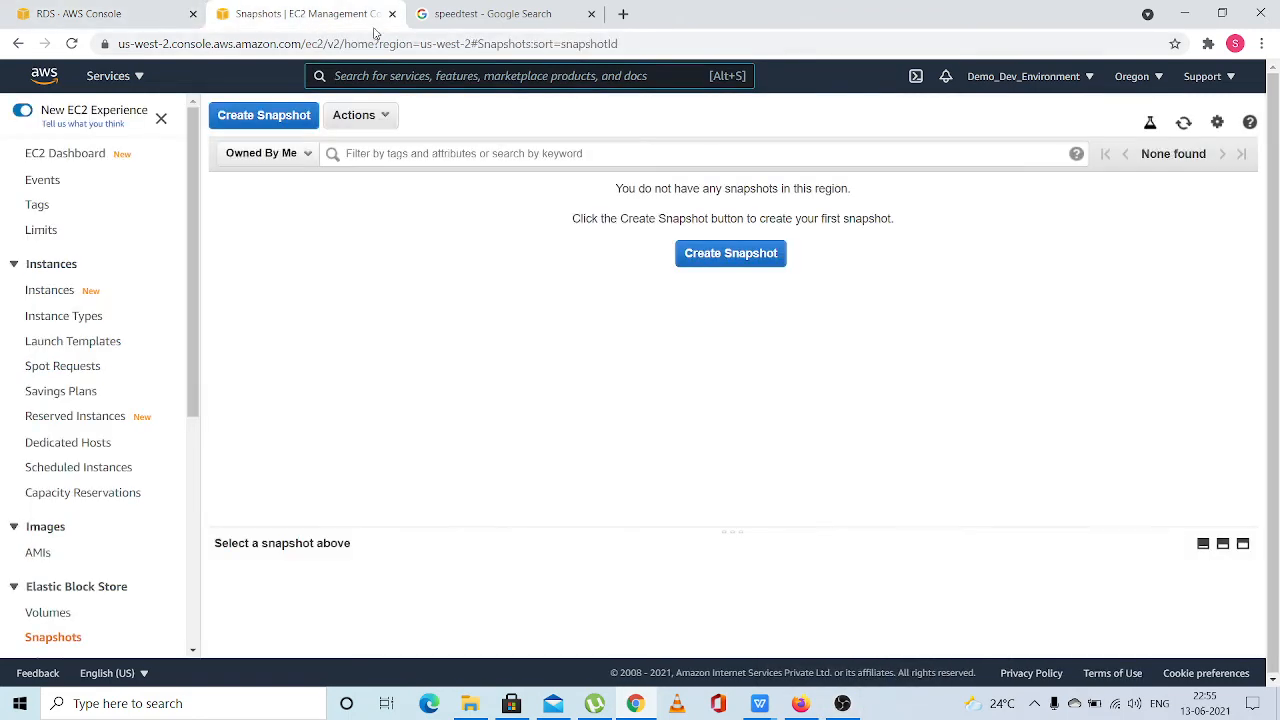
pyautogui.click(143, 18)
pyautogui.click(66, 266)
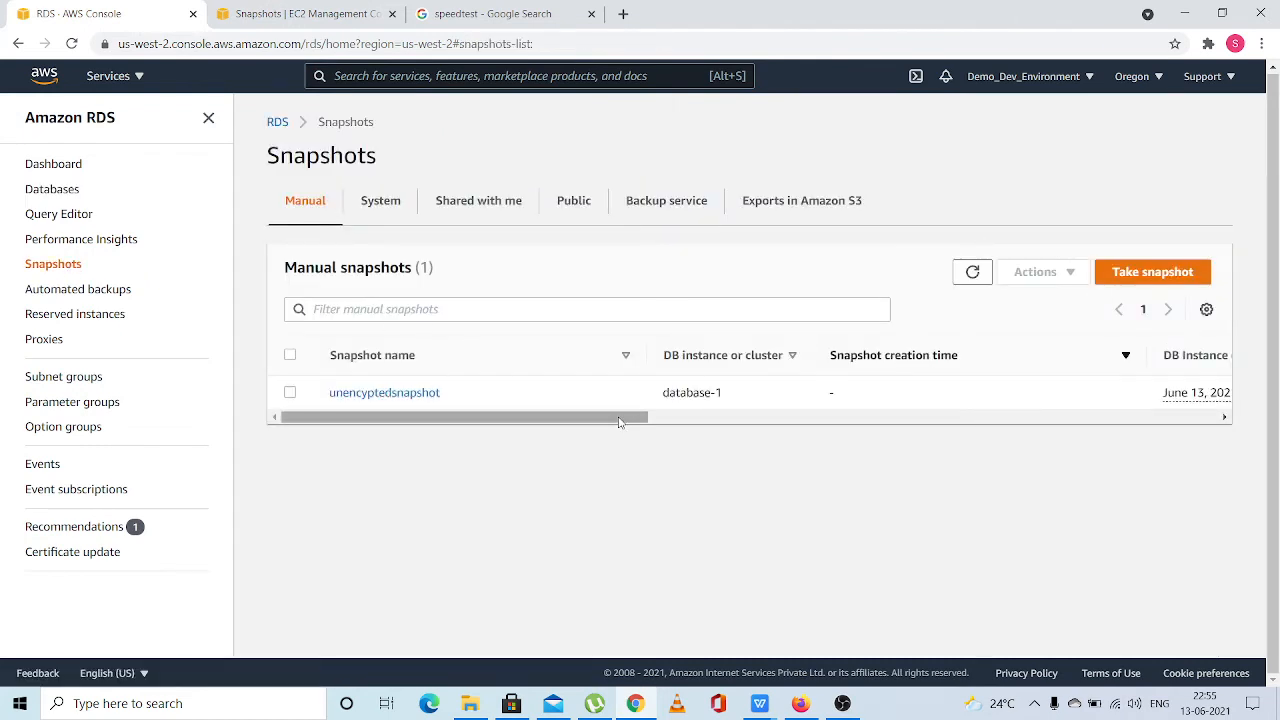
pyautogui.moveTo(631, 420); pyautogui.dragTo(594, 474)
pyautogui.click(972, 272)
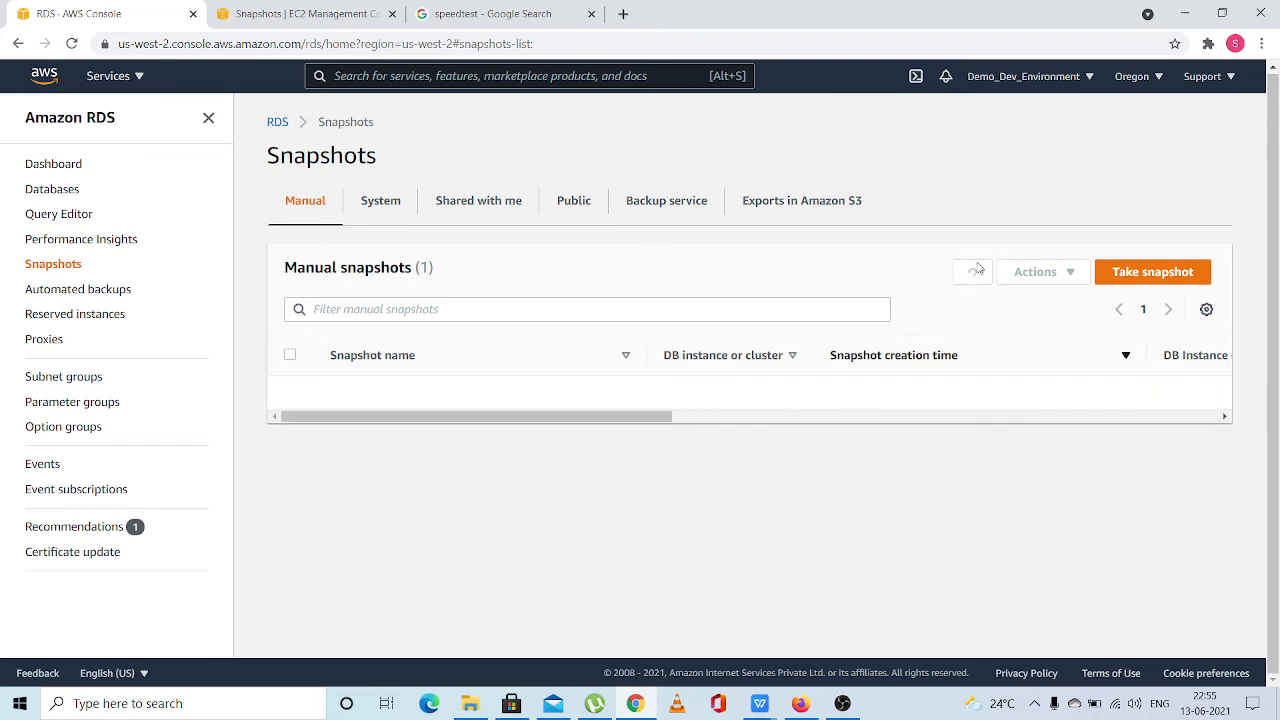
pyautogui.click(337, 20)
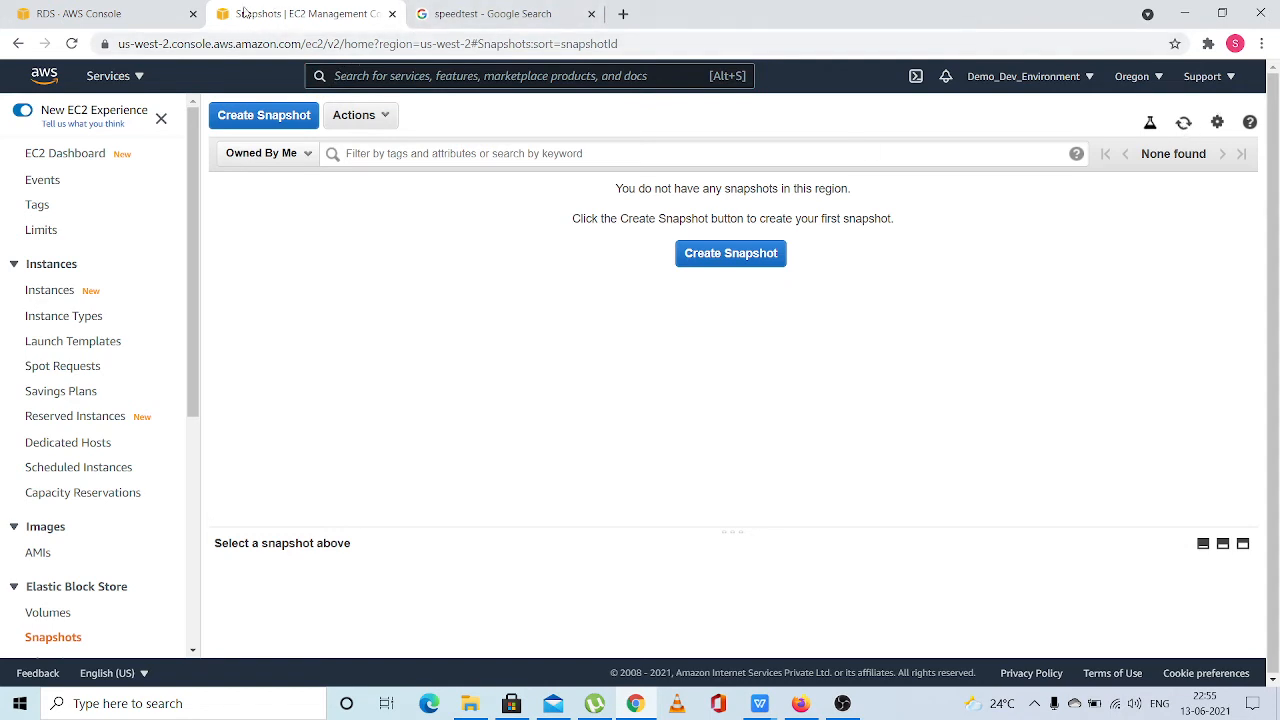
pyautogui.click(172, 16)
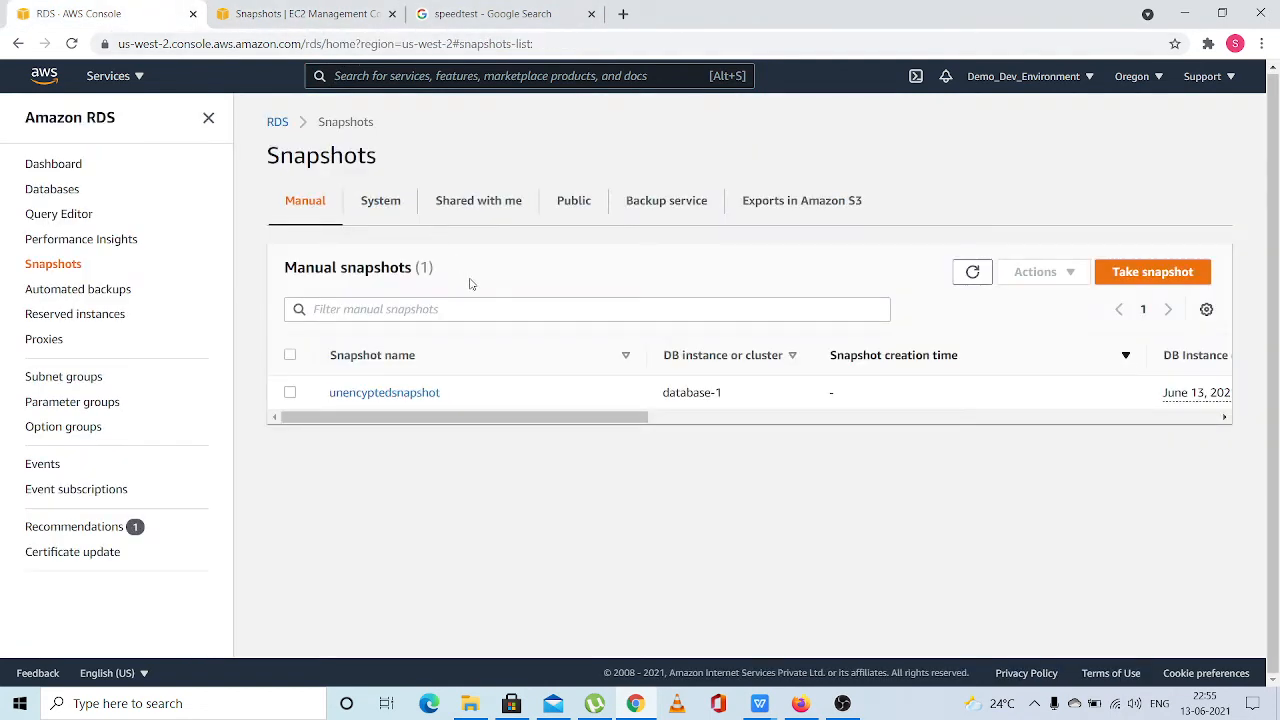
# Open the details of unencyptedsnapshot and check which snapshot actions are available
pyautogui.click(397, 394)
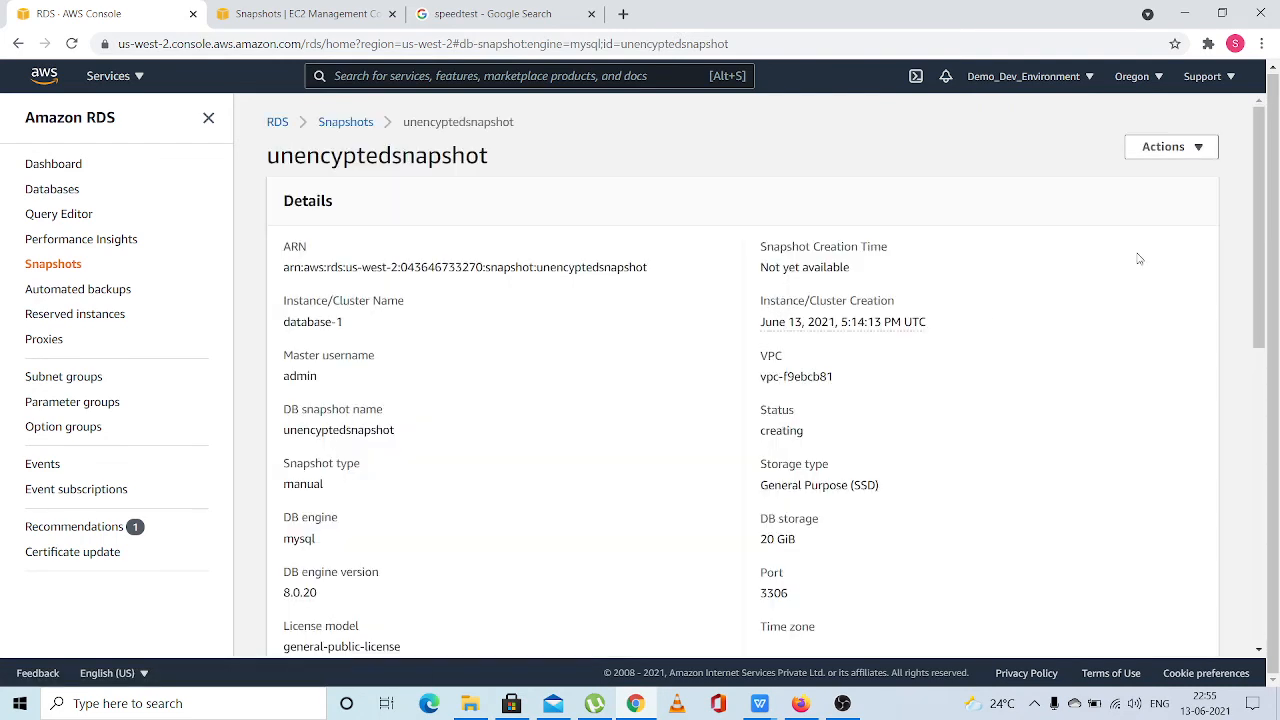
pyautogui.click(1183, 156)
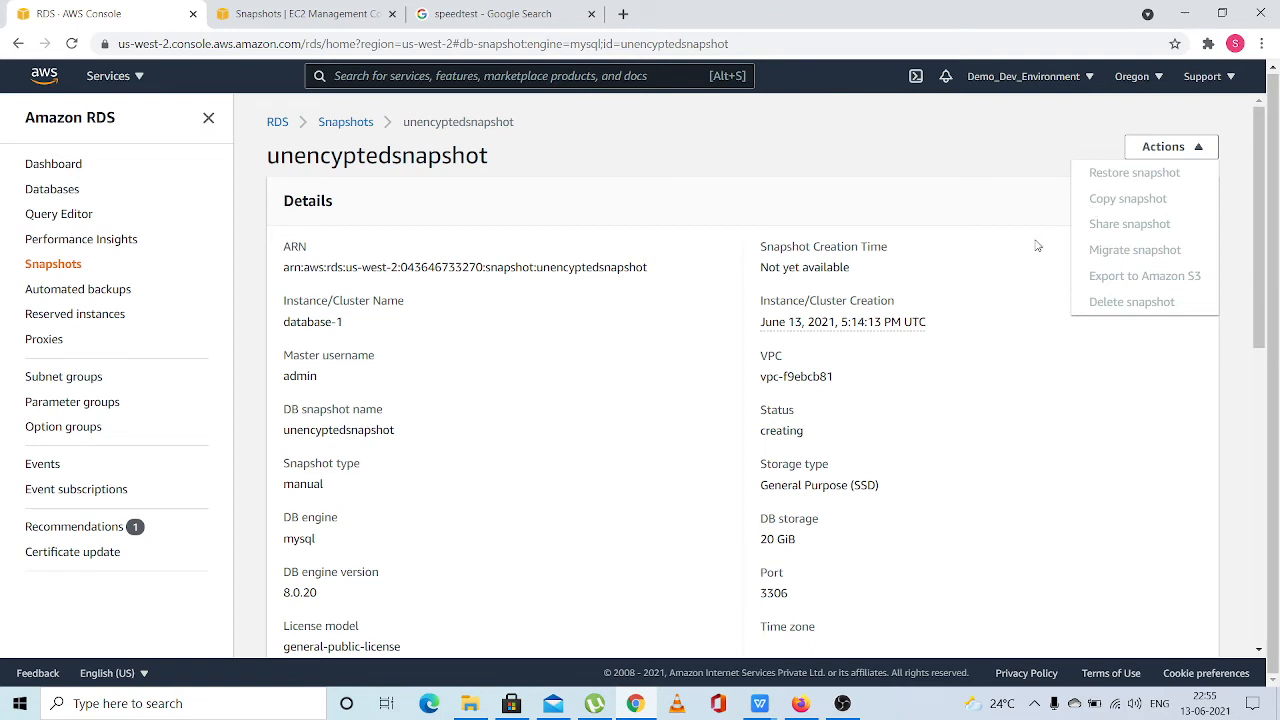
pyautogui.click(1006, 281)
# Review unencyptedsnapshot's recent events, tags and details, and recheck its available actions
pyautogui.scroll(-7, 1007, 282)
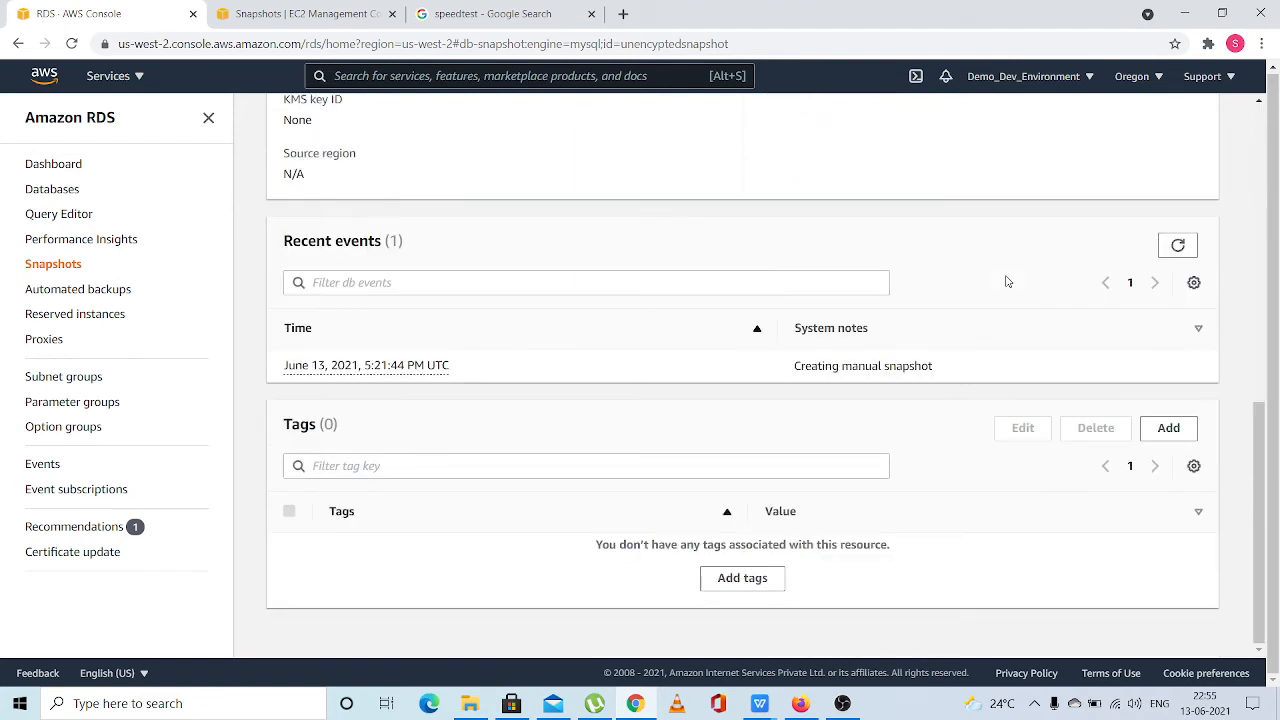
pyautogui.scroll(1, 1007, 282)
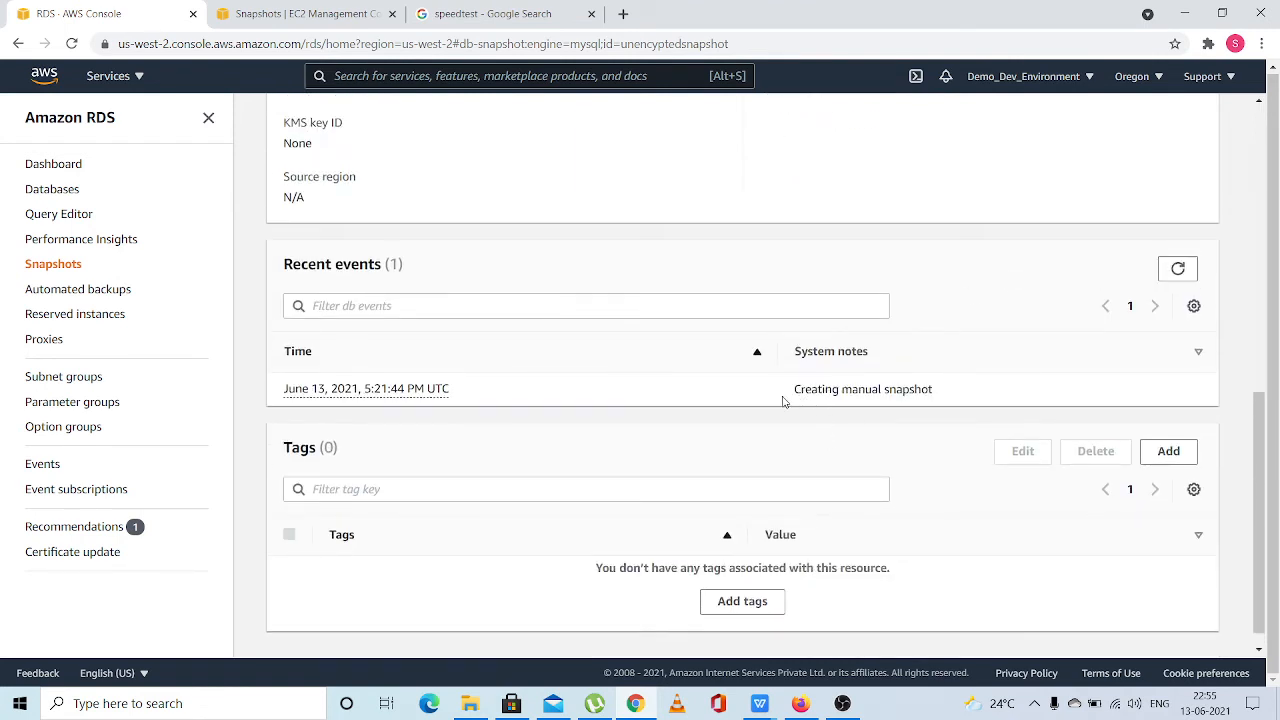
pyautogui.moveTo(783, 400); pyautogui.dragTo(946, 376)
pyautogui.click(946, 377)
pyautogui.scroll(3, 945, 378)
pyautogui.scroll(3, 727, 359)
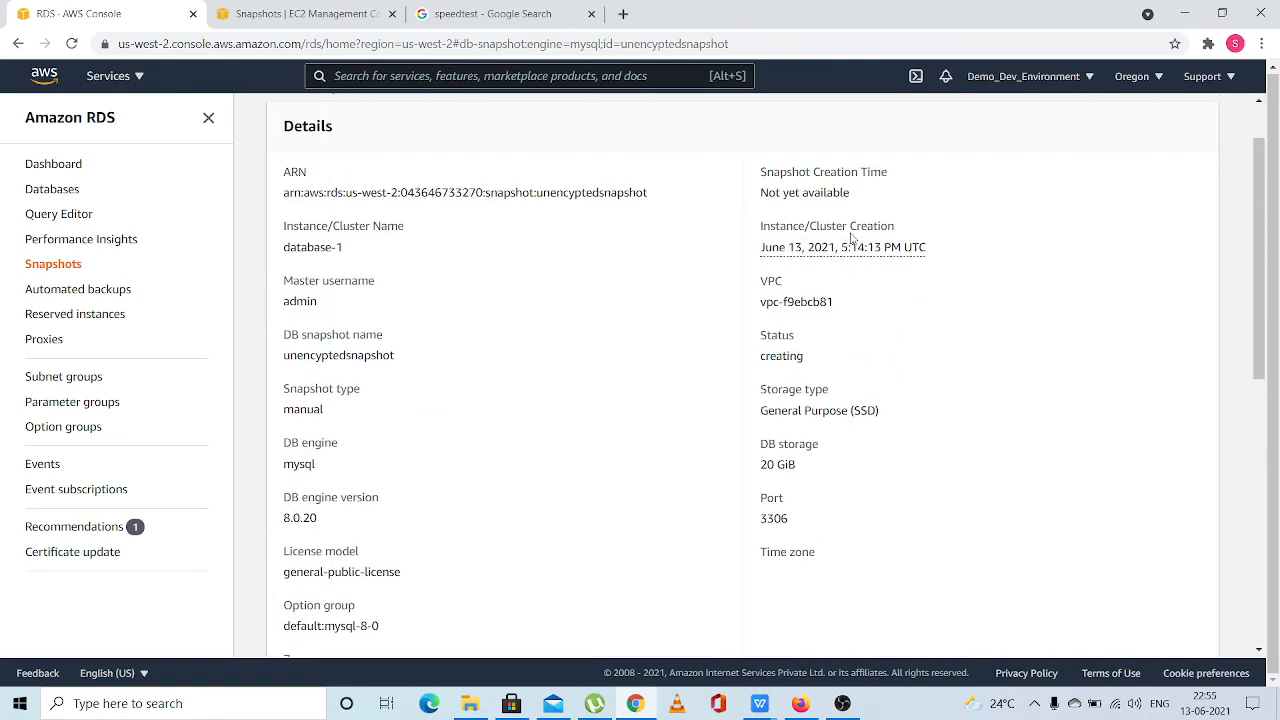
pyautogui.scroll(1, 852, 240)
pyautogui.click(1180, 151)
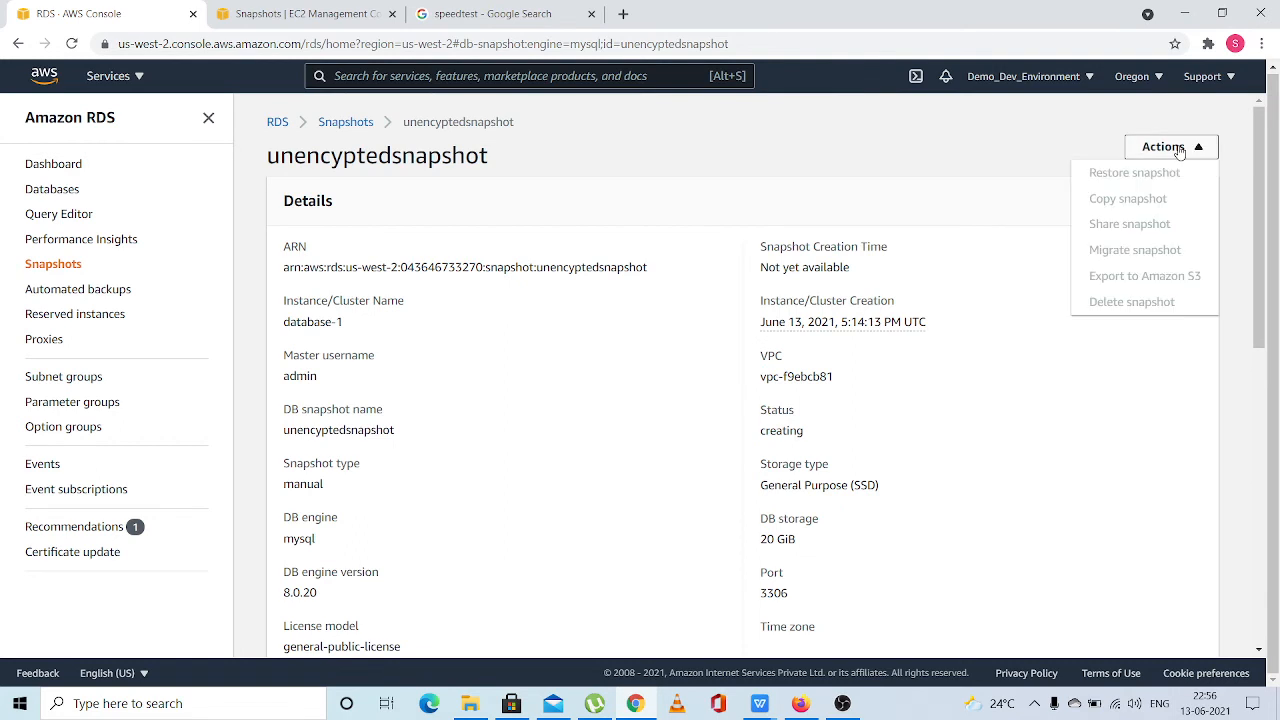
pyautogui.click(830, 243)
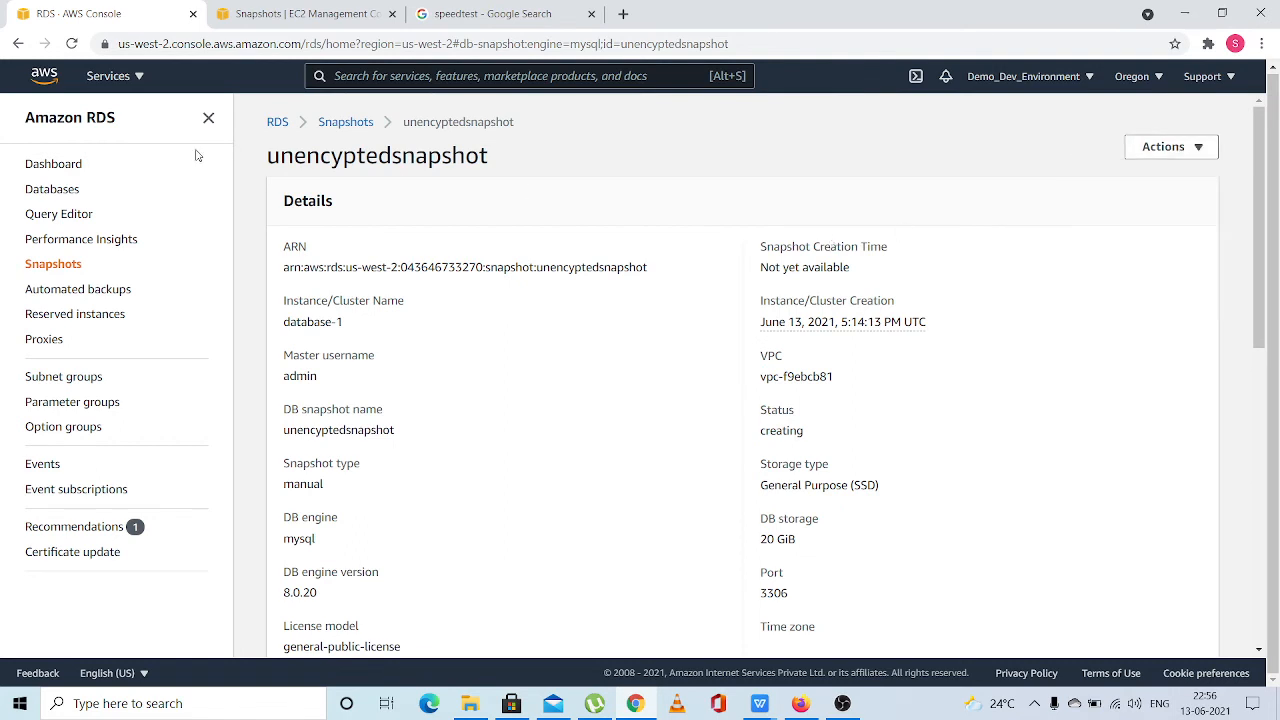
# Reopen unencyptedsnapshot from the snapshots list and start copying the snapshot
pyautogui.click(70, 272)
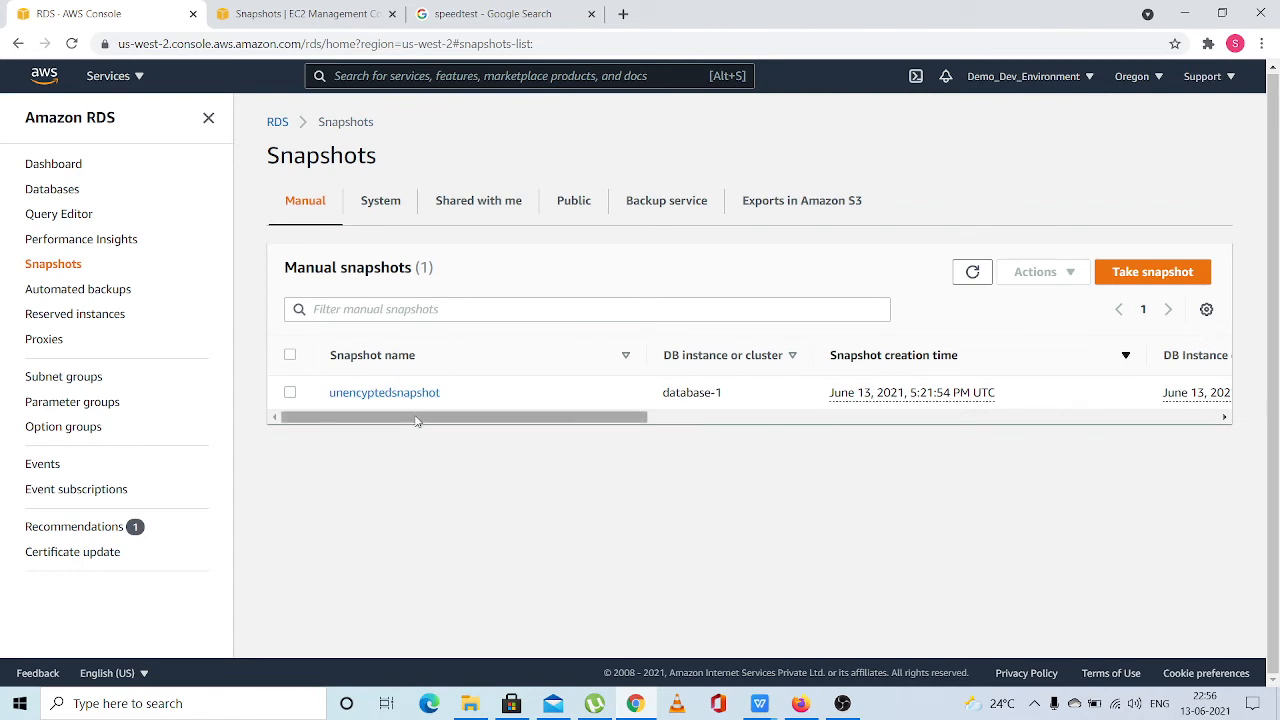
pyautogui.moveTo(417, 416); pyautogui.dragTo(340, 405)
pyautogui.click(342, 396)
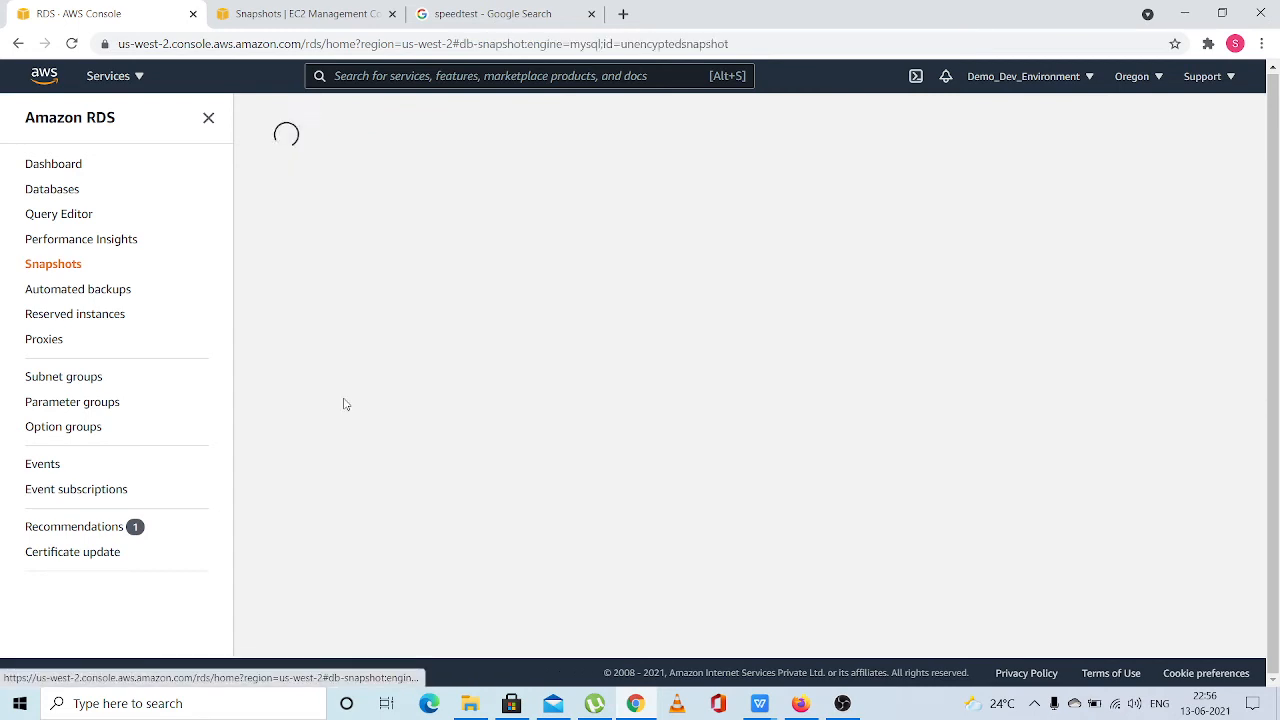
pyautogui.click(1198, 148)
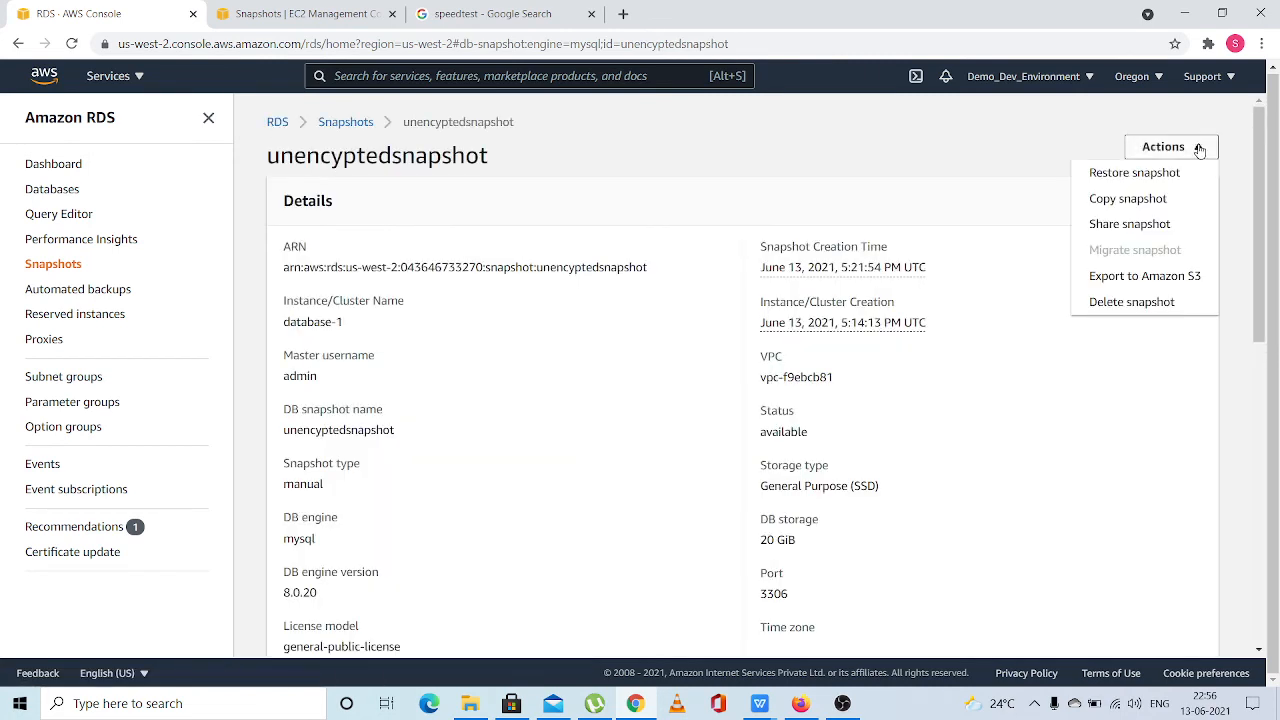
pyautogui.click(1108, 203)
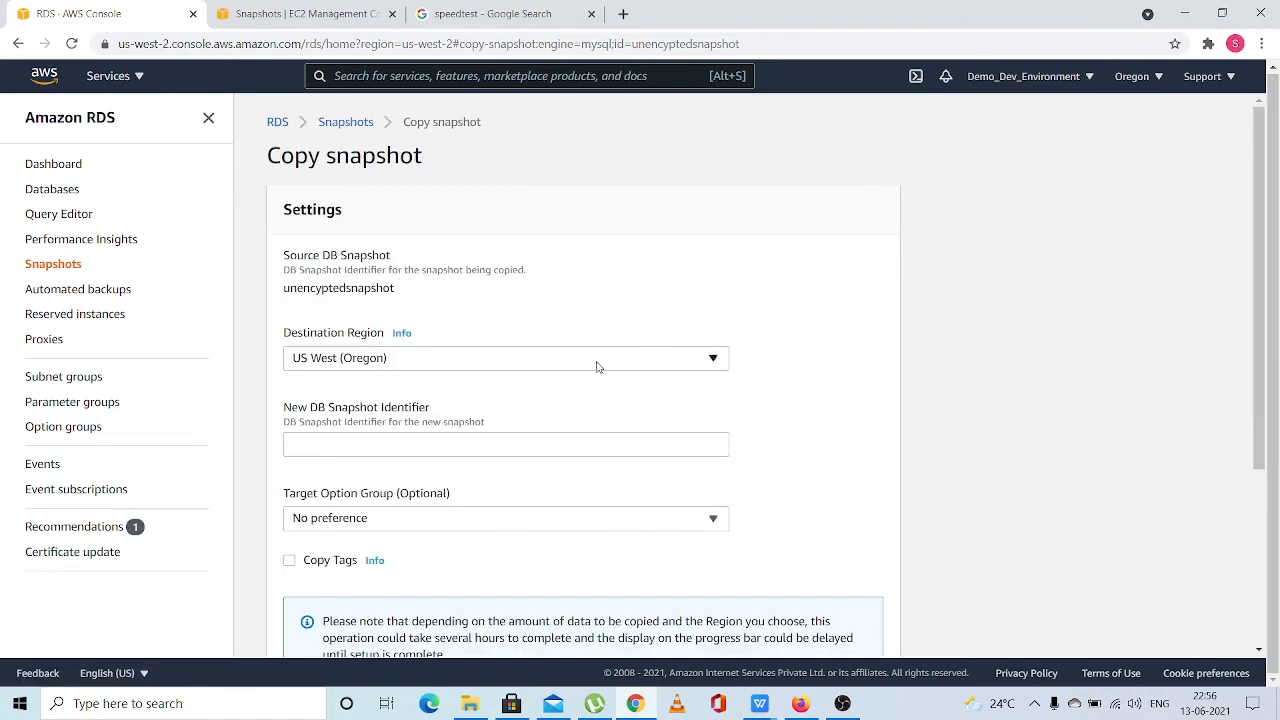
# Review the copy settings and the available destination regions, leaving the region at US West (Oregon)
pyautogui.scroll(-1, 527, 381)
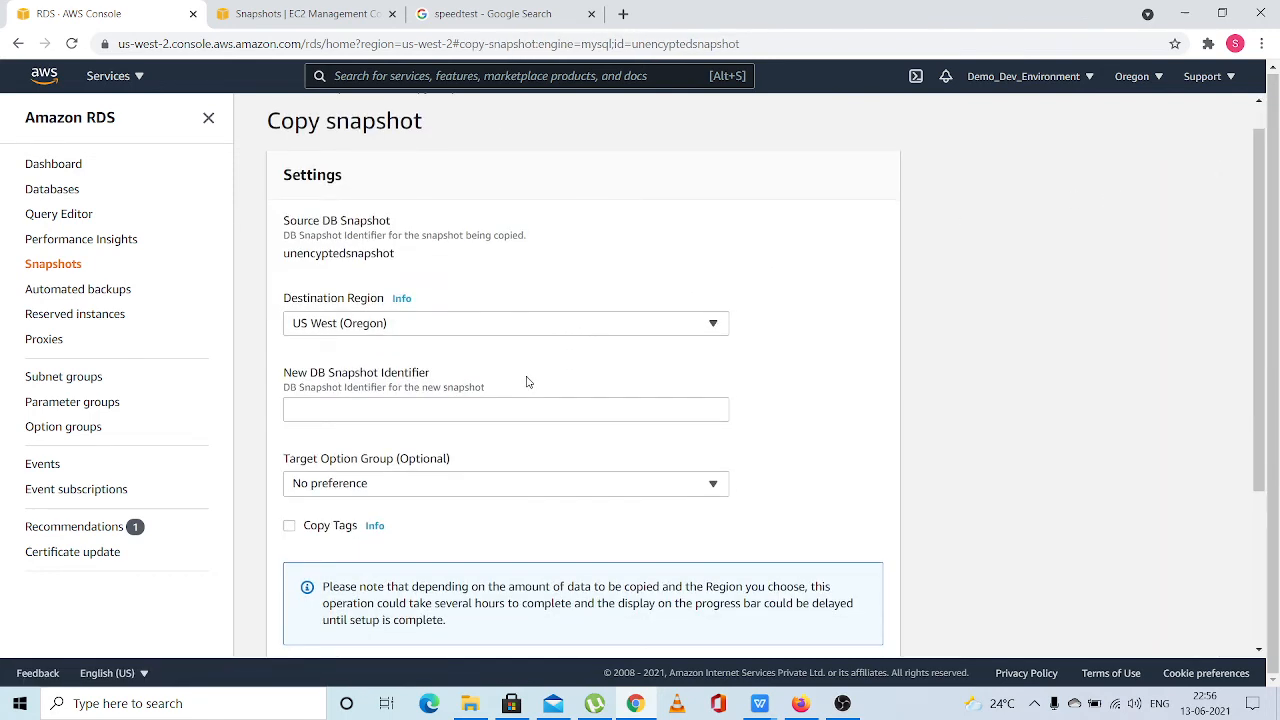
pyautogui.scroll(-2, 527, 381)
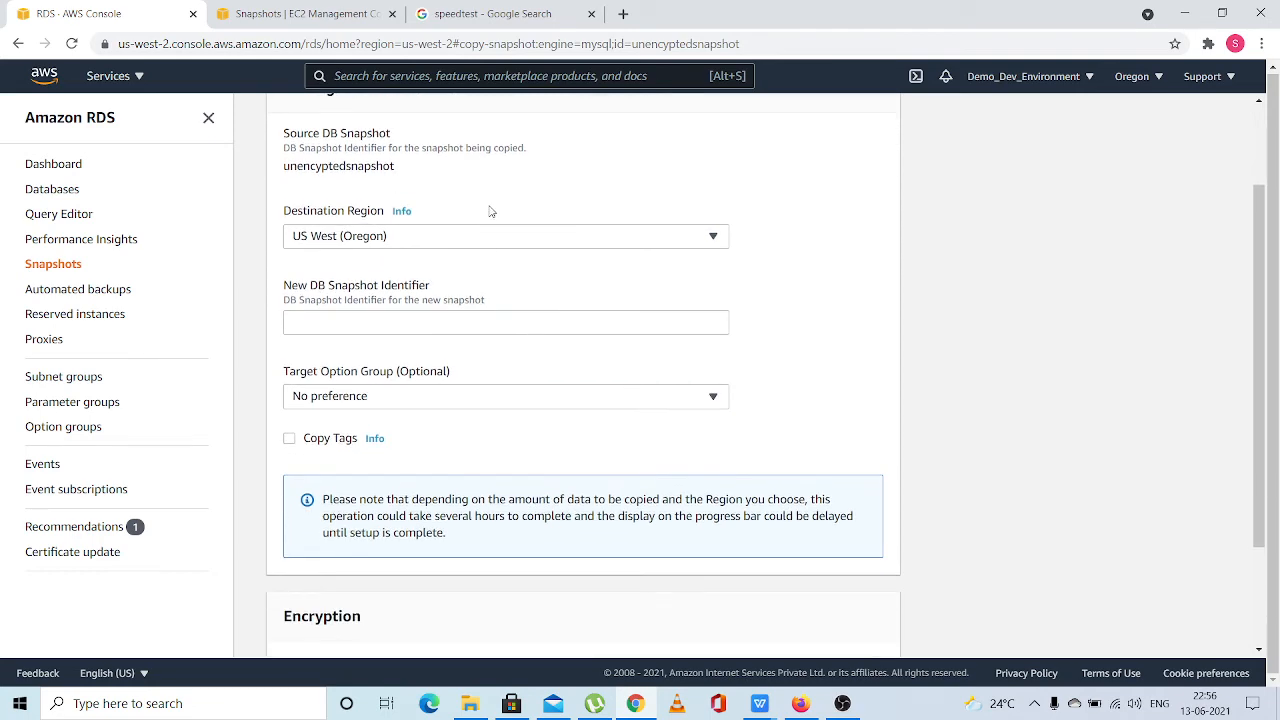
pyautogui.click(478, 240)
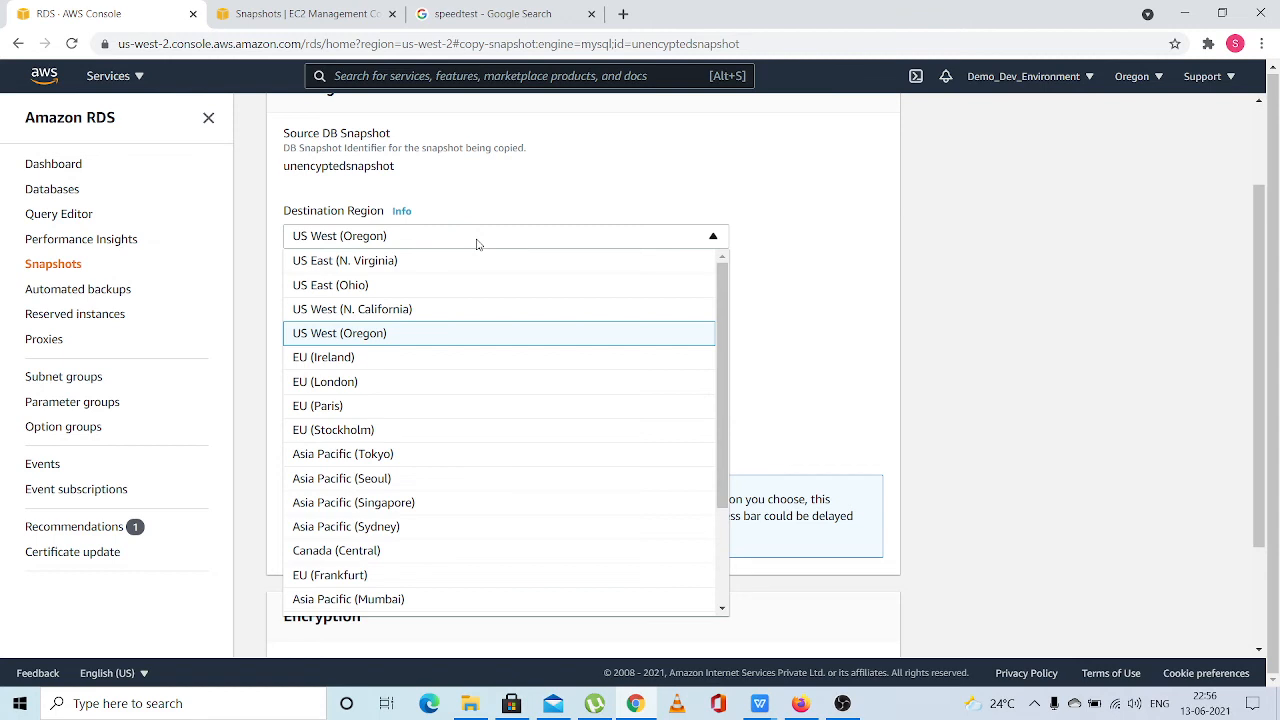
pyautogui.scroll(-3, 520, 391)
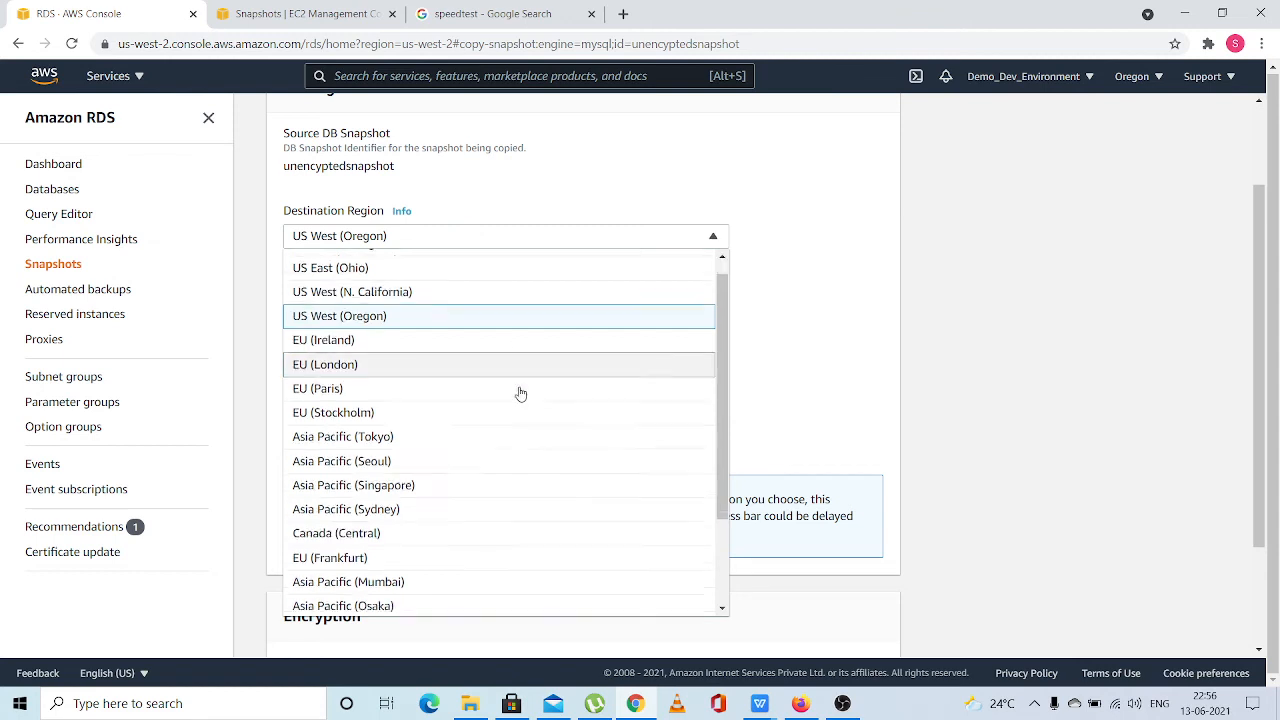
pyautogui.scroll(3, 520, 391)
pyautogui.scroll(-3, 520, 393)
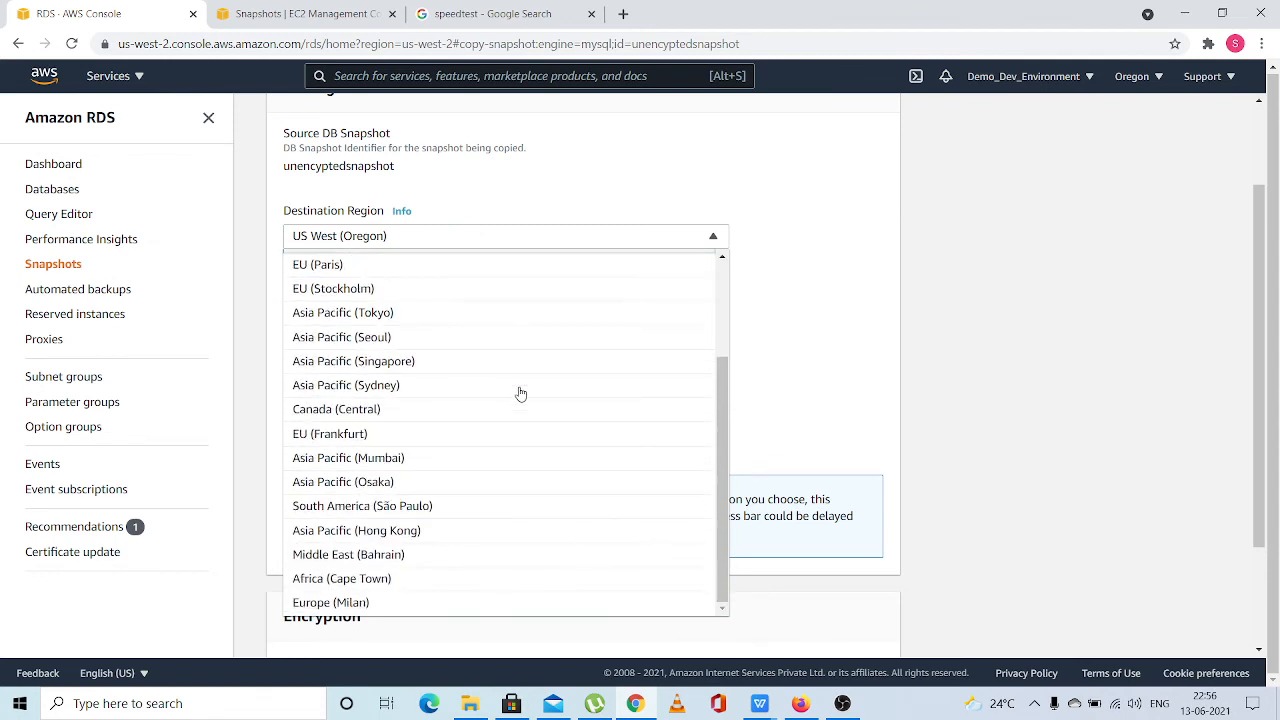
pyautogui.scroll(3, 520, 393)
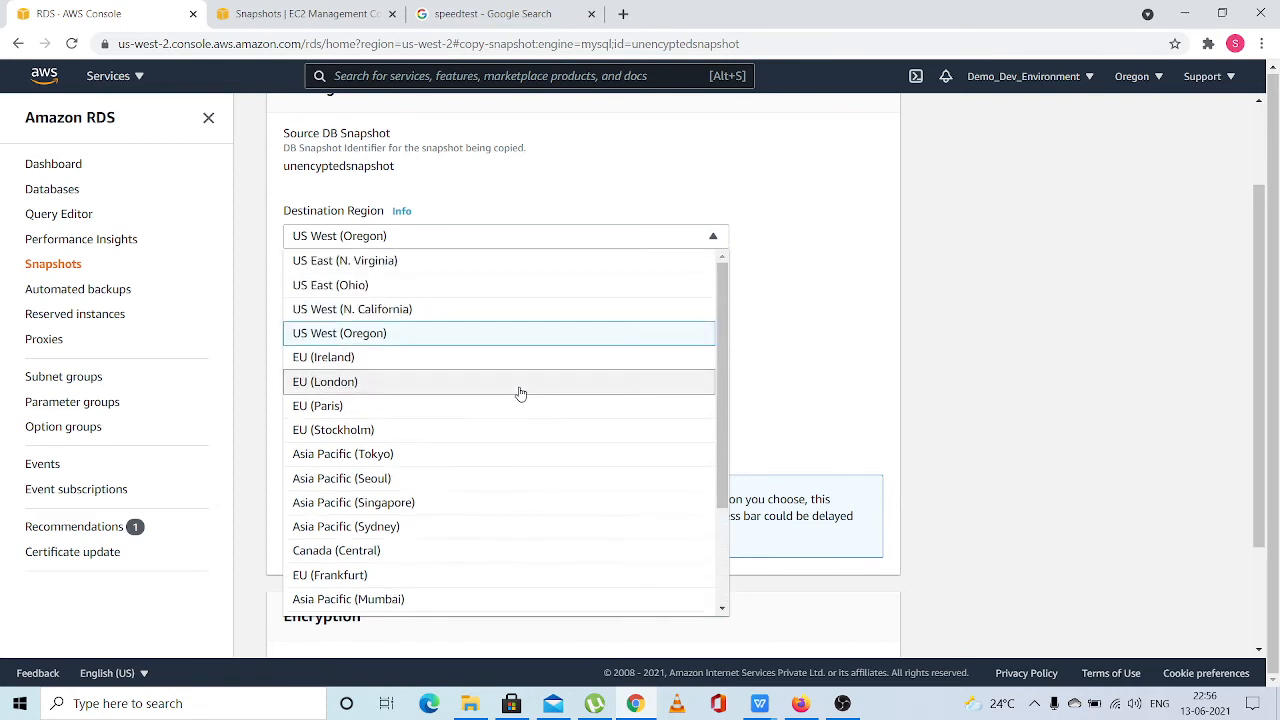
pyautogui.click(803, 310)
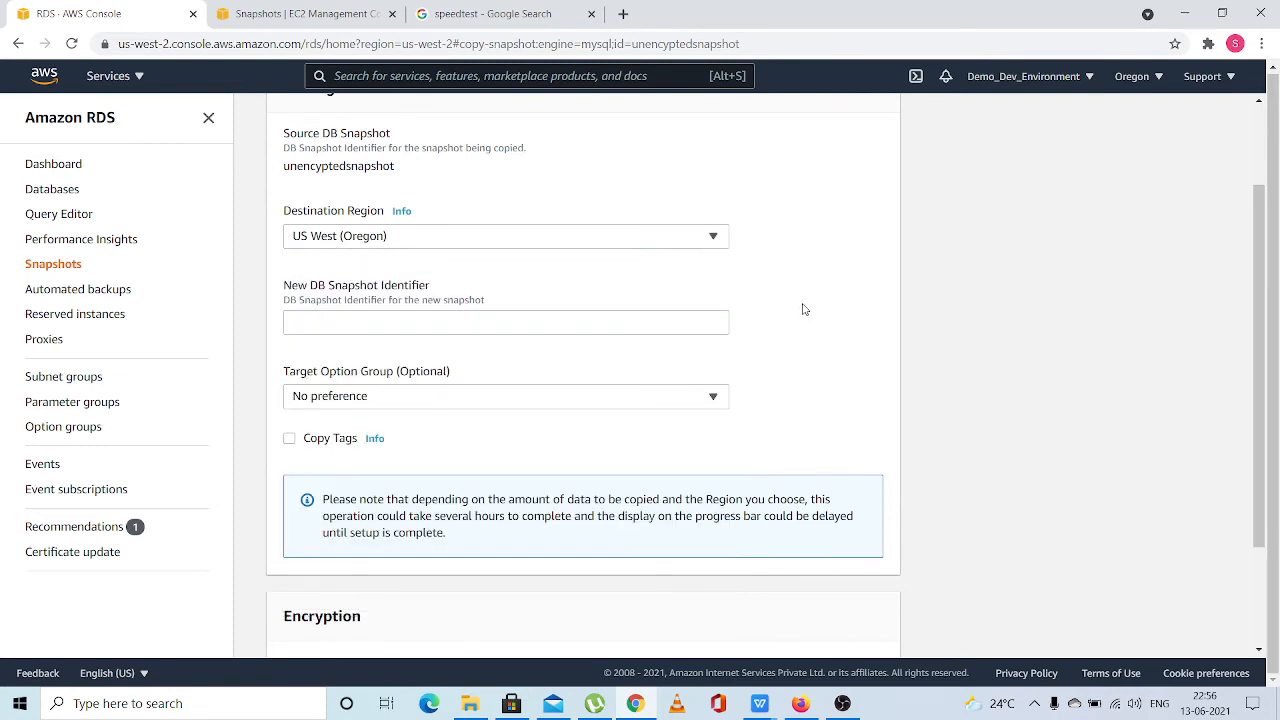
# Name the new DB snapshot ENCRYPTEDSNAPSHOT and review the target option groups, leaving the choice at No preference
pyautogui.scroll(-1, 803, 310)
pyautogui.click(493, 262)
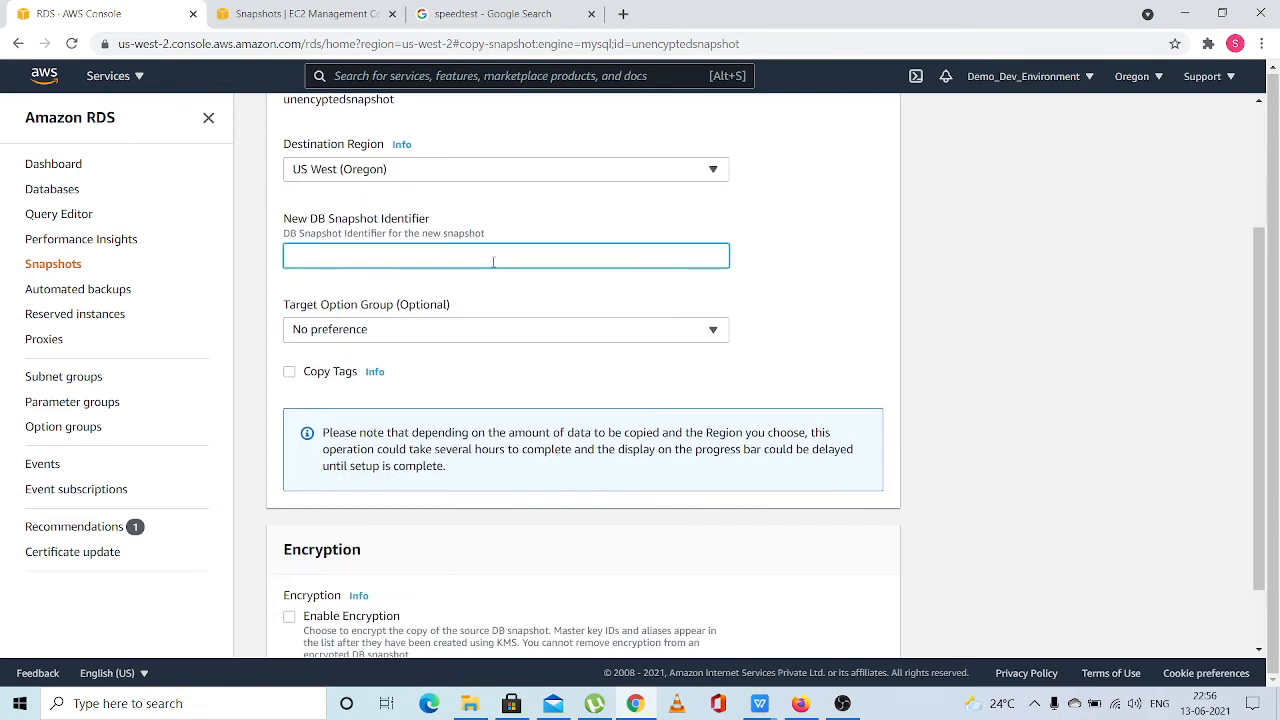
pyautogui.write('ENCRYPTEDSNAP')
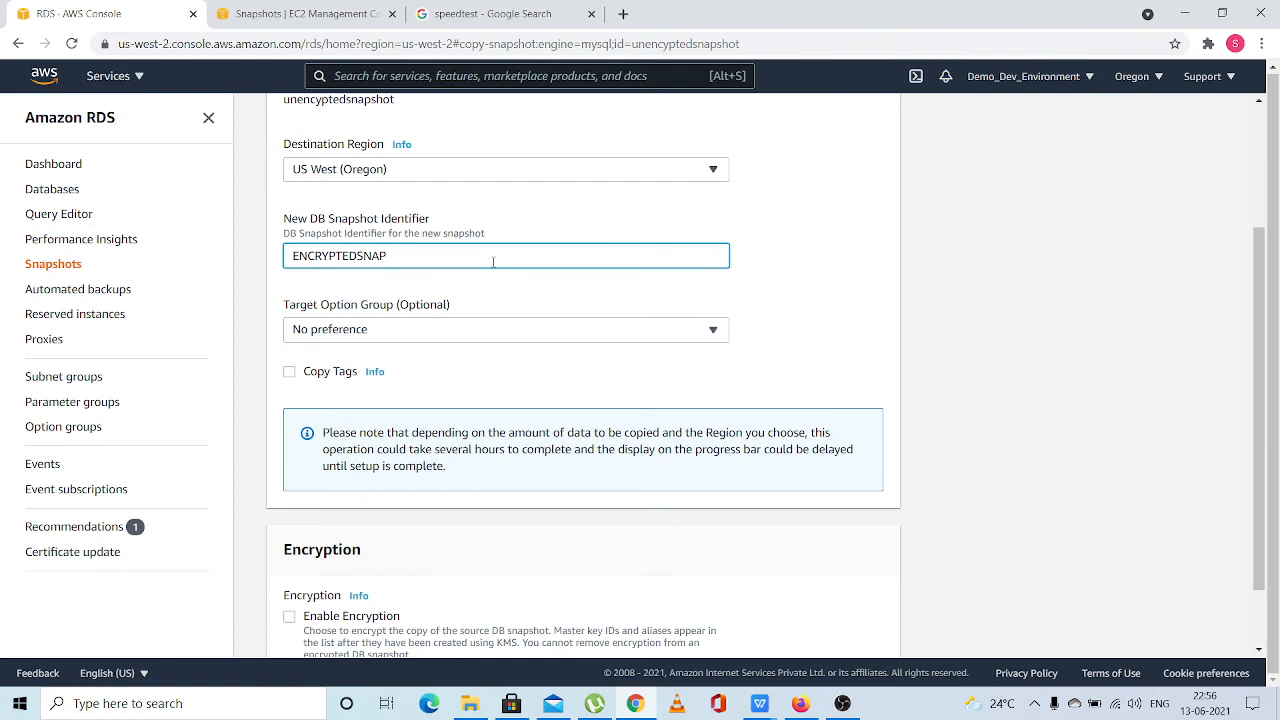
pyautogui.write('SHOT')
pyautogui.scroll(-1, 493, 265)
pyautogui.click(414, 287)
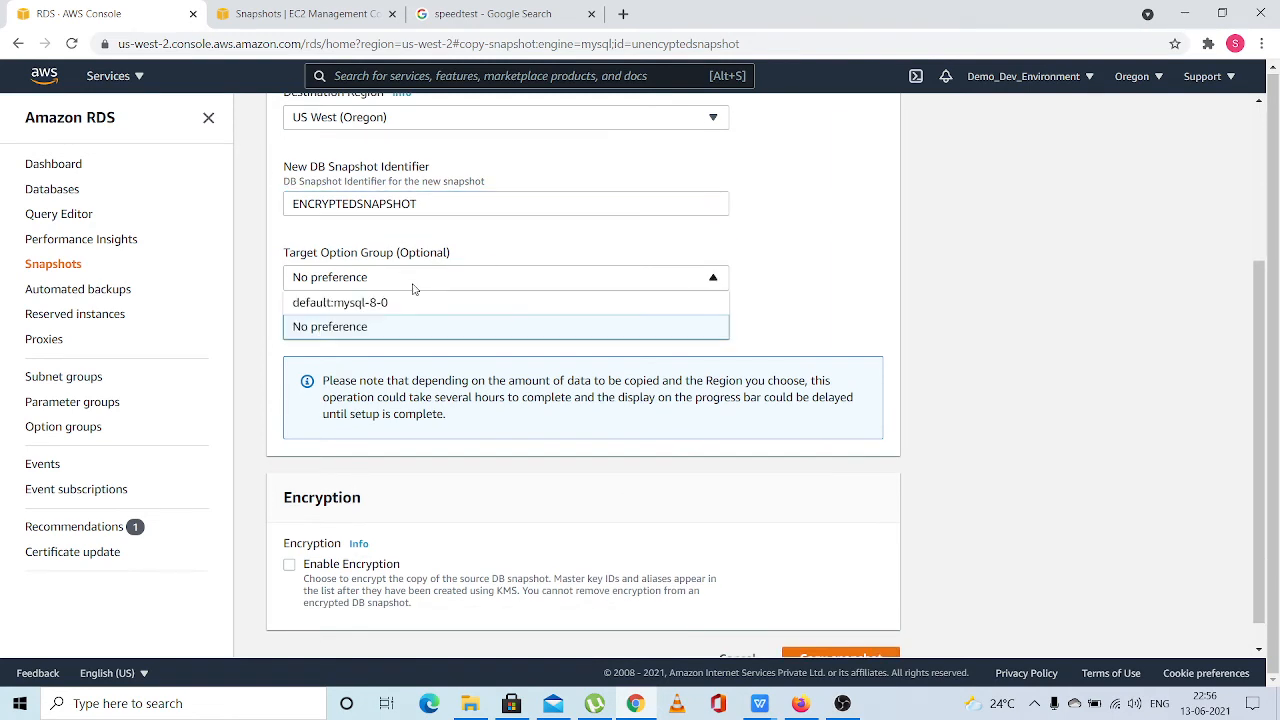
pyautogui.click(414, 288)
pyautogui.scroll(-1, 414, 288)
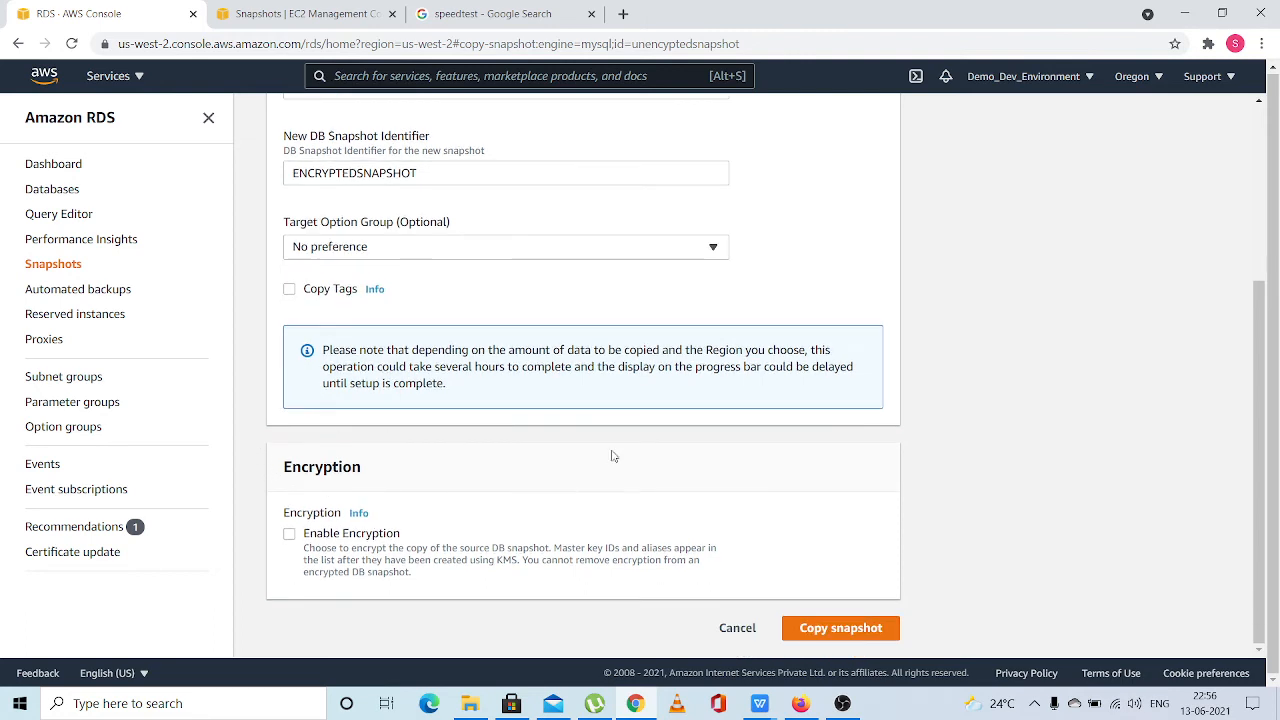
# Enable encryption for the copy with the default aws/rds master key and create the snapshot copy
pyautogui.click(289, 534)
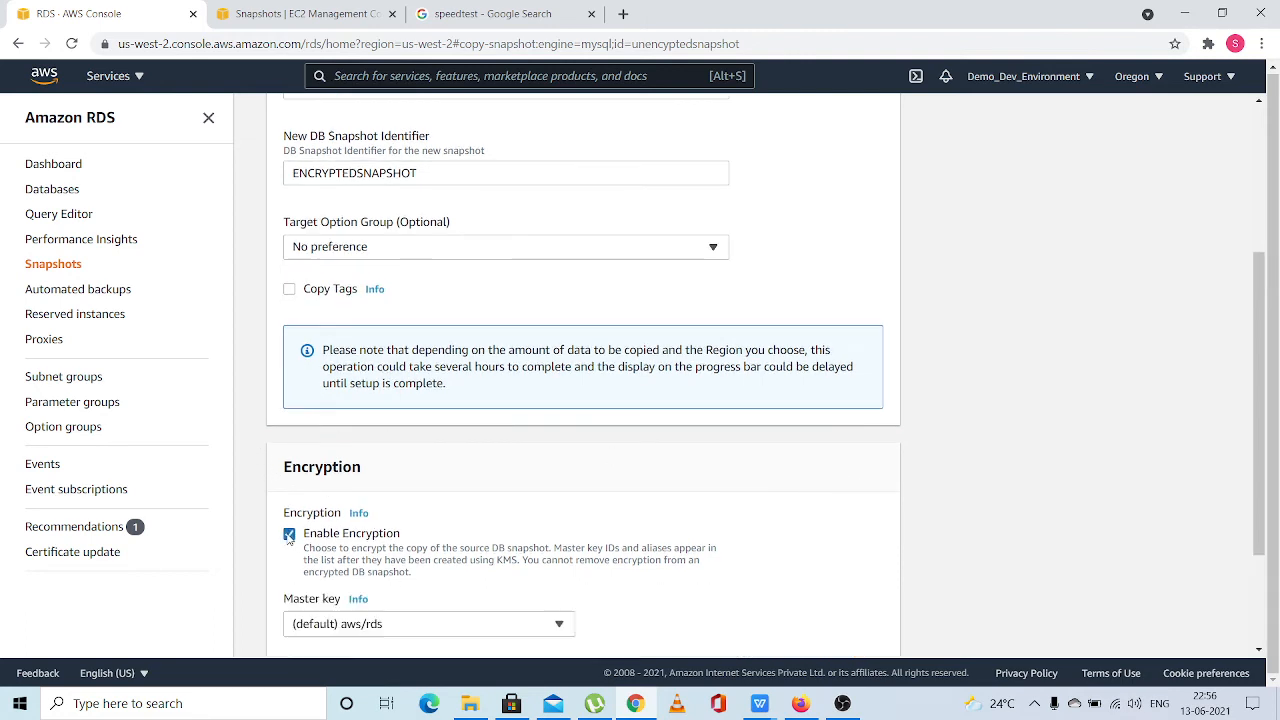
pyautogui.scroll(-2, 288, 539)
pyautogui.scroll(-3, 288, 539)
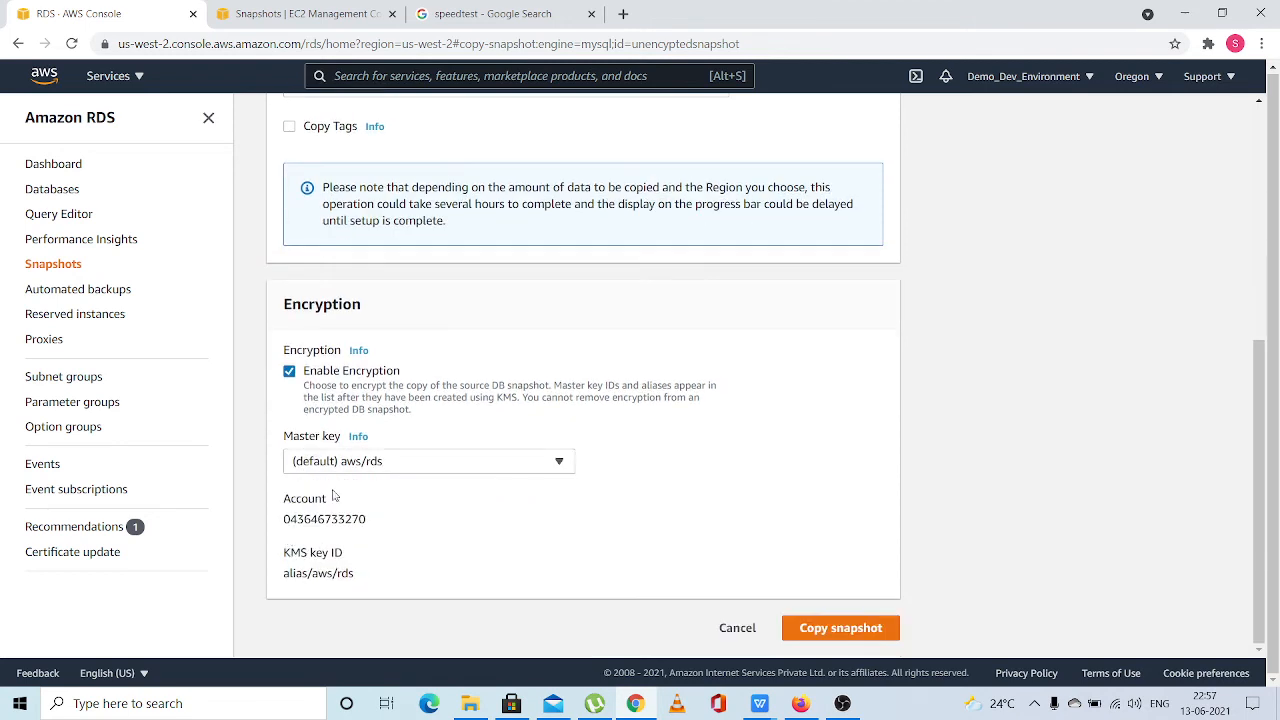
pyautogui.click(827, 627)
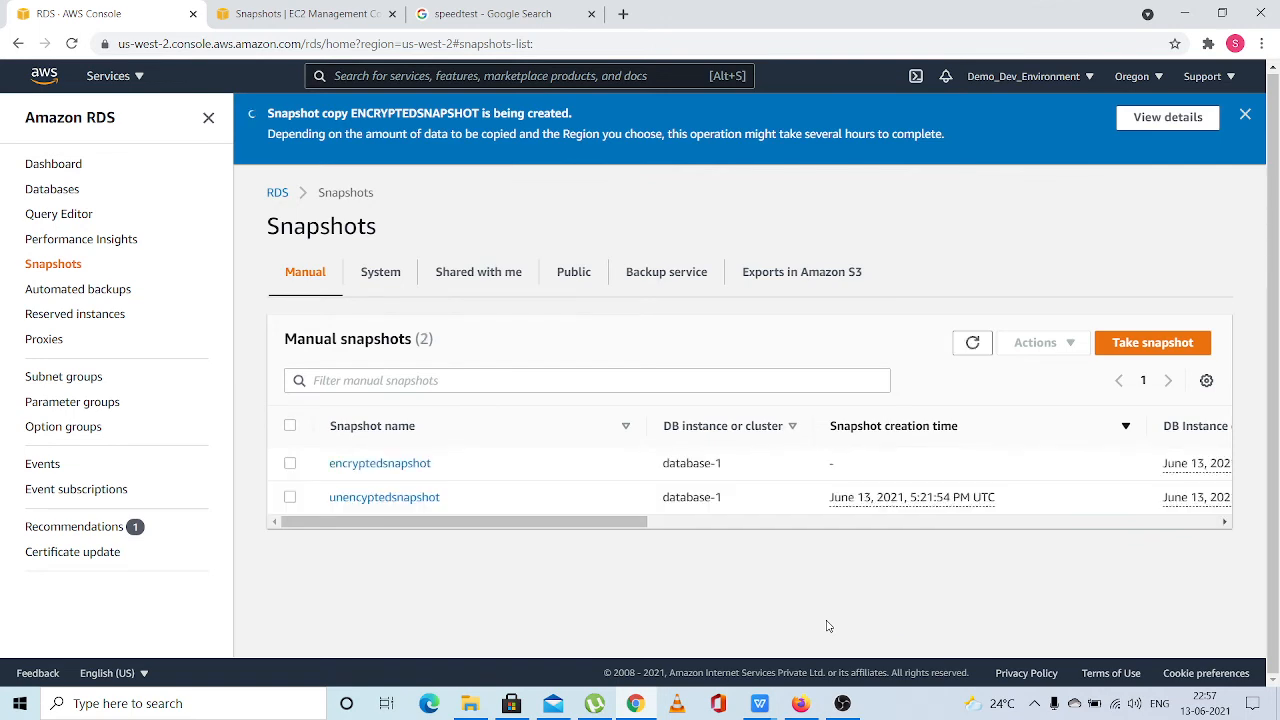
# Check the creation status and progress of encryptedsnapshot in the manual snapshots list
pyautogui.moveTo(598, 521); pyautogui.dragTo(512, 473)
pyautogui.hscroll(8, 512, 473)
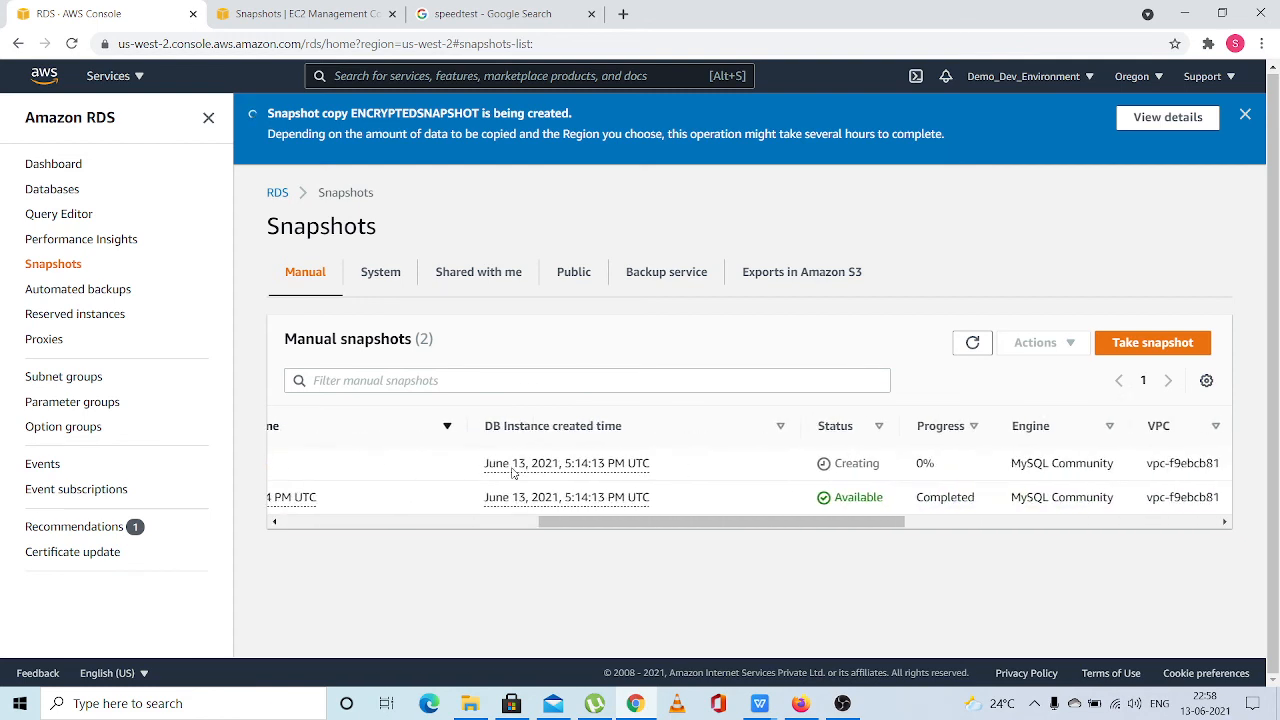
pyautogui.hscroll(6, 512, 473)
pyautogui.hscroll(-12, 512, 473)
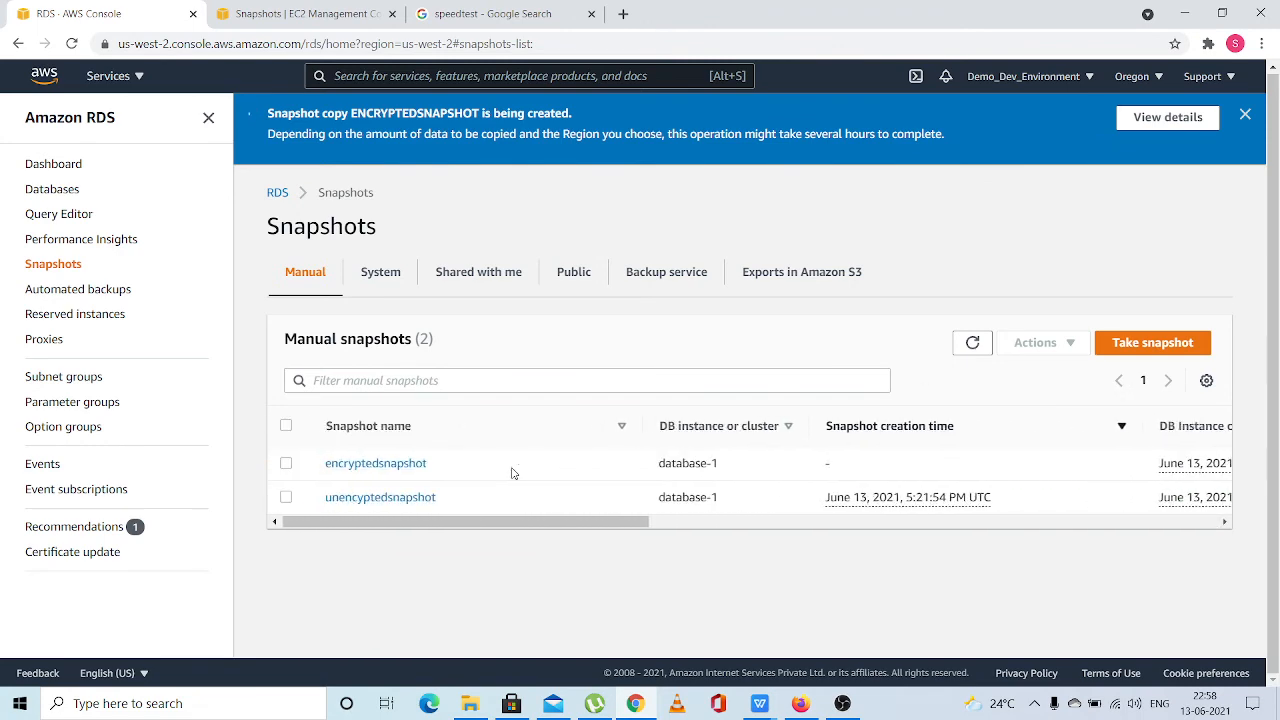
pyautogui.hscroll(-5, 512, 473)
pyautogui.hscroll(5, 456, 463)
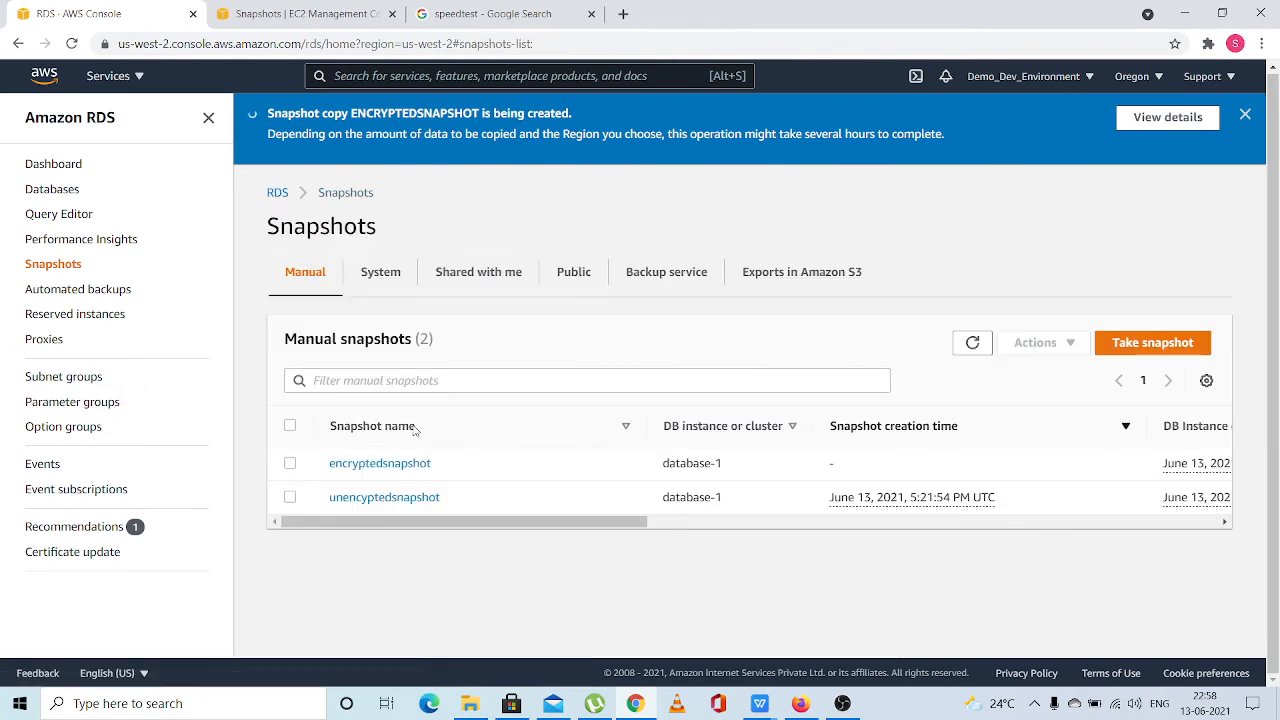
pyautogui.moveTo(534, 521); pyautogui.dragTo(850, 502)
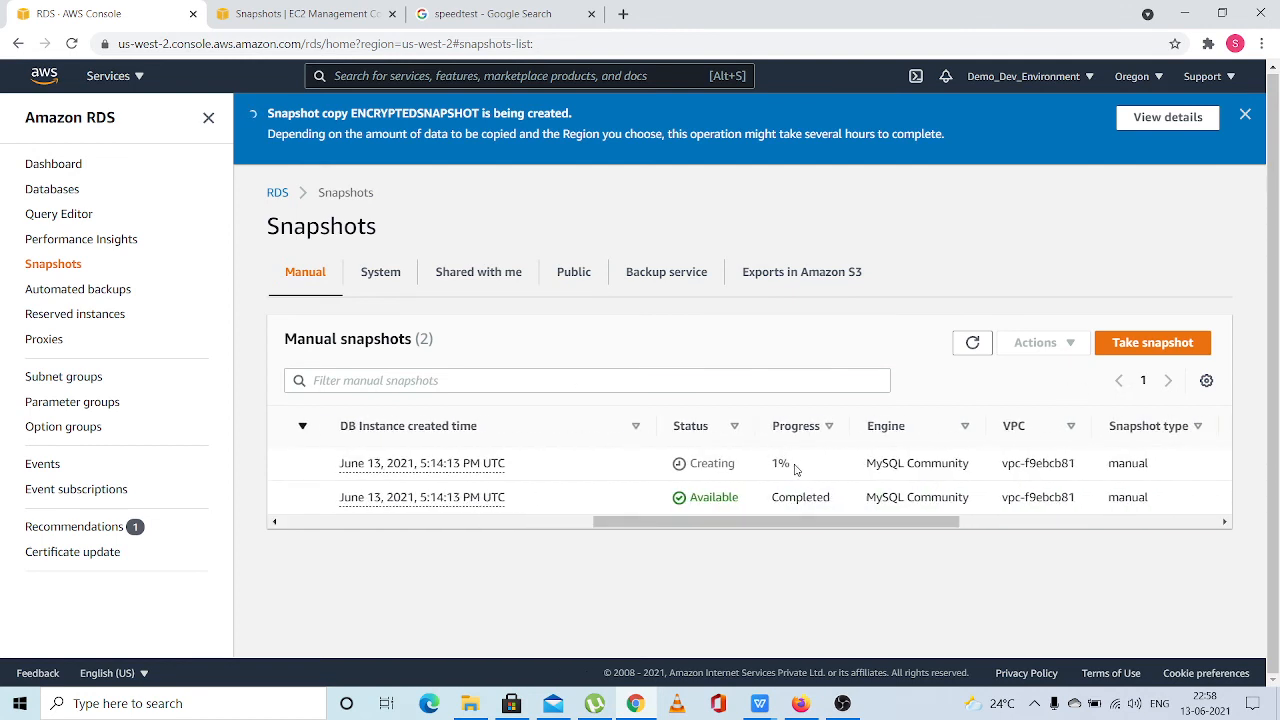
pyautogui.click(841, 704)
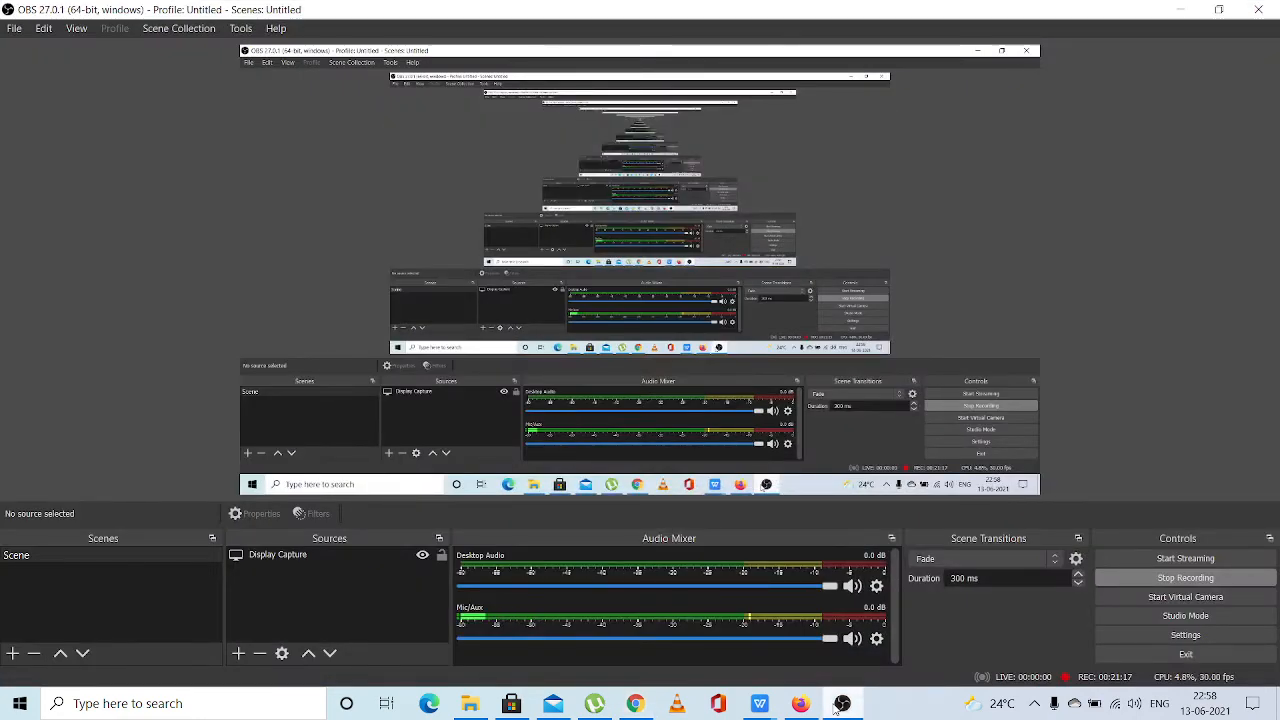
pyautogui.click(841, 704)
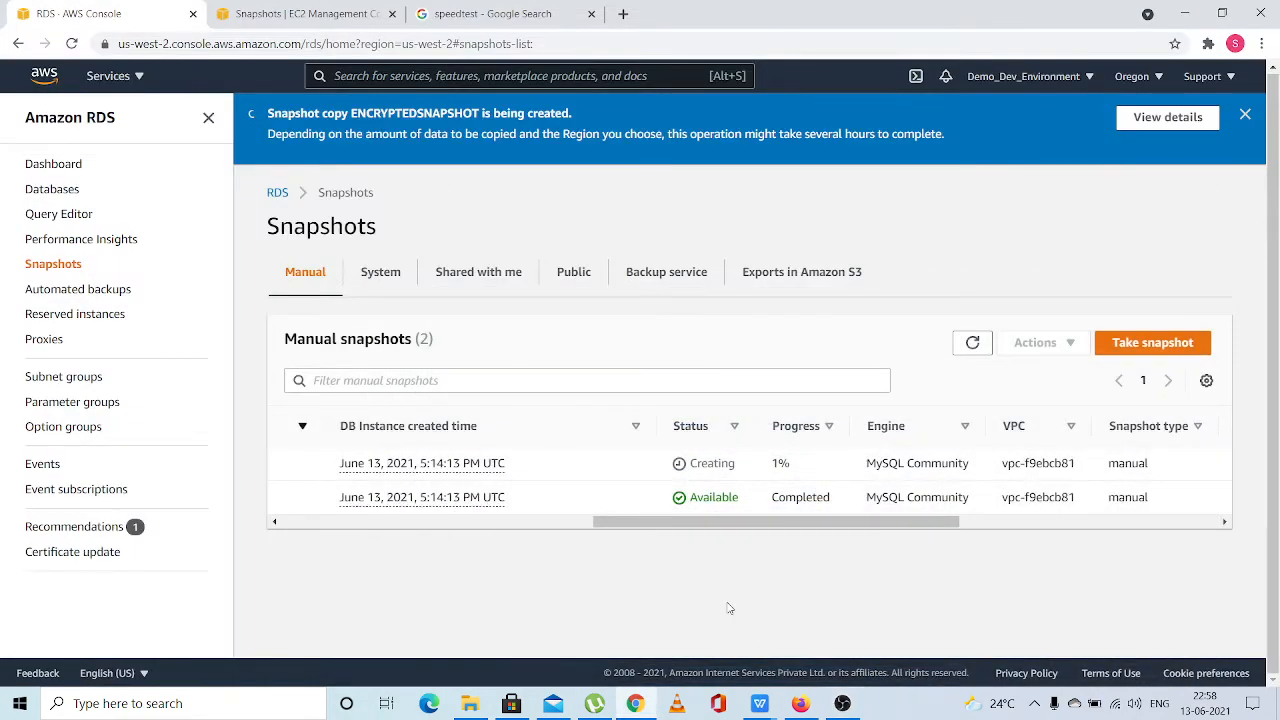
# Refresh the manual snapshots list and bring the snapshot name column back into view
pyautogui.click(980, 348)
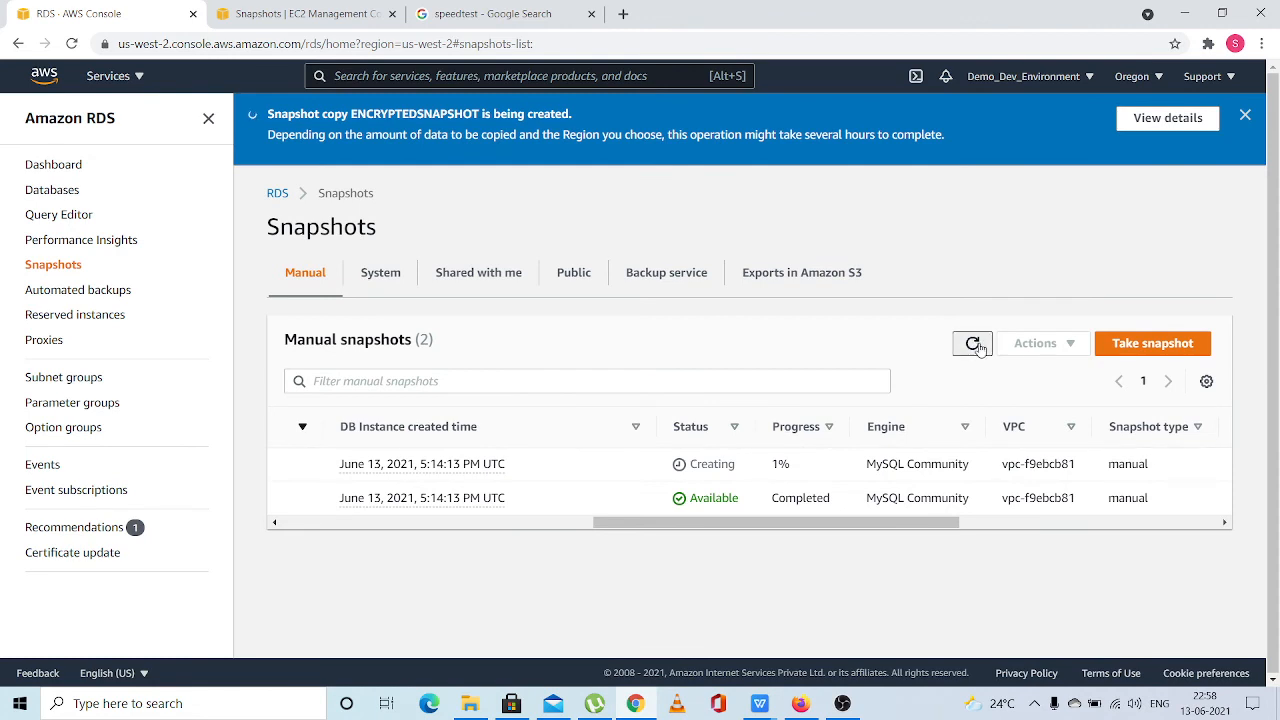
pyautogui.moveTo(784, 498); pyautogui.dragTo(172, 507)
pyautogui.click(668, 524)
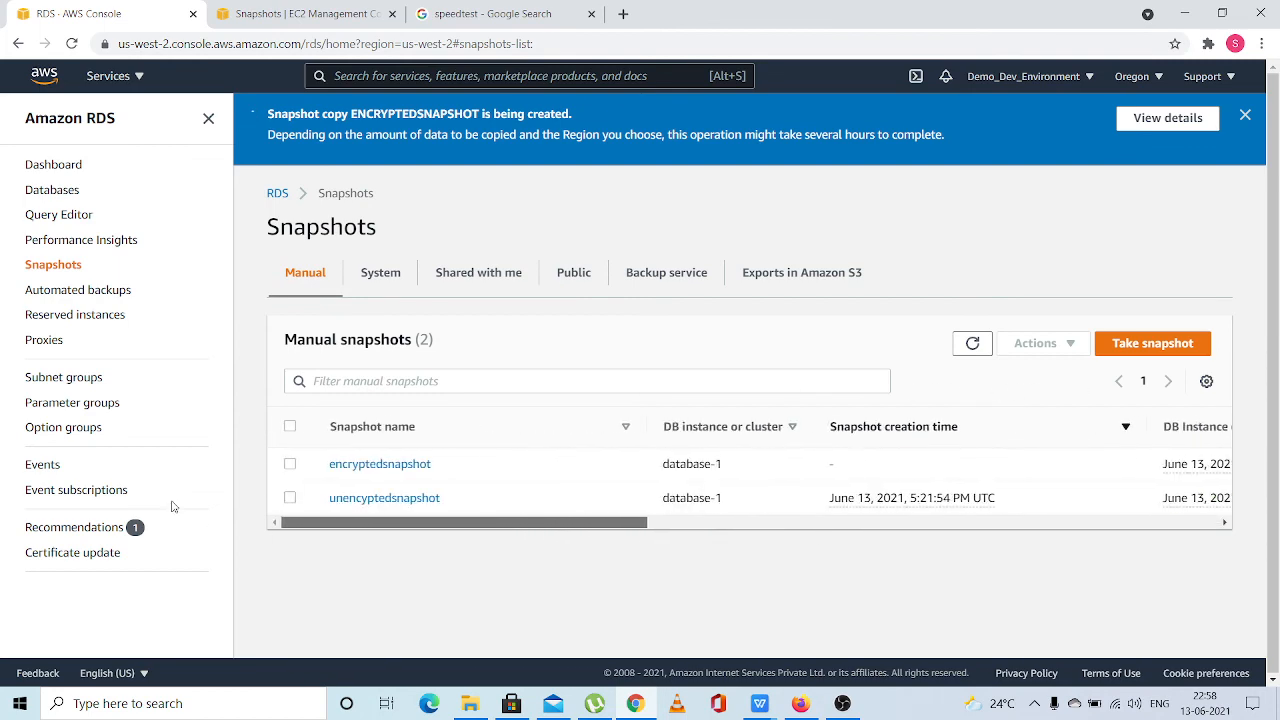
# Compare the RDS snapshots with the EC2 snapshots page, refresh the EC2 list, and return to the RDS snapshots
pyautogui.click(245, 27)
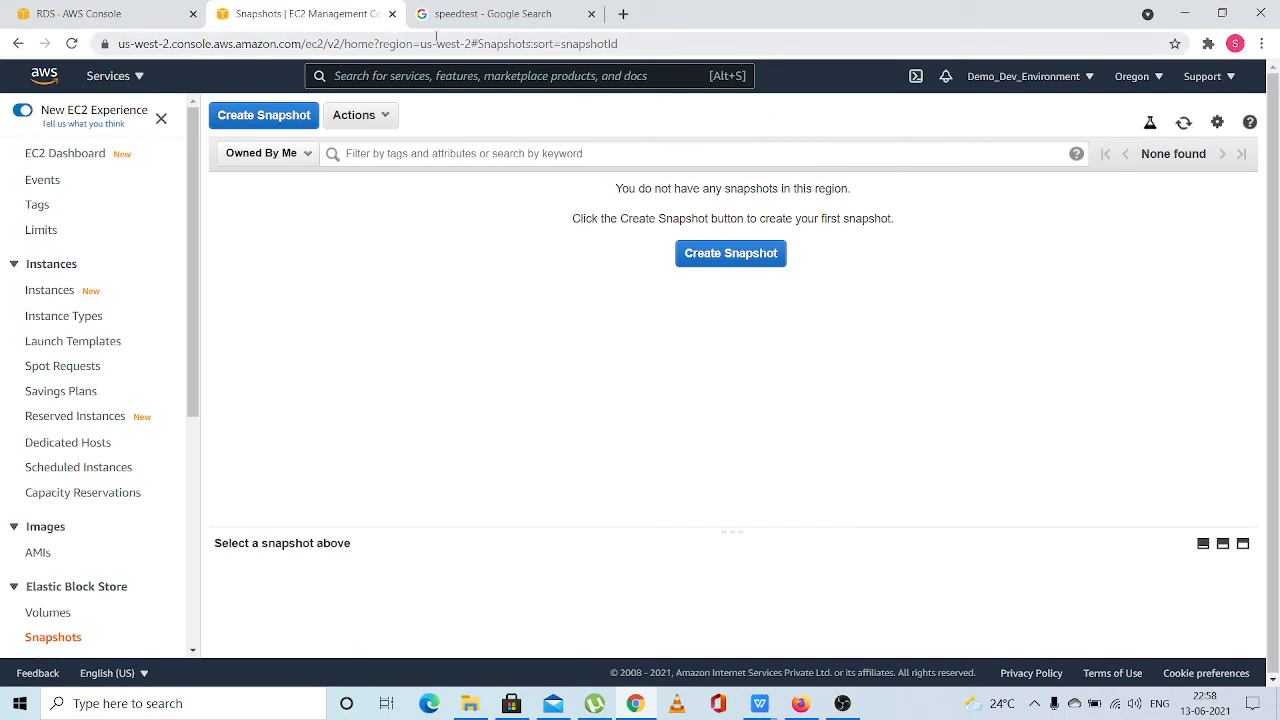
pyautogui.click(97, 20)
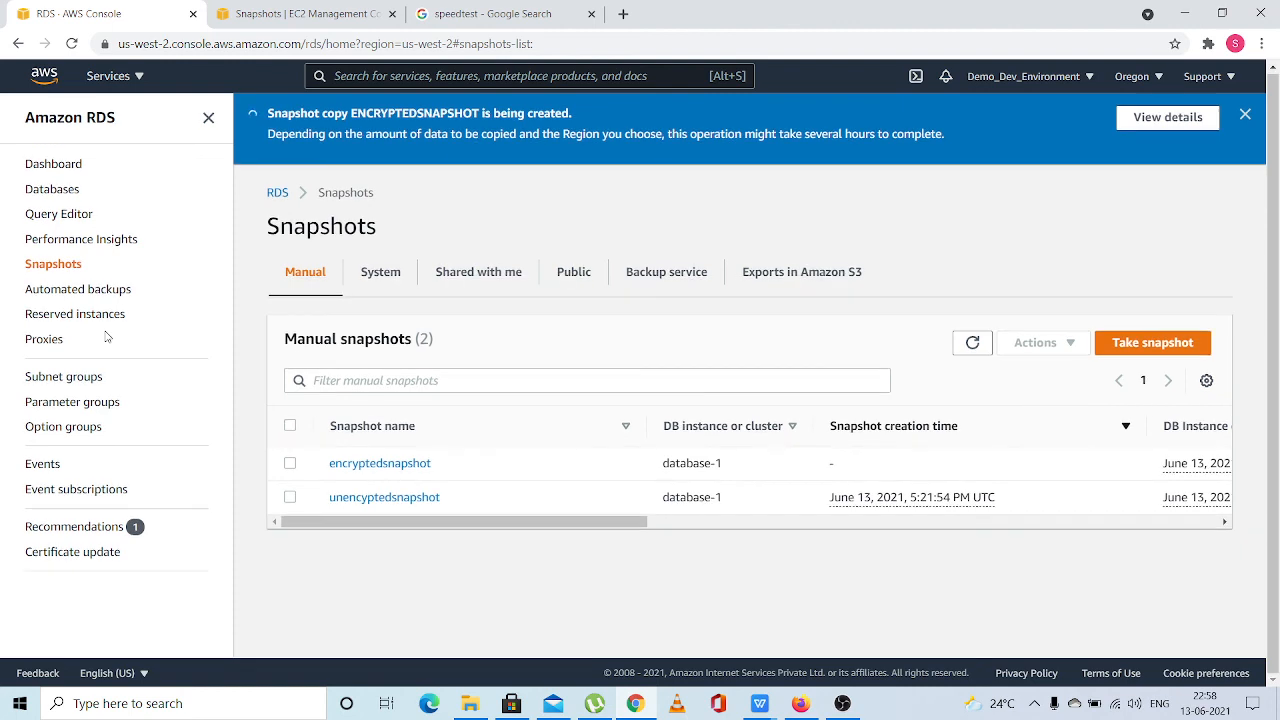
pyautogui.moveTo(117, 117); pyautogui.dragTo(20, 127)
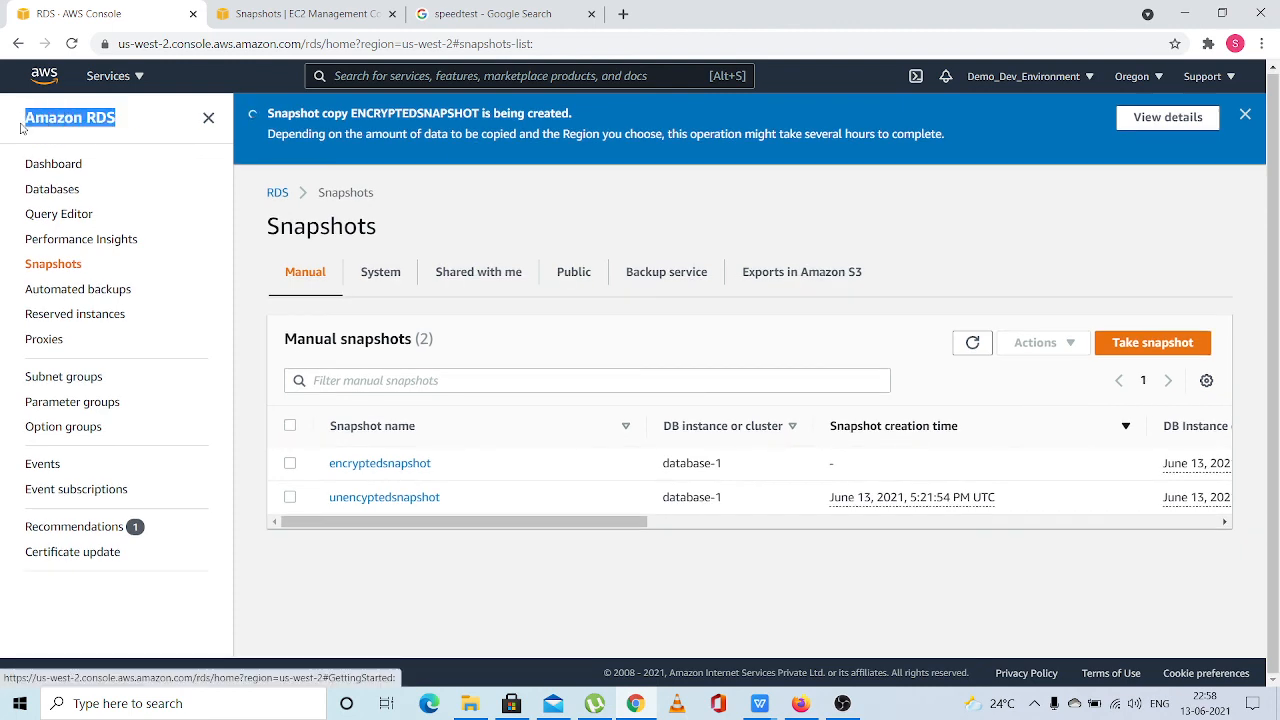
pyautogui.click(20, 127)
pyautogui.click(295, 16)
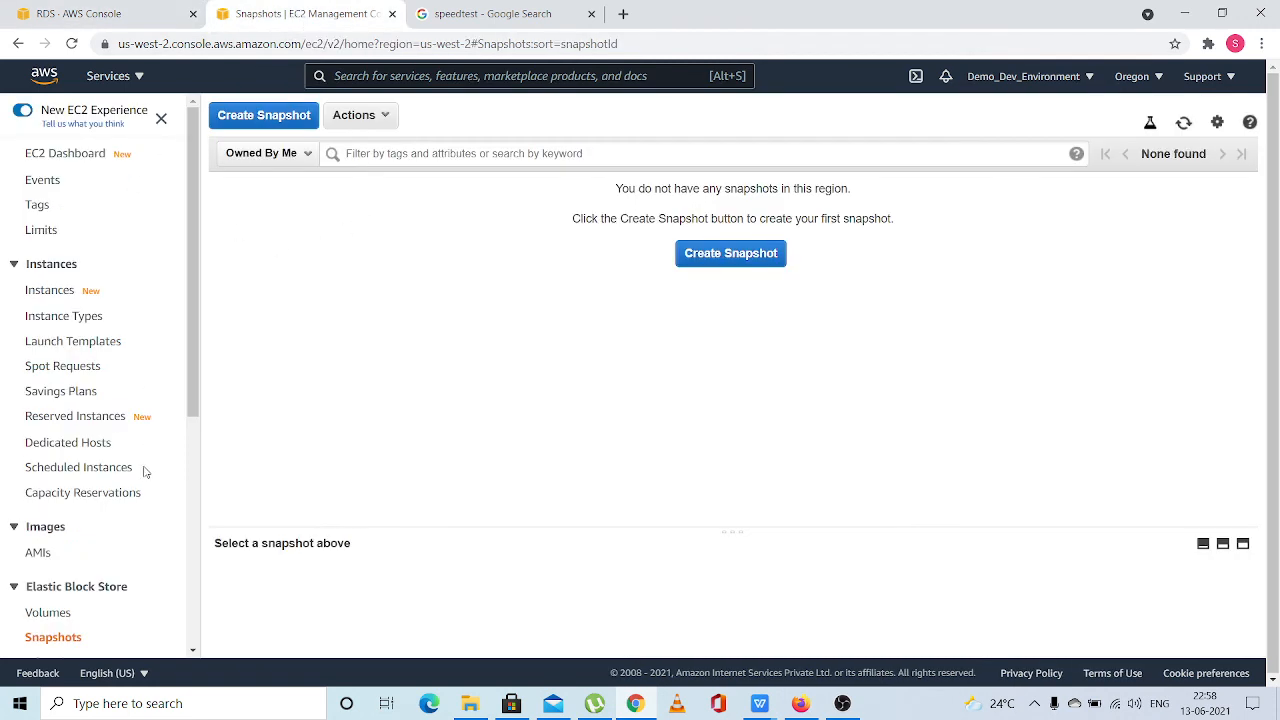
pyautogui.click(1183, 125)
pyautogui.click(80, 16)
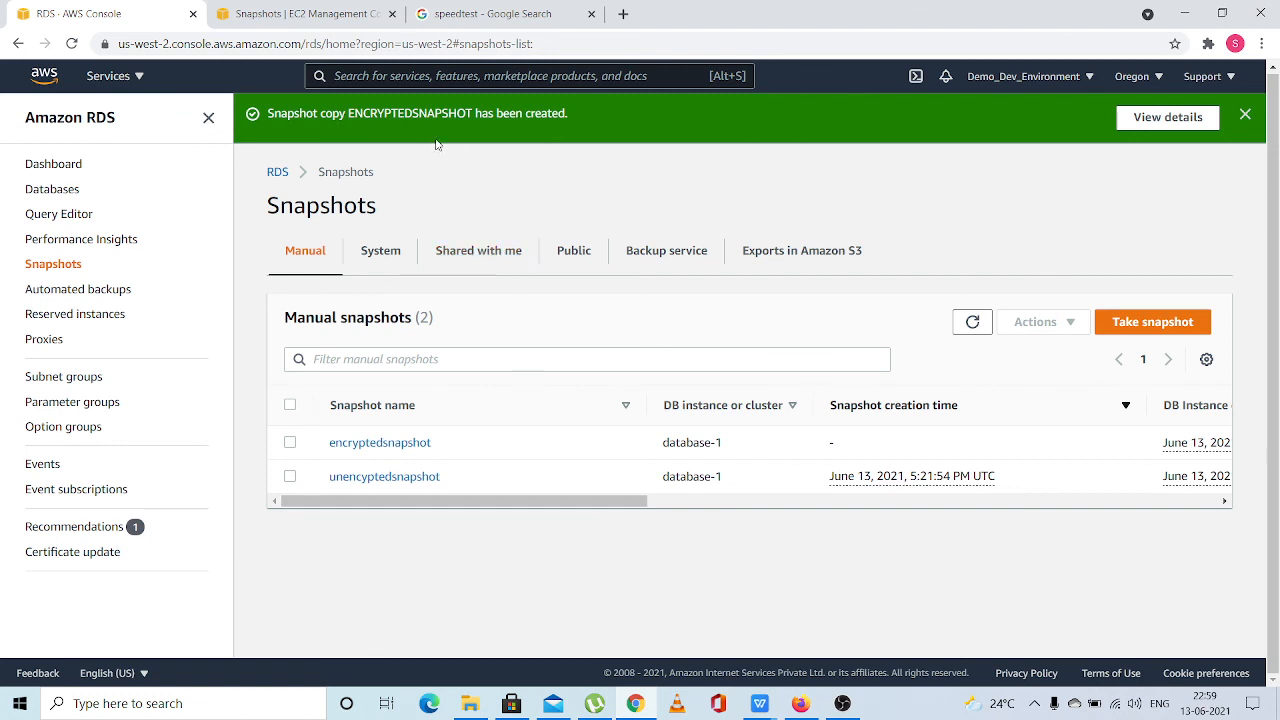
# Dismiss the snapshot copy notice and refresh the manual snapshots list to recheck the status of encryptedsnapshot
pyautogui.click(1250, 115)
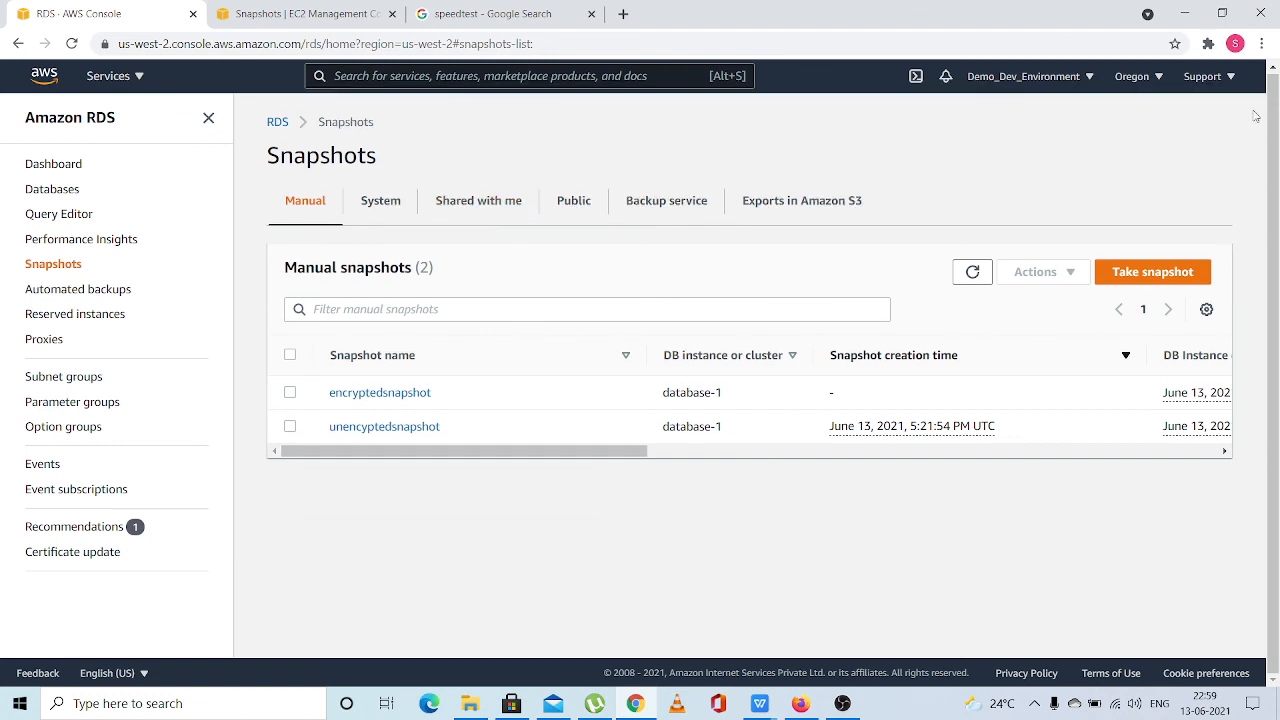
pyautogui.moveTo(640, 451); pyautogui.dragTo(958, 451)
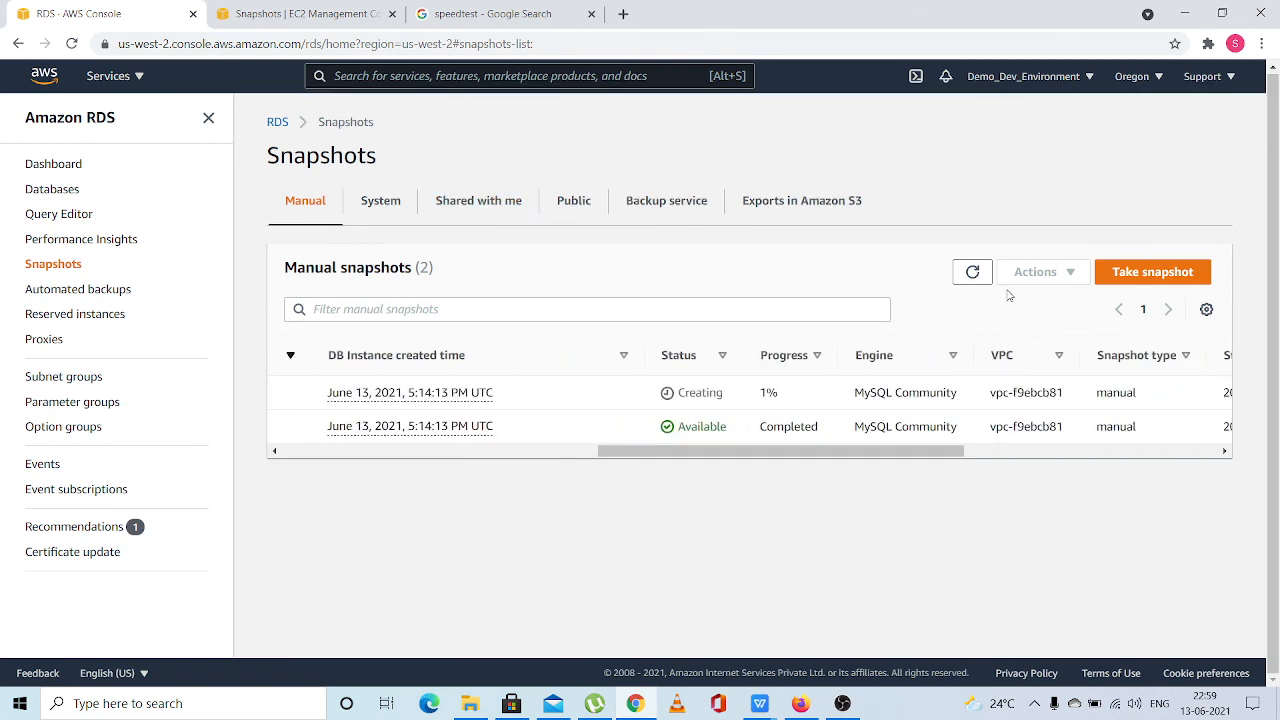
pyautogui.click(972, 272)
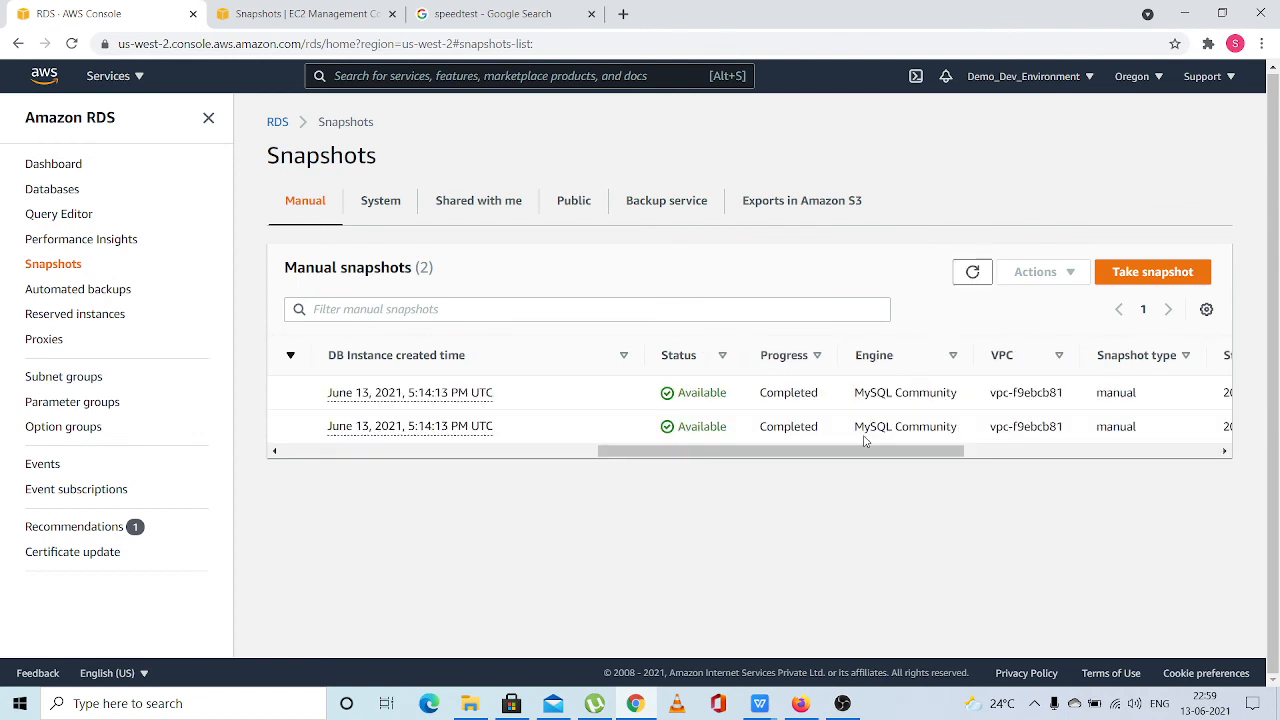
pyautogui.moveTo(866, 451); pyautogui.dragTo(500, 456)
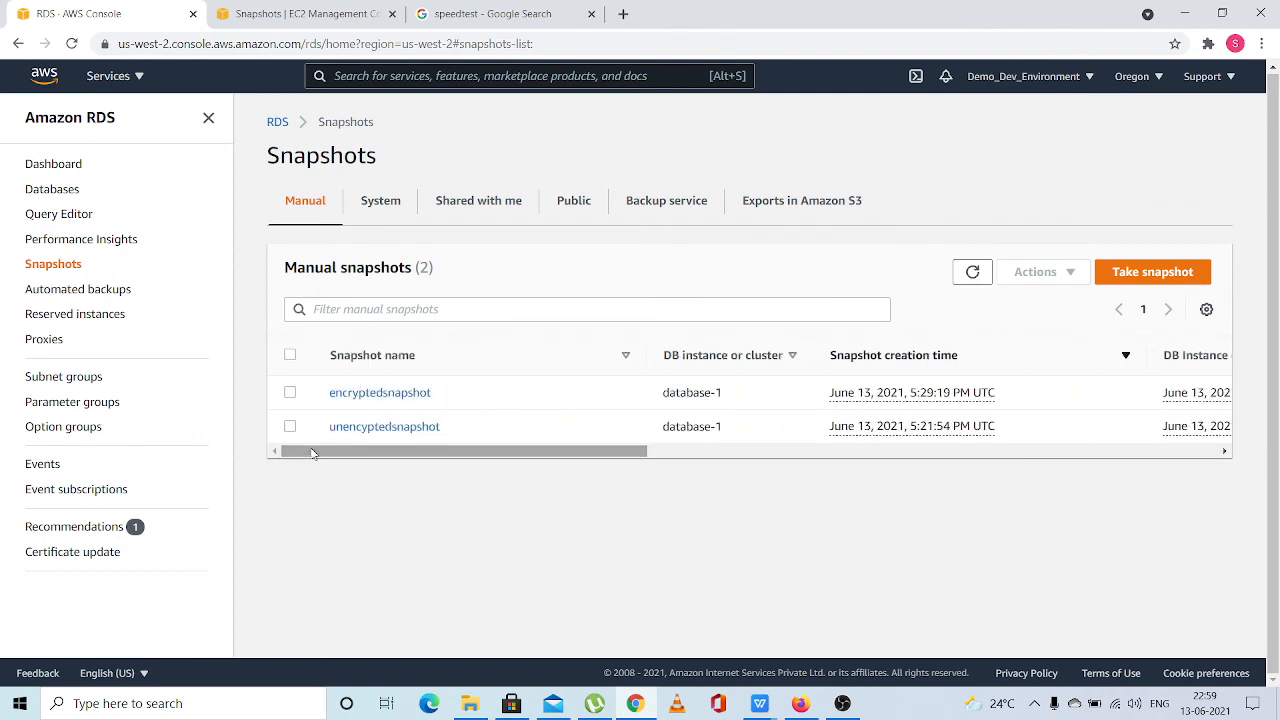
# Open encryptedsnapshot's details and start restoring a new DB instance from it
pyautogui.click(365, 399)
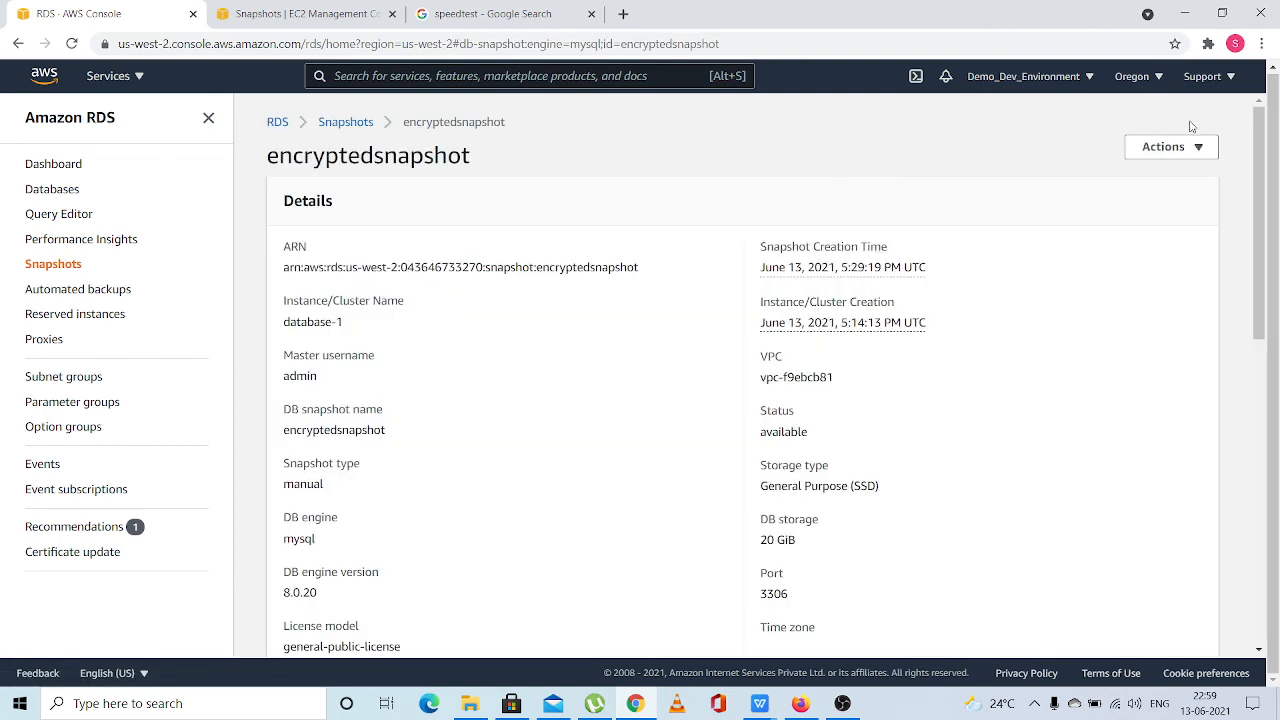
pyautogui.click(1193, 147)
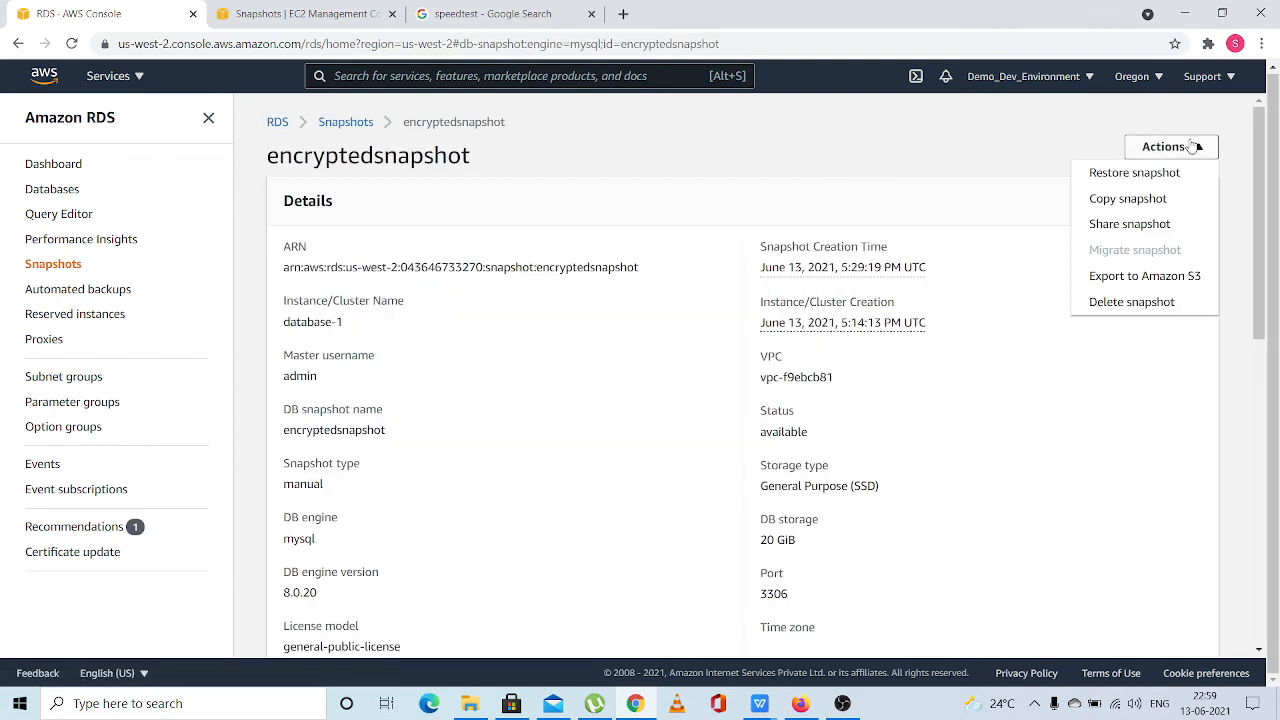
pyautogui.click(1137, 175)
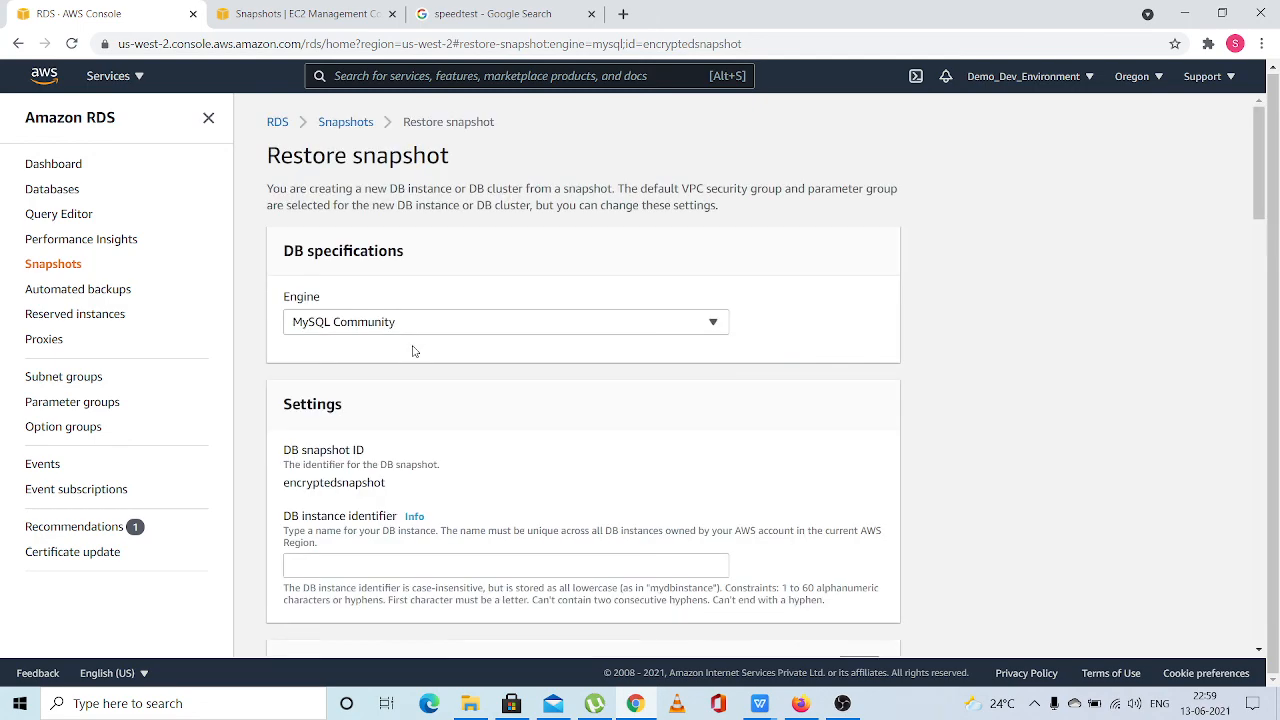
# Set the restored DB instance's identifier to DATABASE2ENCRYPTED
pyautogui.scroll(-2, 400, 338)
pyautogui.click(377, 336)
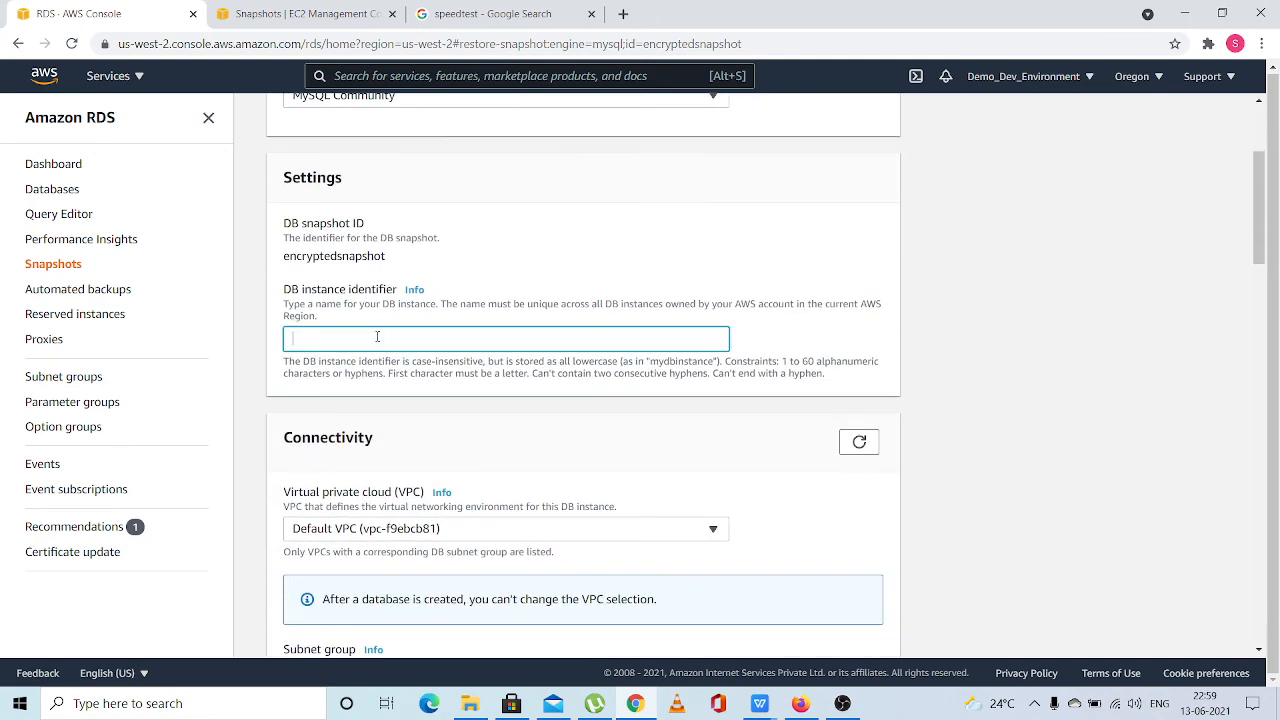
pyautogui.write('DATABASE2ENCRYPTEDF')
pyautogui.press('BackSpace')
# Set the availability zone to us-west-2a, restore the DB instance from the encrypted snapshot, and check it in the databases list
pyautogui.scroll(-5, 377, 340)
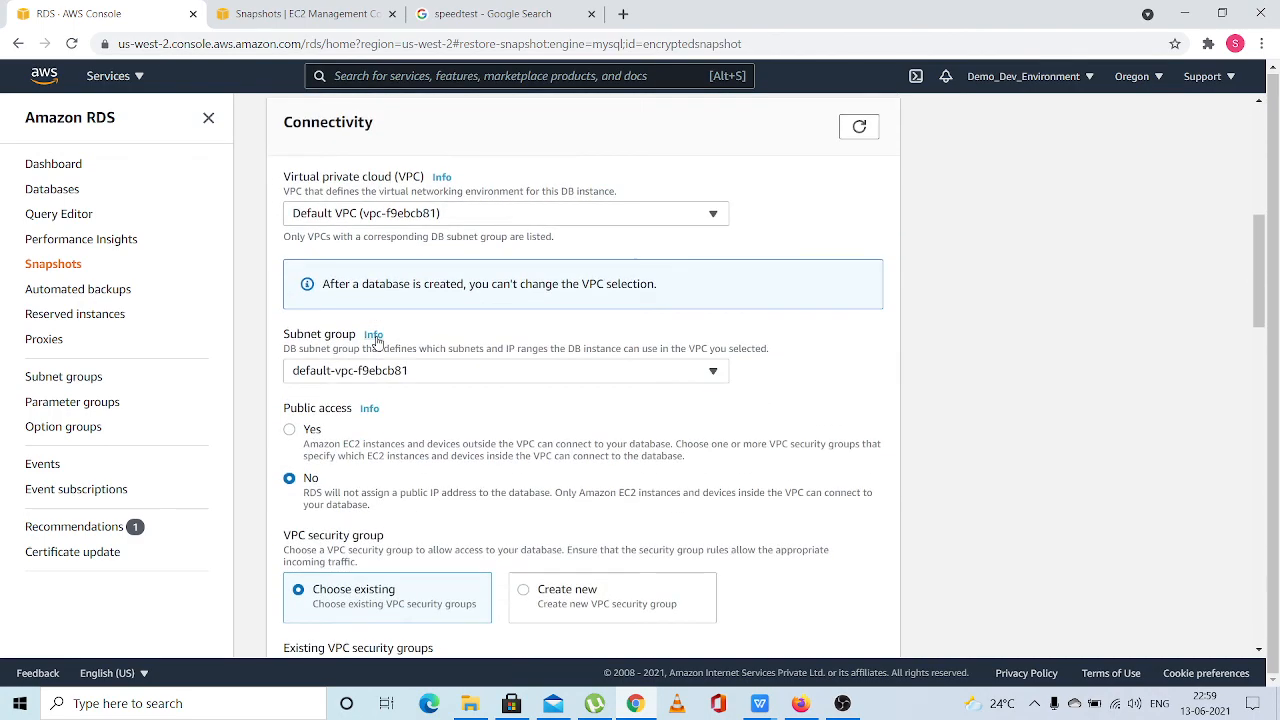
pyautogui.scroll(-4, 377, 340)
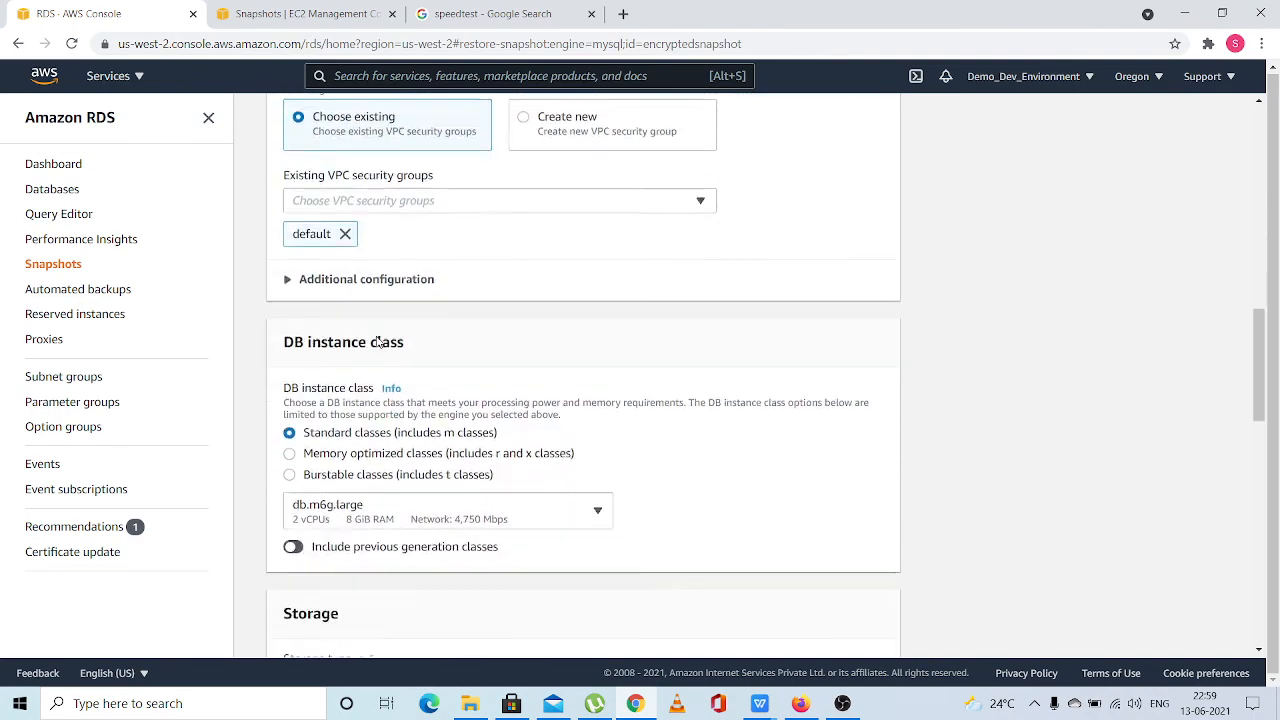
pyautogui.scroll(-5, 377, 340)
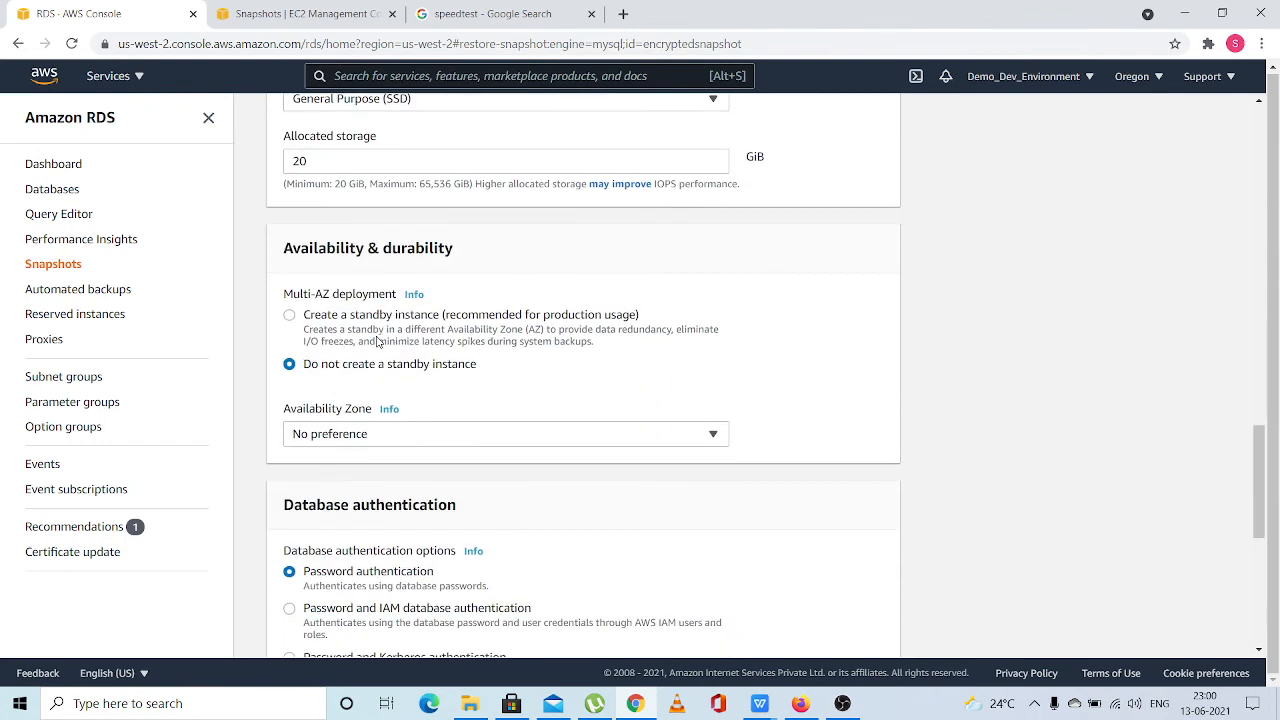
pyautogui.scroll(-1, 377, 340)
pyautogui.click(375, 345)
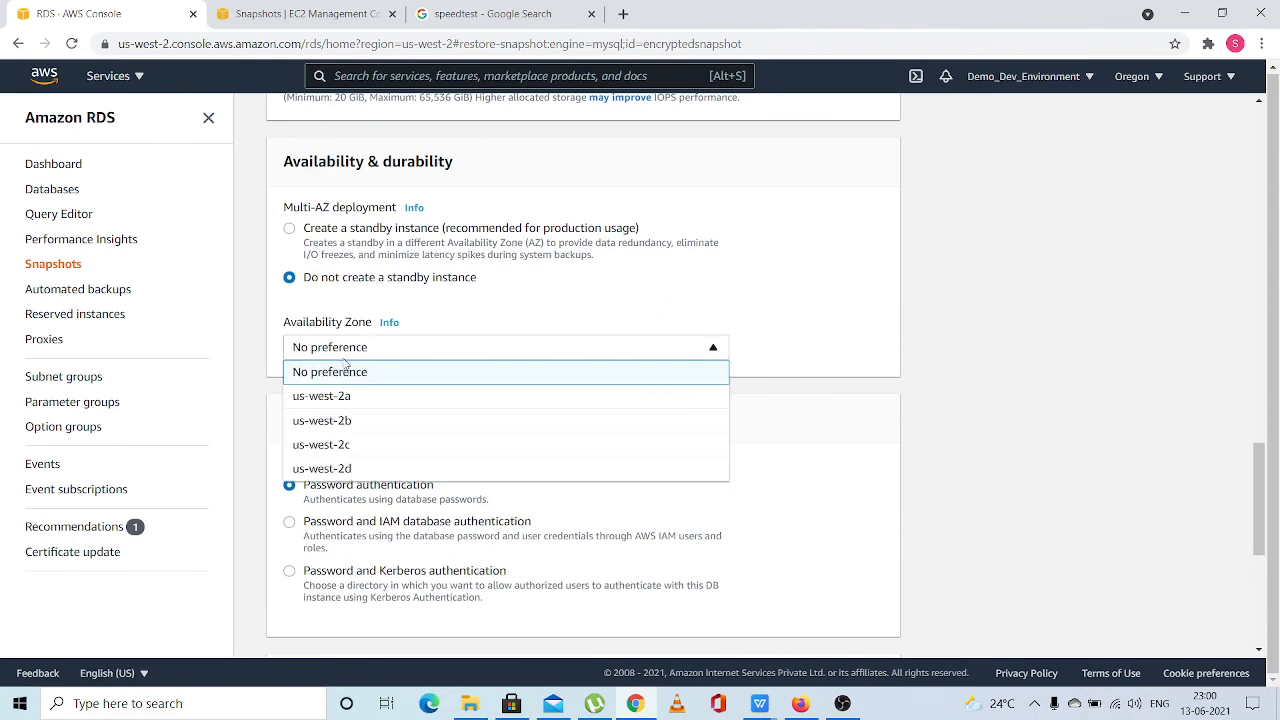
pyautogui.click(325, 397)
pyautogui.scroll(-5, 503, 357)
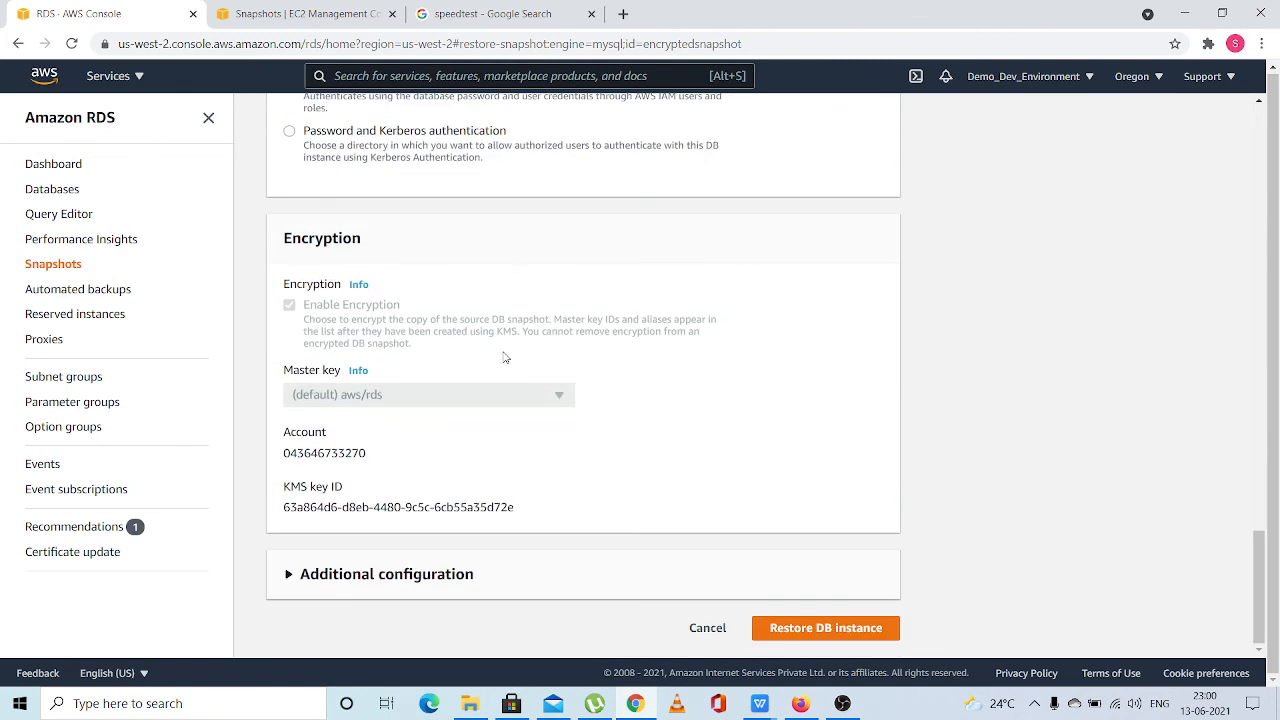
pyautogui.click(786, 630)
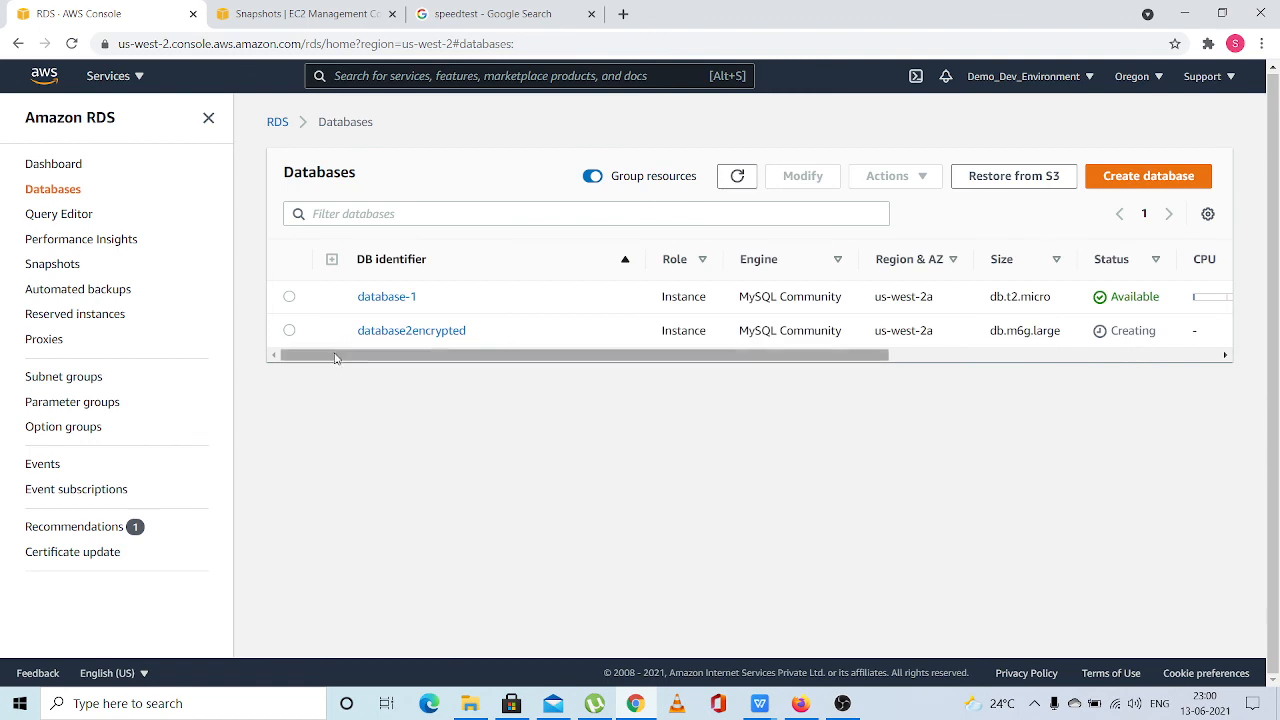
pyautogui.moveTo(335, 358); pyautogui.dragTo(253, 356)
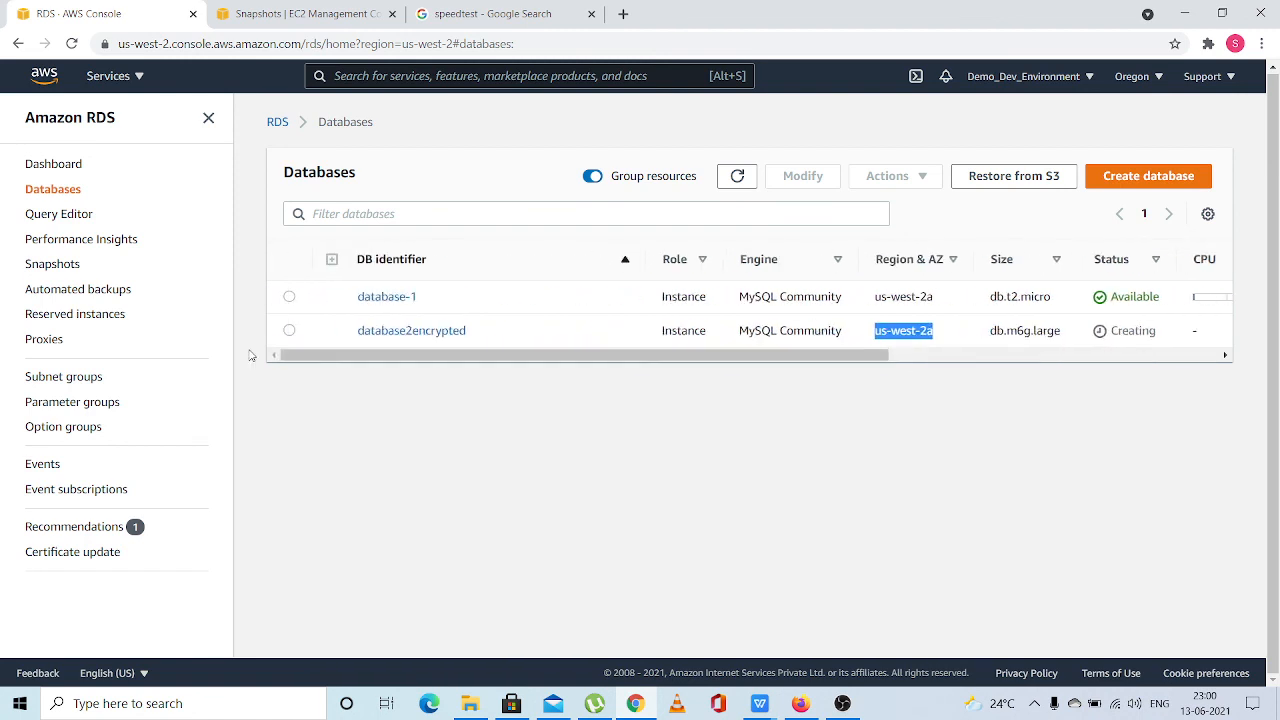
# Open the configuration details of the database2encrypted instance and check its storage encryption setting
pyautogui.click(385, 334)
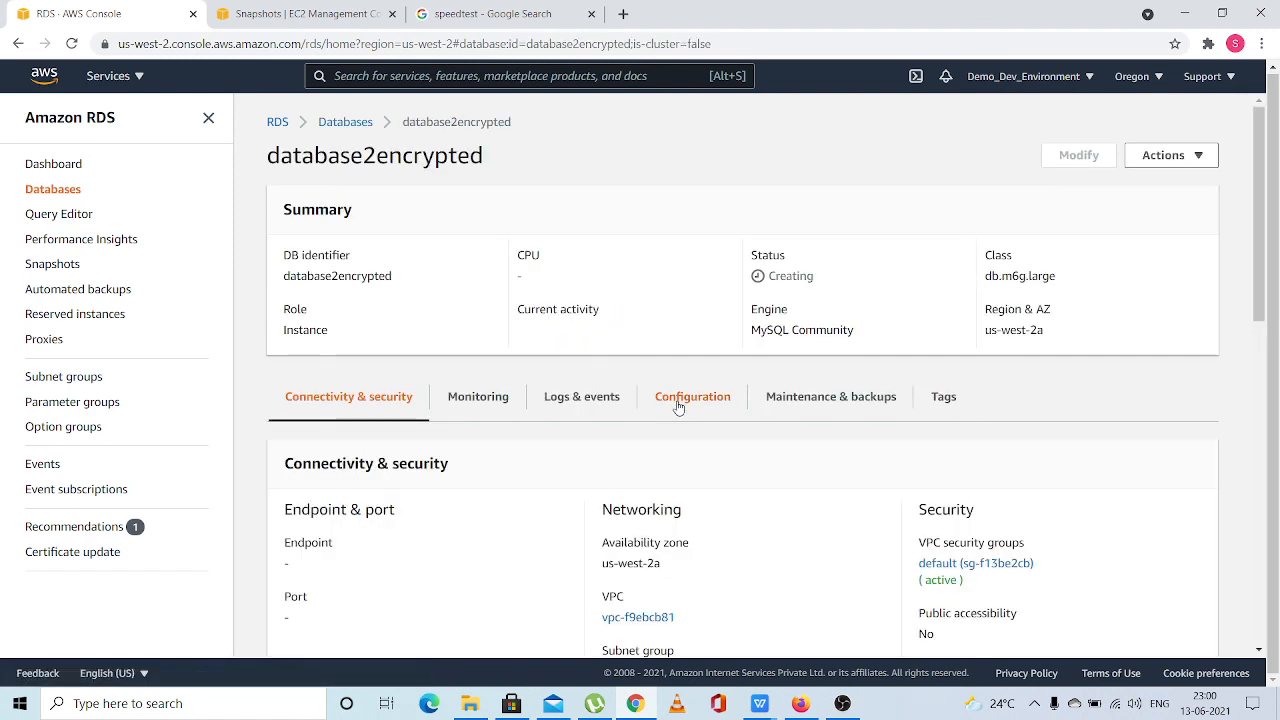
pyautogui.click(678, 406)
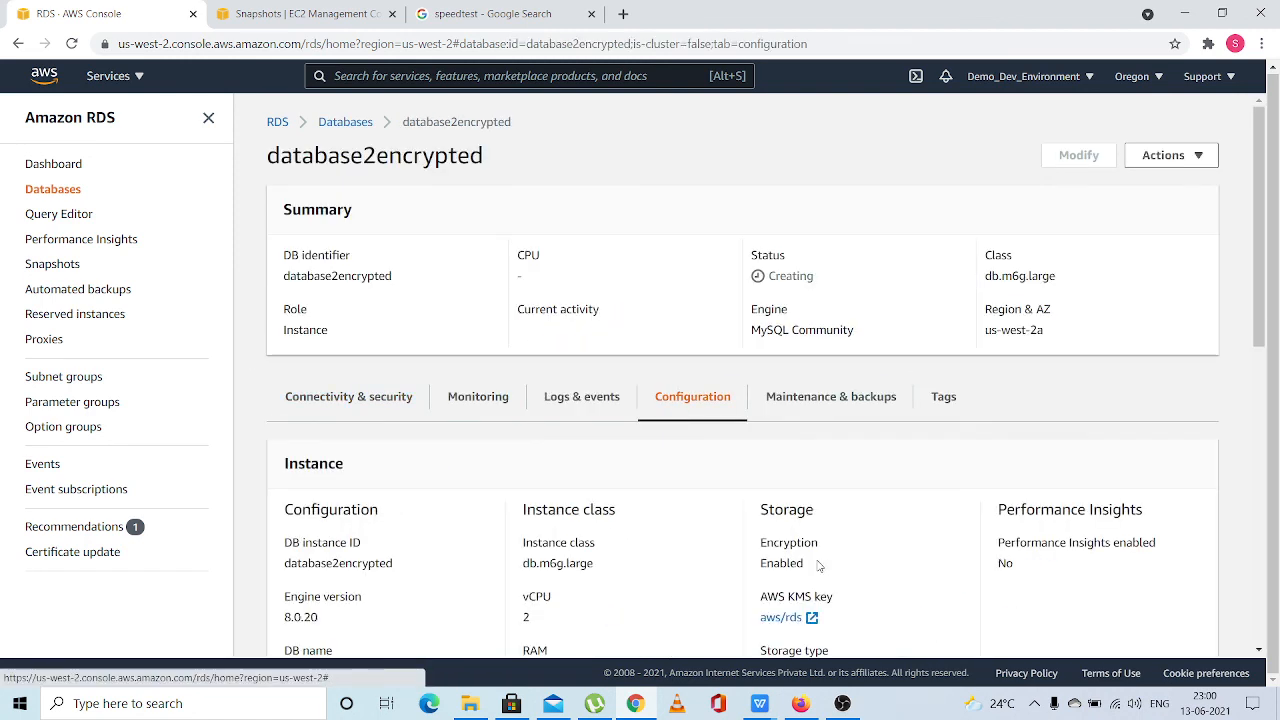
pyautogui.moveTo(818, 566)
pyautogui.mouseDown()
pyautogui.moveTo(763, 507)
pyautogui.moveTo(815, 568)
pyautogui.mouseUp()
pyautogui.click(762, 509)
pyautogui.click(813, 568)
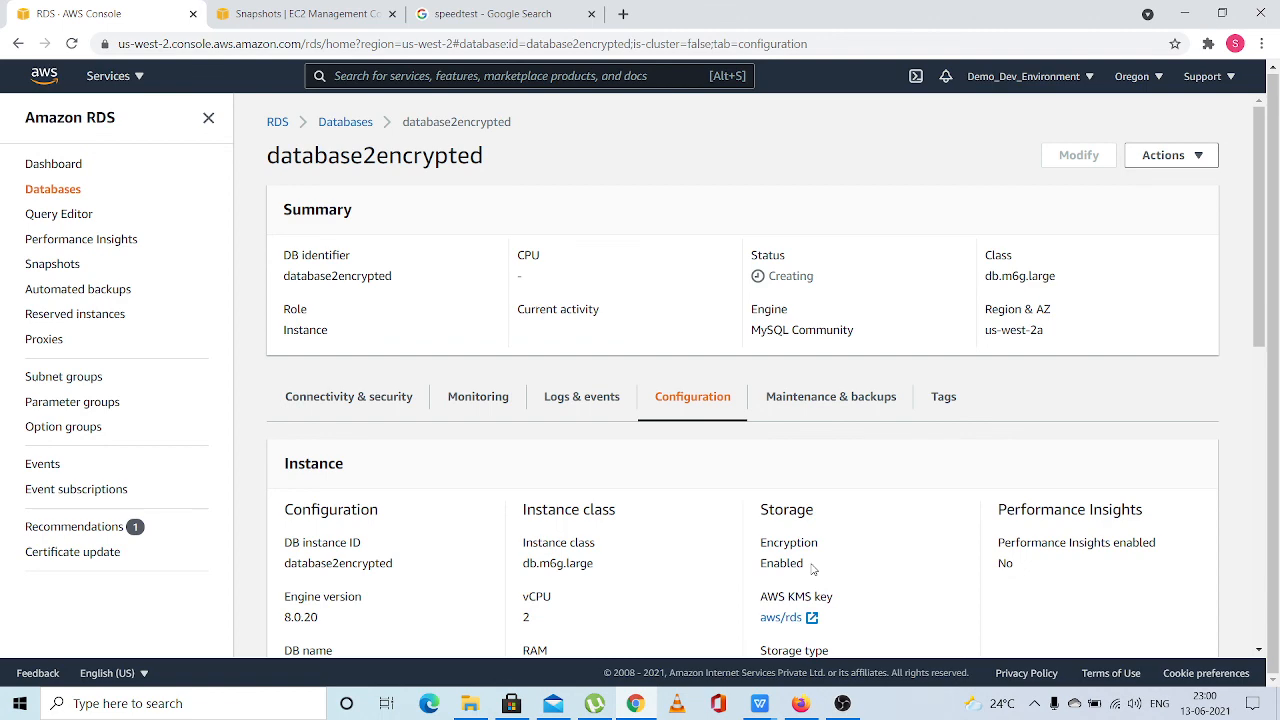
# Review the remaining instance configuration of database2encrypted, from storage and availability down to the recommendations section
pyautogui.scroll(-3, 813, 568)
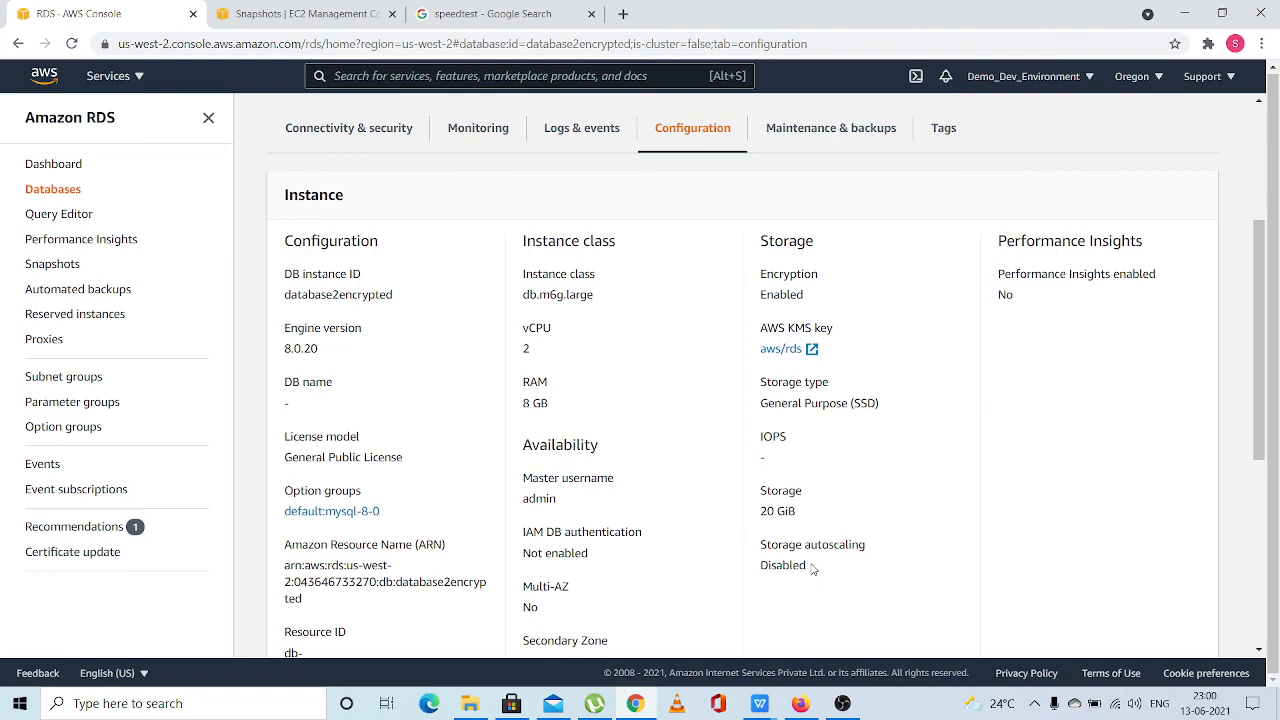
pyautogui.scroll(2, 706, 376)
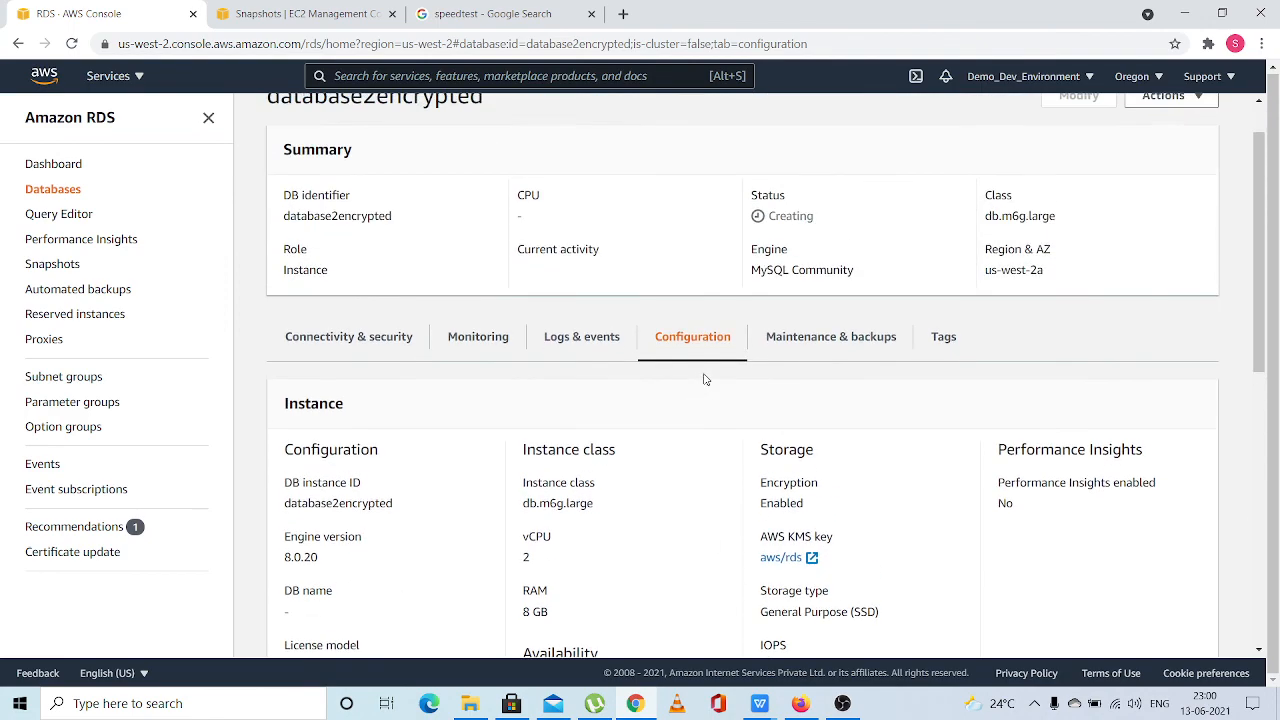
pyautogui.scroll(1, 704, 378)
pyautogui.scroll(-5, 704, 378)
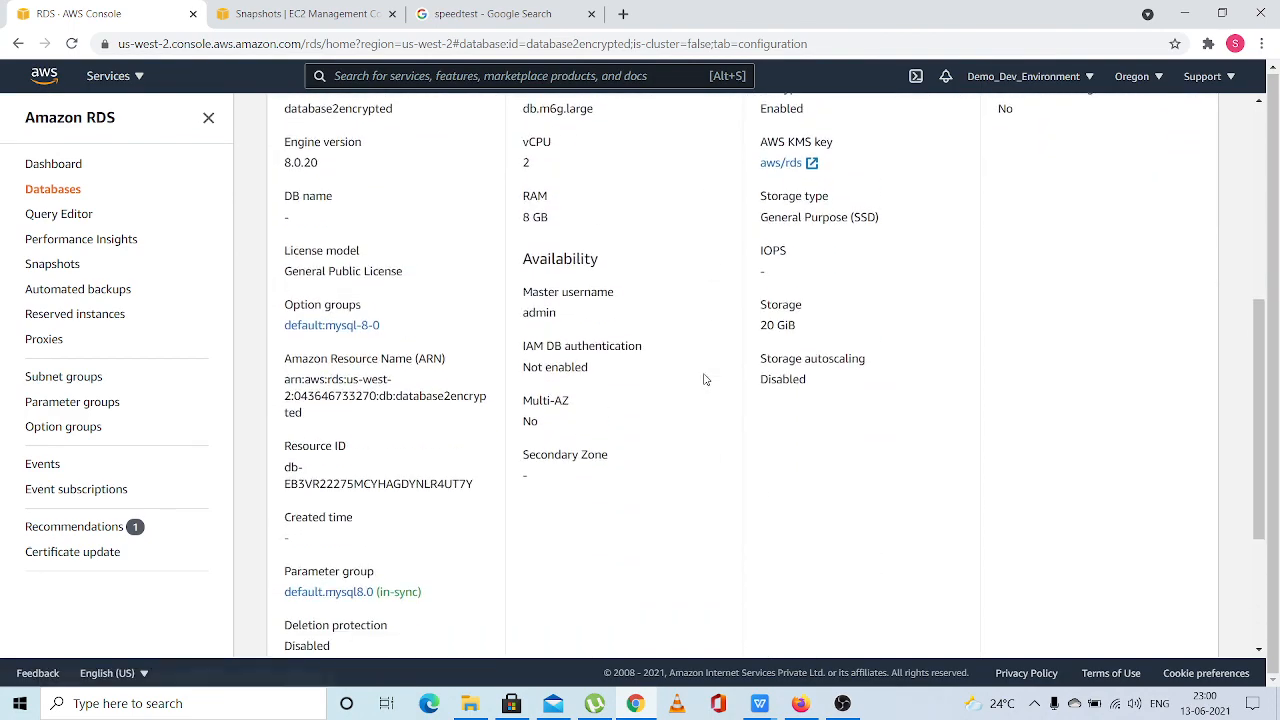
pyautogui.scroll(-3, 704, 379)
pyautogui.scroll(5, 704, 379)
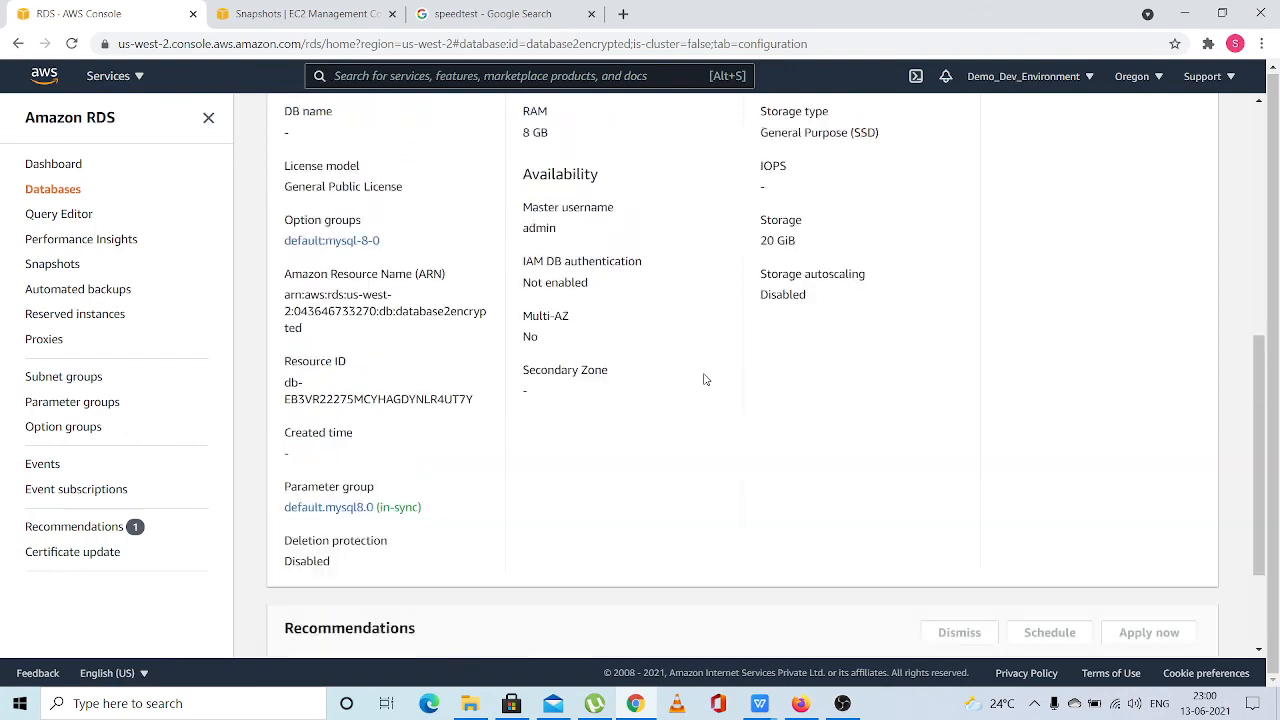
pyautogui.scroll(-6, 704, 379)
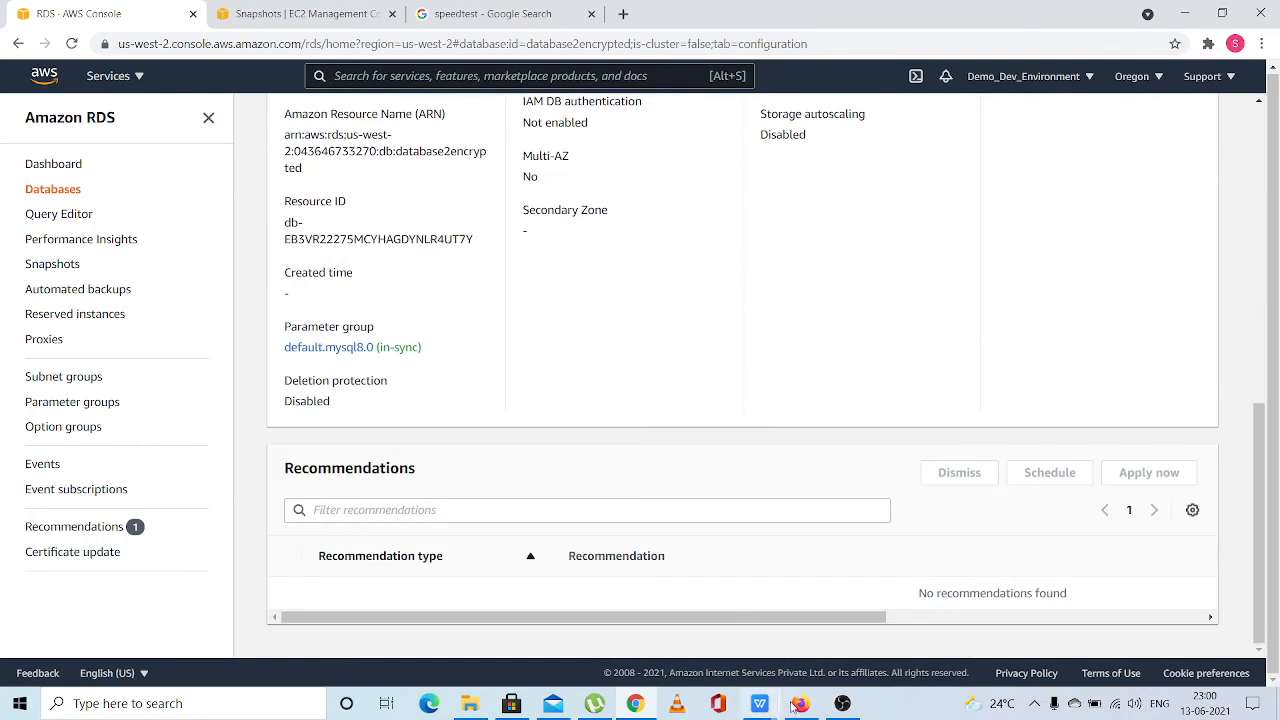
pyautogui.click(842, 703)
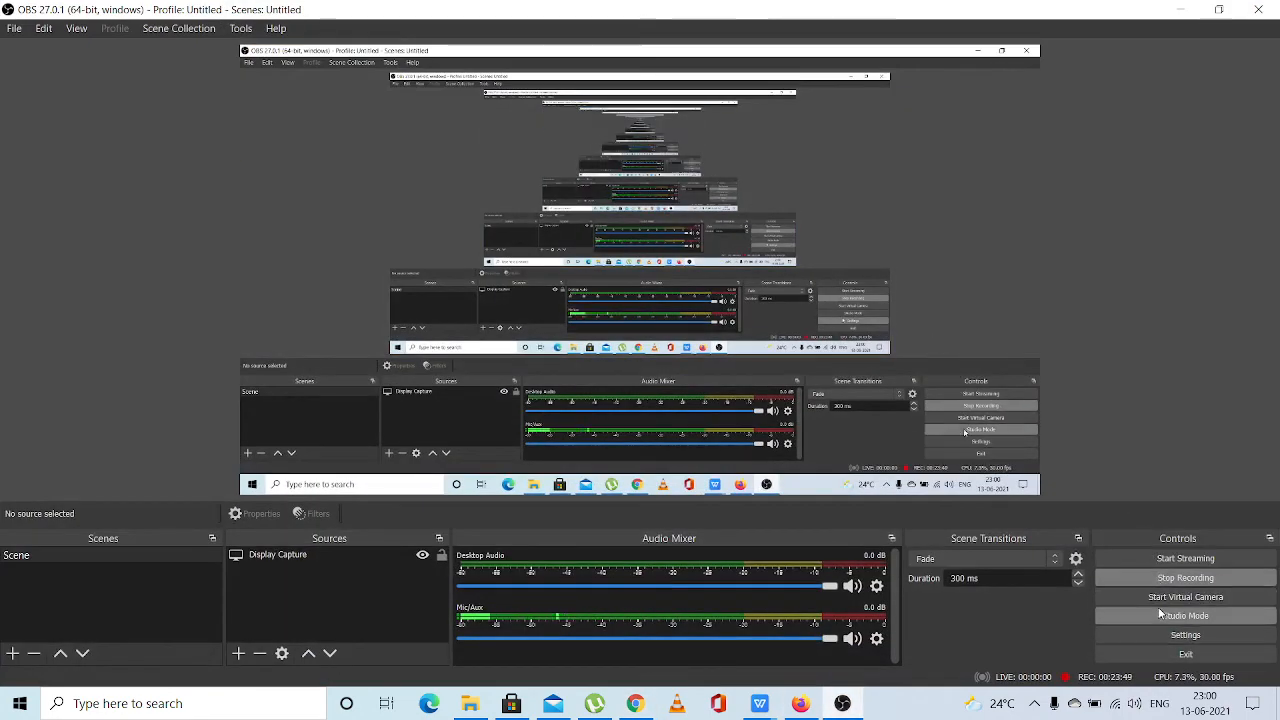